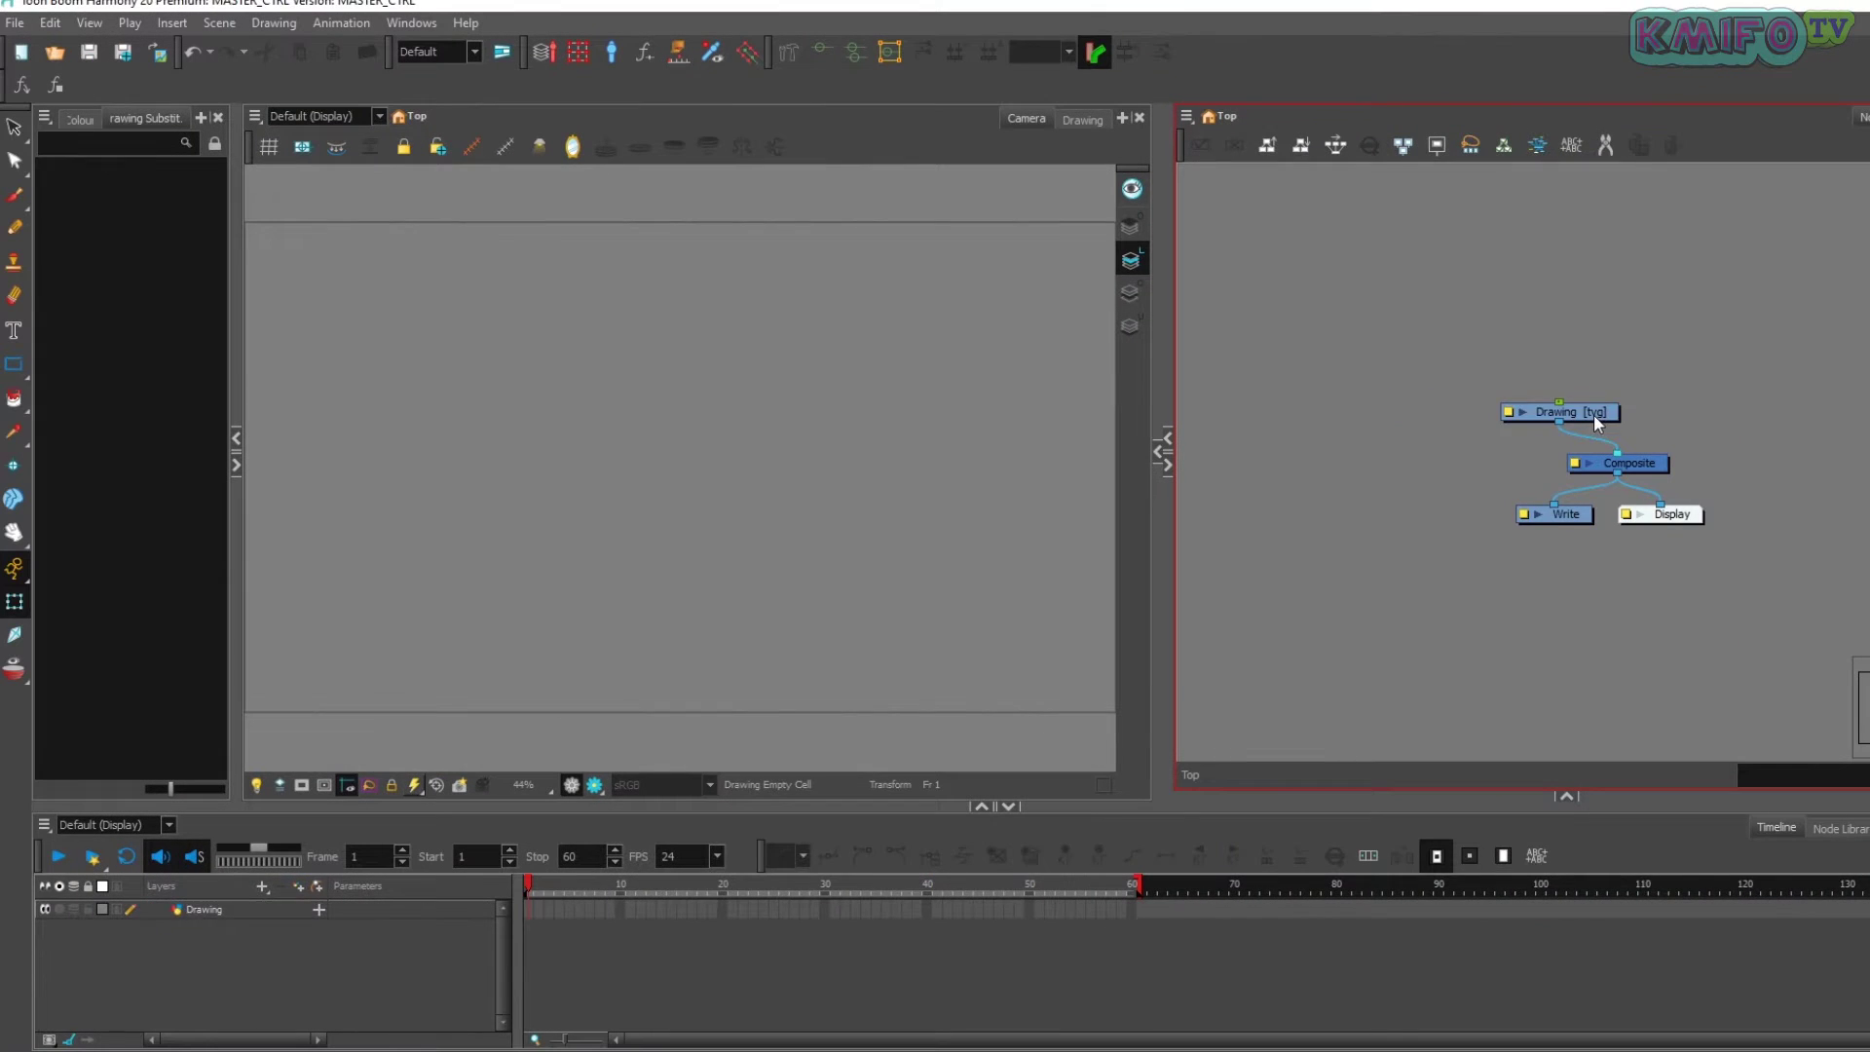
- Move the Drawing node above Composite and draw a head circle near the centre of the camera frame with the Ellipse tool
click(1605, 406)
drag(1619, 414, 1650, 382)
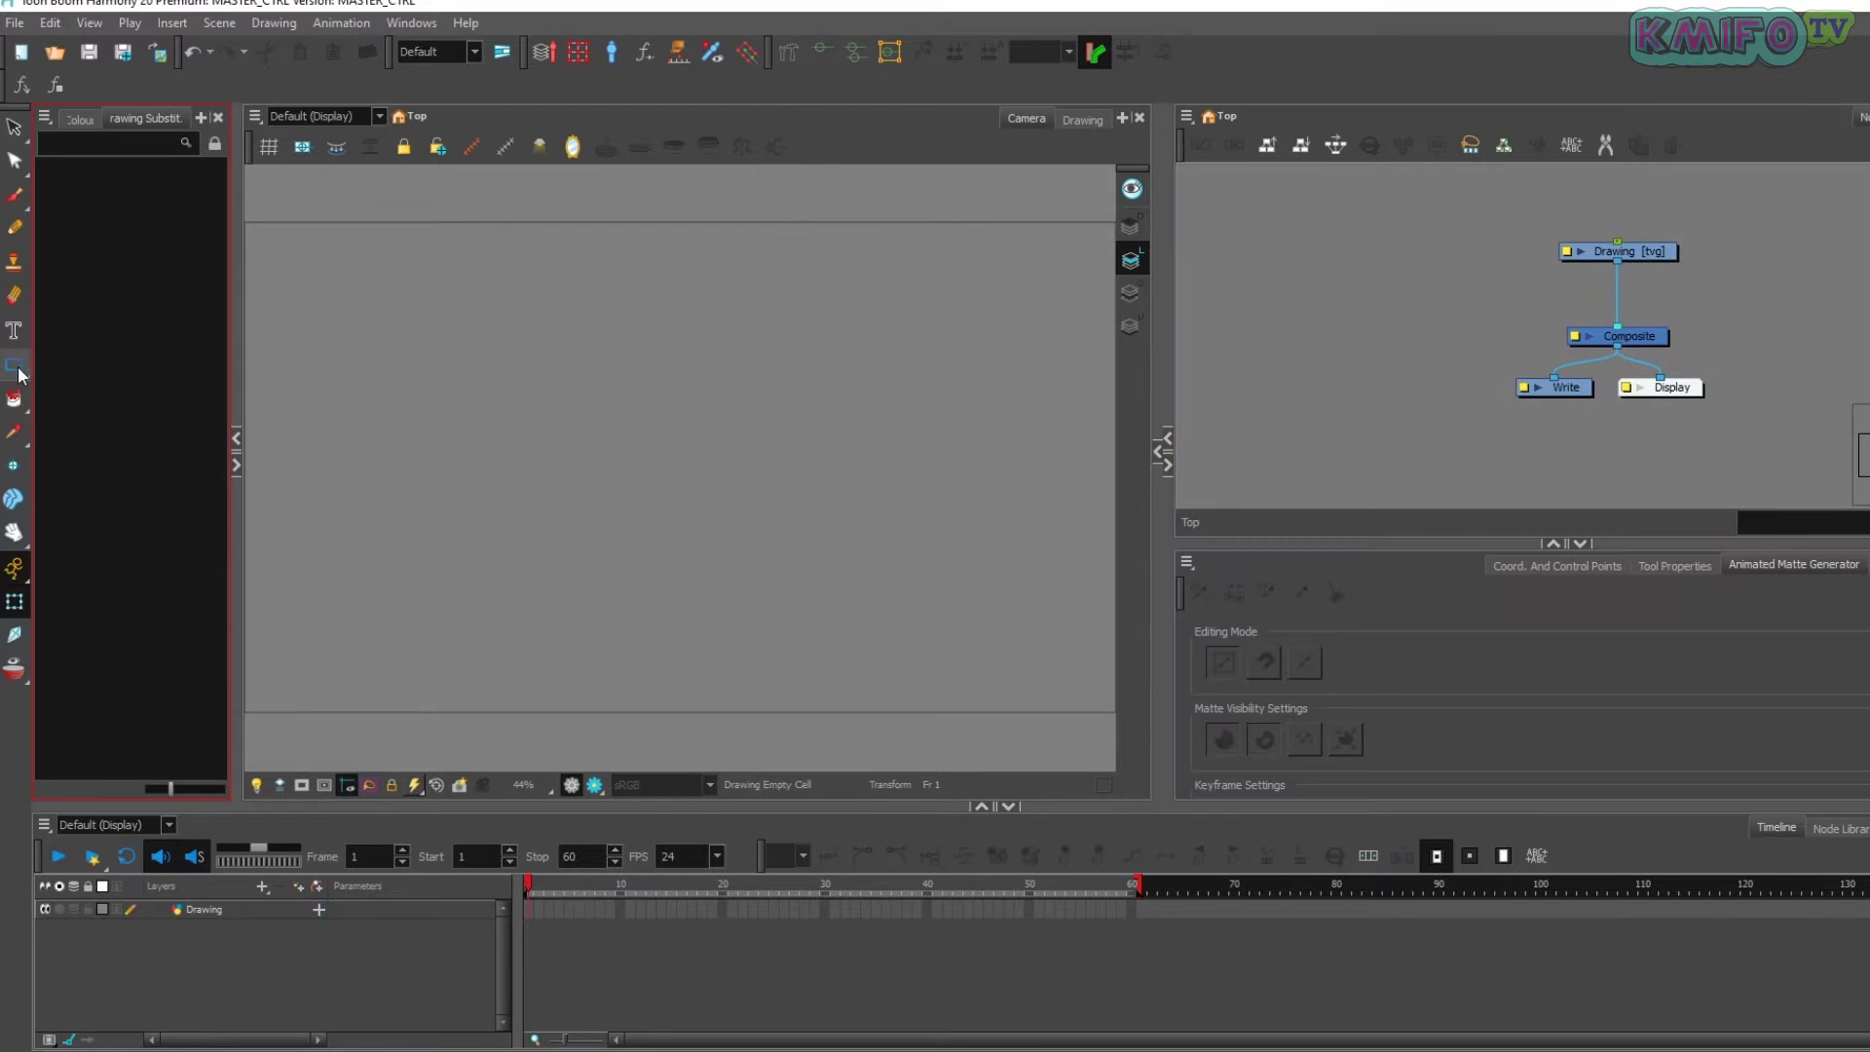
click(20, 374)
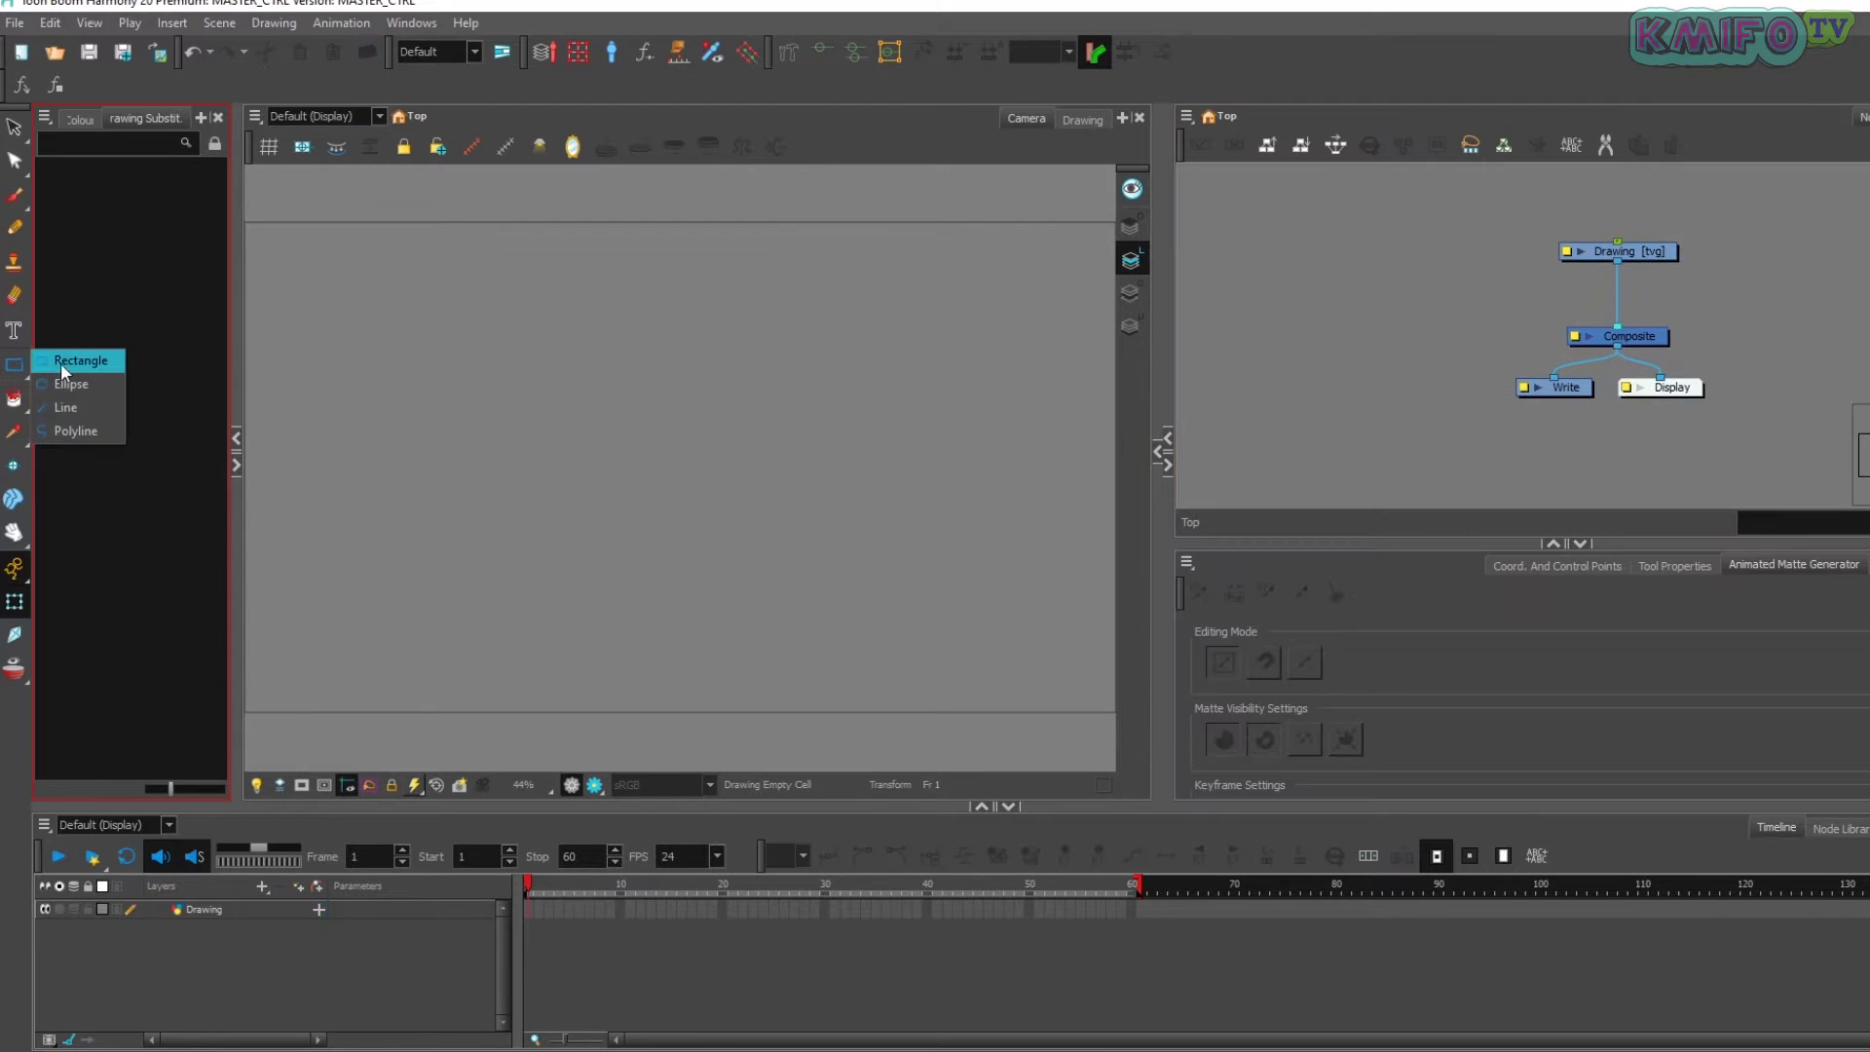
click(90, 383)
drag(637, 380, 708, 520)
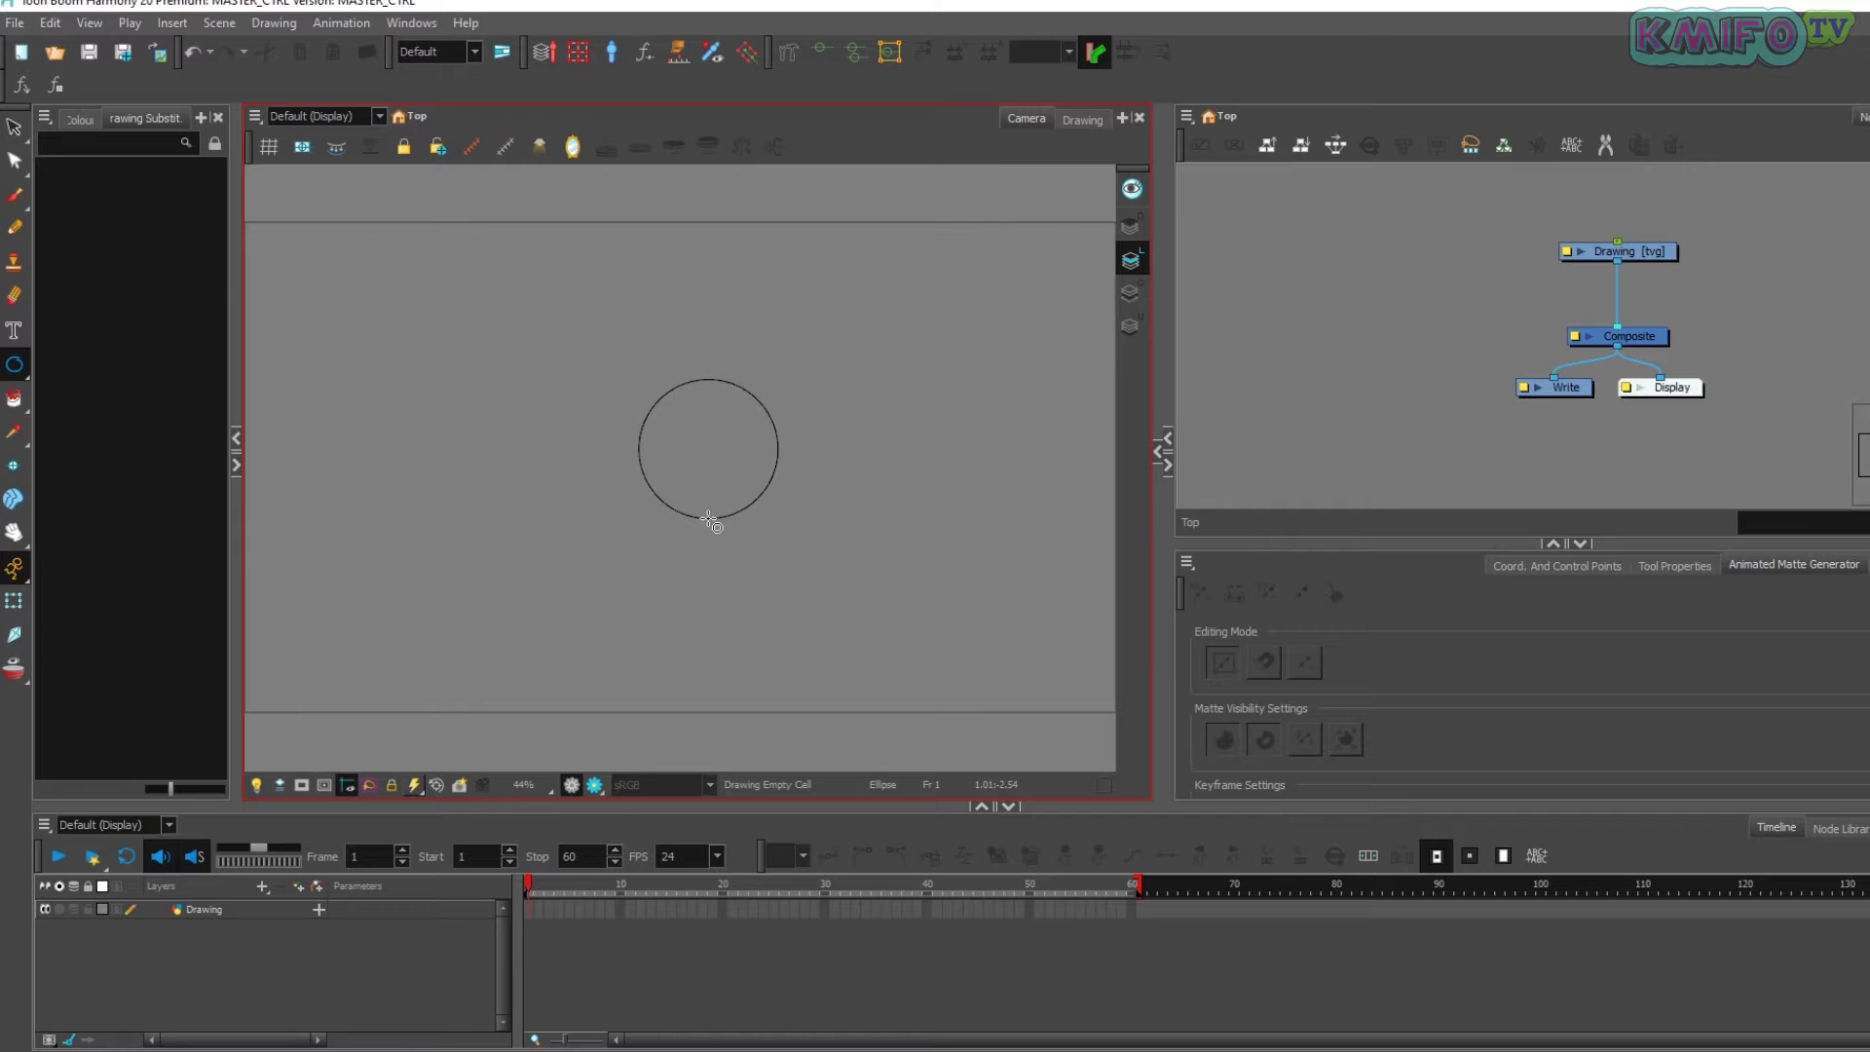
scroll(794, 438, up, 5)
key(space)
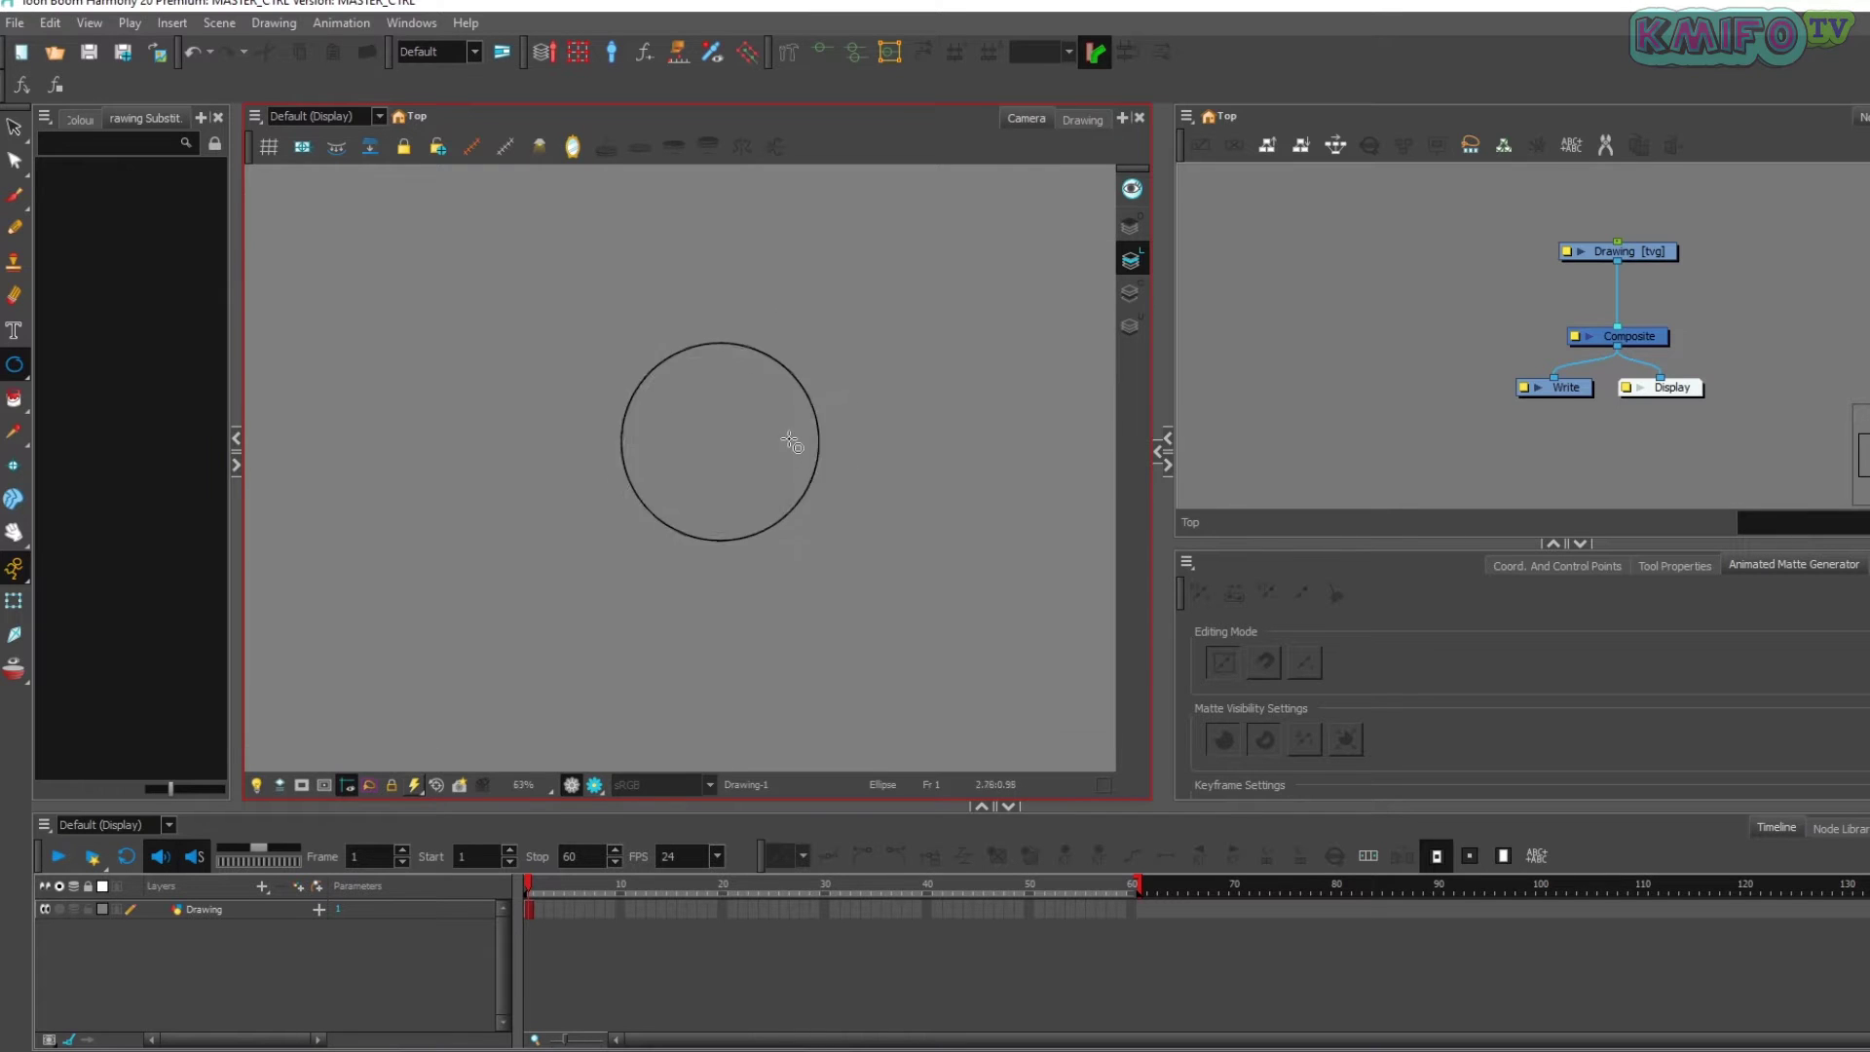
mouse_move(779, 417)
mouse_down()
mouse_move(726, 424)
mouse_move(763, 434)
mouse_up()
scroll(787, 415, up, 1)
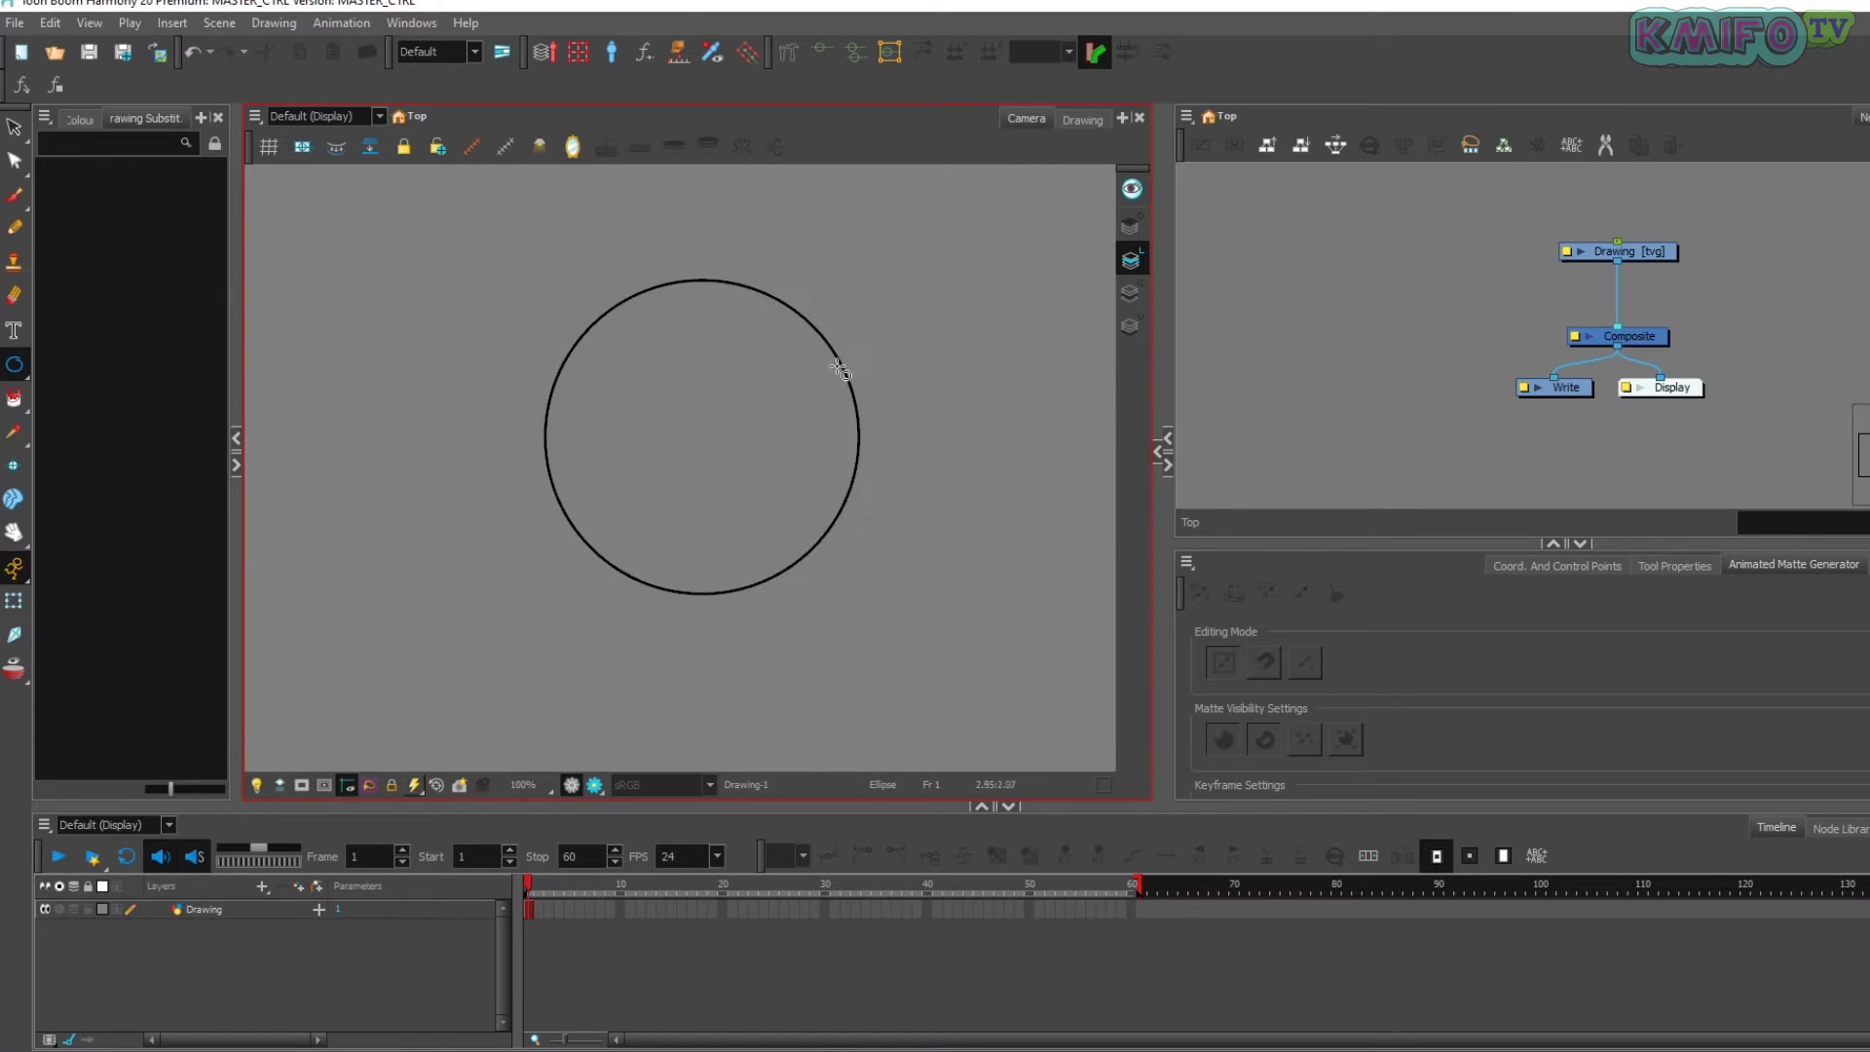
- Add smaller circles inside the head for the eyes and nose, copying the first eye circle
mouse_move(599, 389)
mouse_down()
mouse_move(642, 432)
mouse_move(770, 421)
mouse_up()
key(alt+s)
click(637, 425)
click(637, 426)
drag(637, 427, 701, 552)
click(732, 528)
click(921, 409)
- Show the grid and reposition the eyes and nose within the head circle
click(269, 146)
scroll(693, 277, up, 1)
drag(560, 390, 808, 482)
drag(629, 446, 651, 412)
click(750, 511)
drag(698, 508, 717, 487)
mouse_move(722, 477)
mouse_down()
mouse_move(701, 520)
mouse_move(721, 460)
mouse_up()
- Adjust contour points of the shapes below the eyes with the Contour Editor to form the nose and a thin, flat mouth
key(alt+q)
scroll(740, 455, up, 3)
click(796, 532)
scroll(796, 532, down, 1)
scroll(796, 532, down, 1)
click(753, 555)
drag(752, 554, 792, 547)
mouse_move(685, 555)
mouse_down()
mouse_move(653, 552)
mouse_move(718, 562)
mouse_up()
mouse_move(722, 522)
mouse_down()
mouse_move(724, 542)
mouse_move(739, 517)
mouse_up()
click(735, 551)
- Narrow the nose outline by pulling its side contour points inward and adjusting its lower point
key(2)
key(2)
key(2)
key(2)
click(643, 602)
drag(644, 579, 730, 625)
drag(1018, 573, 930, 625)
drag(812, 642, 755, 739)
- Delete surplus contour points and round the base of the nose to finish its teardrop shape
key(1)
drag(672, 516, 844, 555)
key(Delete)
drag(672, 575, 886, 596)
key(Delete)
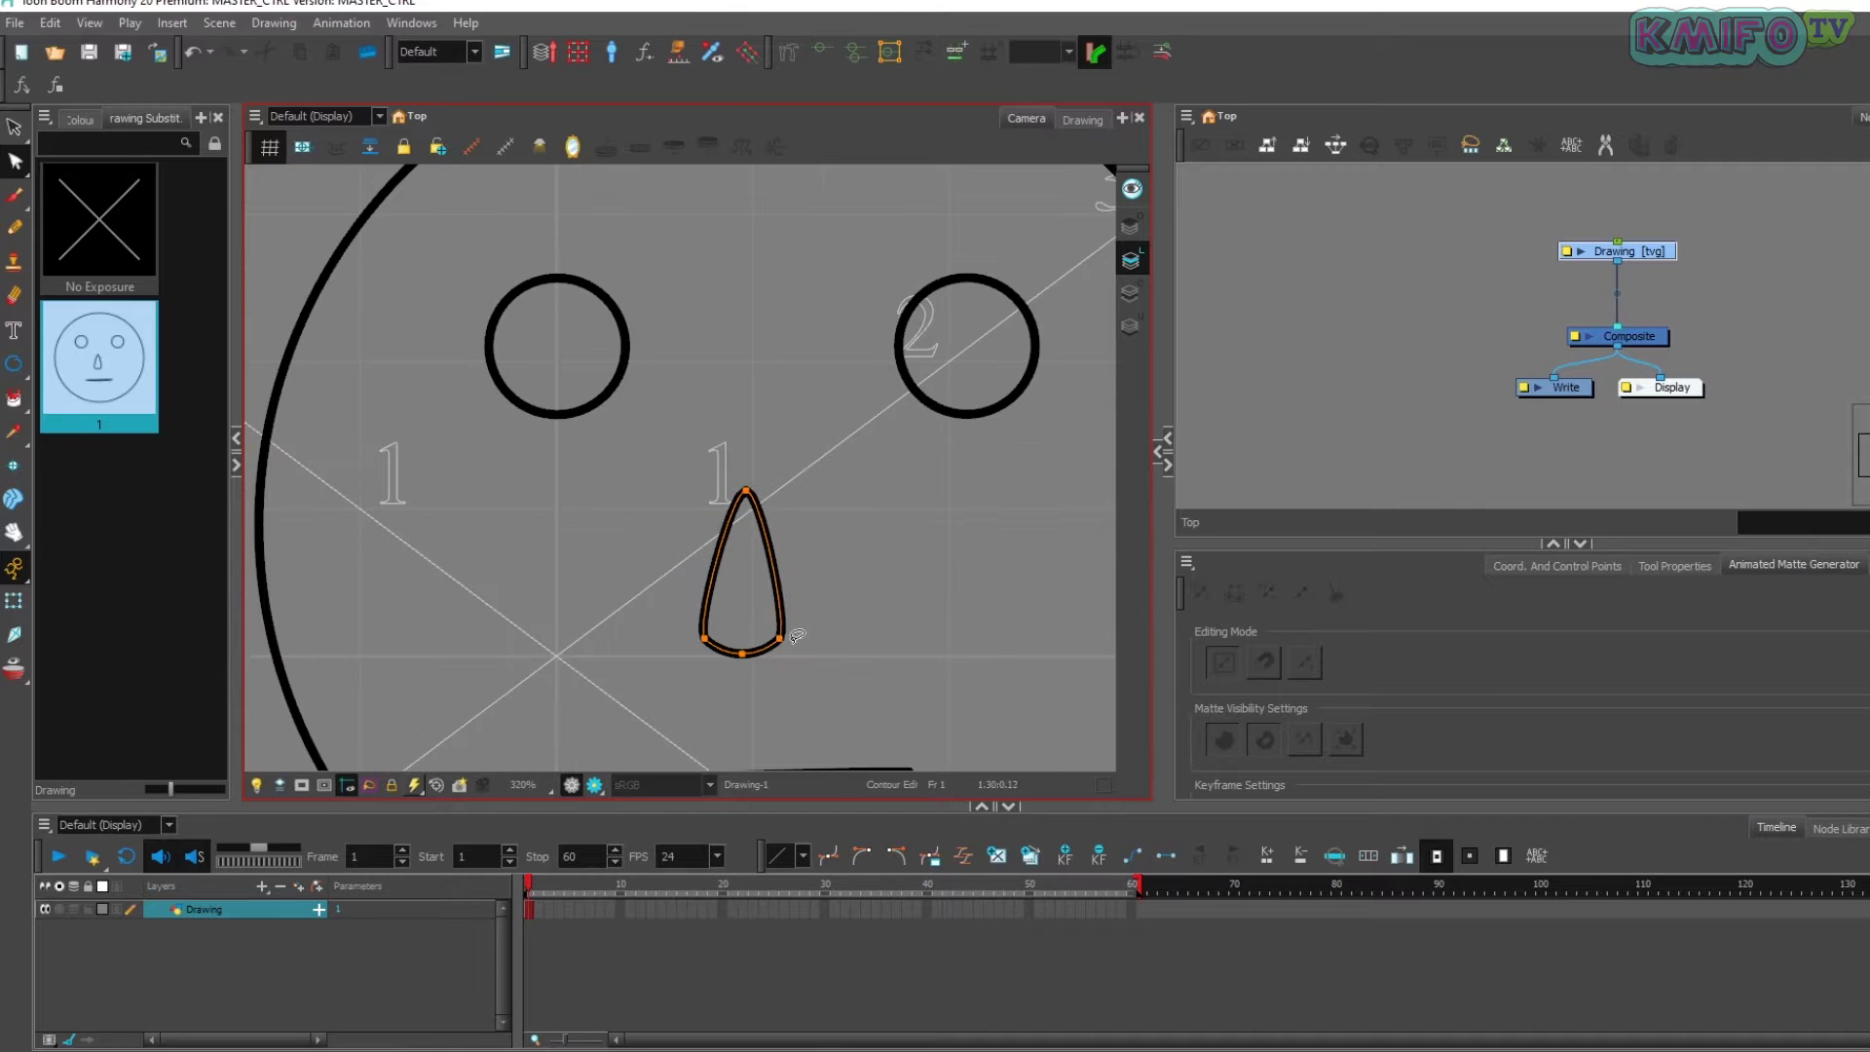
key(Delete)
drag(756, 653, 682, 663)
drag(804, 645, 824, 647)
drag(685, 658, 731, 627)
click(824, 665)
- Leave contour editing, deselect the face artwork and hide the grid
key(1)
key(alt+s)
key(1)
click(819, 545)
key(1)
key(1)
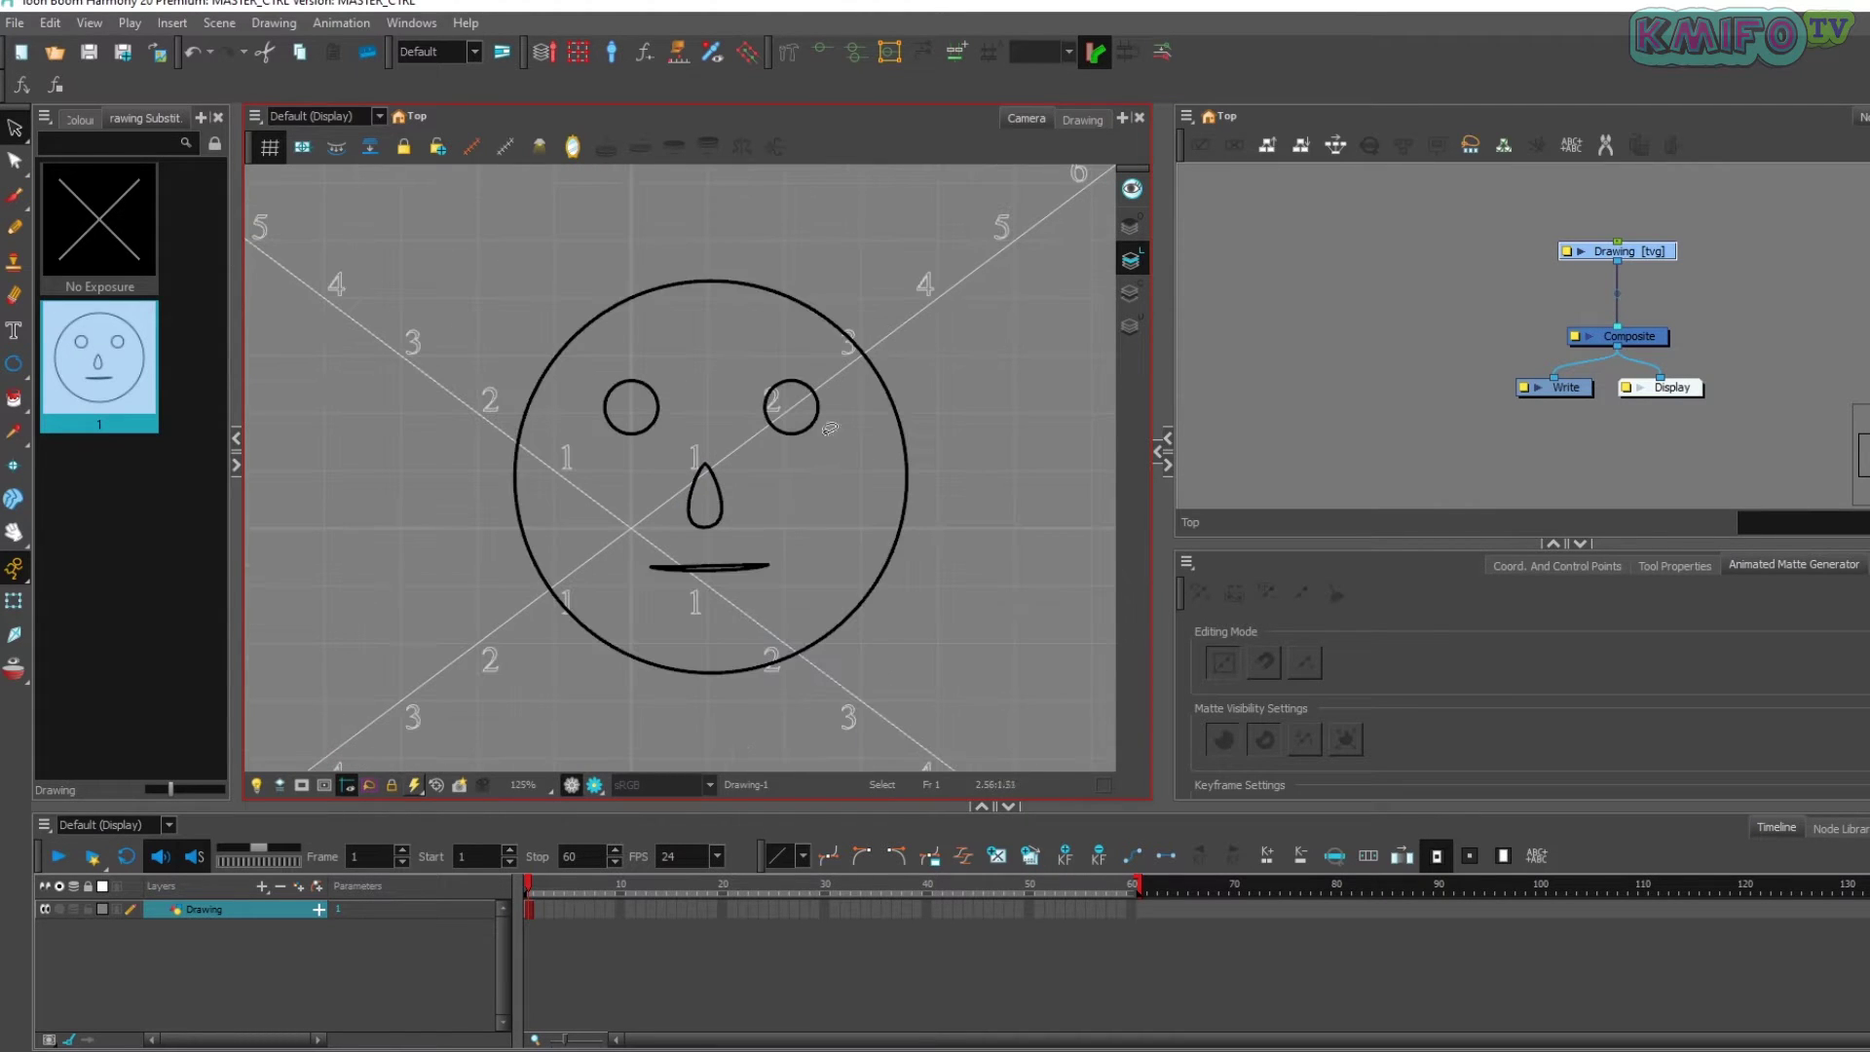
click(628, 434)
click(261, 148)
click(818, 495)
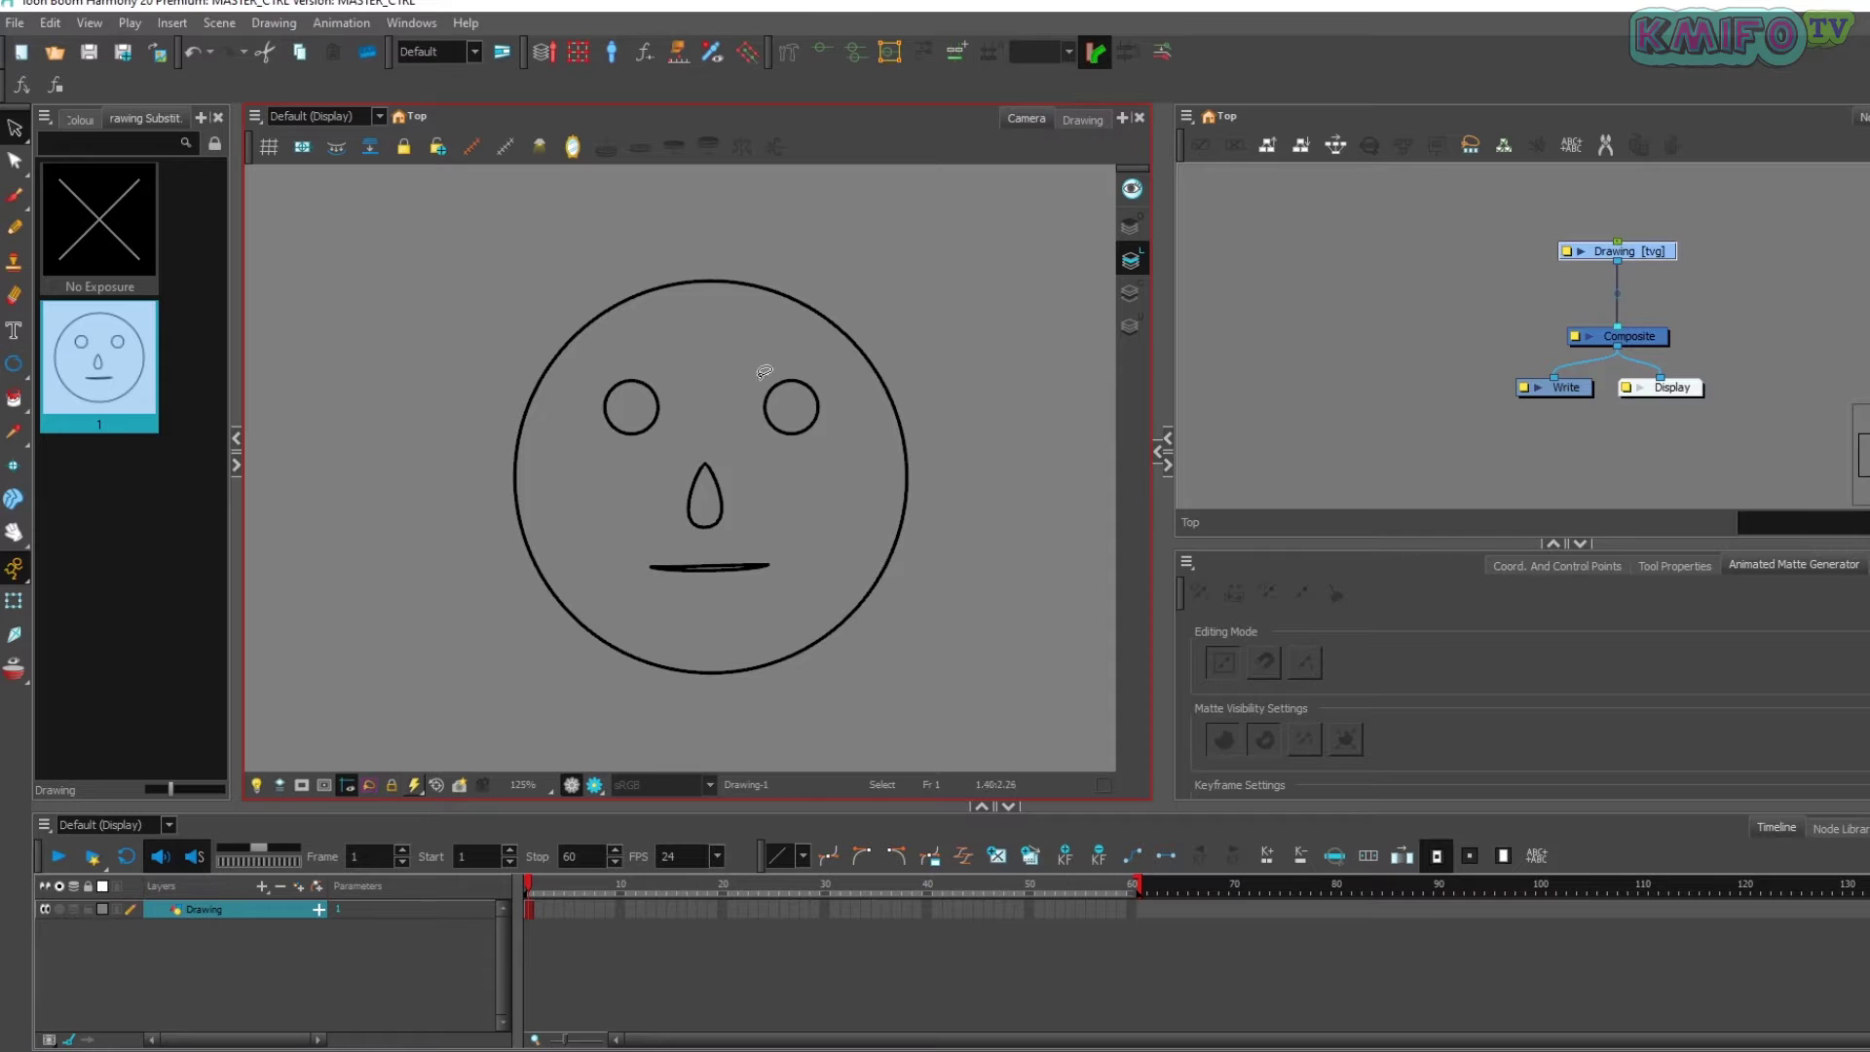
- Duplicate the Drawing node using Paste Special with Create New Columns enabled, and place the copy beside the original
click(1636, 252)
drag(1651, 243, 1432, 261)
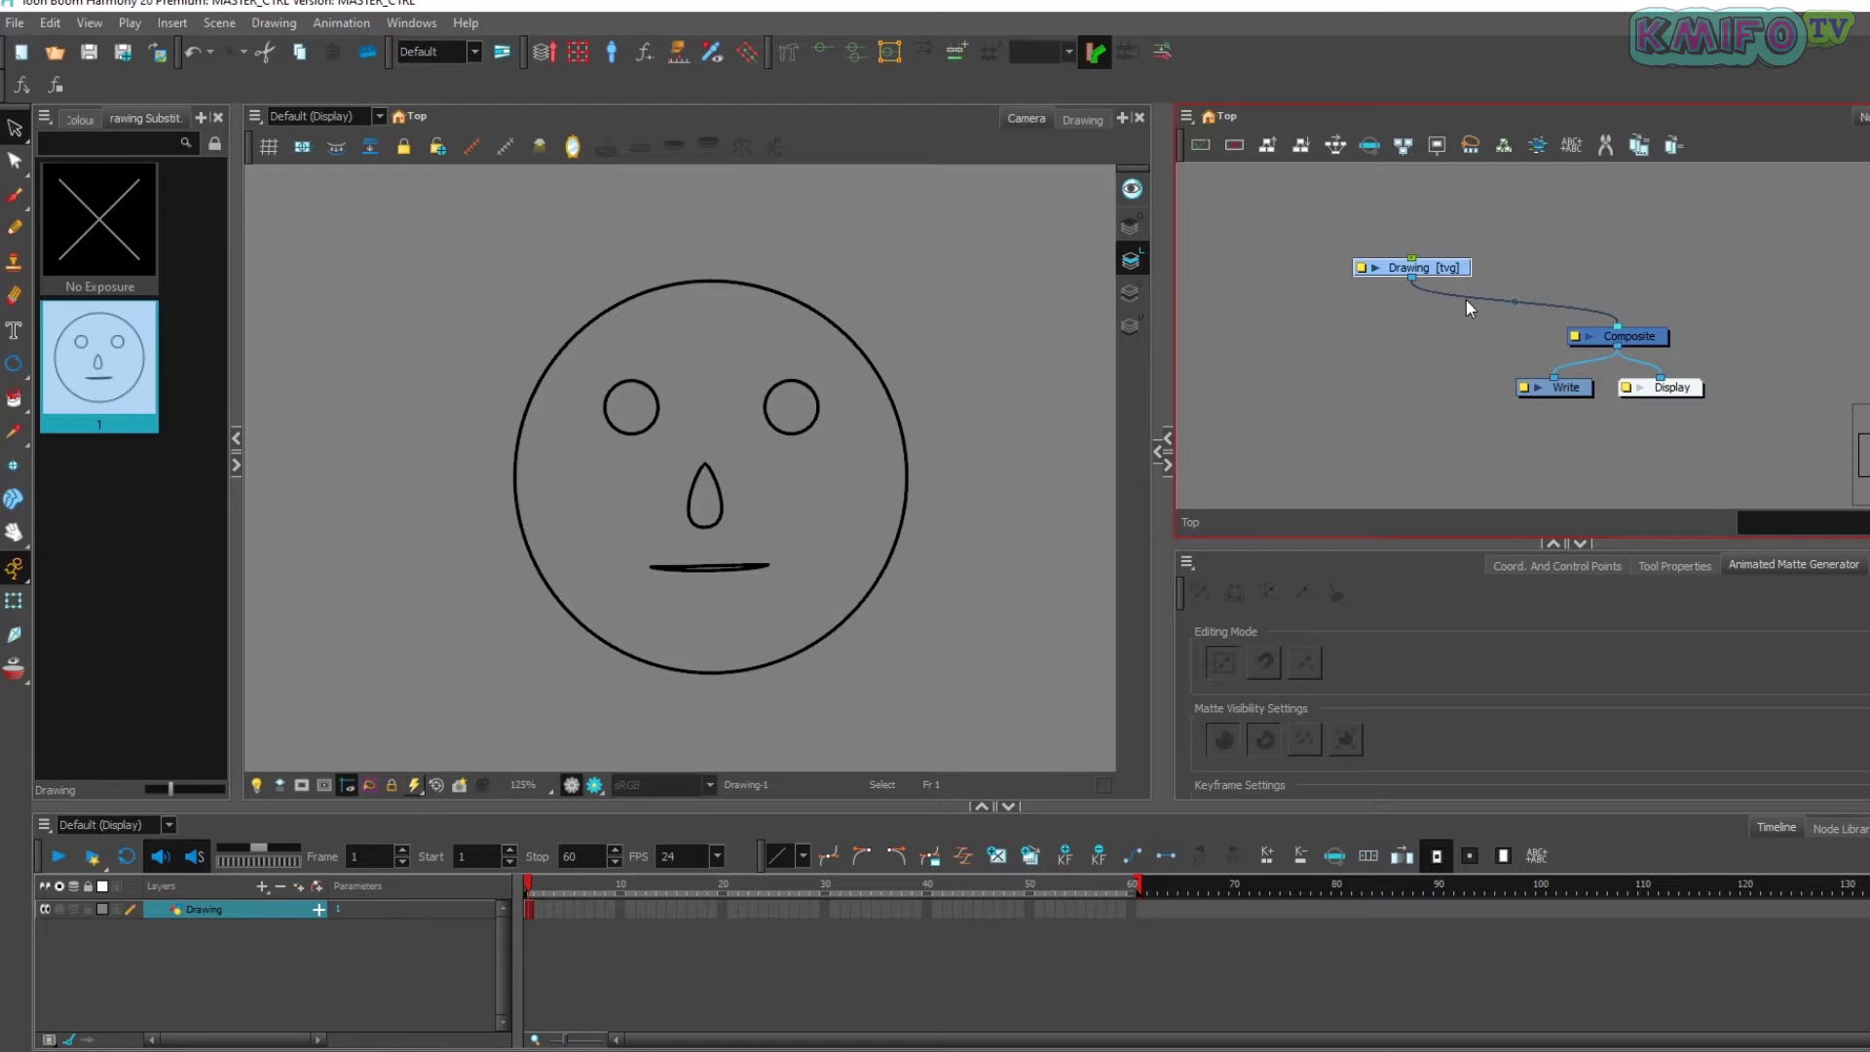
key(ctrl+c)
key(ctrl+b)
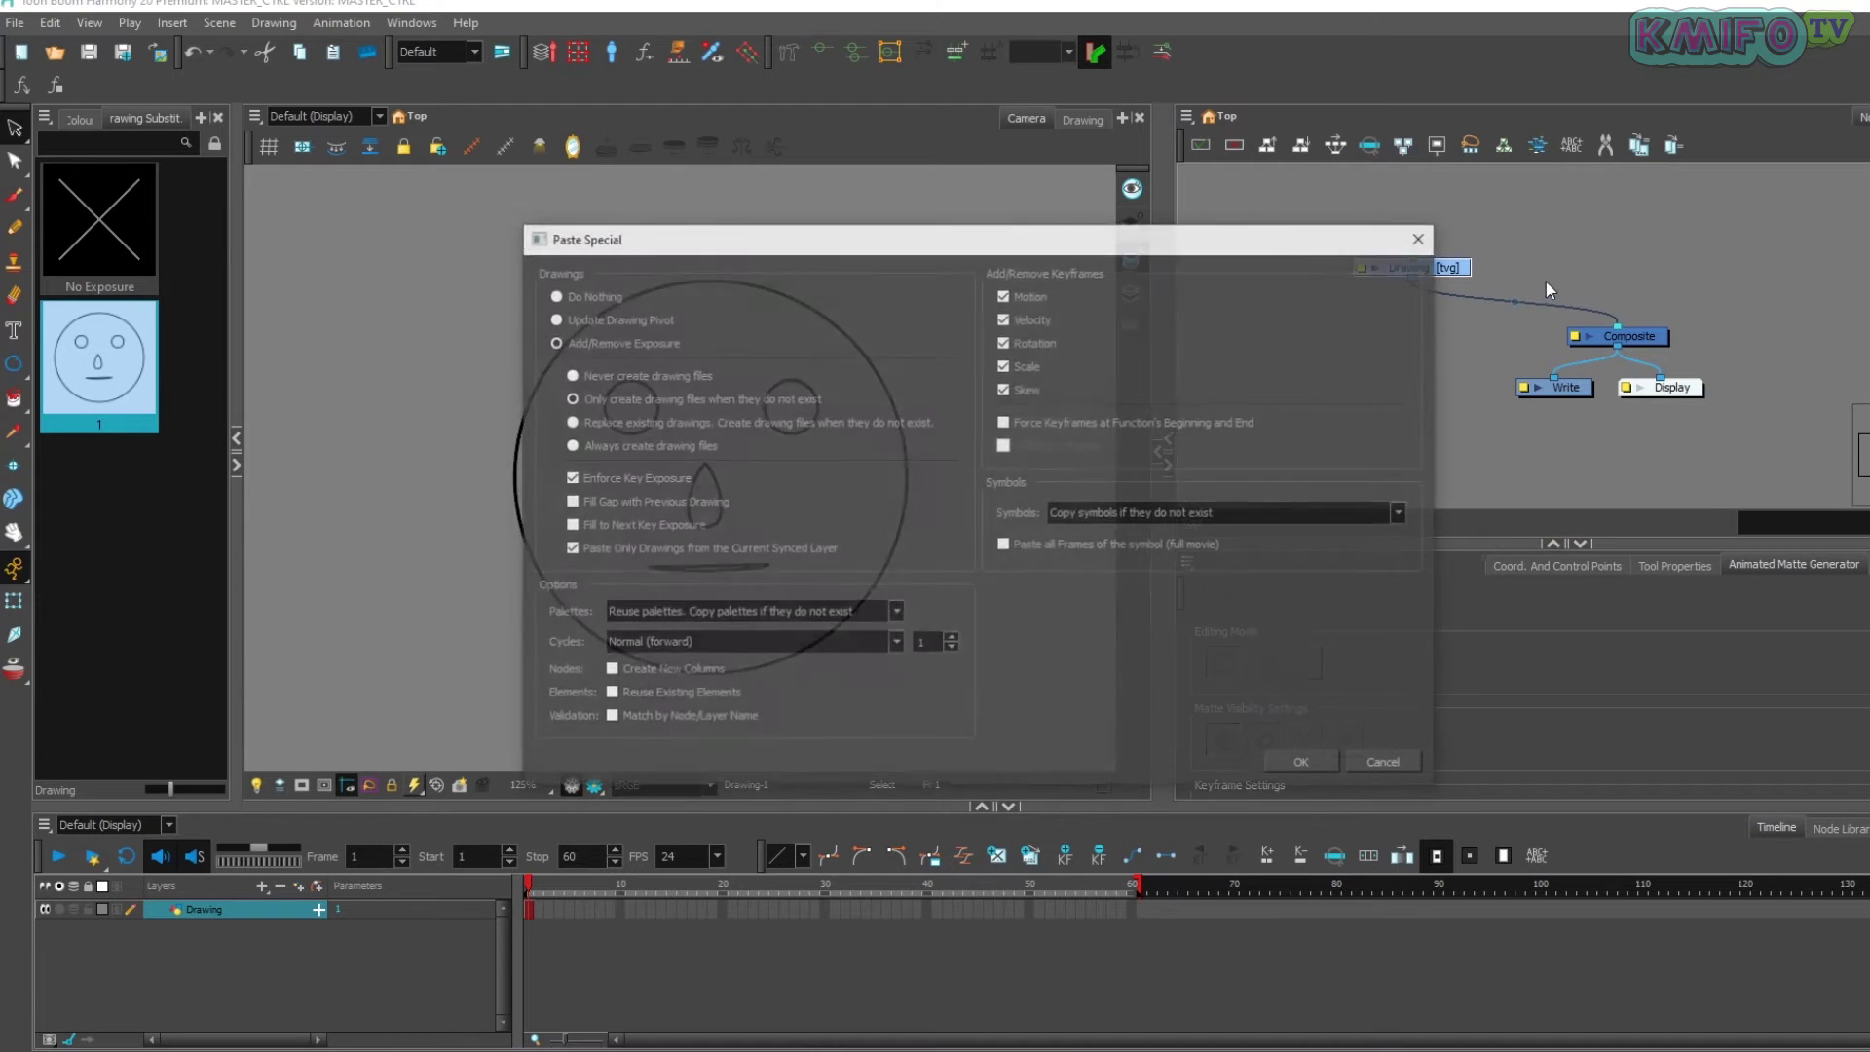
click(664, 668)
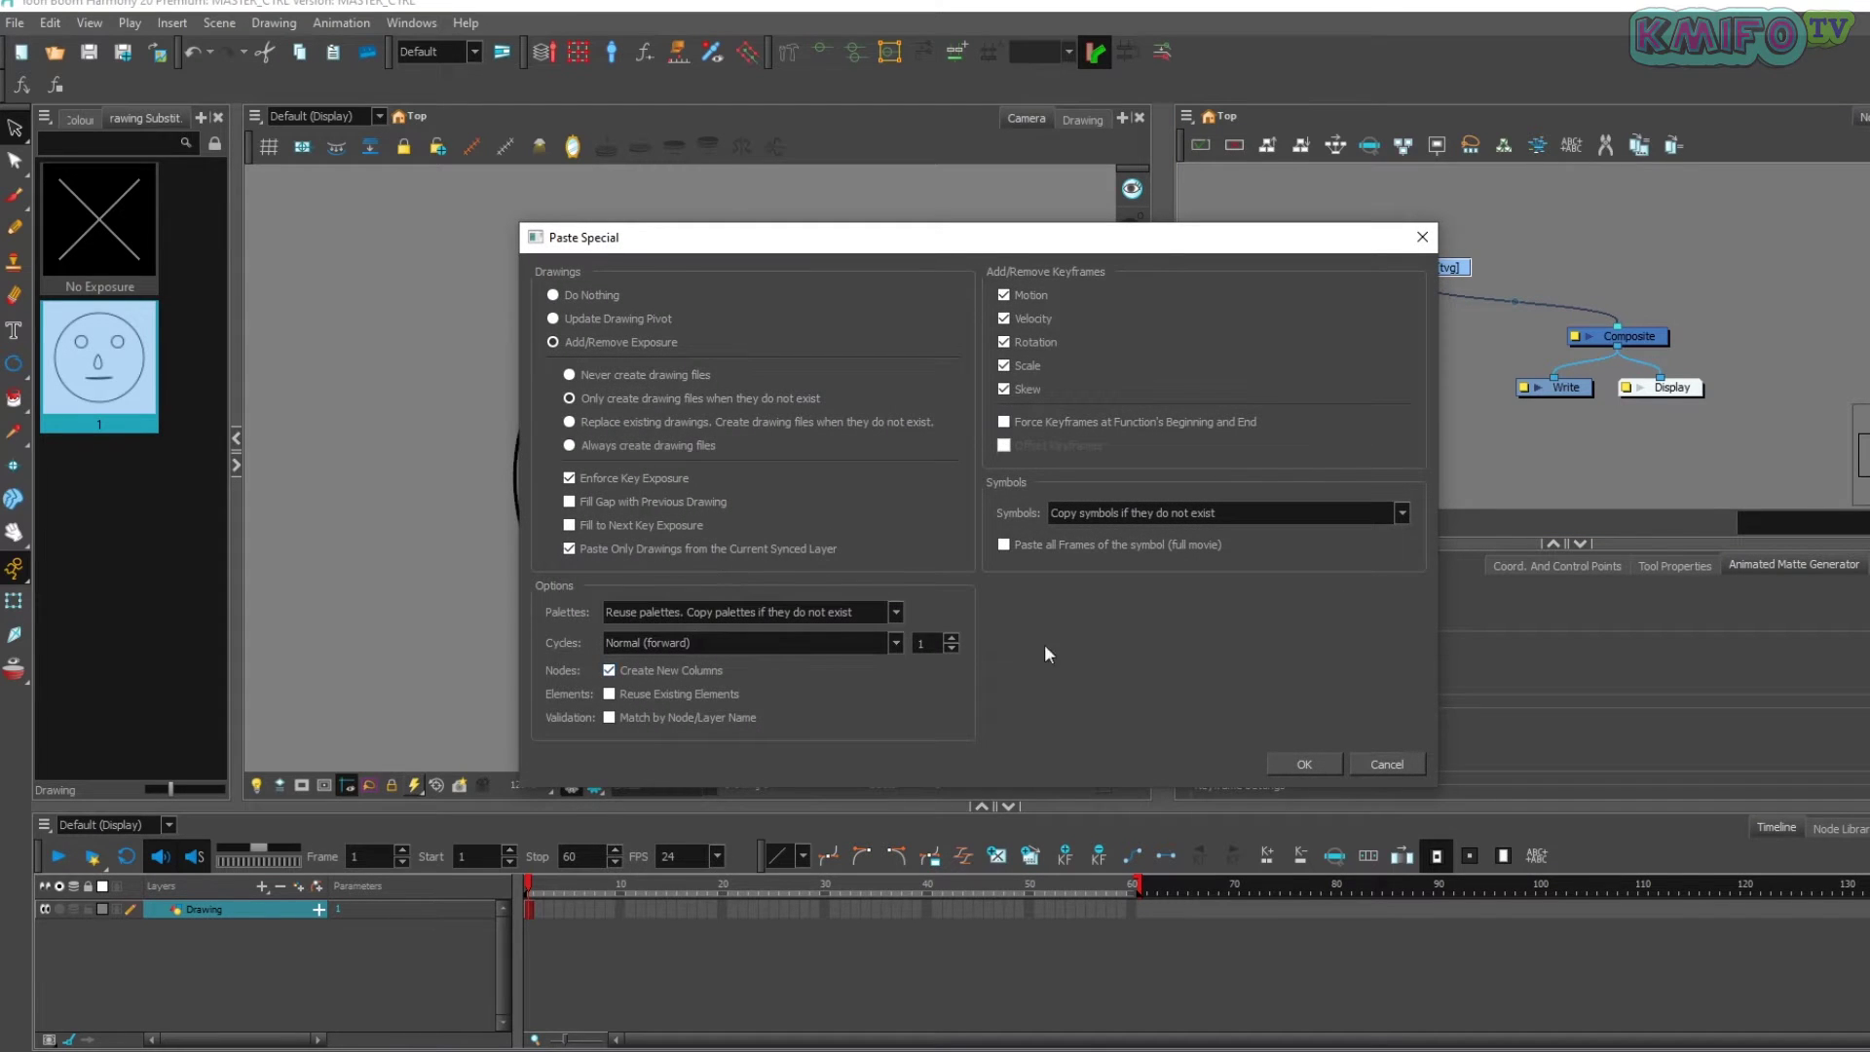
click(1305, 763)
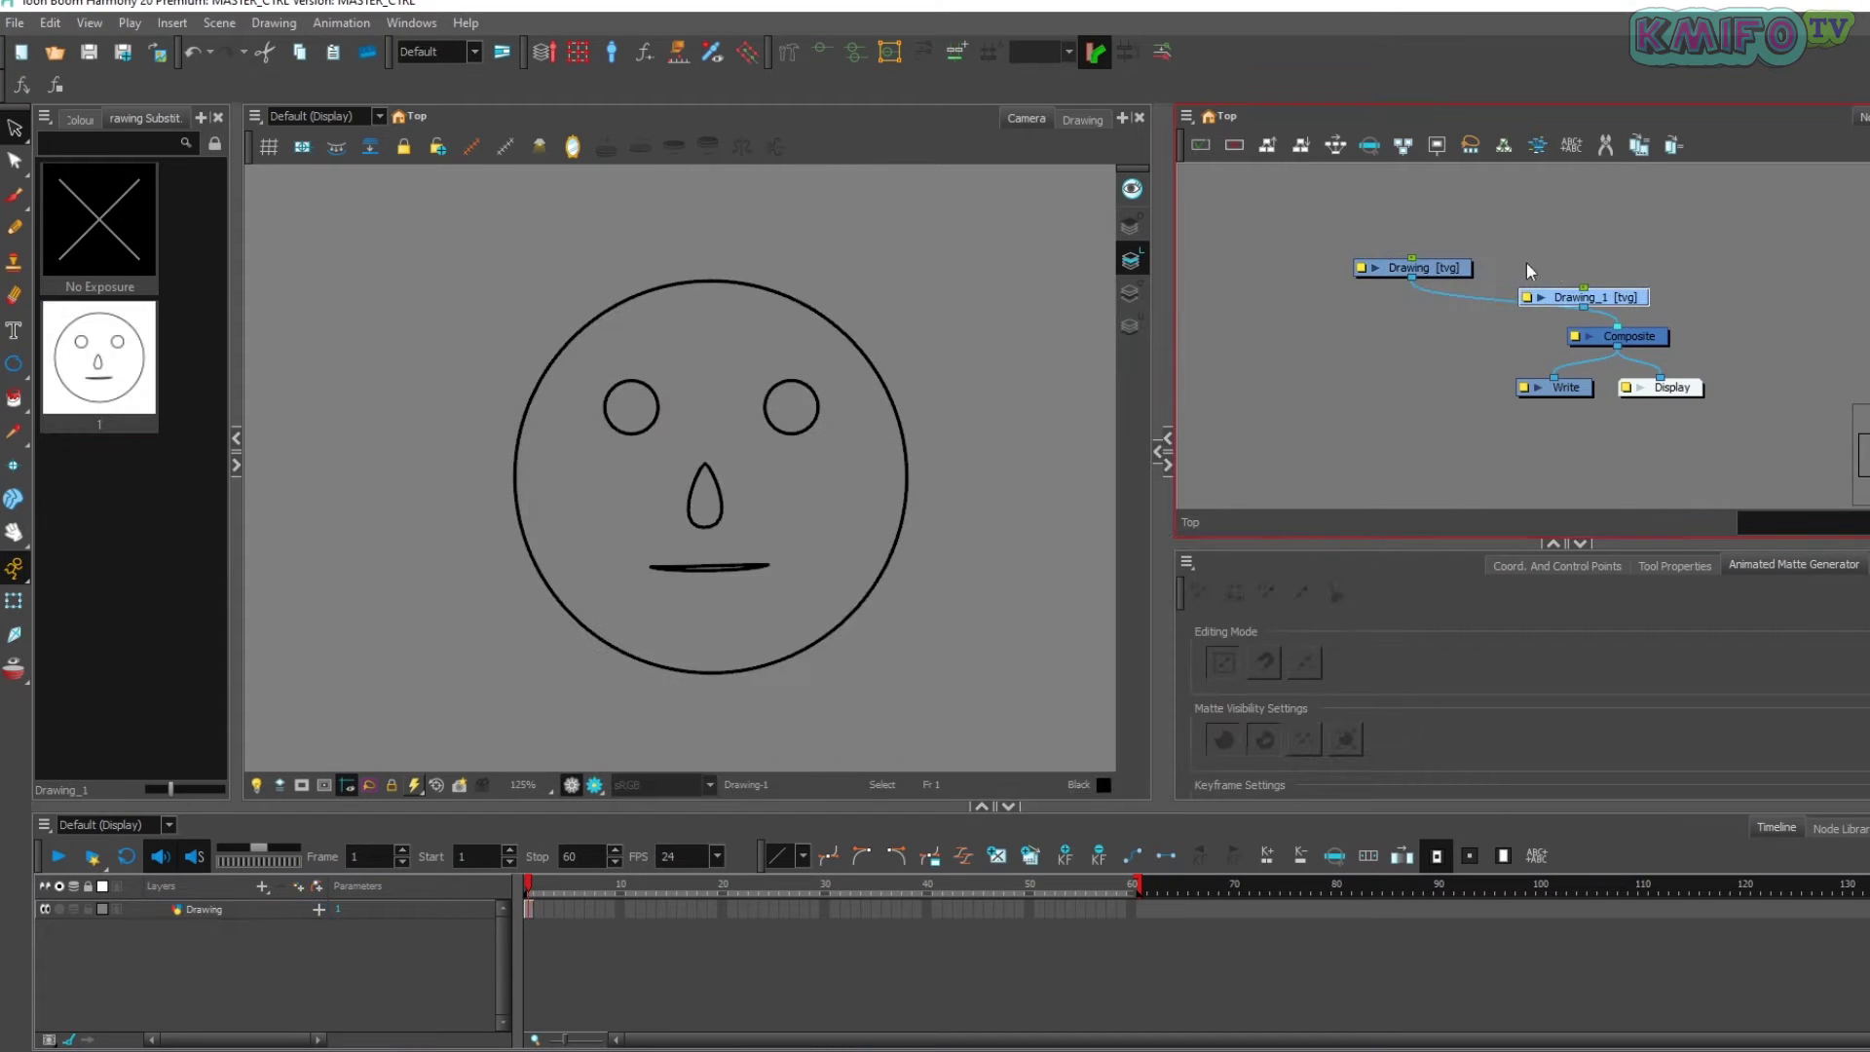
drag(1621, 300, 1600, 270)
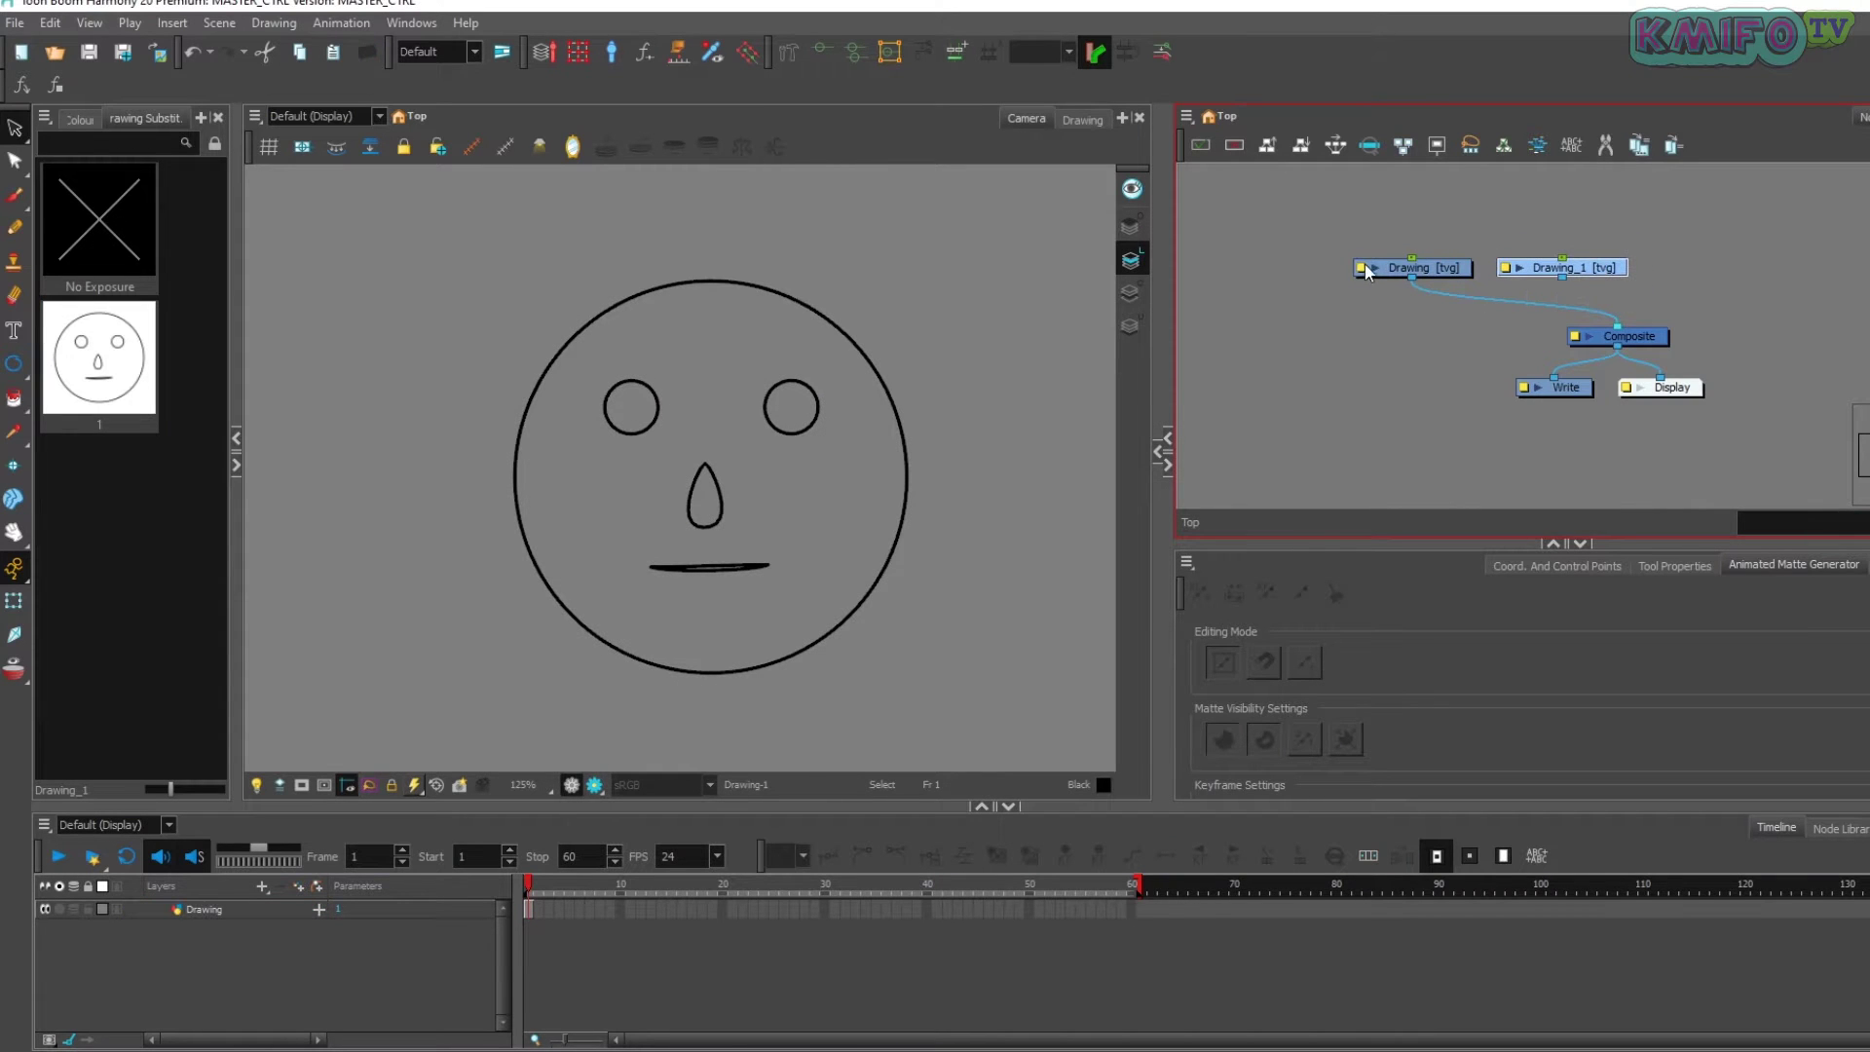
- Name the two drawing nodes EYE_R and EYE_L, and paste further copies with new columns for NOSE, MOUTH and the head
click(1360, 269)
double_click(634, 413)
text(EYE)
click(861, 339)
click(1504, 268)
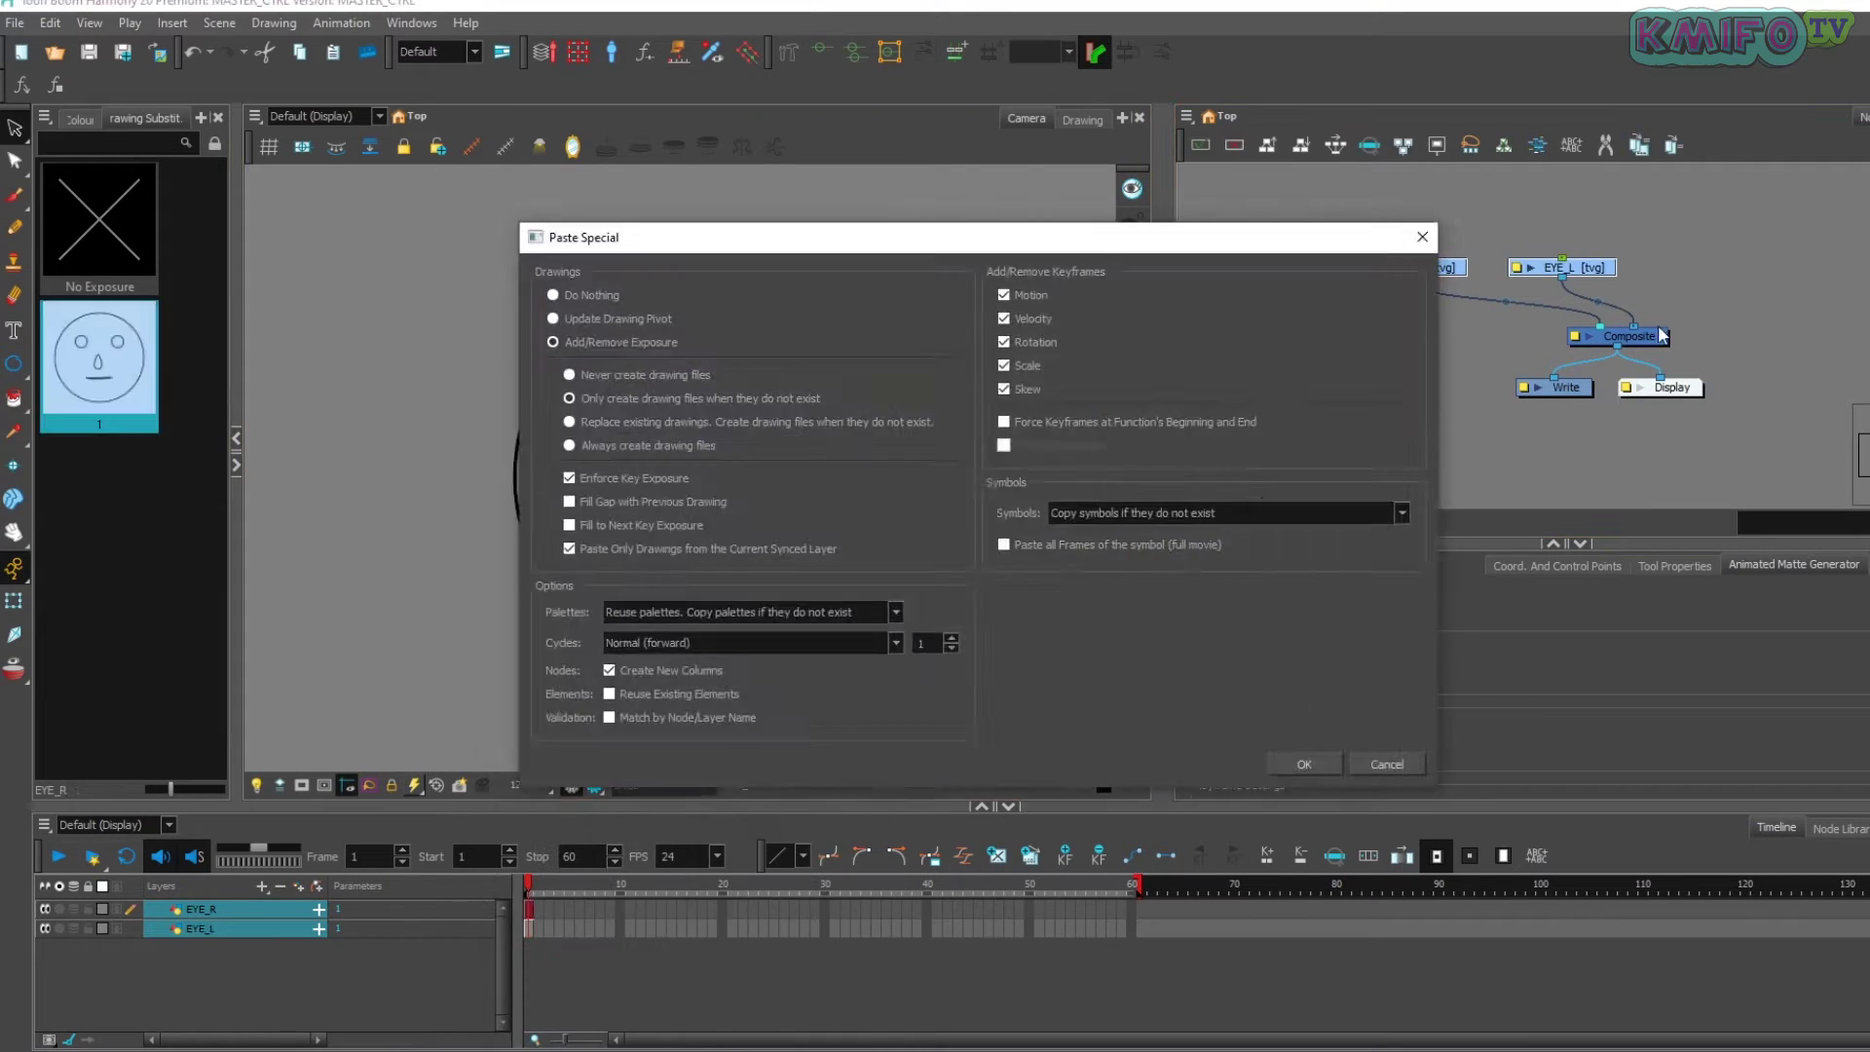
key(Return)
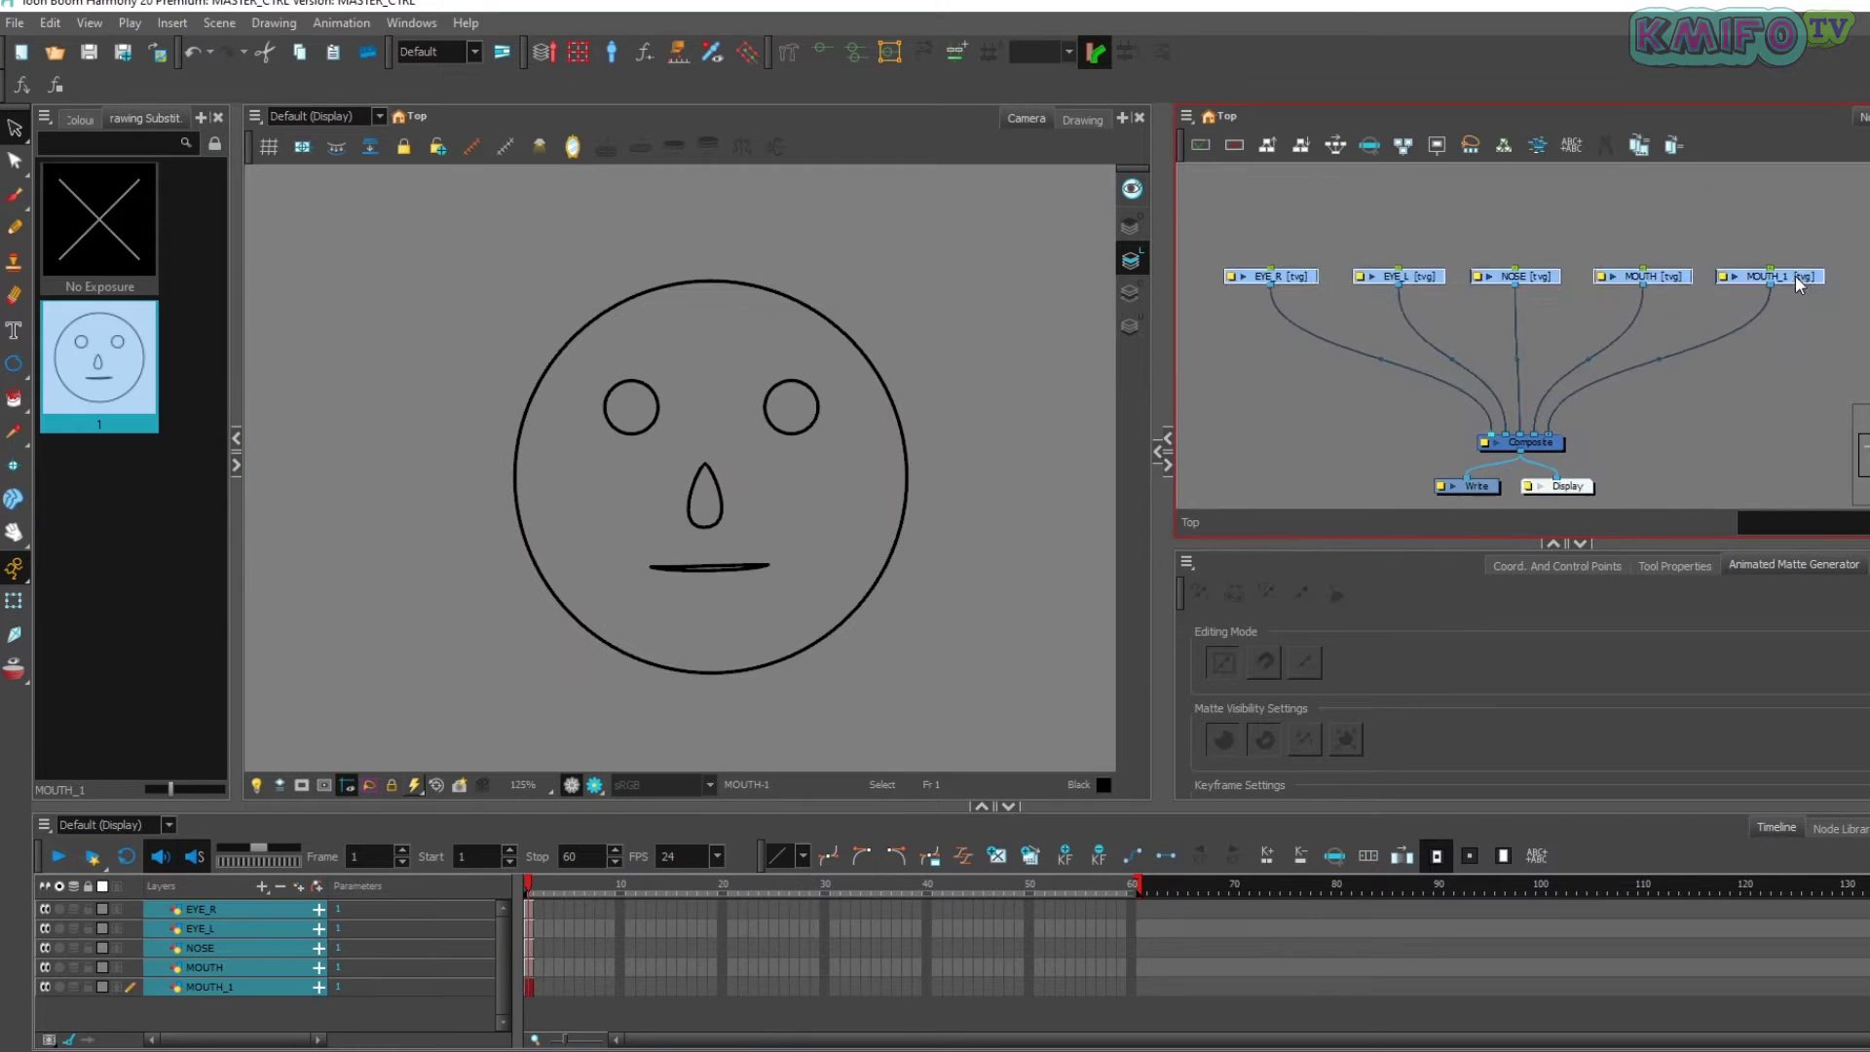
click(1768, 362)
- Reduce each drawing node to its own part: one eye each in EYE_R and EYE_L, the nose, the mouth, and the head in MOUTH_1
click(1276, 279)
click(659, 409)
click(1403, 279)
click(816, 407)
click(1519, 278)
click(721, 507)
click(1647, 279)
click(766, 565)
click(1774, 278)
click(905, 458)
- Add a parent peg to each of the five drawing nodes EYE_R, EYE_L, NOSE, MOUTH and MOUTH_1
key(shift+p)
mouse_move(1256, 230)
mouse_down()
mouse_move(1414, 285)
mouse_move(1801, 320)
mouse_up()
key(ctrl+a)
key(ctrl+p)
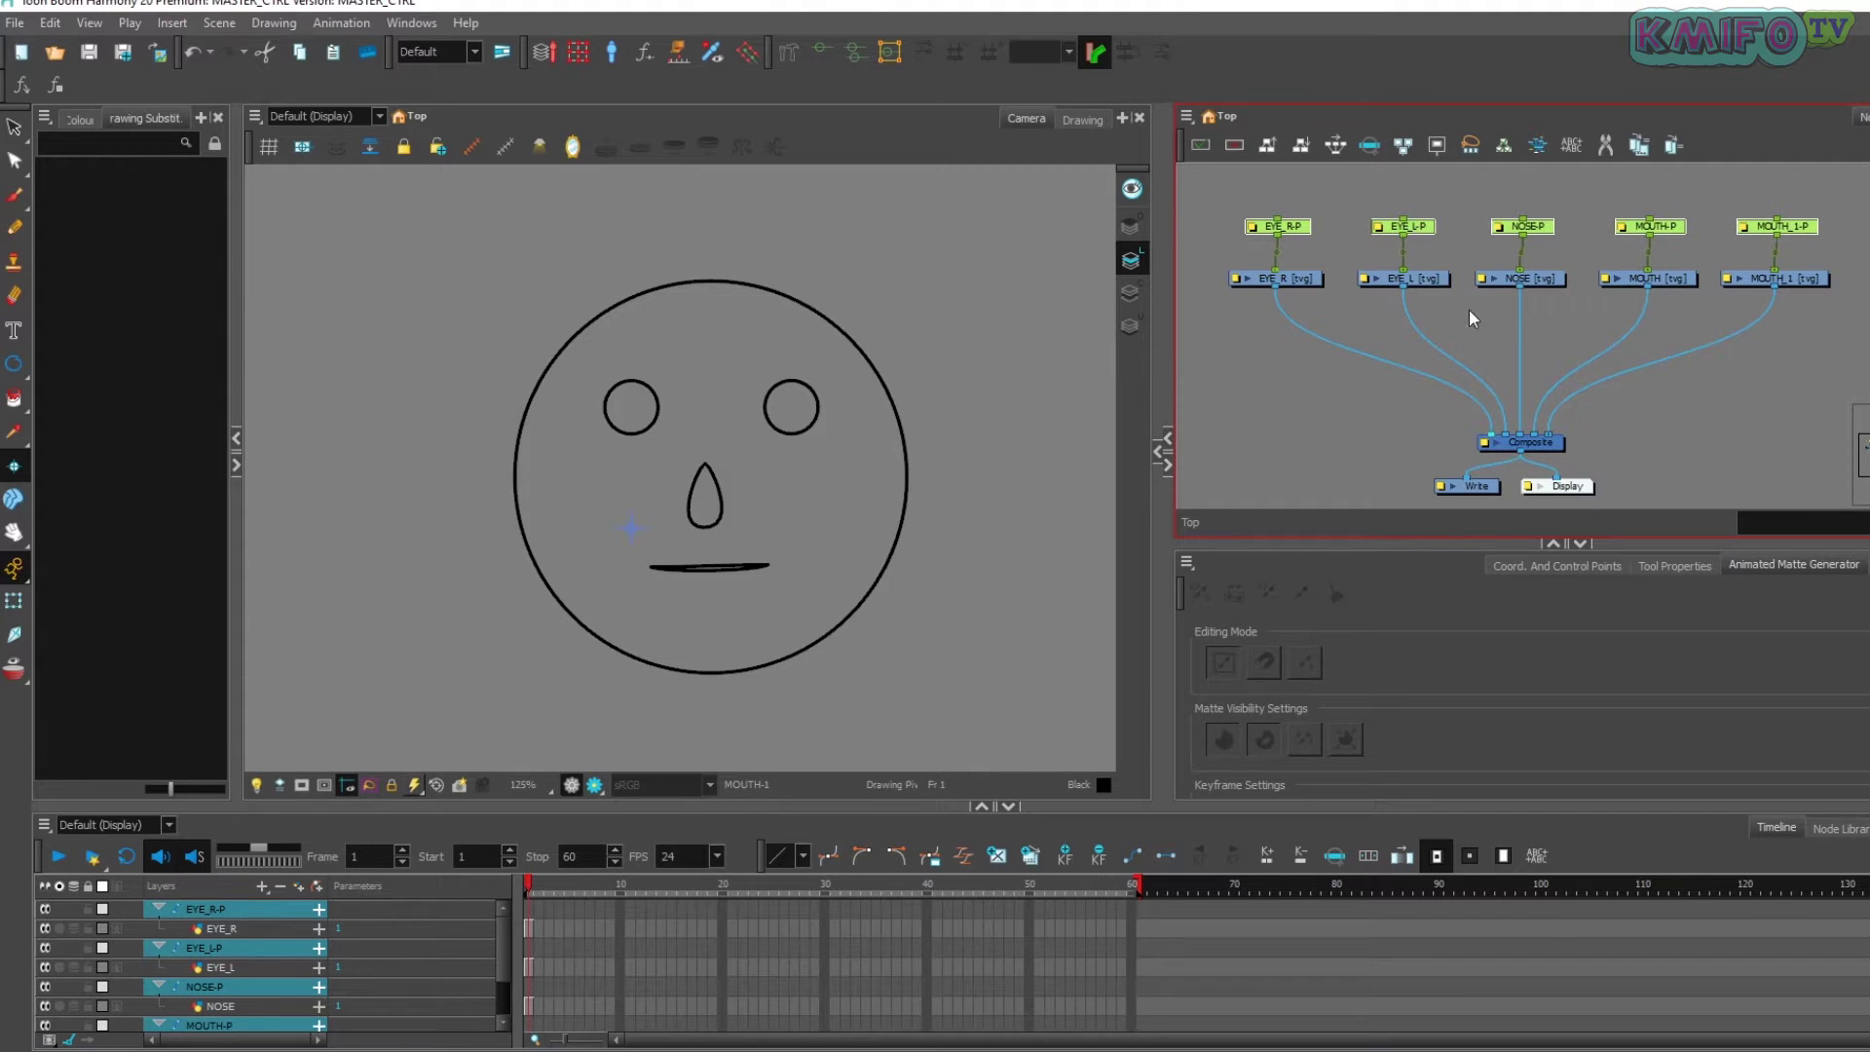
drag(1479, 297, 1478, 357)
scroll(1520, 358, down, 1)
click(1693, 392)
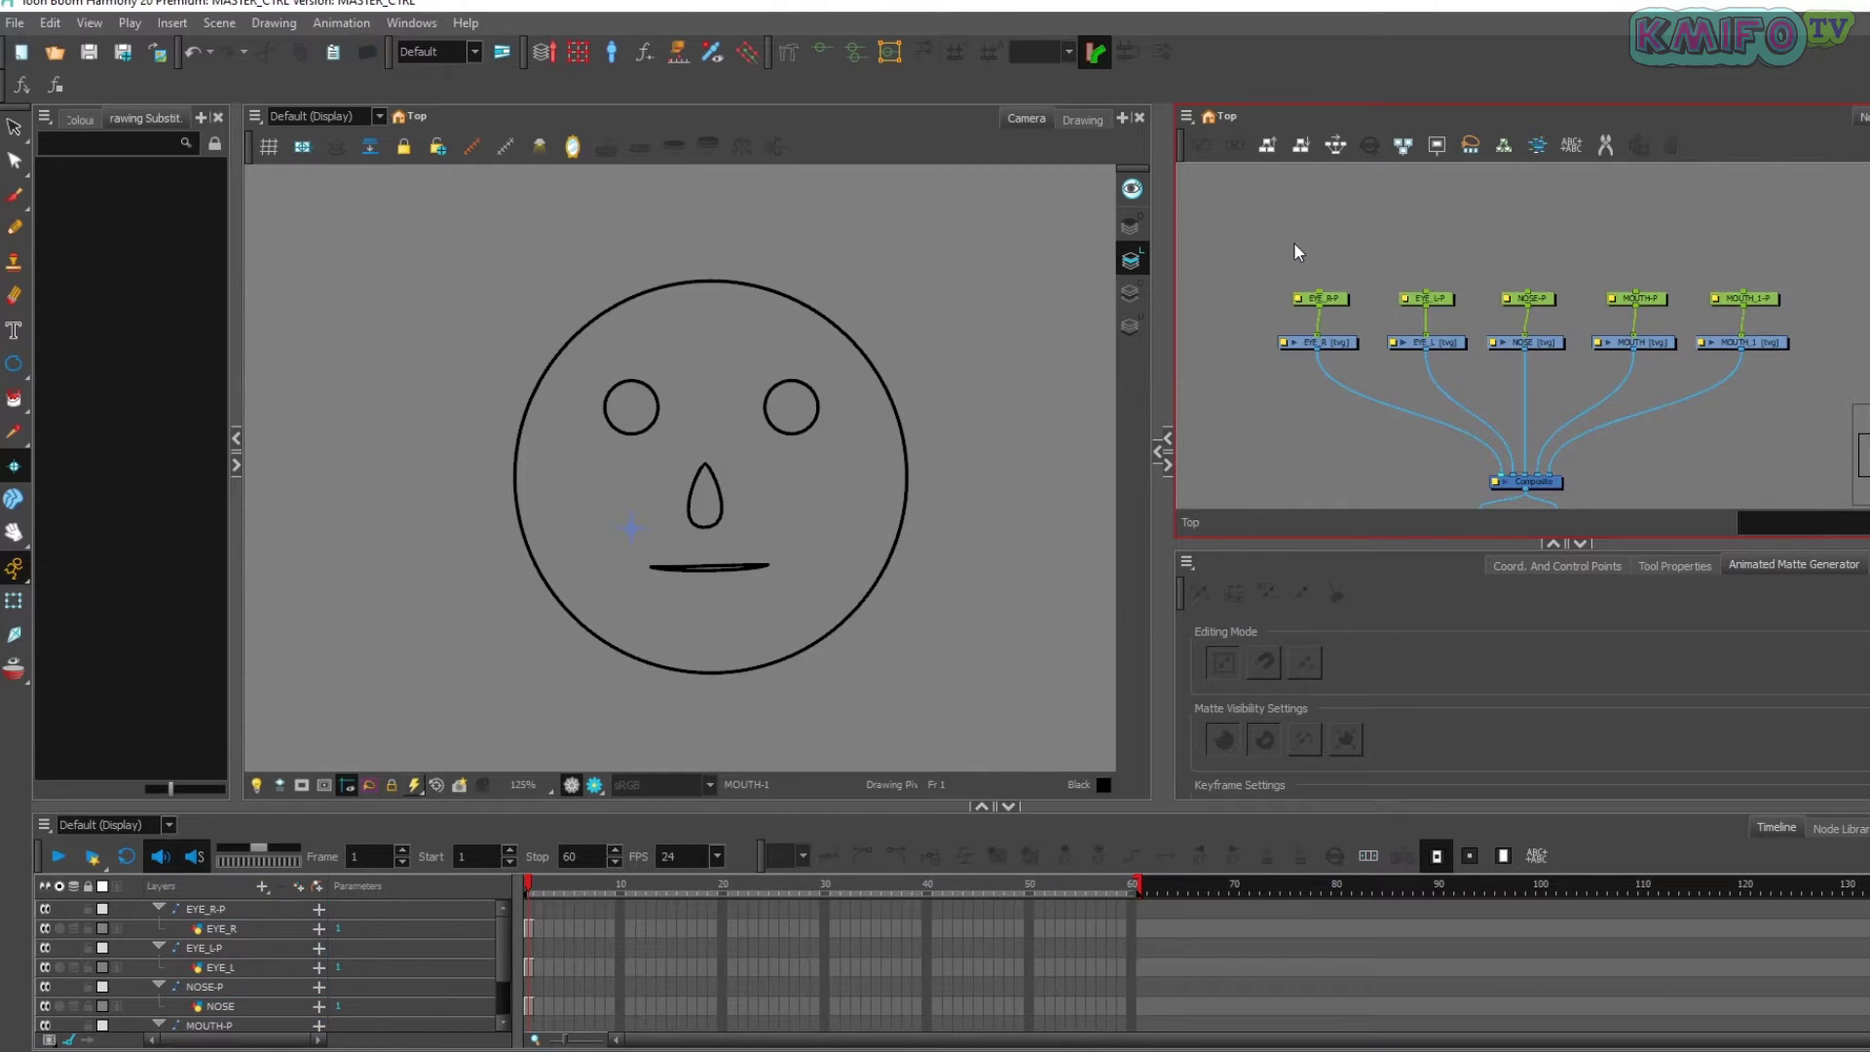
- Reposition the pivots of the EYE_R-P and EYE_L-P pegs onto their respective eyes
click(1321, 298)
click(14, 601)
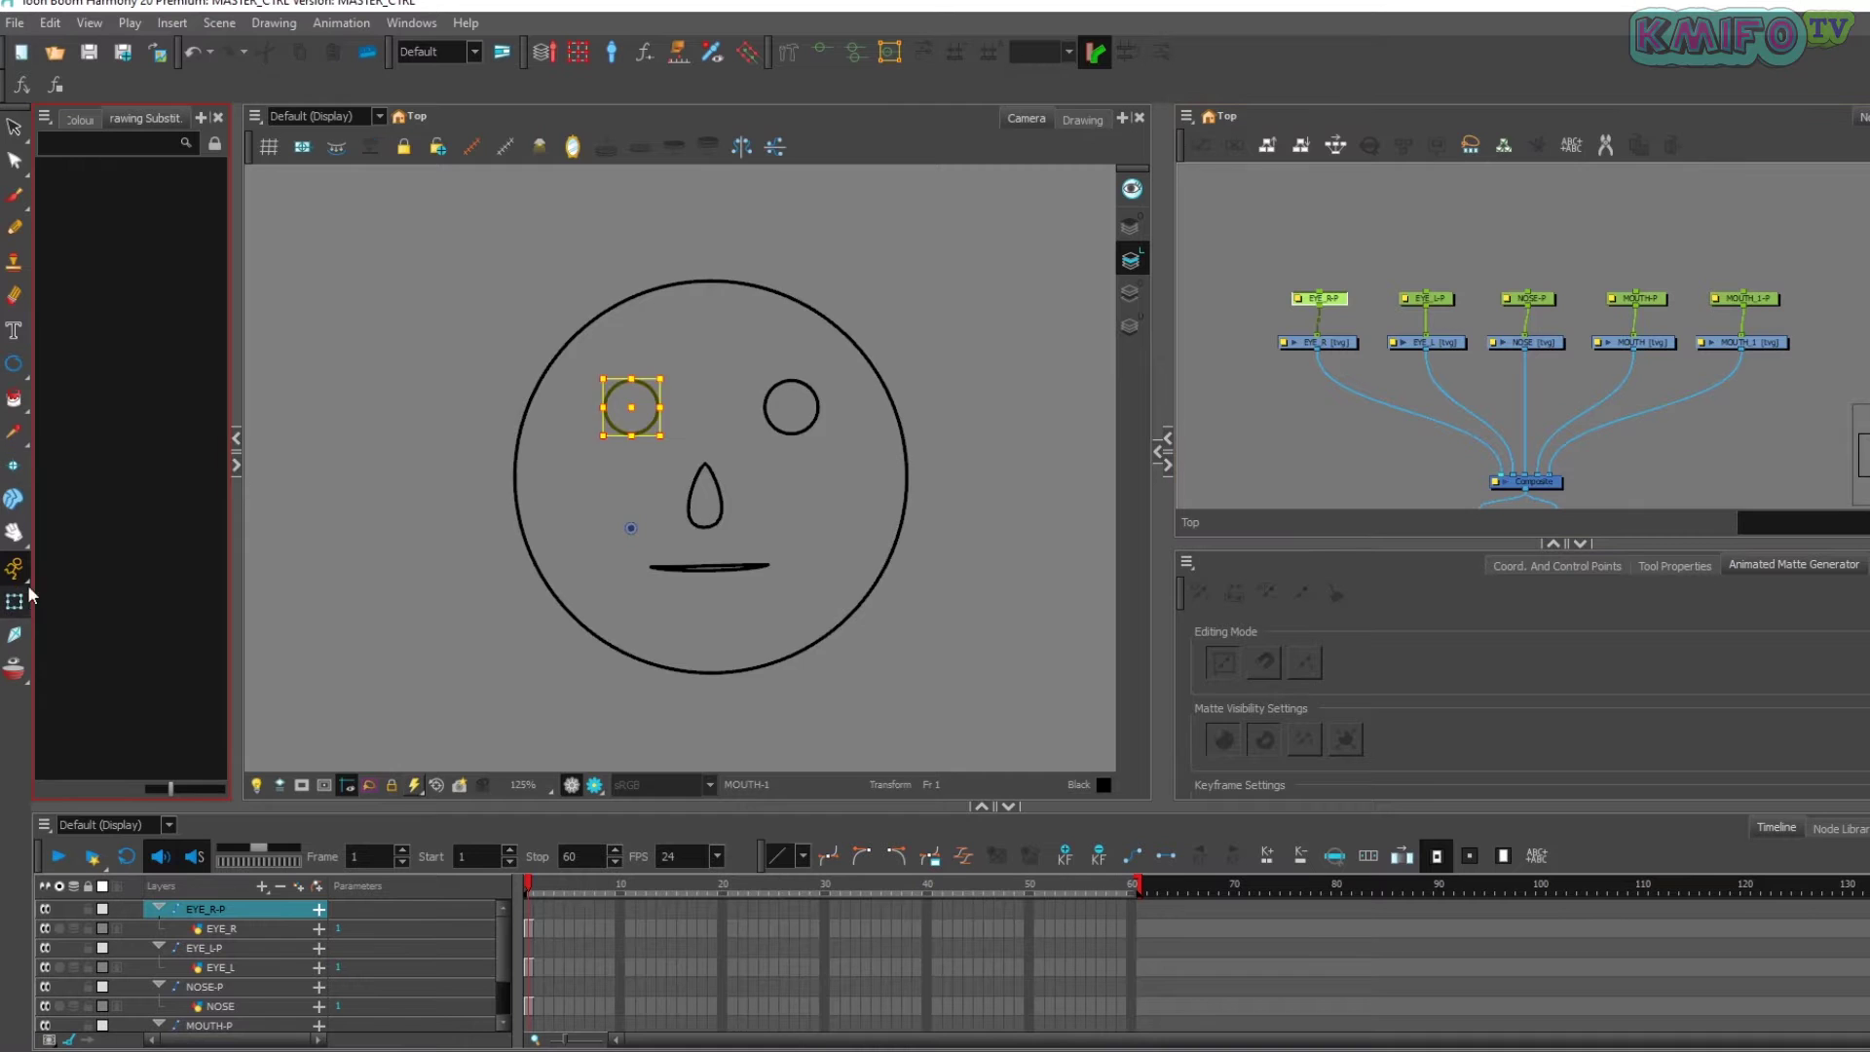
scroll(681, 469, up, 2)
drag(665, 468, 697, 534)
key(alt+3)
click(1427, 298)
drag(634, 629, 659, 468)
- Place the NOSE-P pivot at the top of the nose and the MOUTH-P pivot on the mouth
click(1541, 299)
click(1632, 298)
drag(611, 505, 735, 568)
click(1528, 298)
click(1256, 246)
- Move the pivot of the MOUTH_1-P peg to the centre of the head circle
click(1743, 298)
key(shift+t)
key(alt+3)
scroll(726, 434, down, 1)
drag(611, 505, 713, 471)
scroll(713, 471, up, 1)
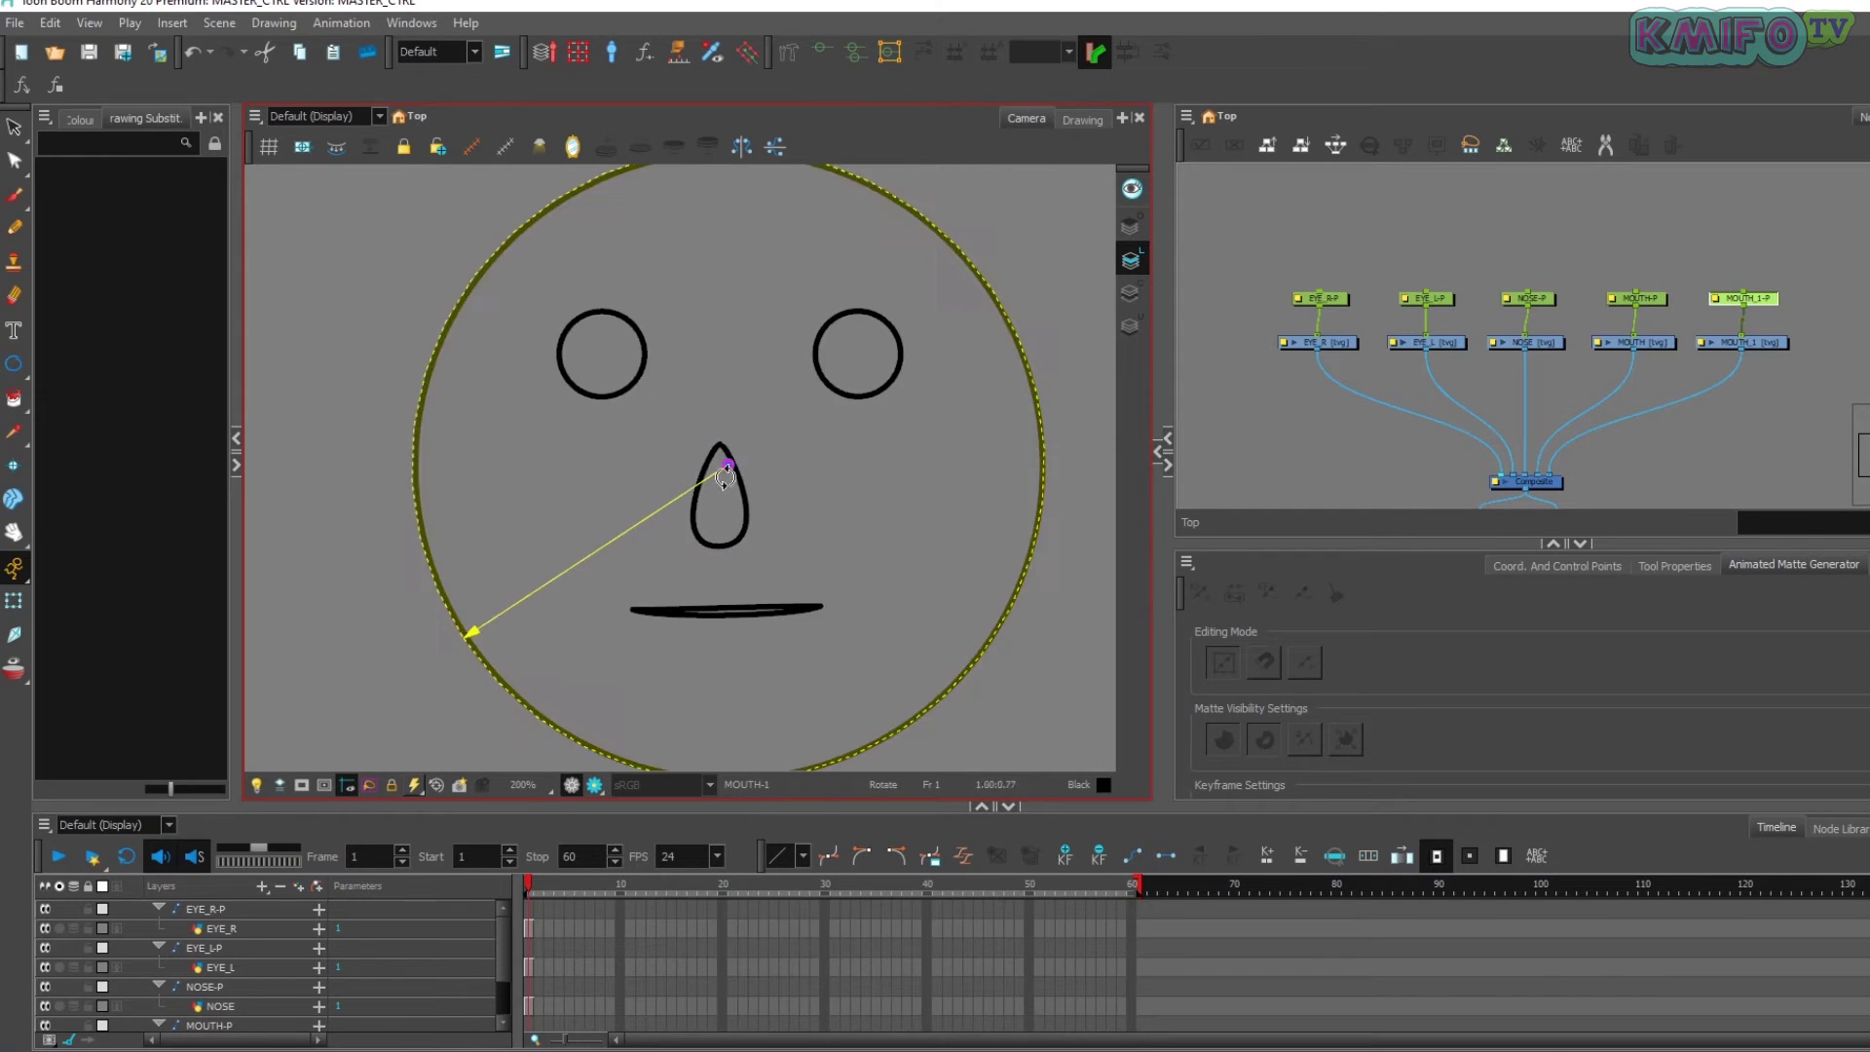
- Add a shared parent peg above EYE_R-P and EYE_L-P and name it EYE_M
click(1636, 298)
scroll(682, 467, down, 2)
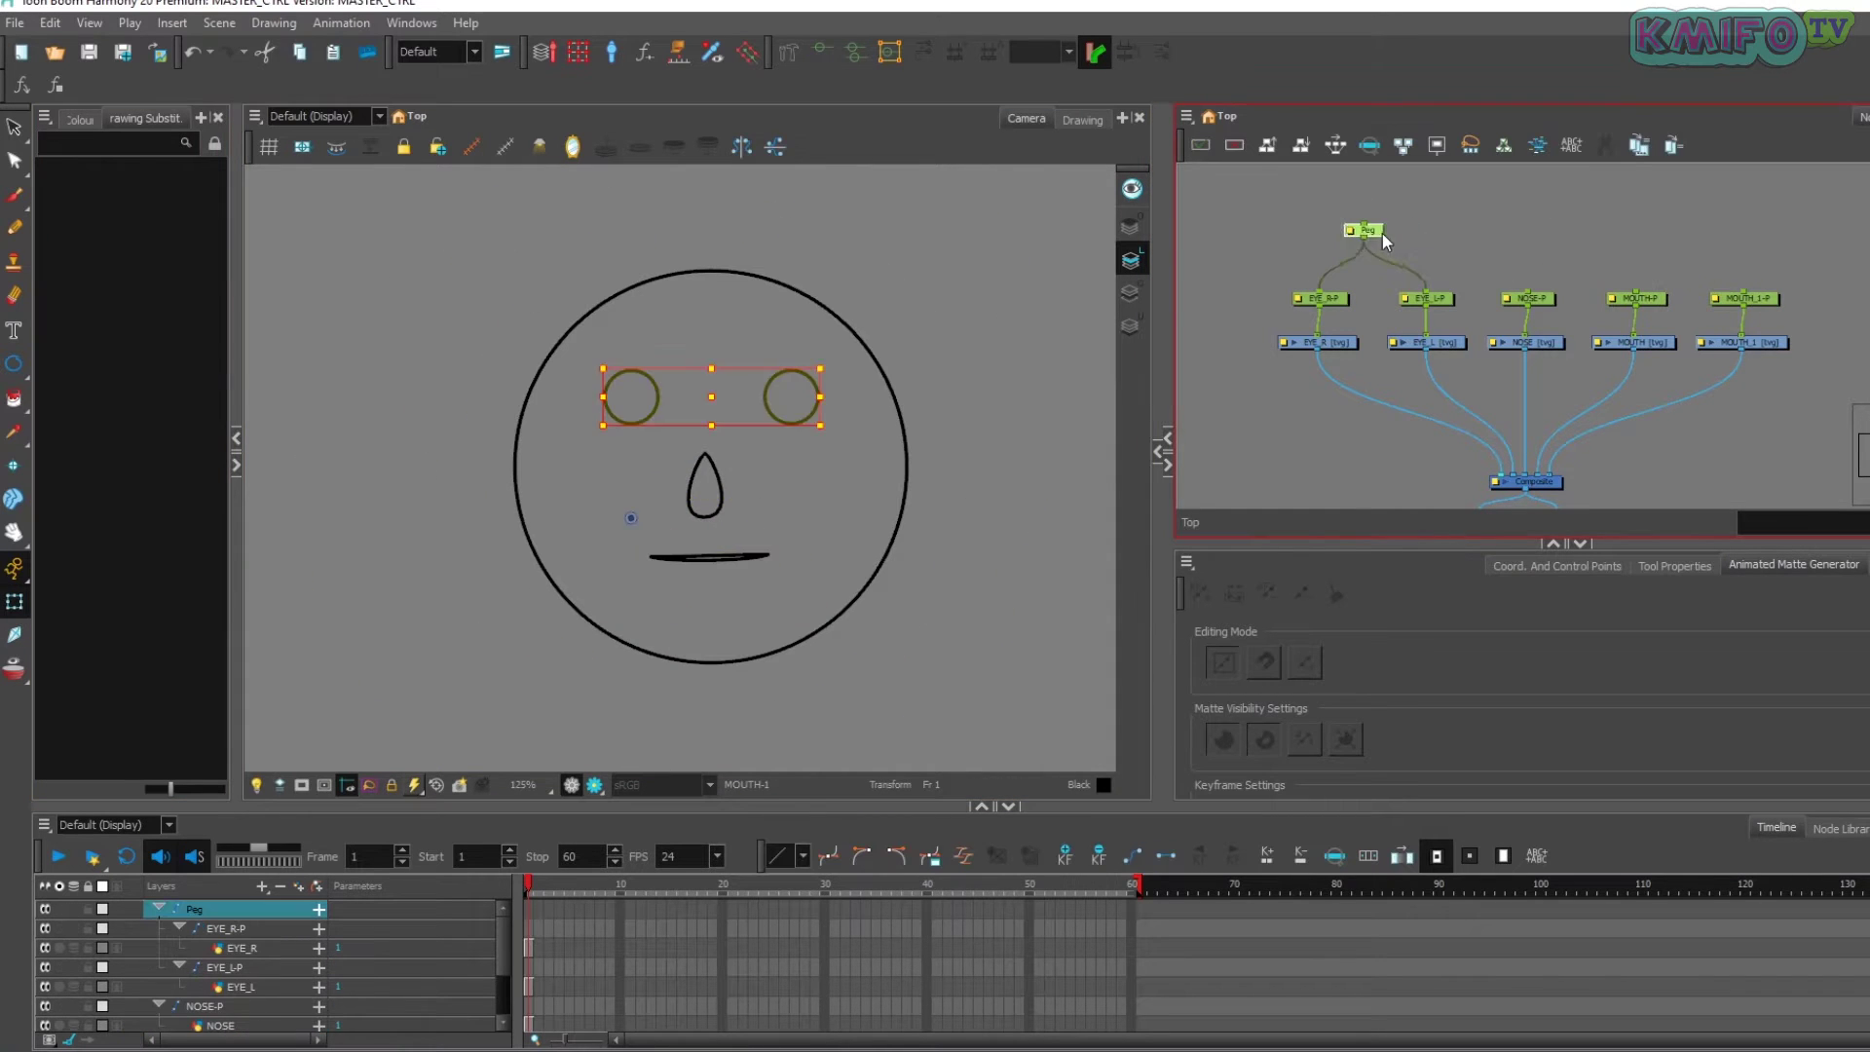
double_click(1377, 229)
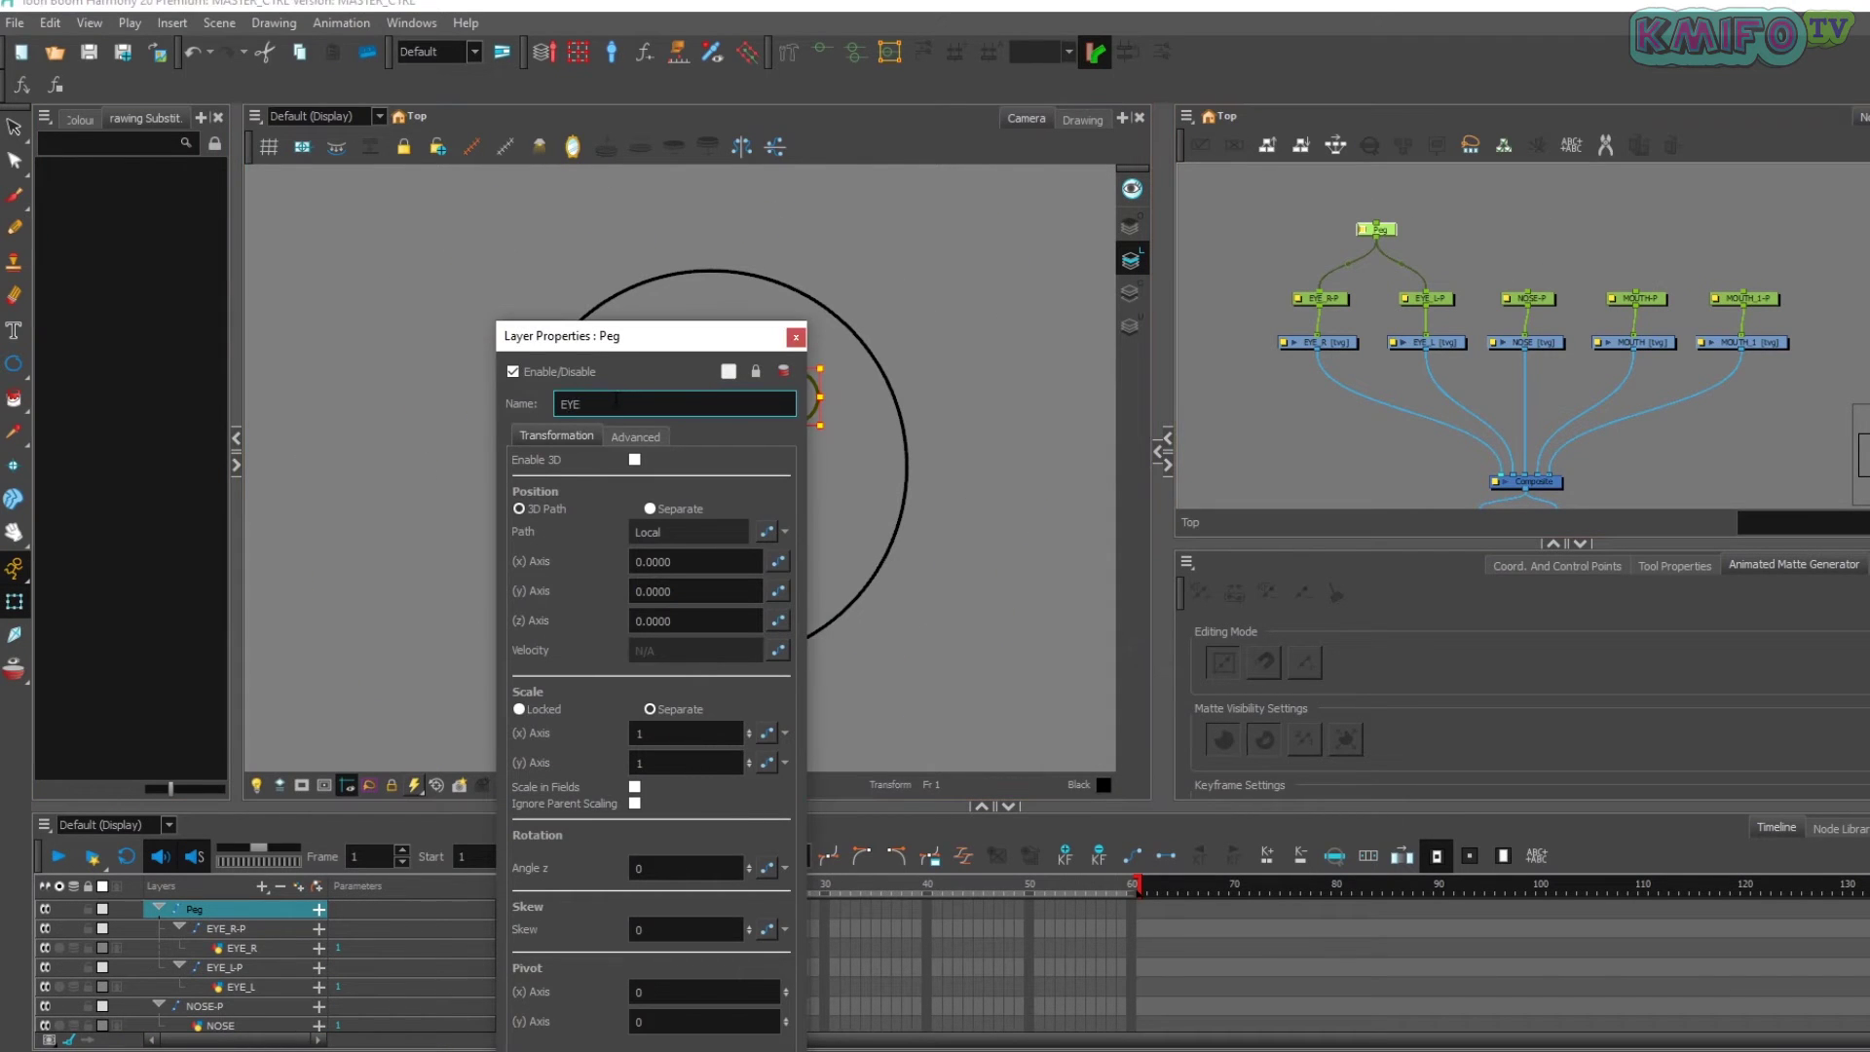
text(EYE_M)
click(795, 336)
- Create a new peg and connect it as the parent of NOSE-P, MOUTH-P and EYE_M
click(1553, 298)
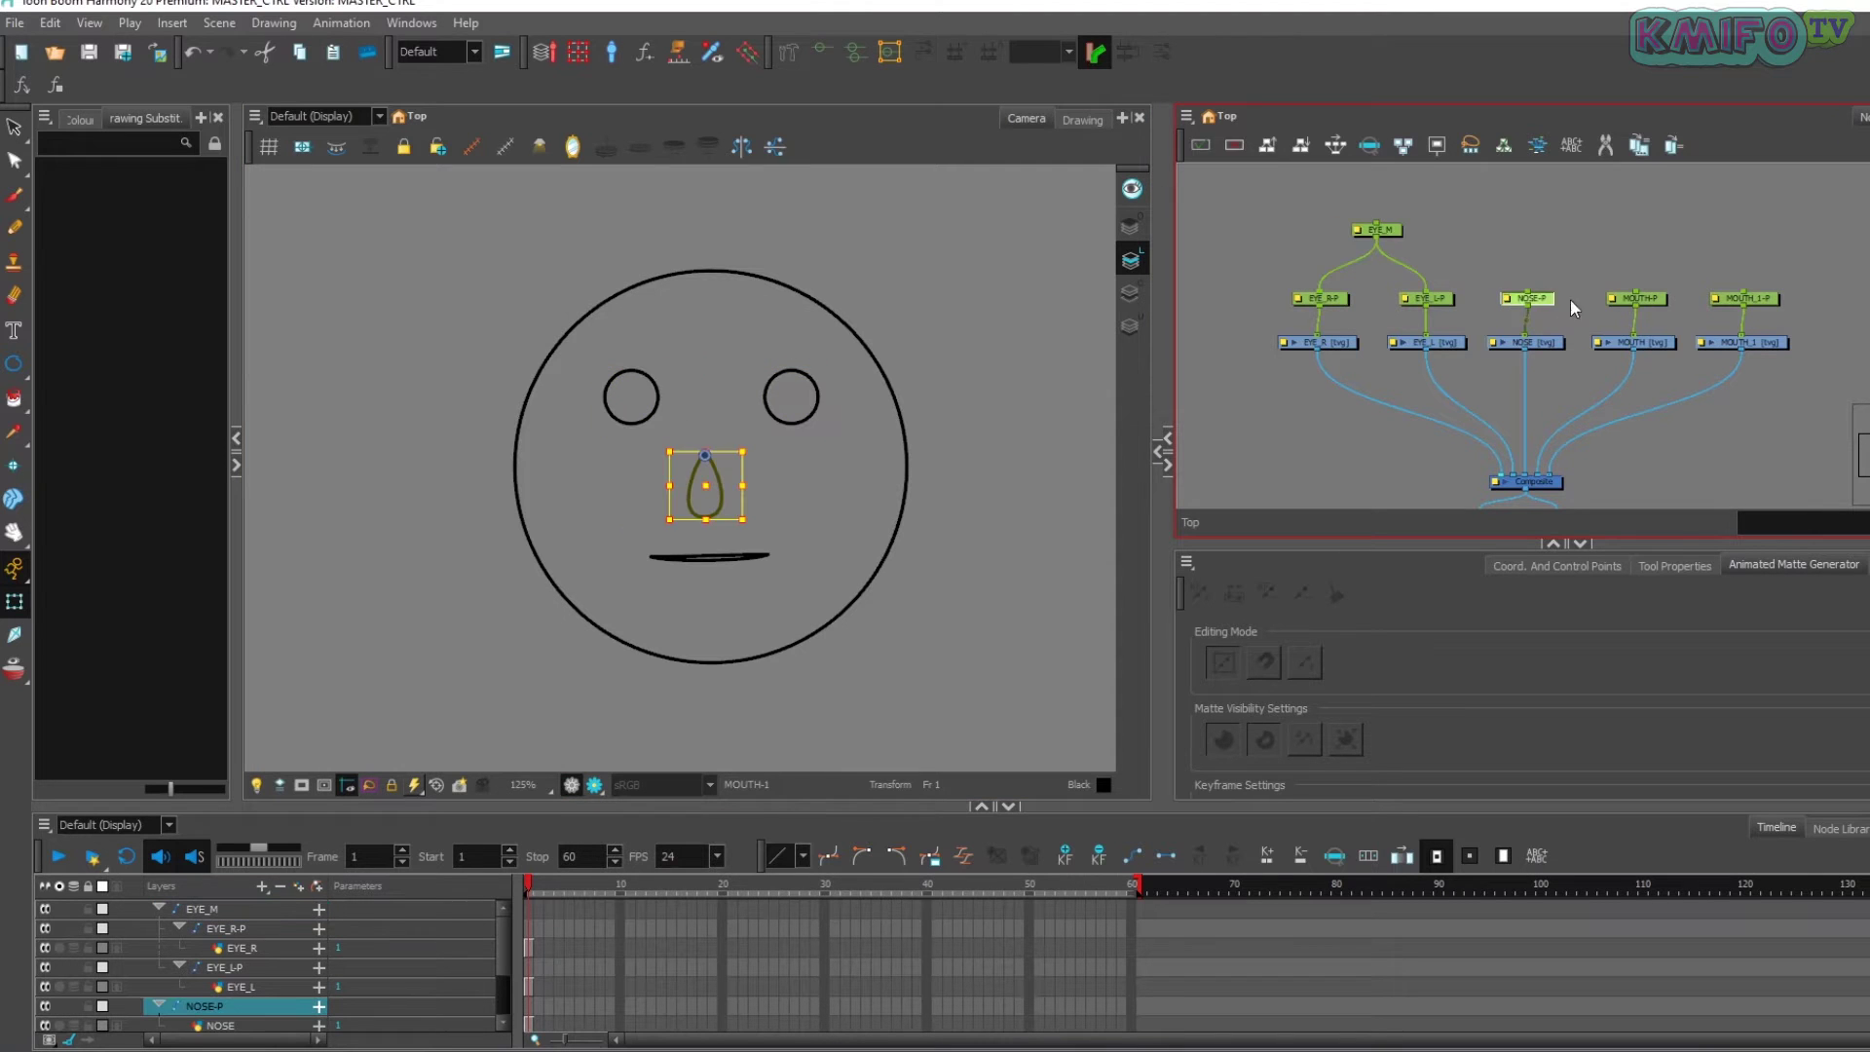
click(1656, 291)
click(1529, 266)
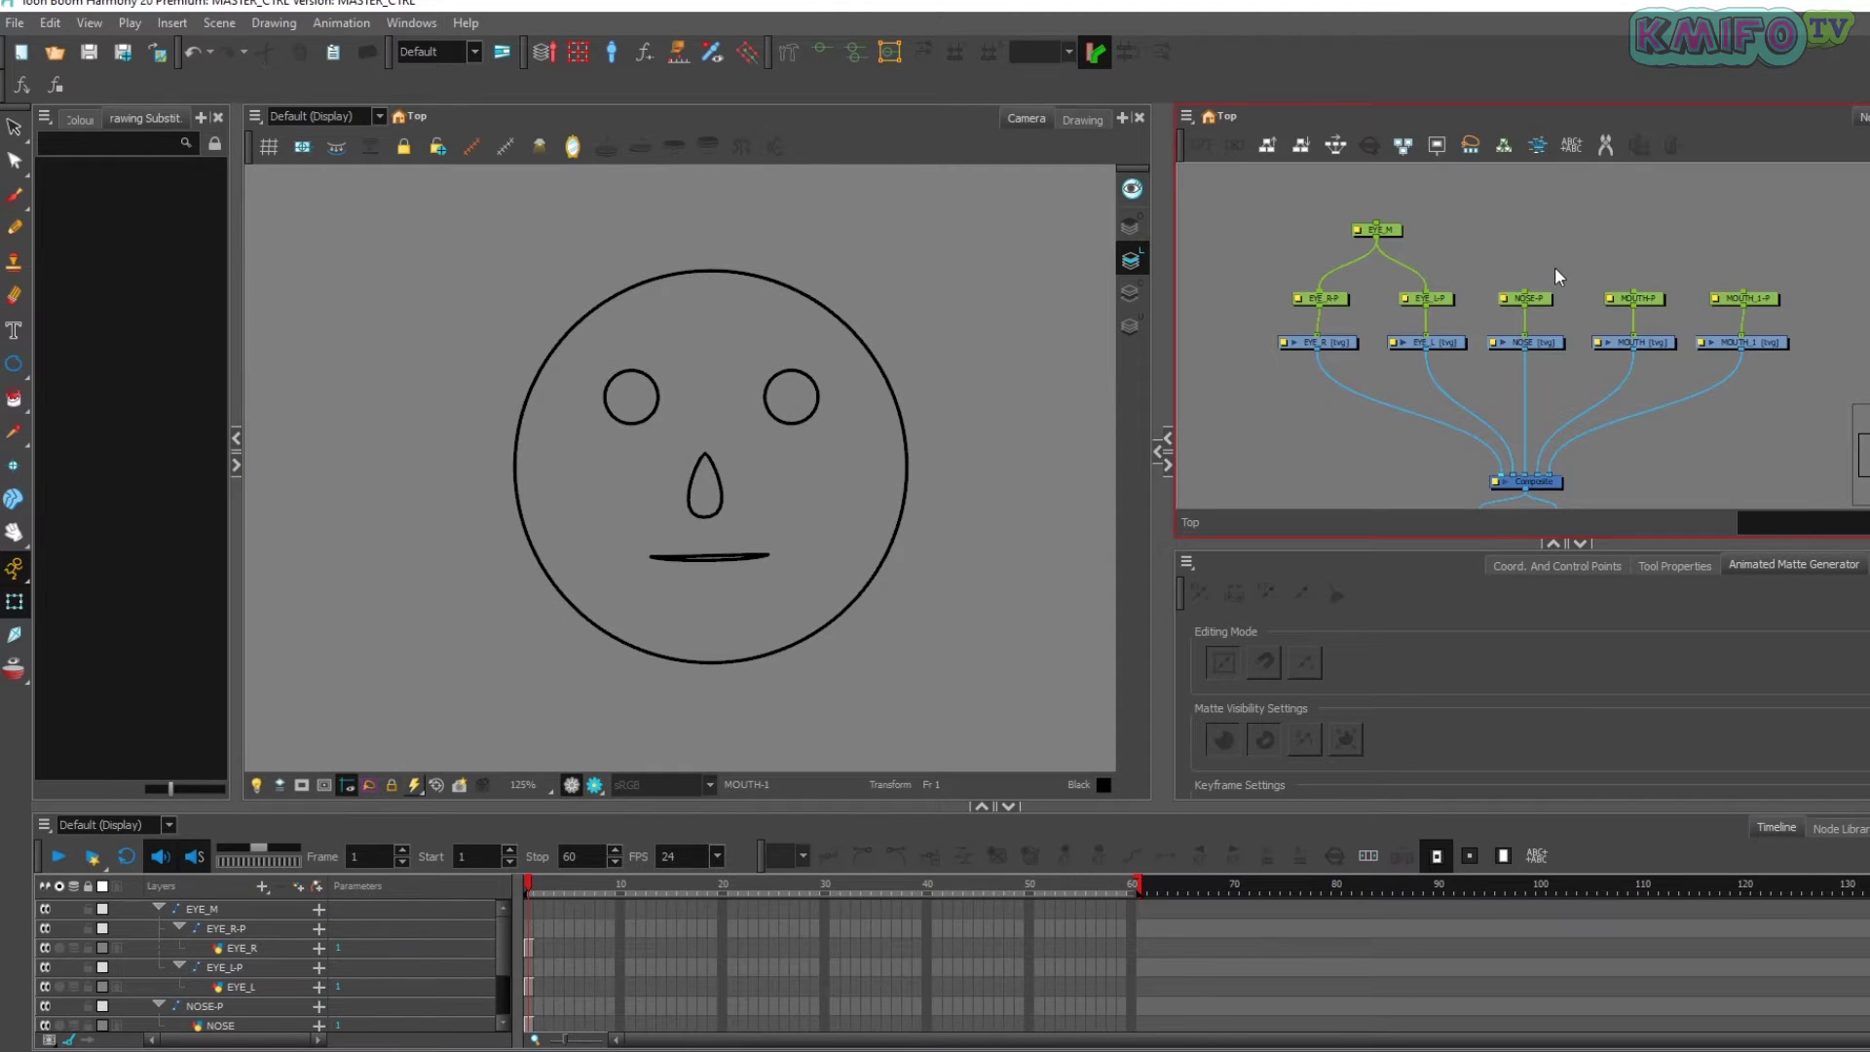
key(ctrl+p)
drag(1572, 259, 1524, 292)
drag(1571, 259, 1633, 292)
drag(1568, 253, 1376, 223)
scroll(1527, 259, up, 1)
- Name the new peg EXPRESTIONS_M and parent it to the head peg MOUTH_1-P
double_click(1526, 258)
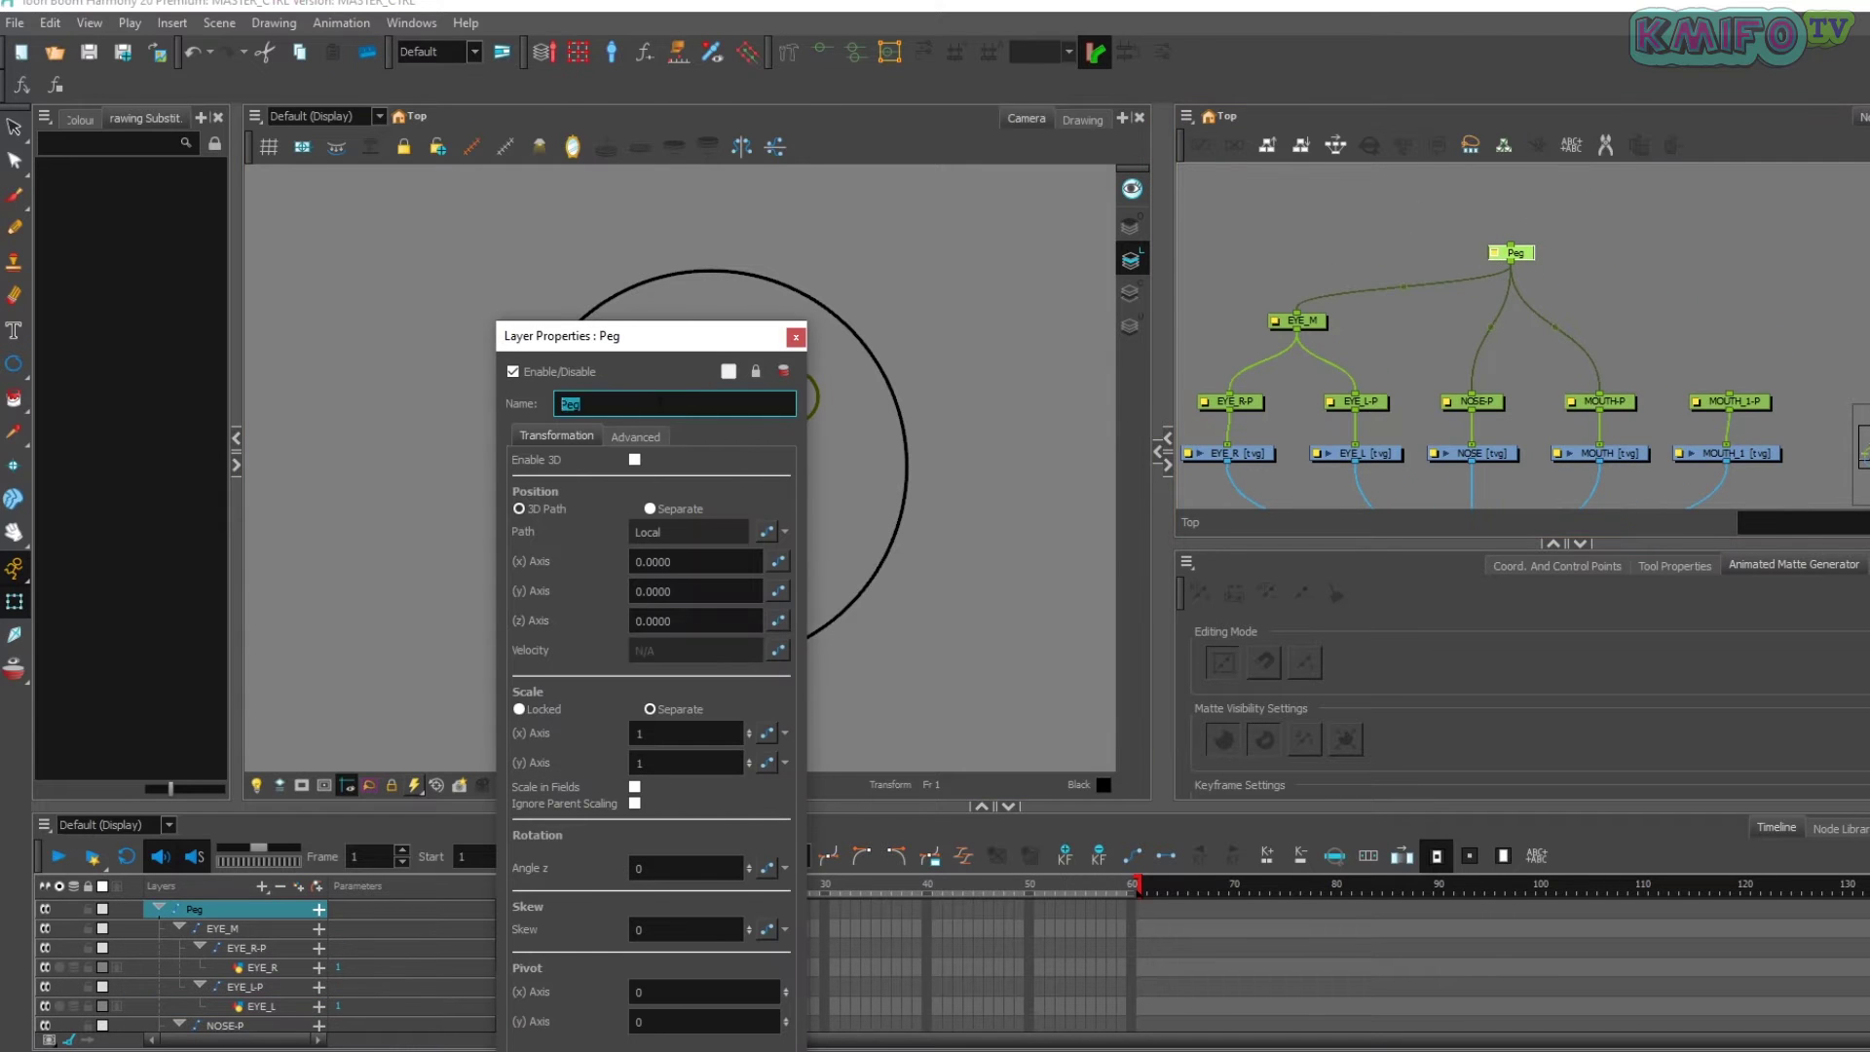
text(EXPRESTIONS_M)
key(Return)
drag(1649, 407, 1368, 242)
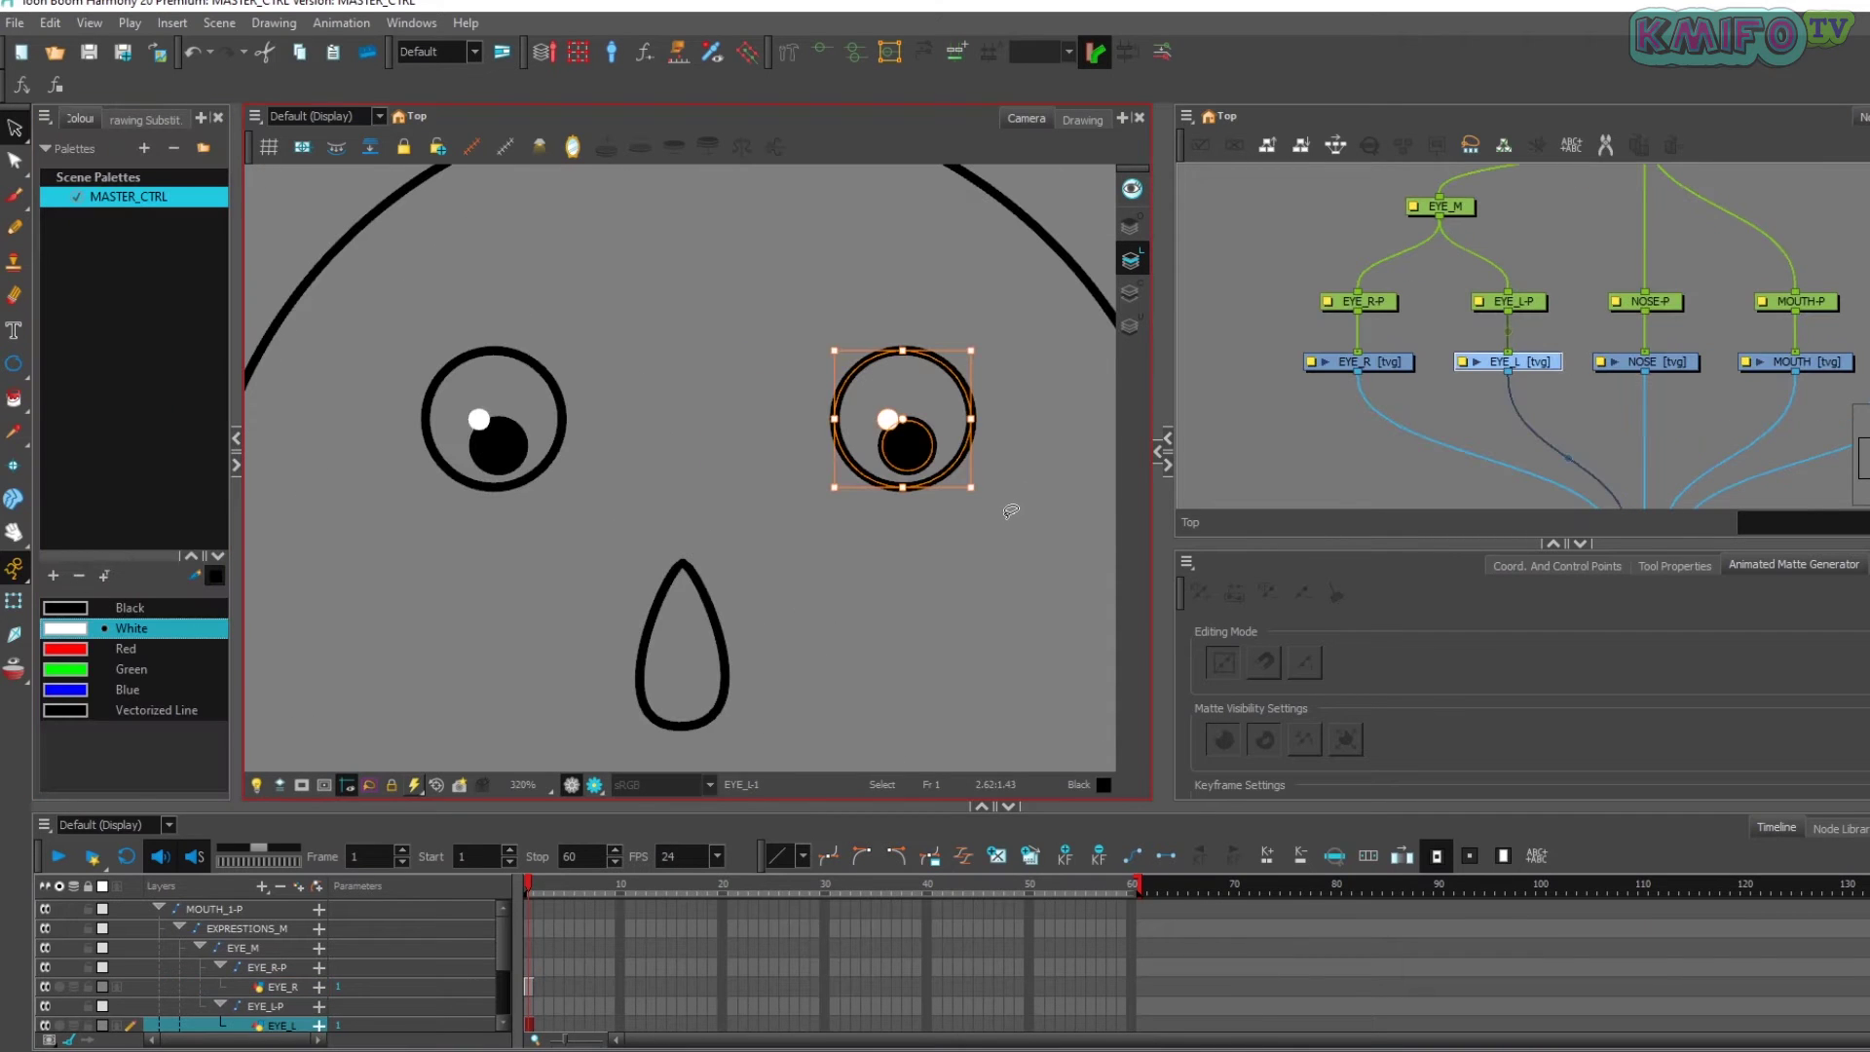
- Collapse the MOUTH_1-P hierarchy in the timeline and set a keyframe for the rig at frame 1
key(shift+t)
key(Escape)
key(1)
key(1)
key(1)
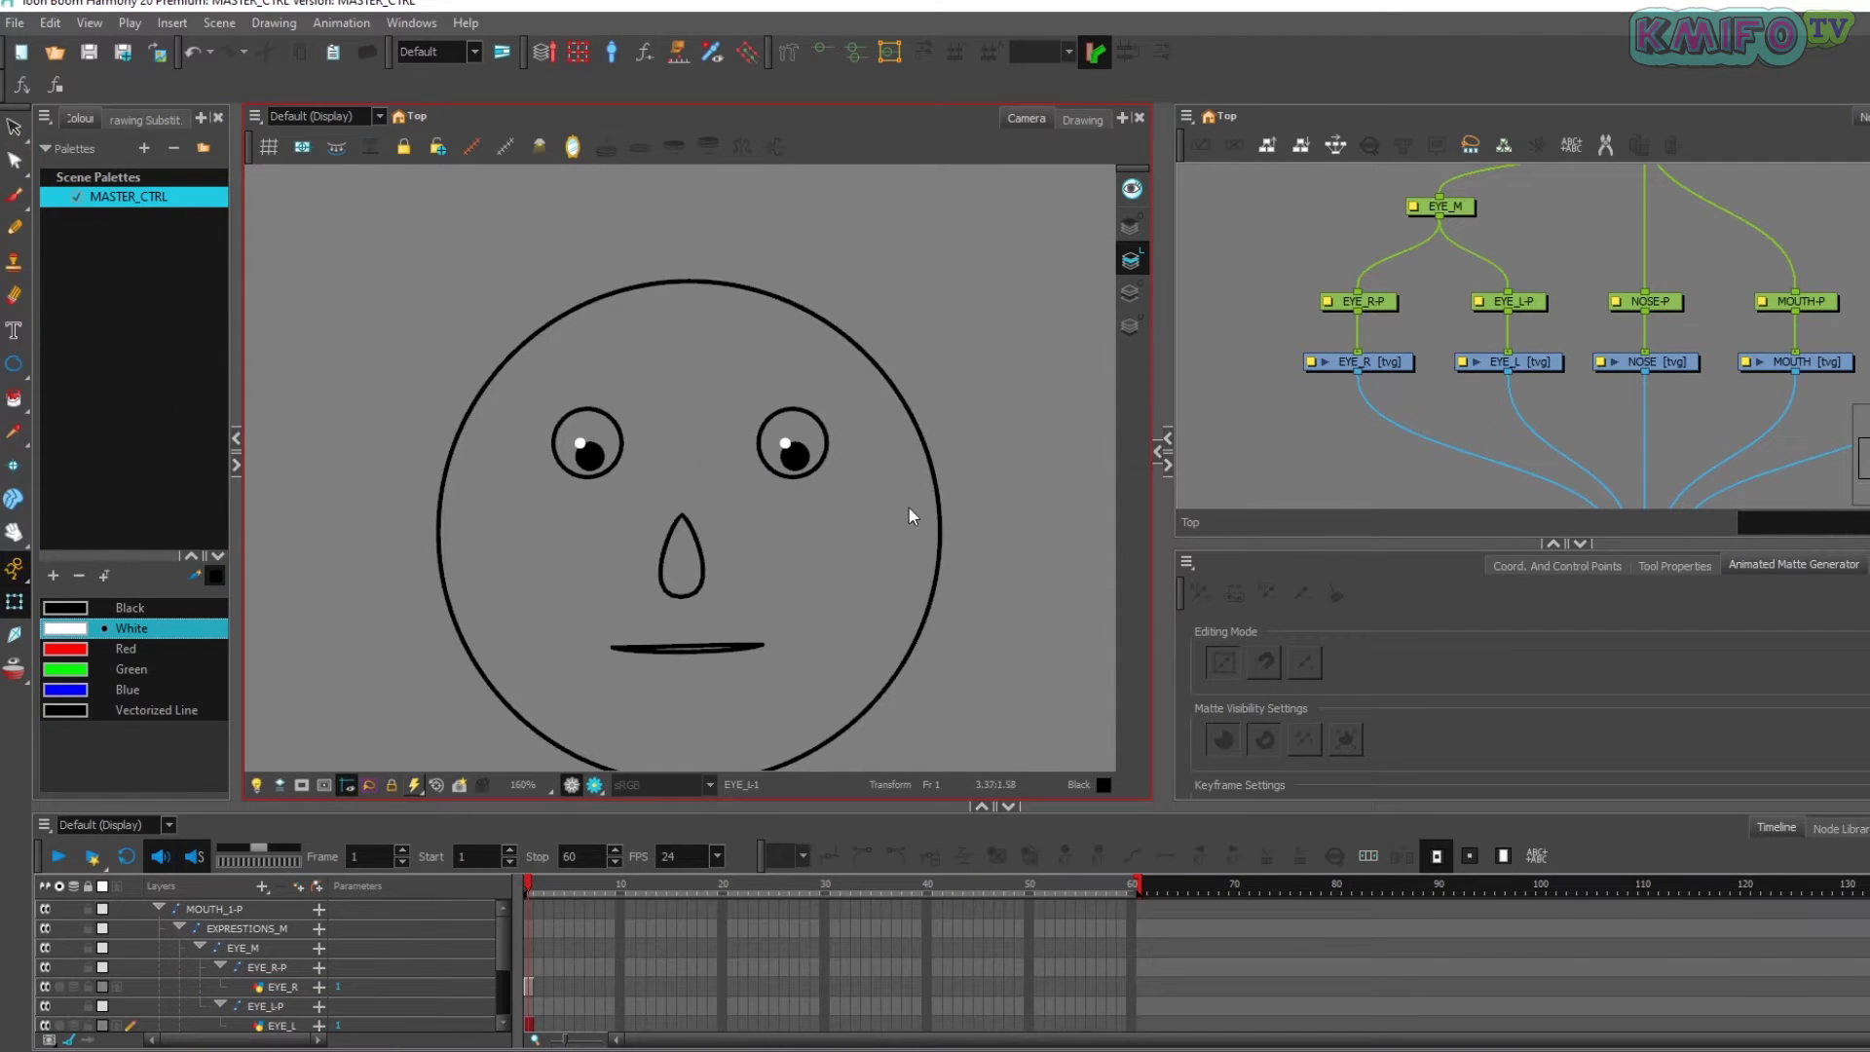
drag(835, 597, 881, 542)
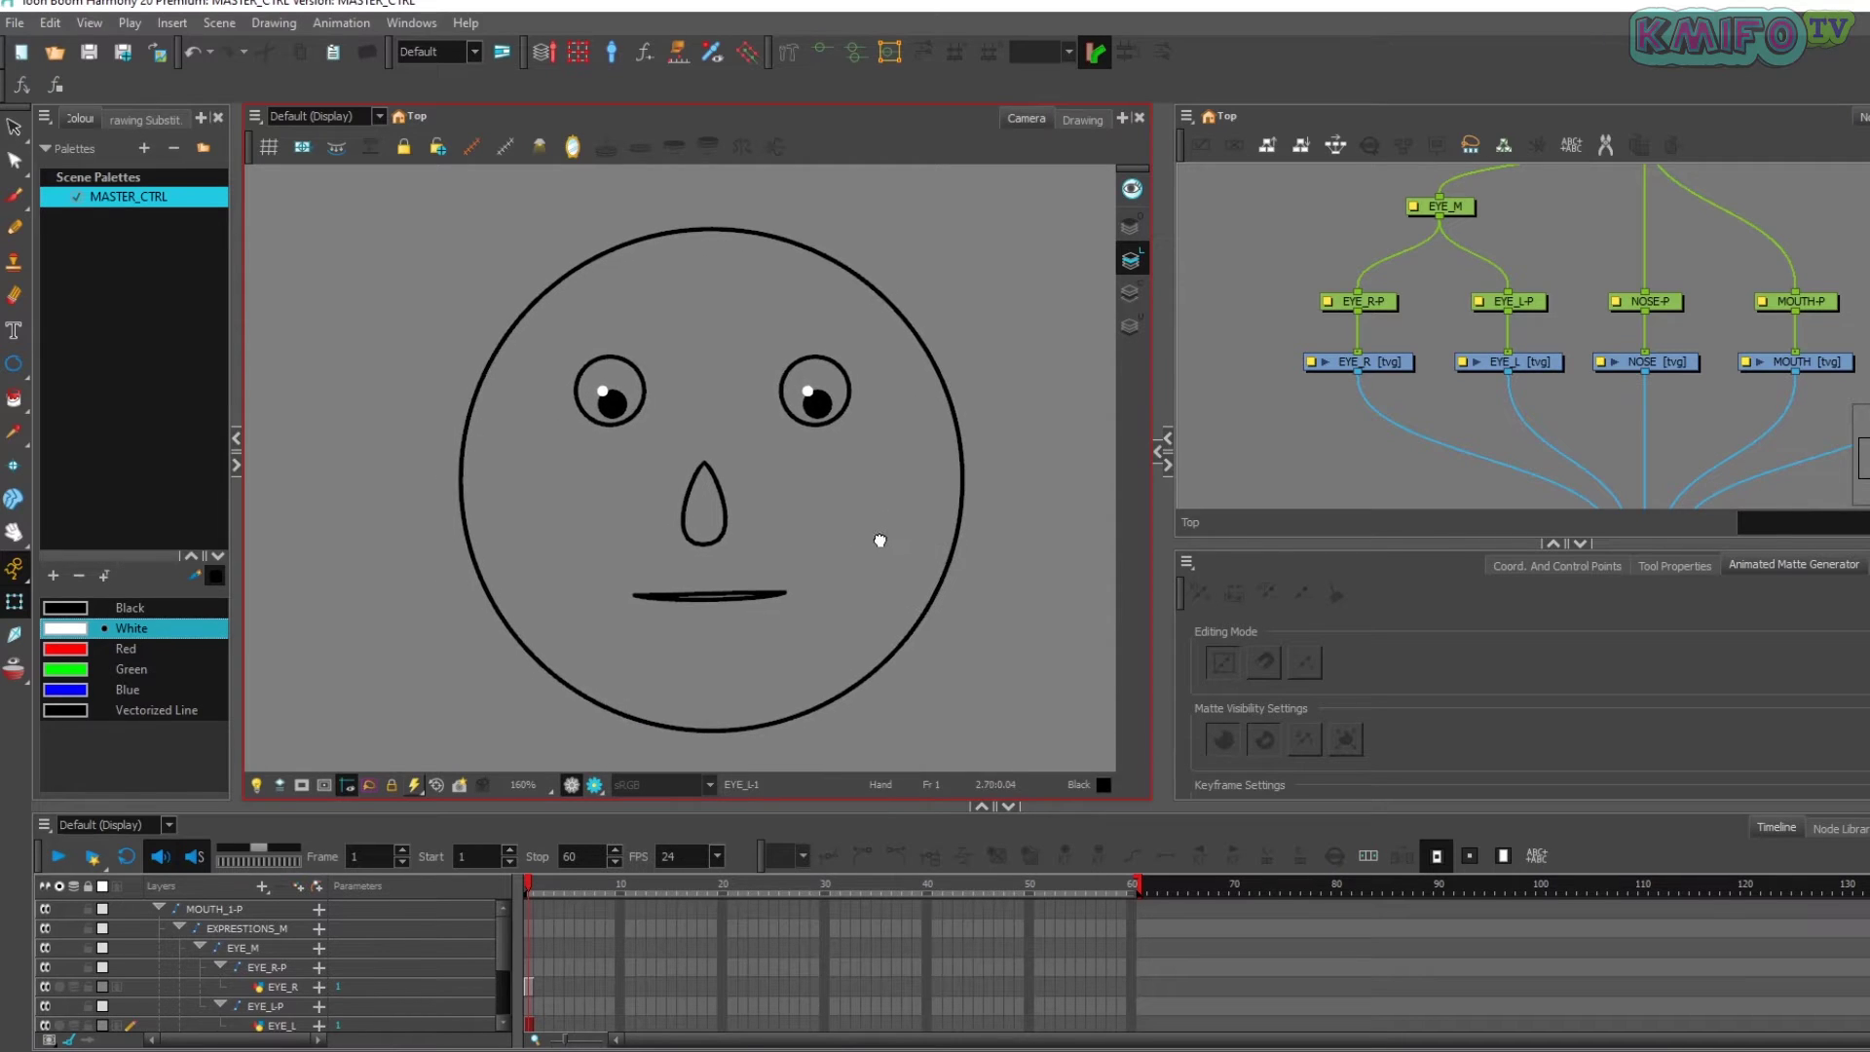
scroll(901, 517, down, 2)
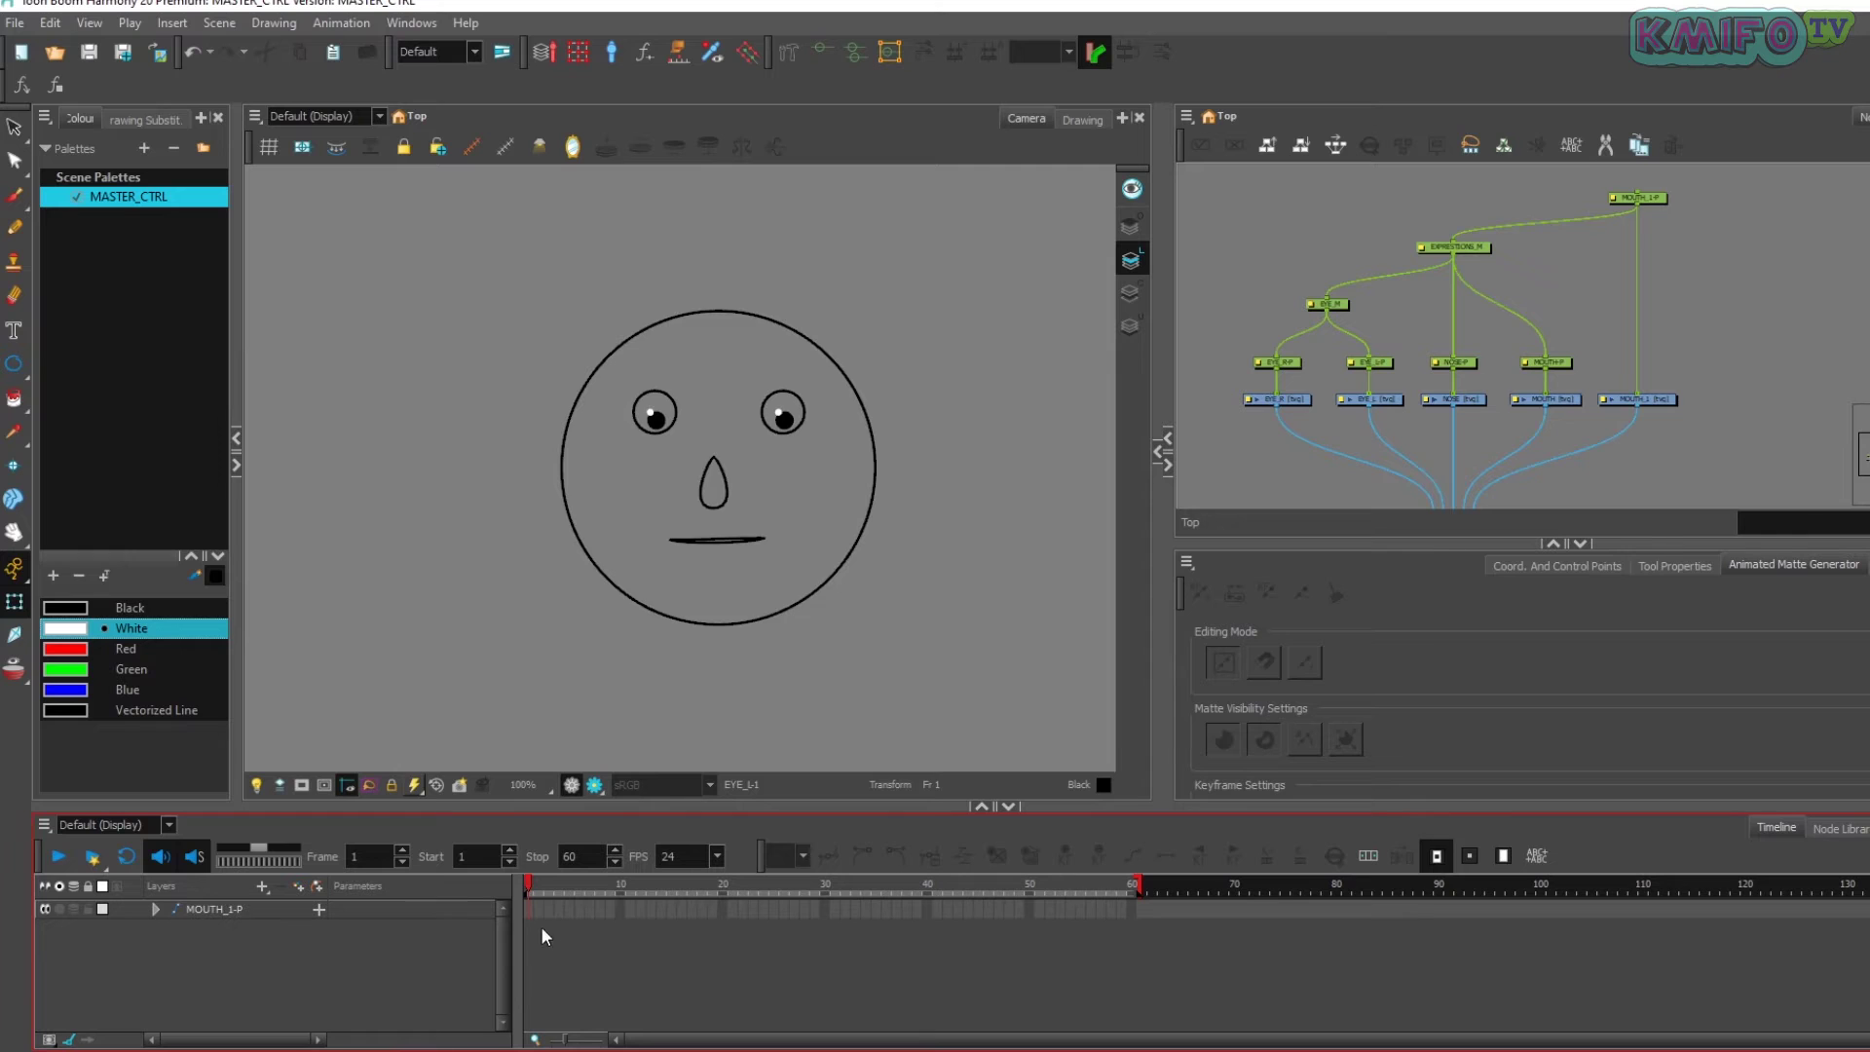
click(529, 908)
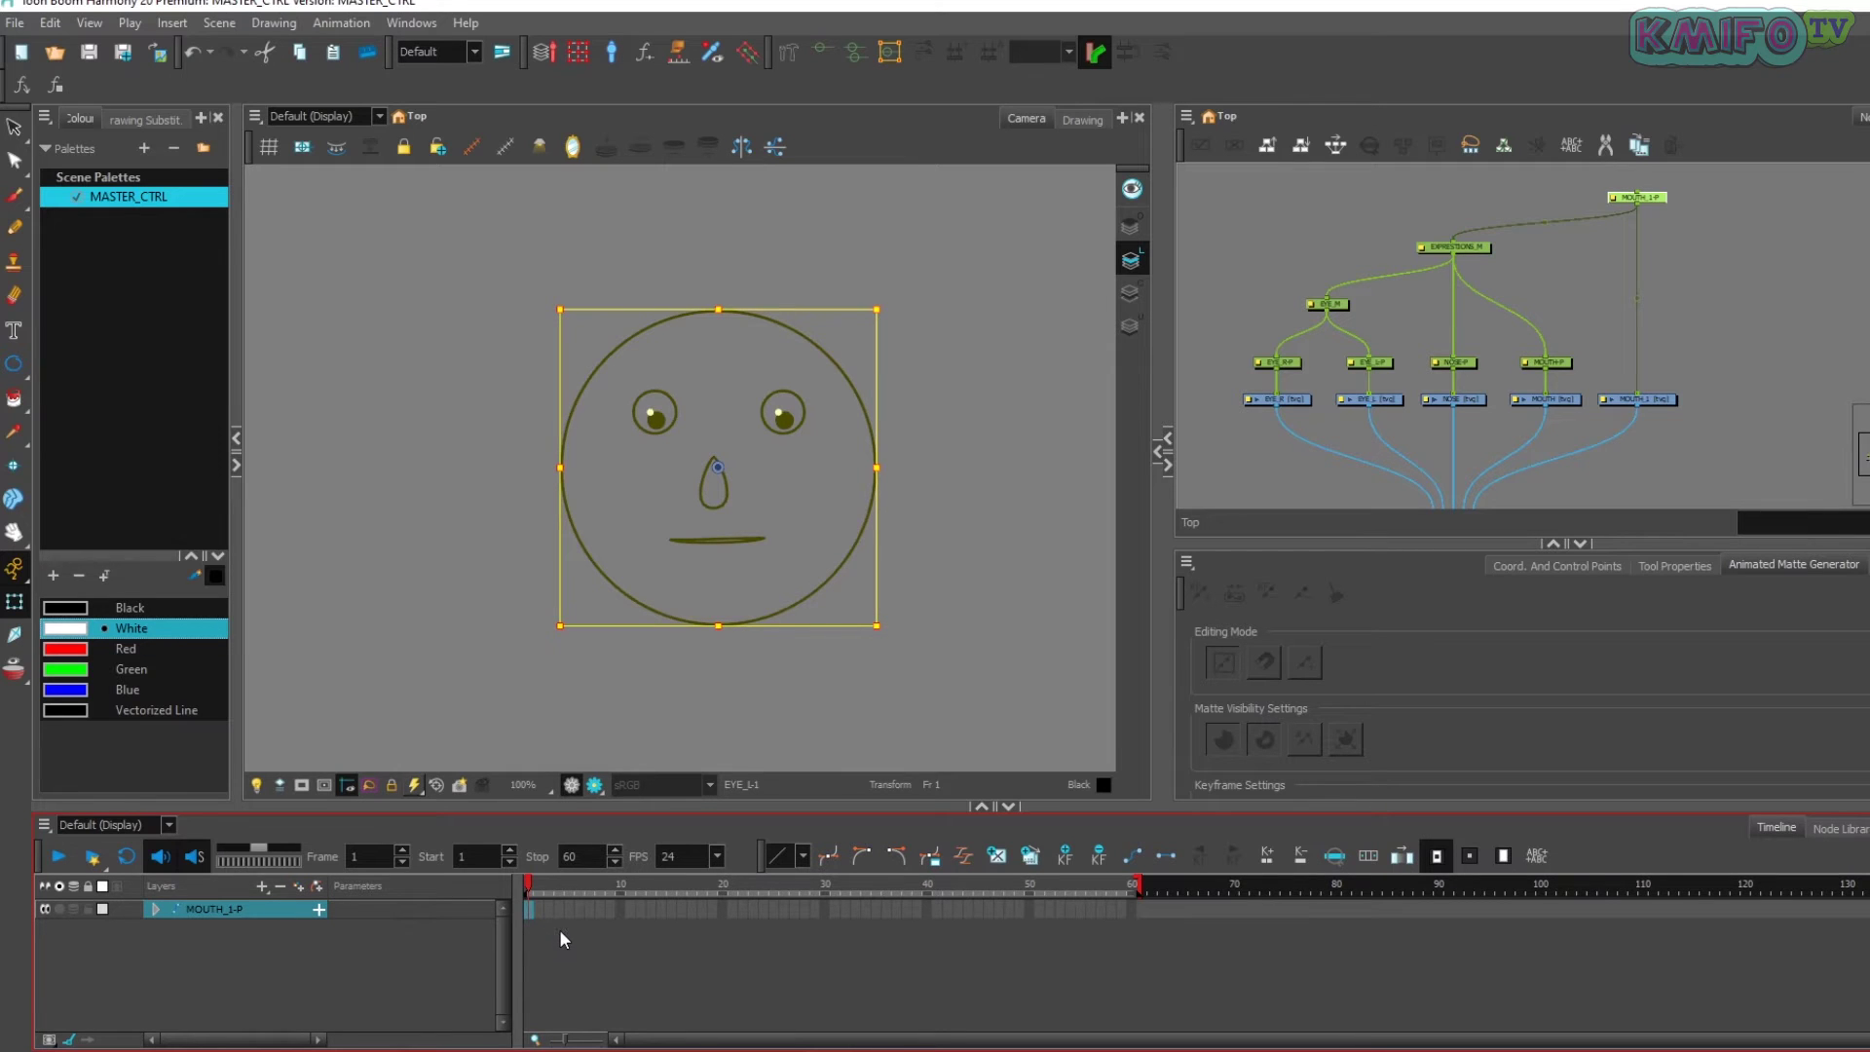
click(553, 940)
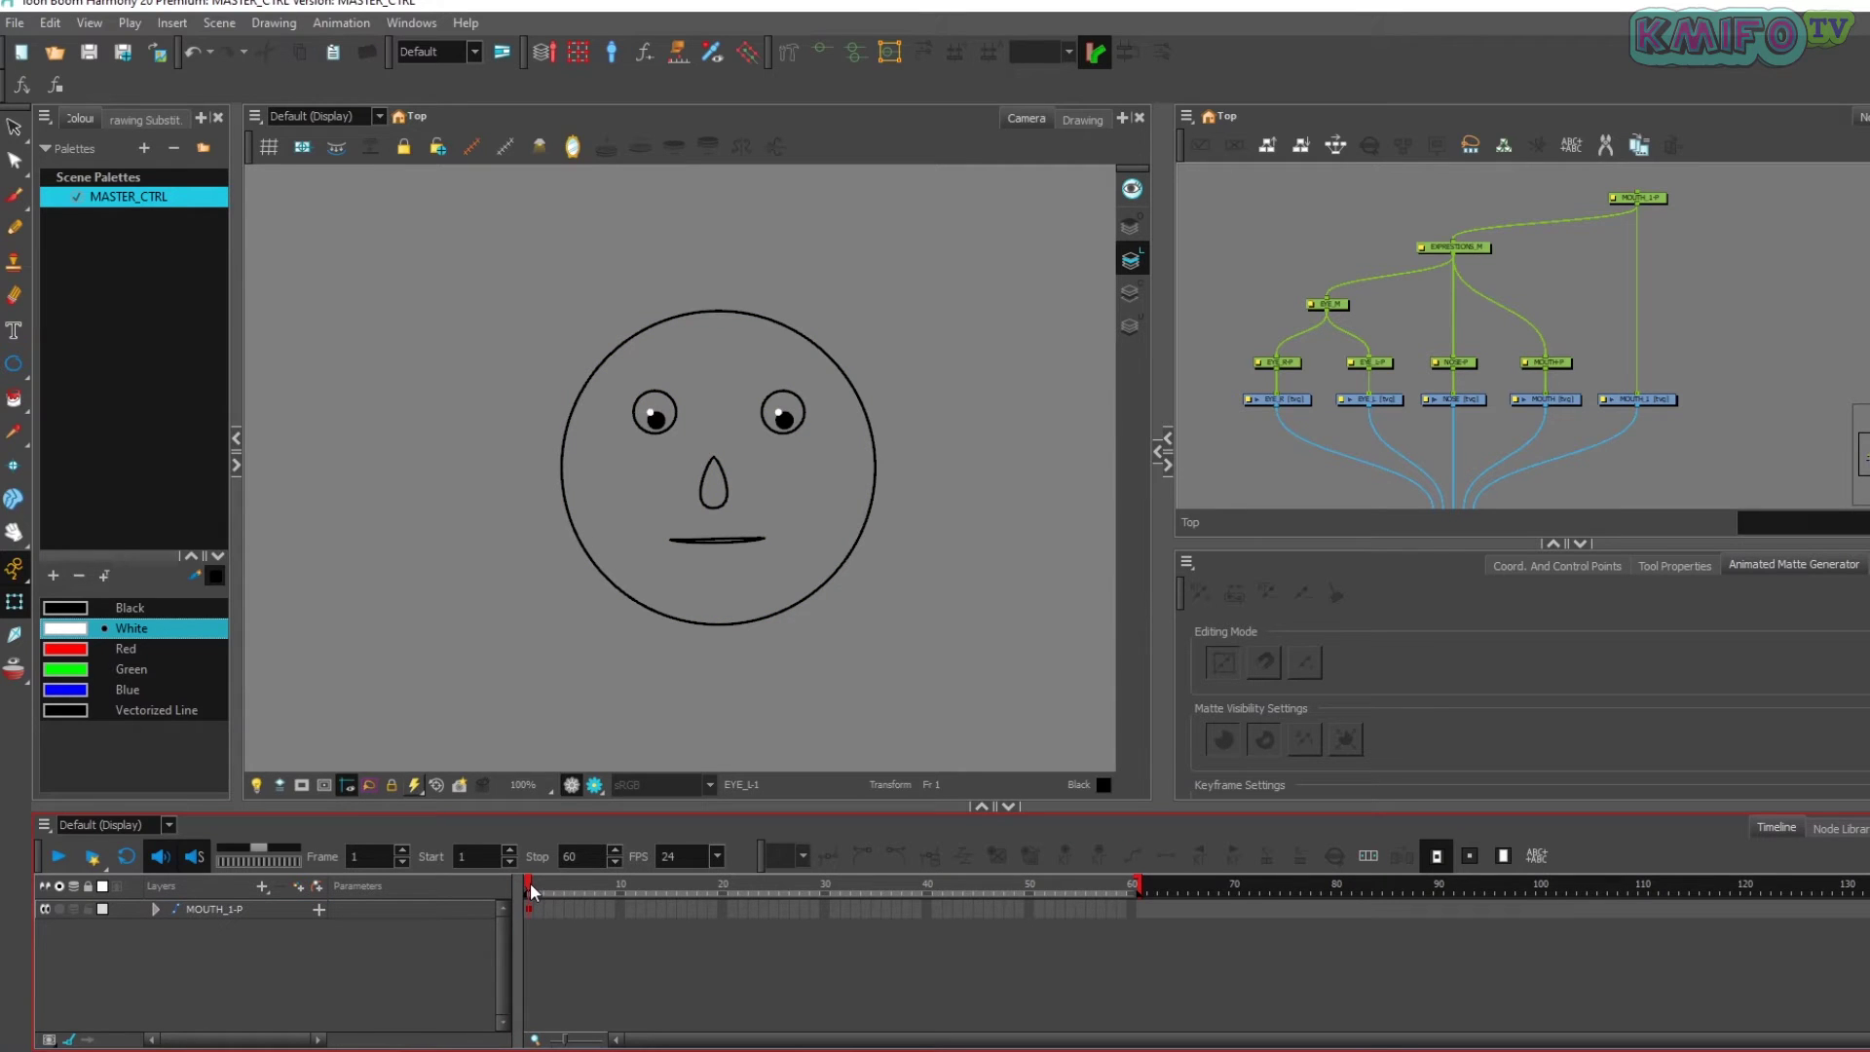
- Paste the frame 1 keyframe of the MOUTH_1-P rig at frame 2
click(542, 882)
click(541, 909)
key(ctrl+v)
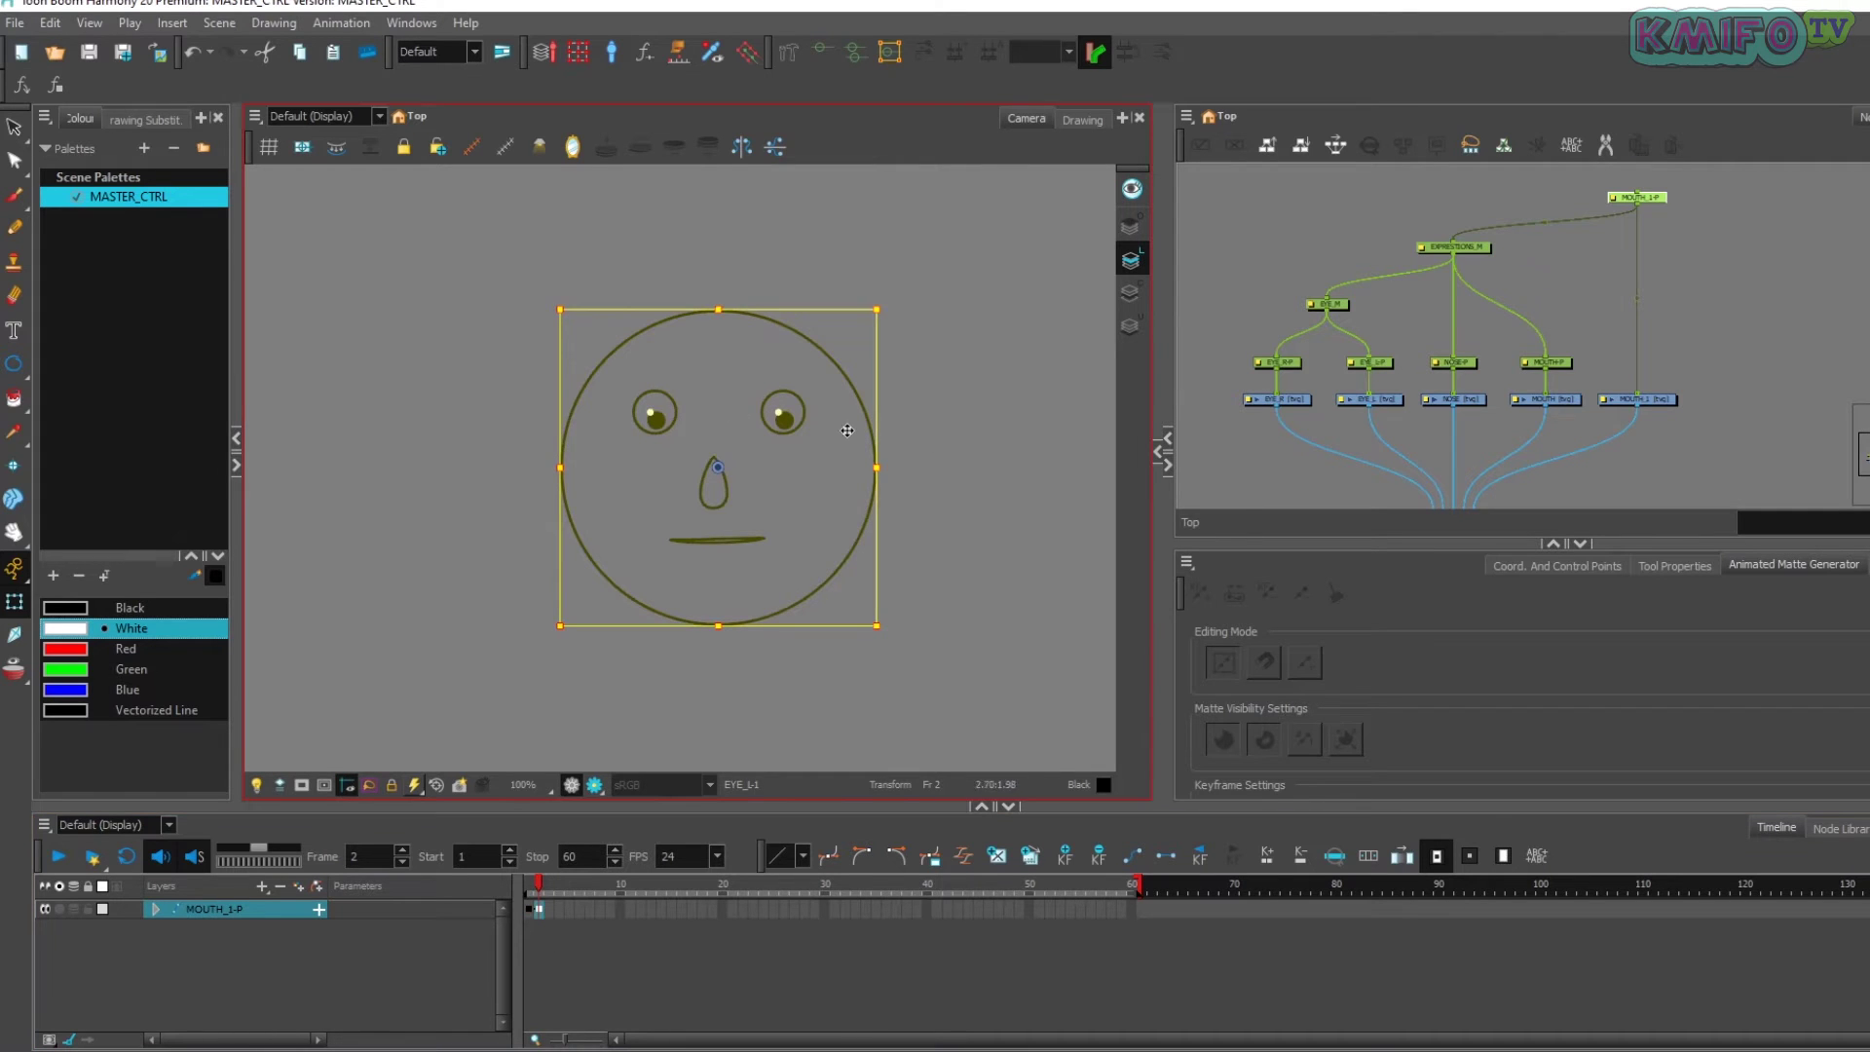
click(921, 426)
- Nudge the EXPRESTIONS_M peg to the left at frame 2 so all facial features shift within the head
key(2)
key(2)
click(1461, 249)
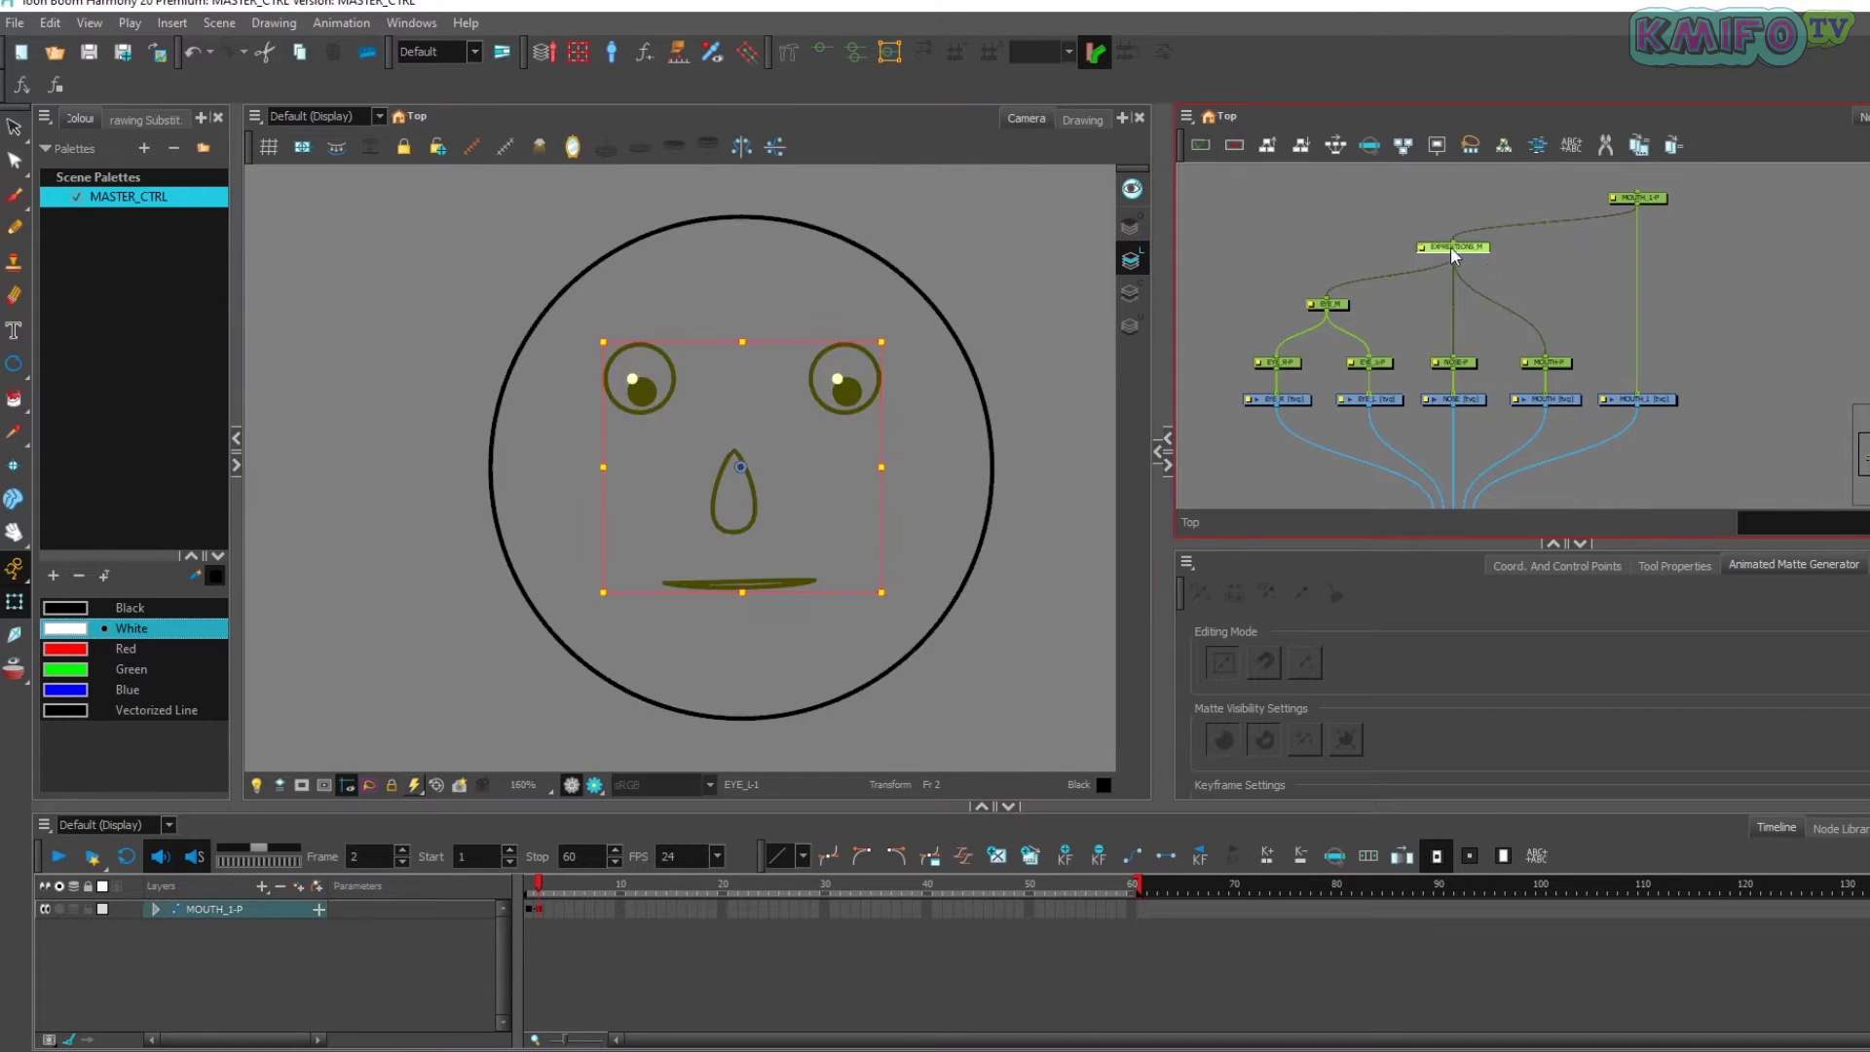
key(Left)
key(Left)
key(Left)
key(Left)
- Nudge NOSE-P and MOUTH-P further left at frame 2 and go back to frame 1 to compare the poses
shift+click(1555, 368)
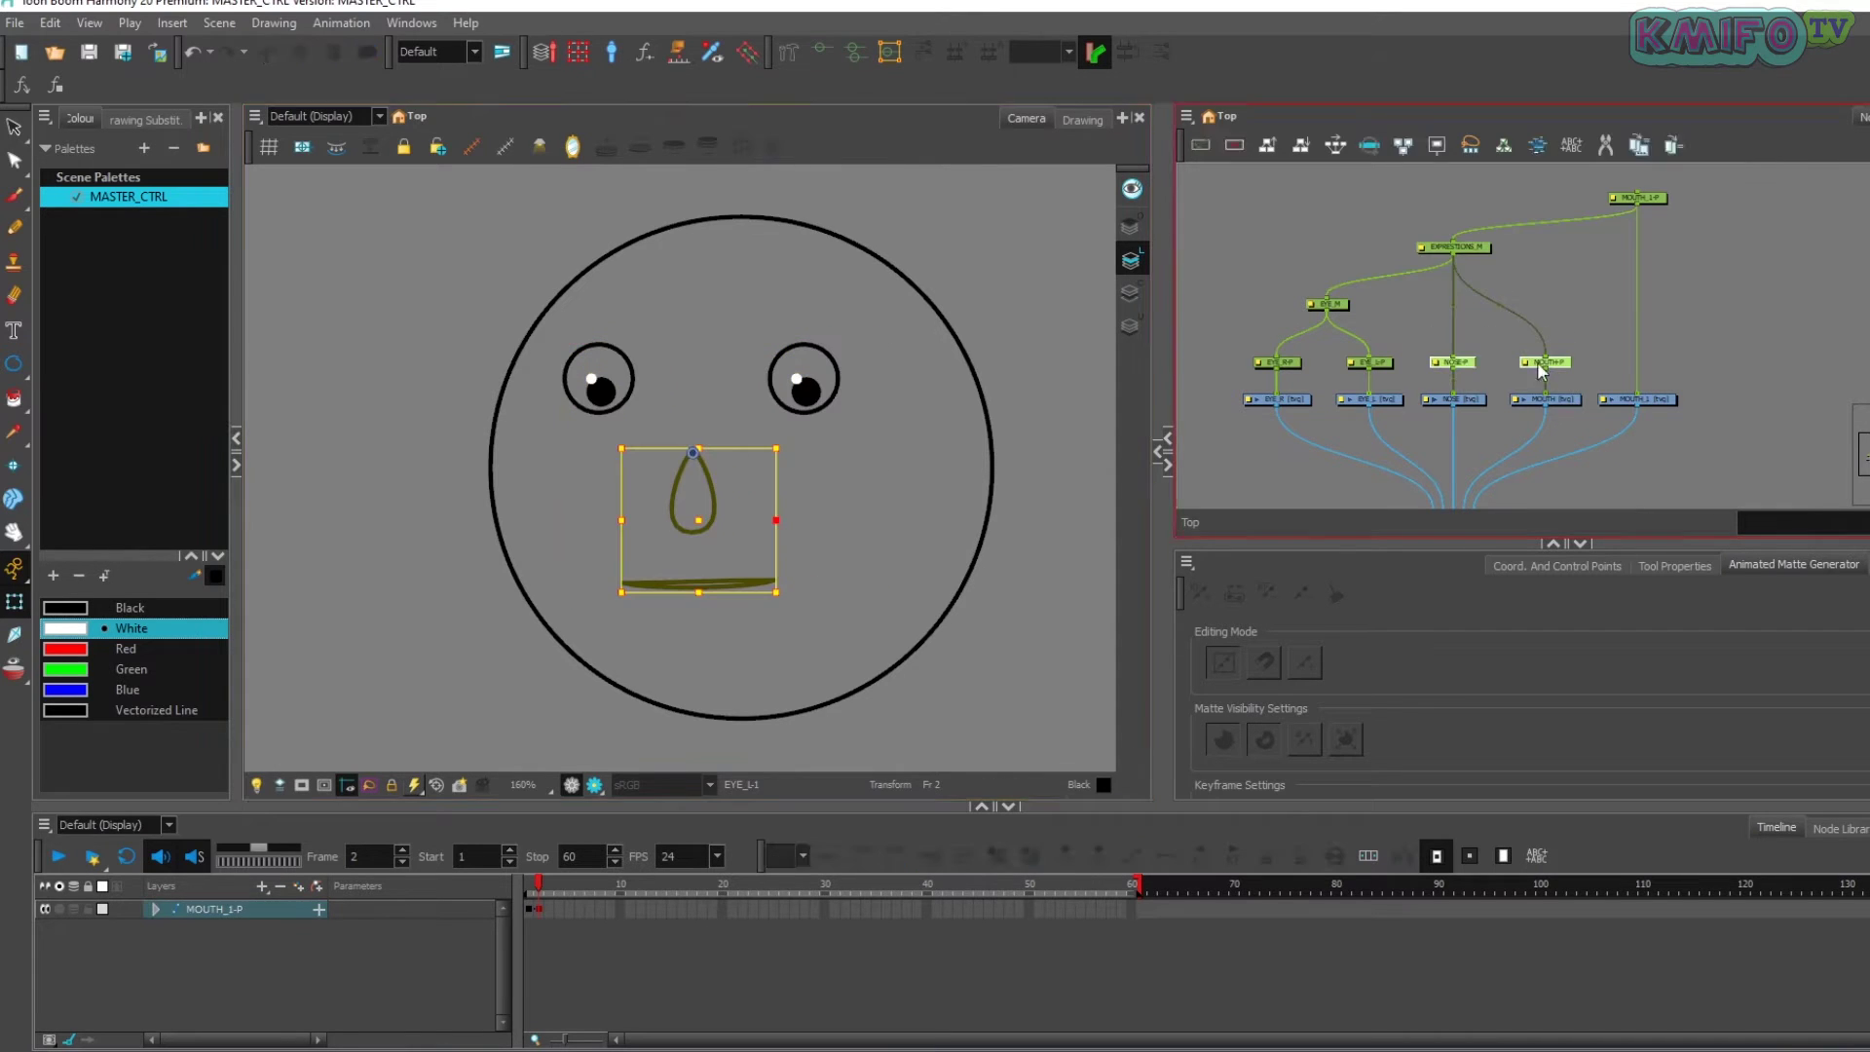
key(Left)
click(762, 539)
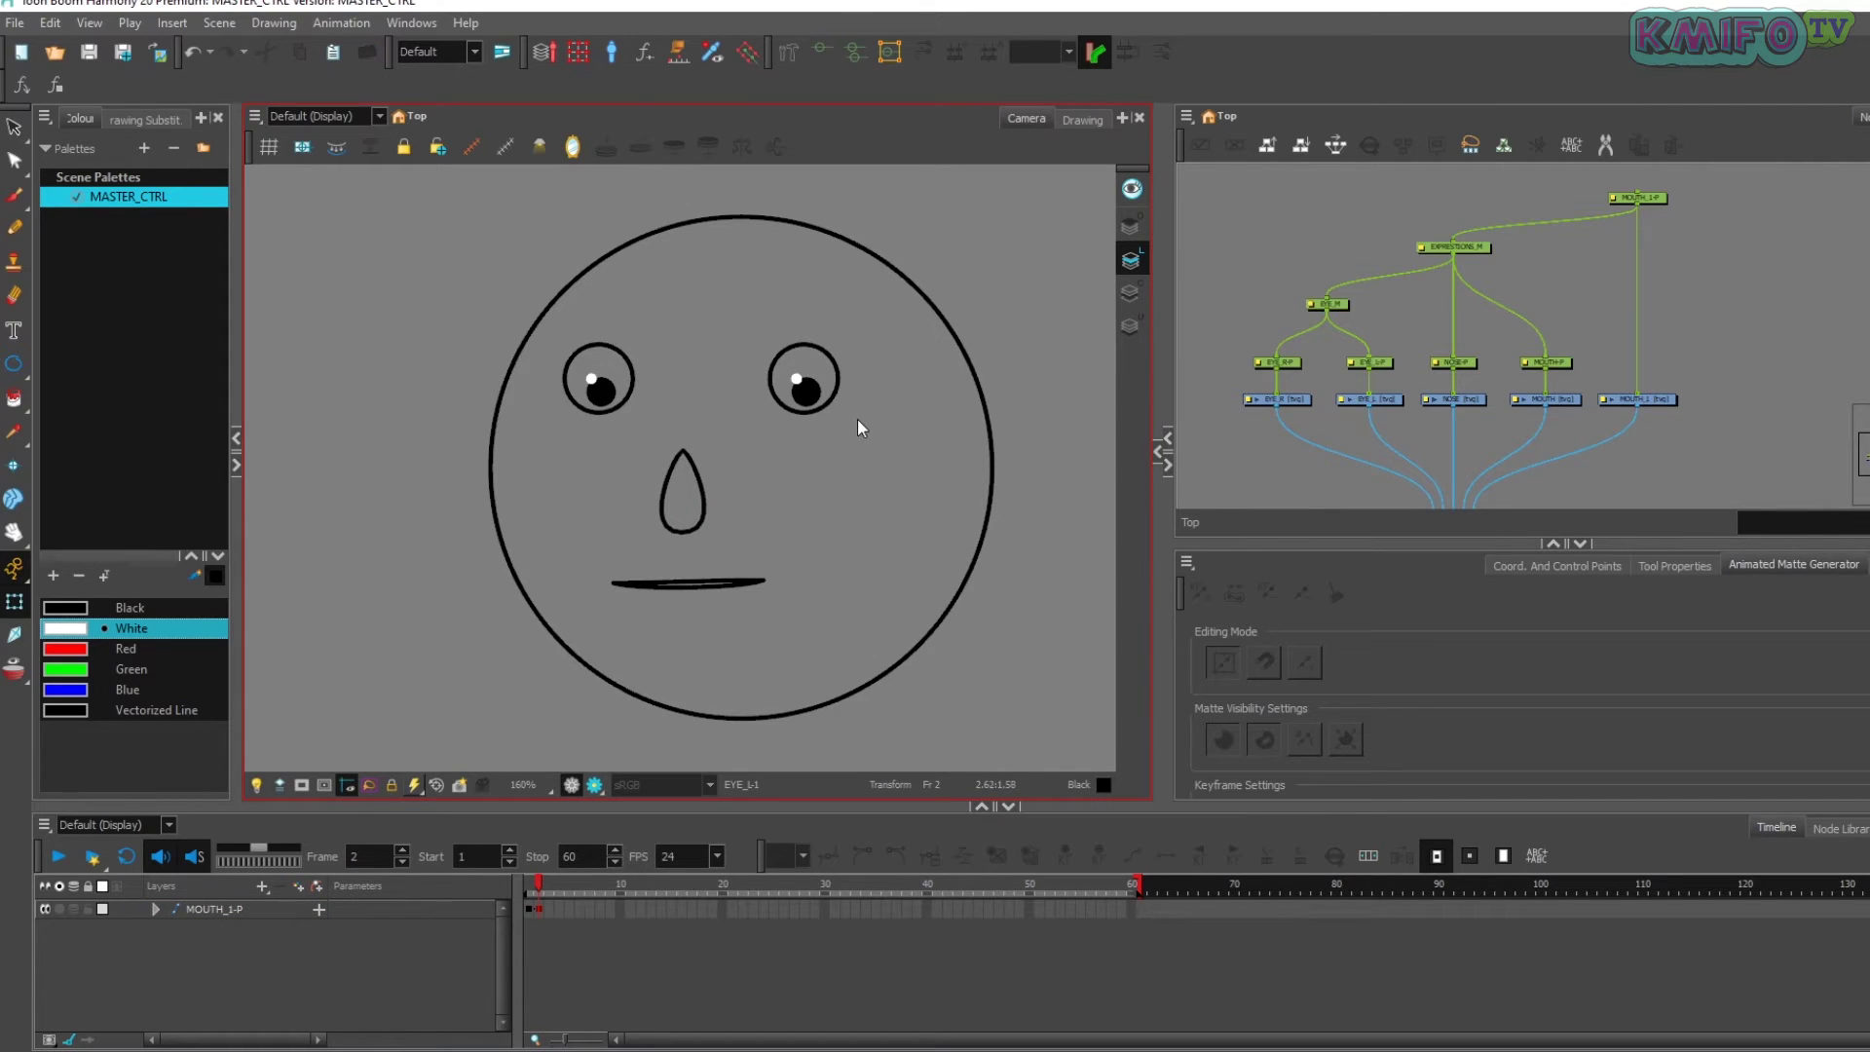
key(comma)
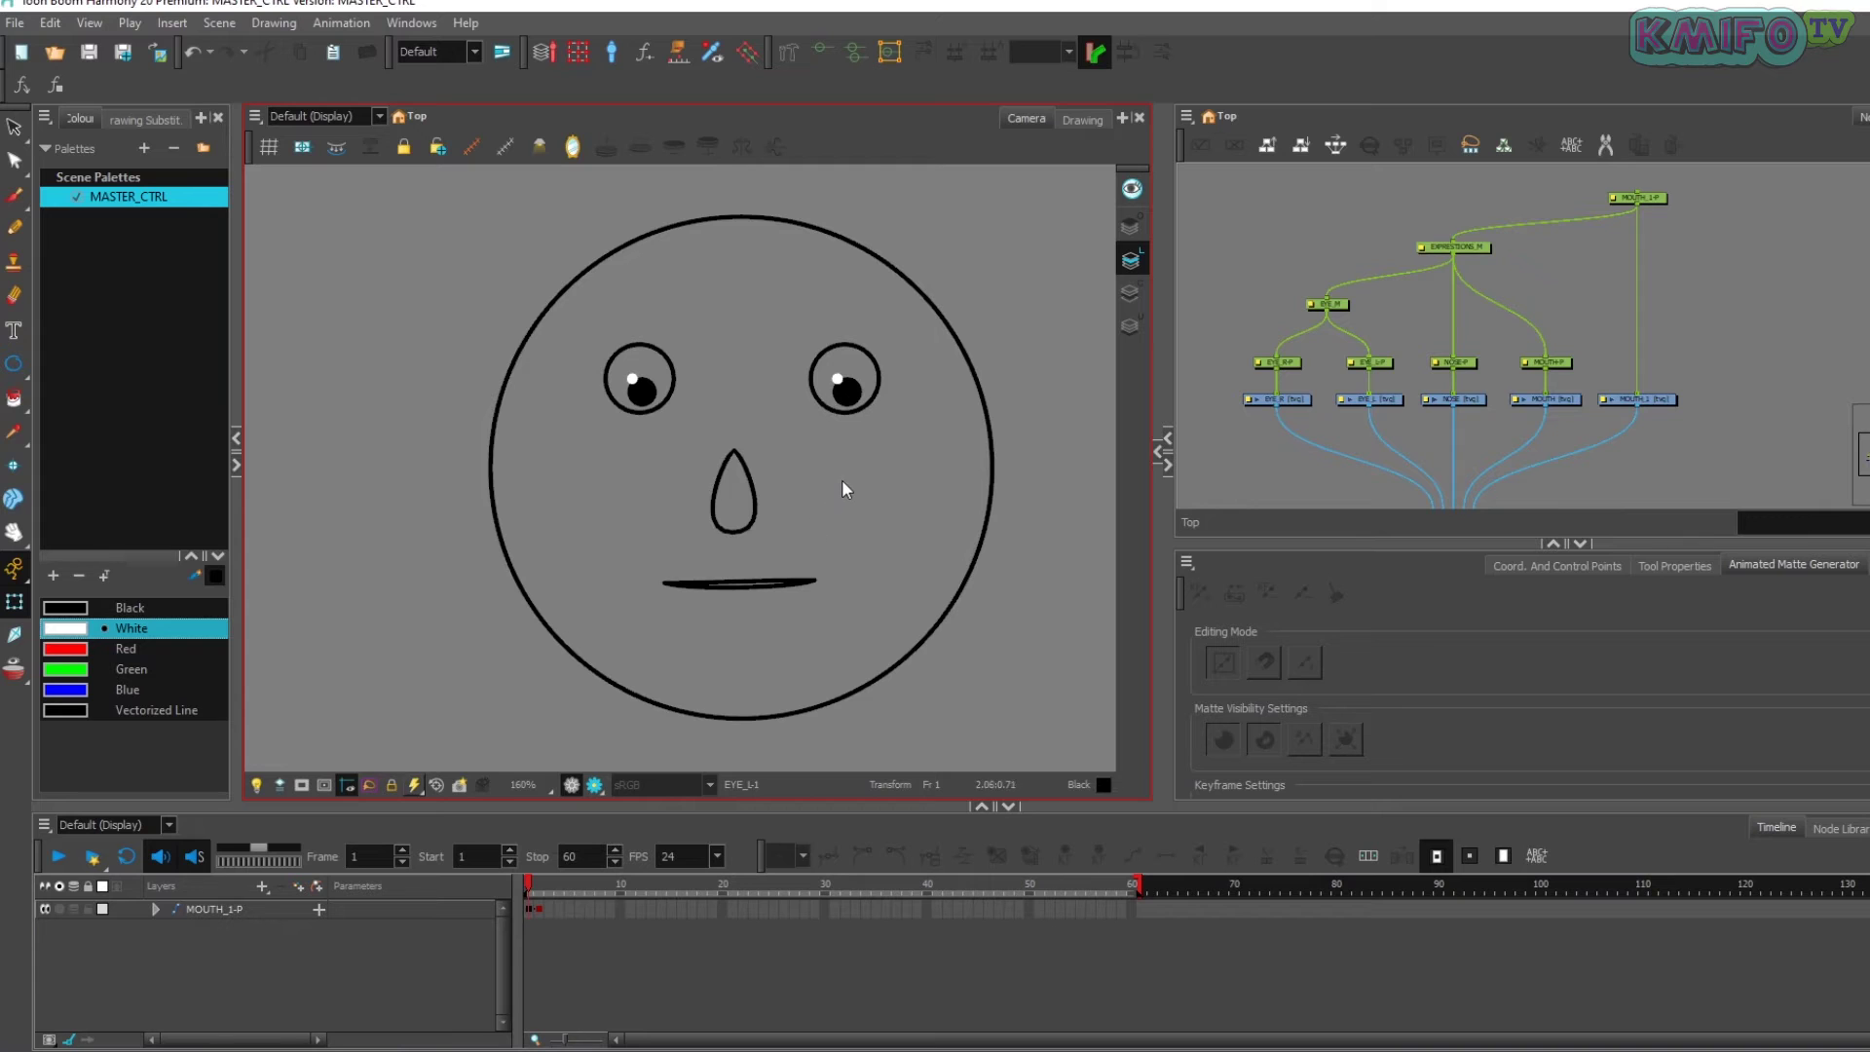
- Copy the frame 2 keyframe of the MOUTH_1-P rig to frame 3
key(period)
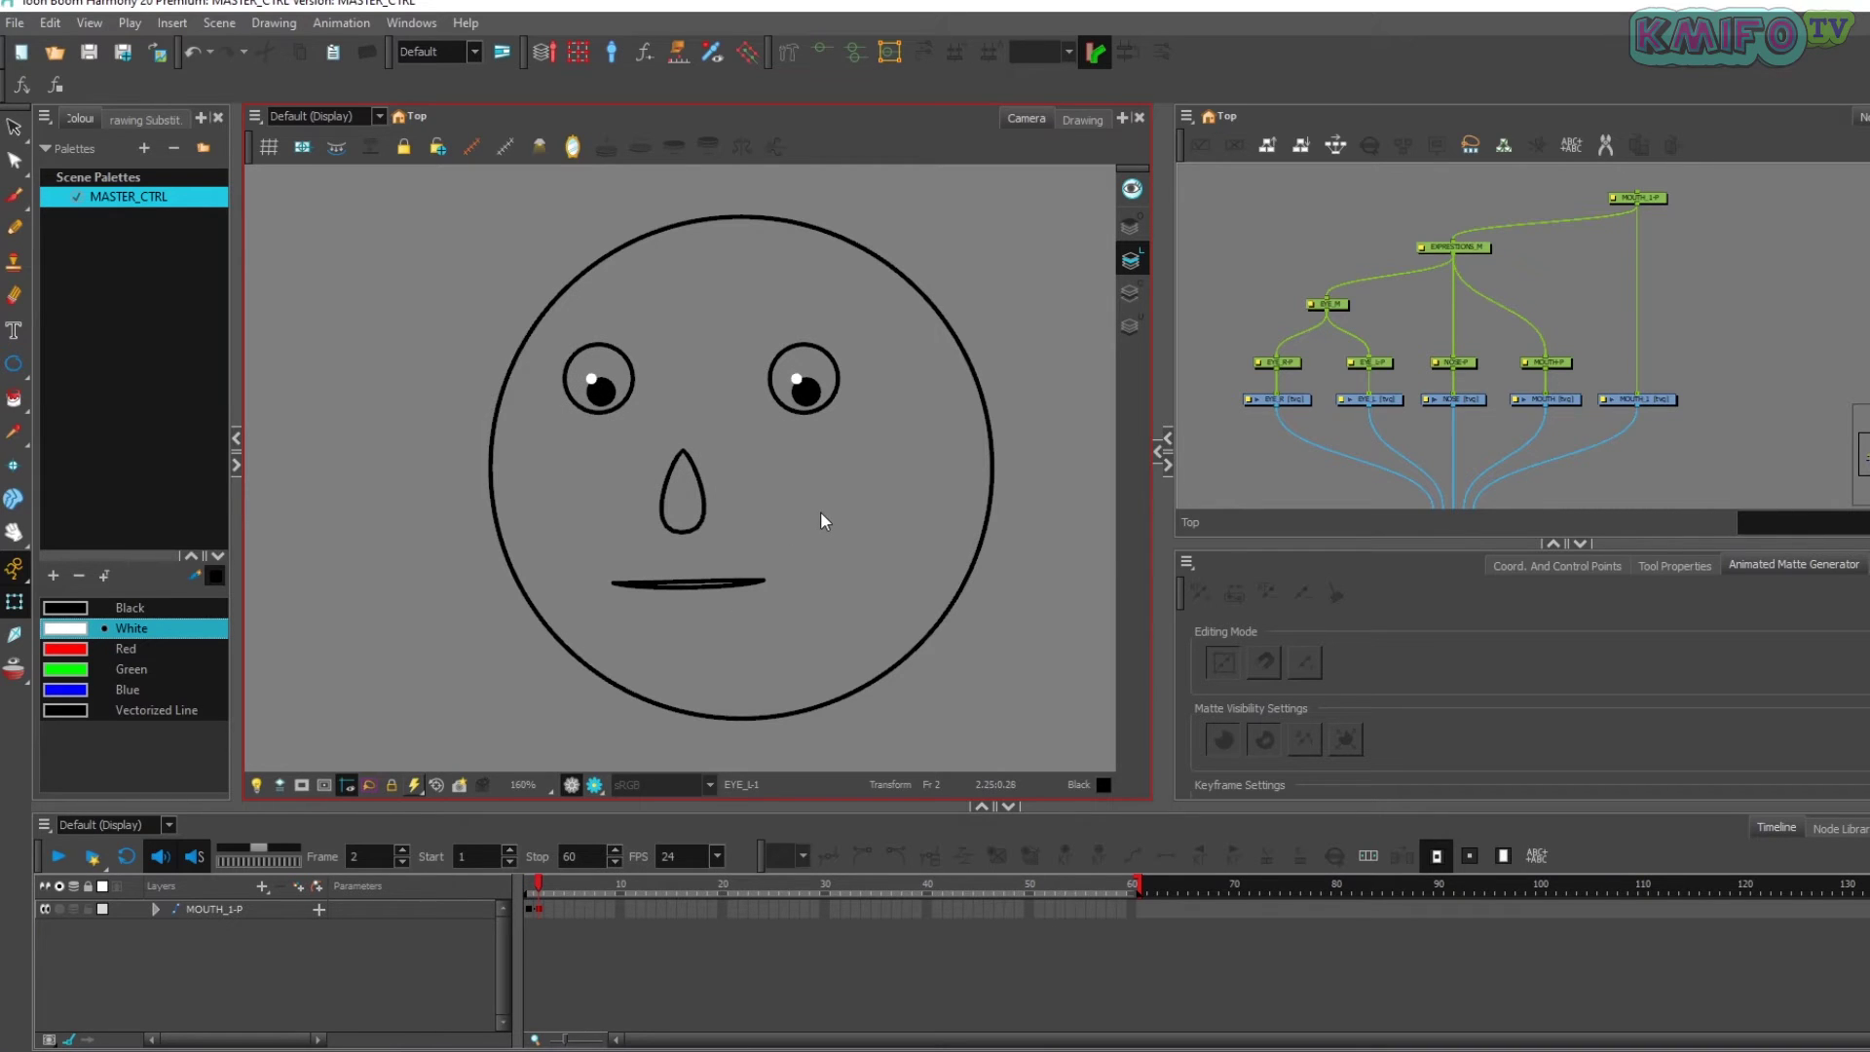
click(550, 908)
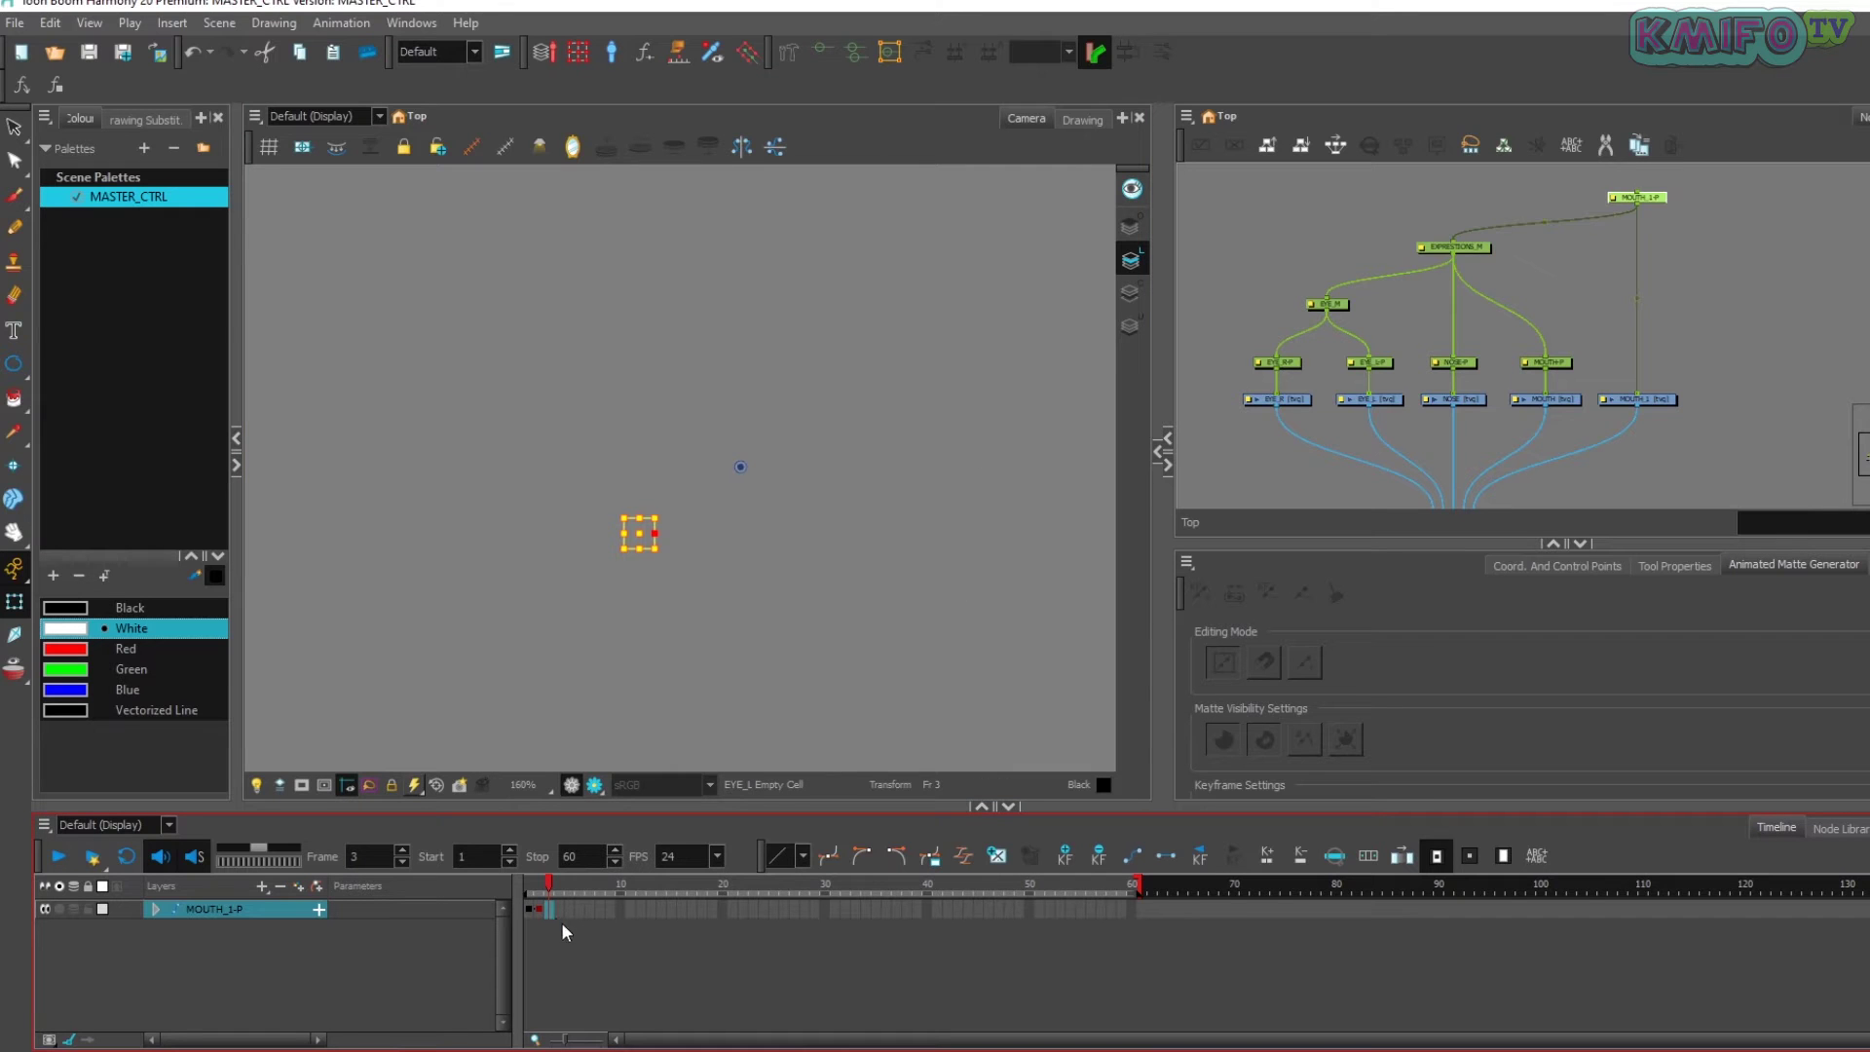
key(ctrl+v)
- Nudge the EXPRESTIONS_M peg far to the left at frame 3 so the features reach past the head's edge for a profile pose
drag(1395, 213, 1509, 271)
key(Left)
key(Left)
key(Left)
key(Left)
key(Left)
key(Left)
key(Left)
key(Left)
key(Left)
key(Left)
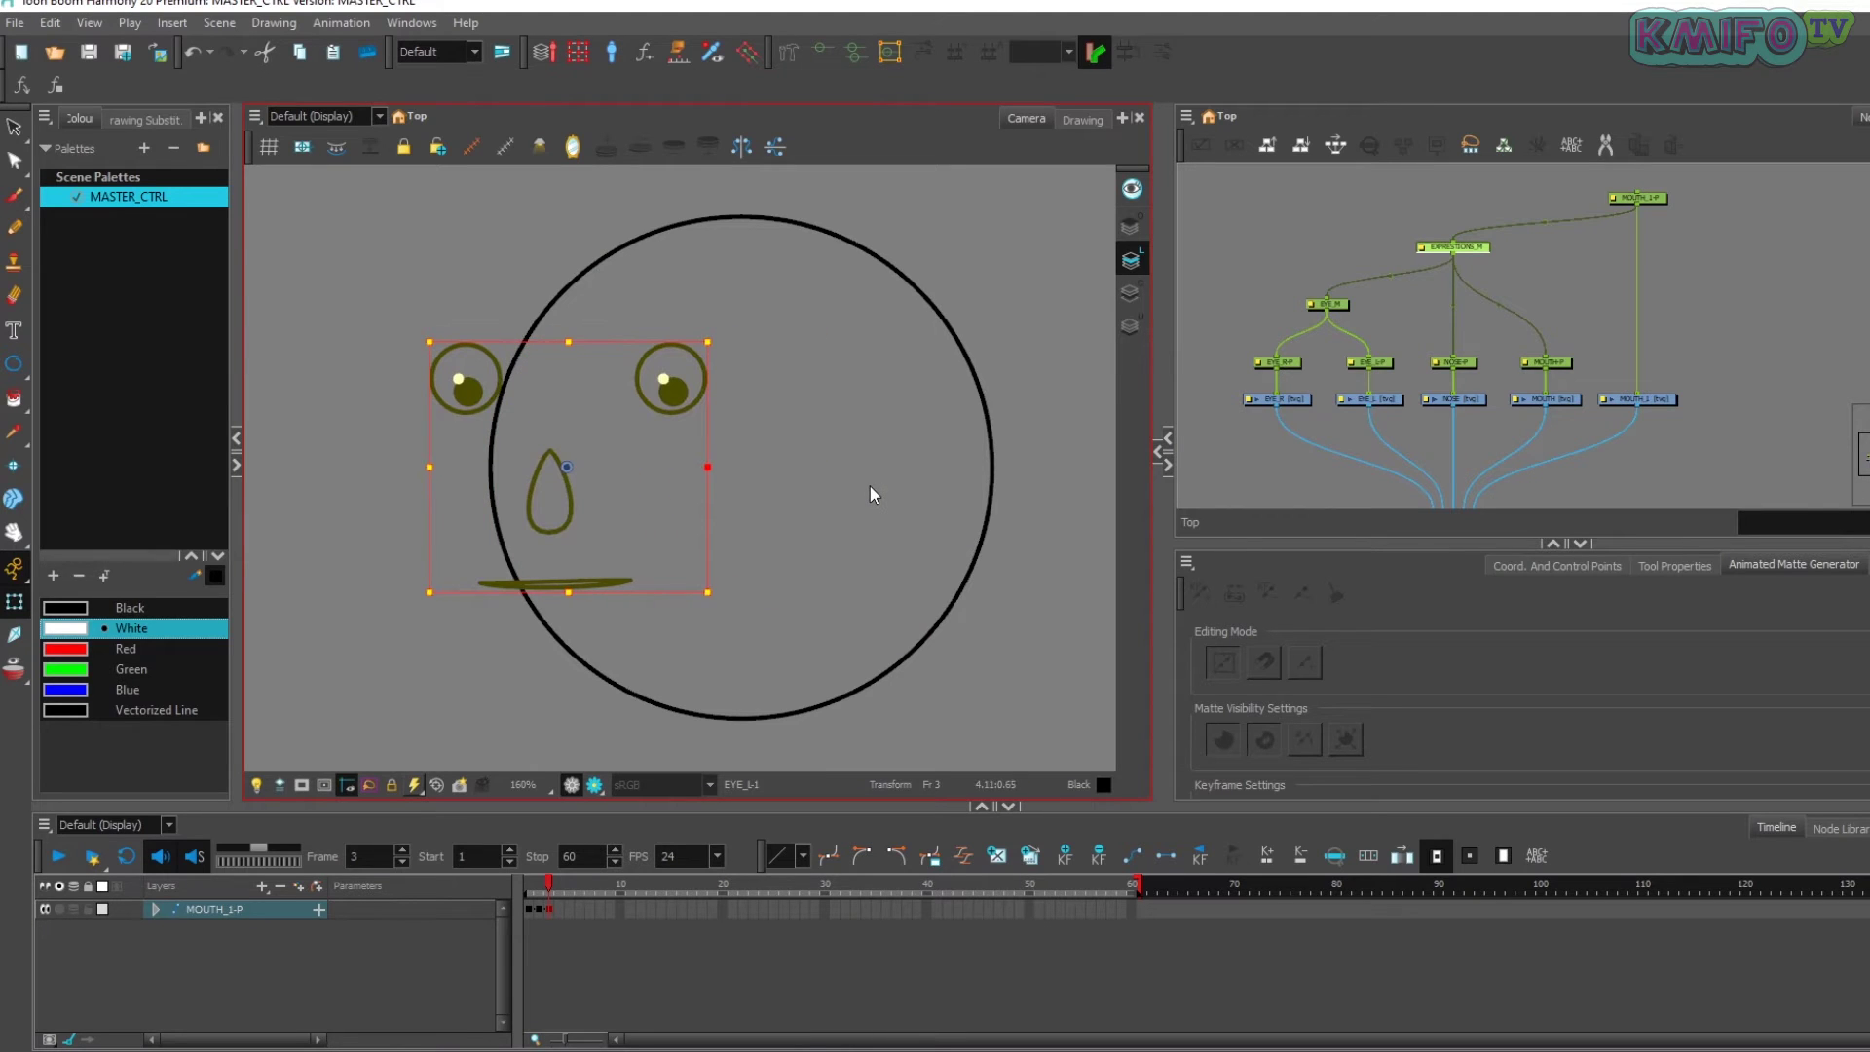
key(Left)
key(Left)
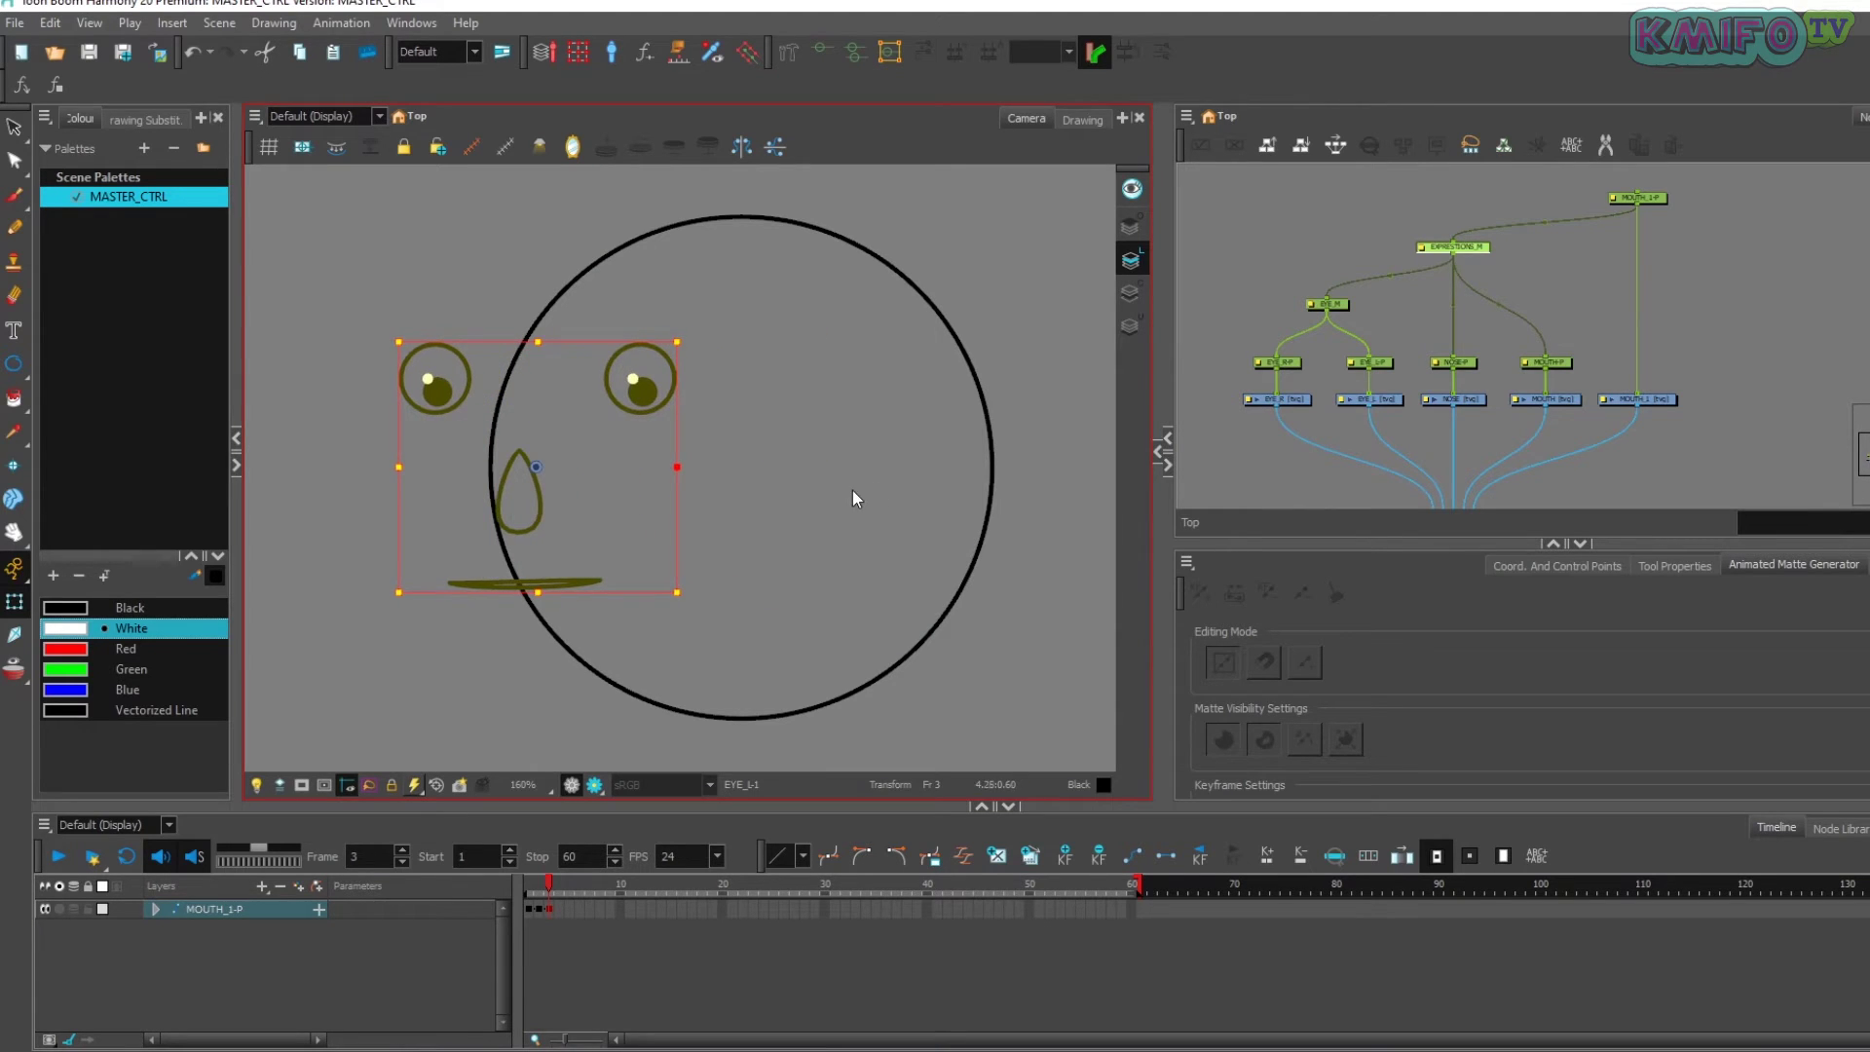
key(Left)
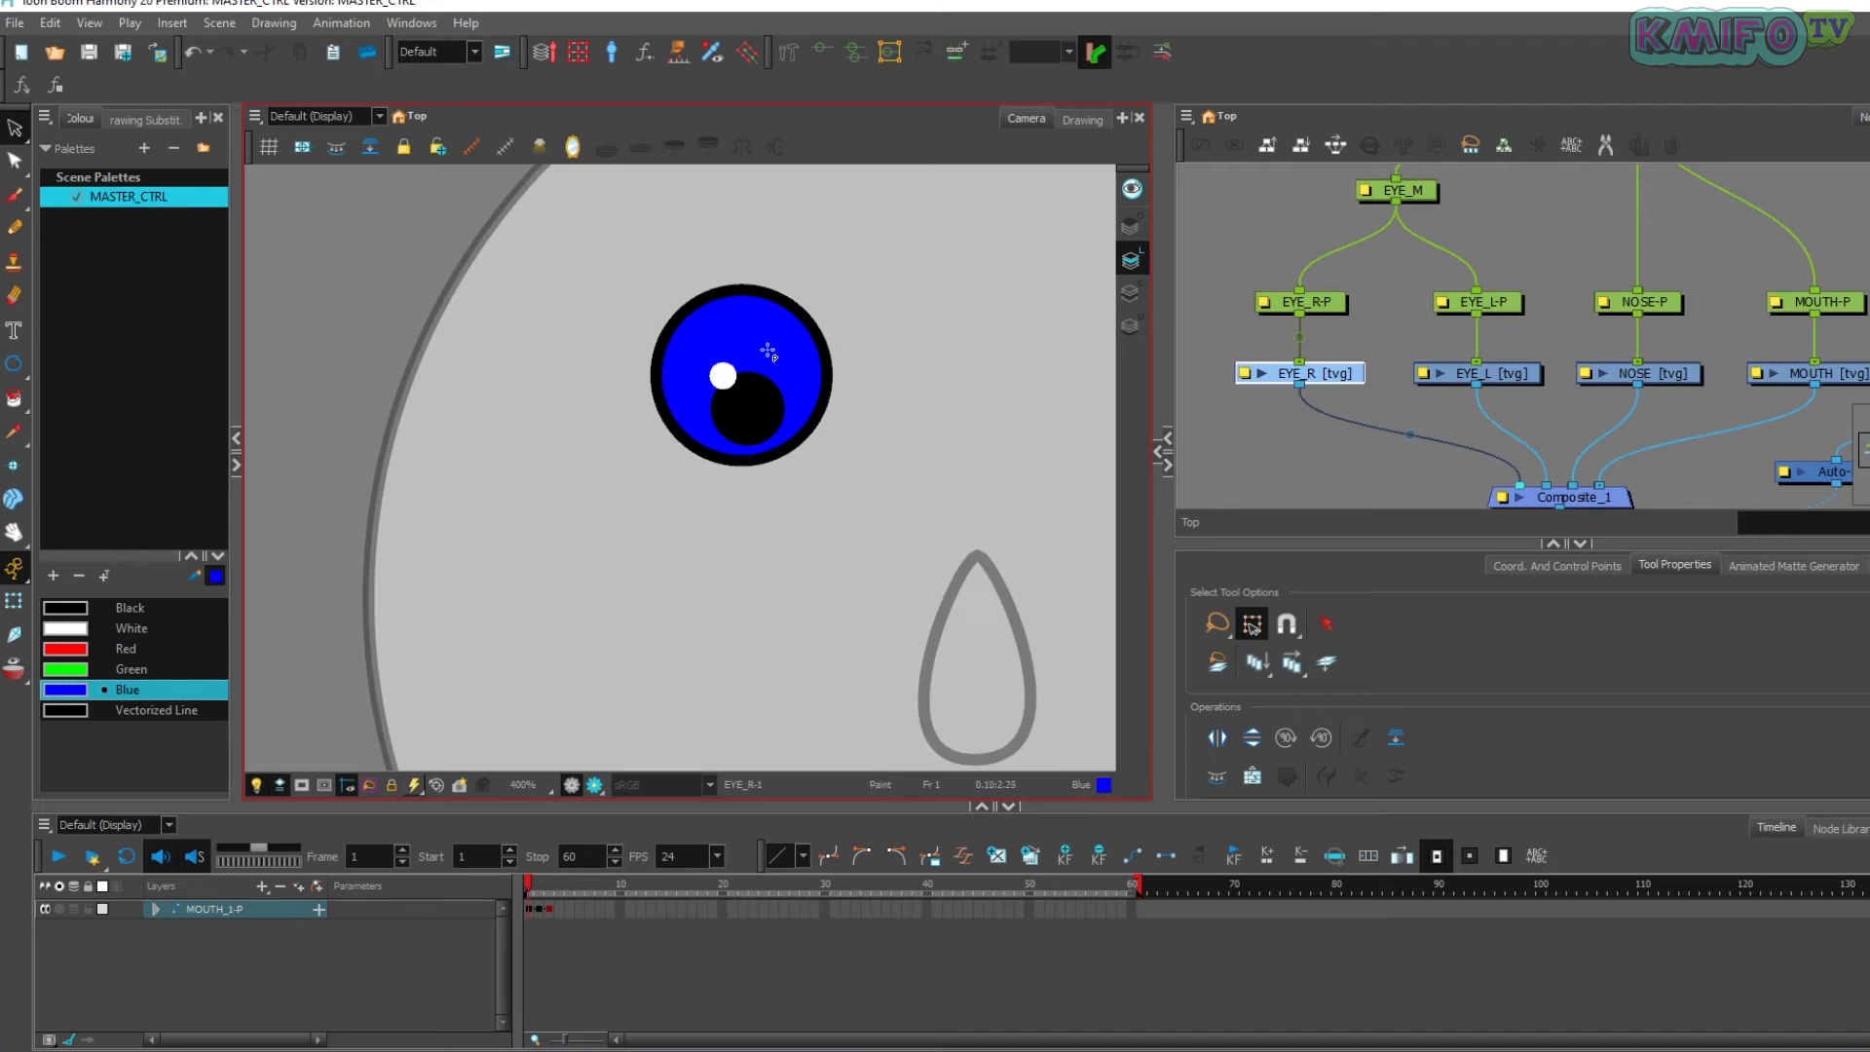
- Fill the white of the EYE_L drawing with Blue, switch back to the Transform tool and clear the selection
click(980, 404)
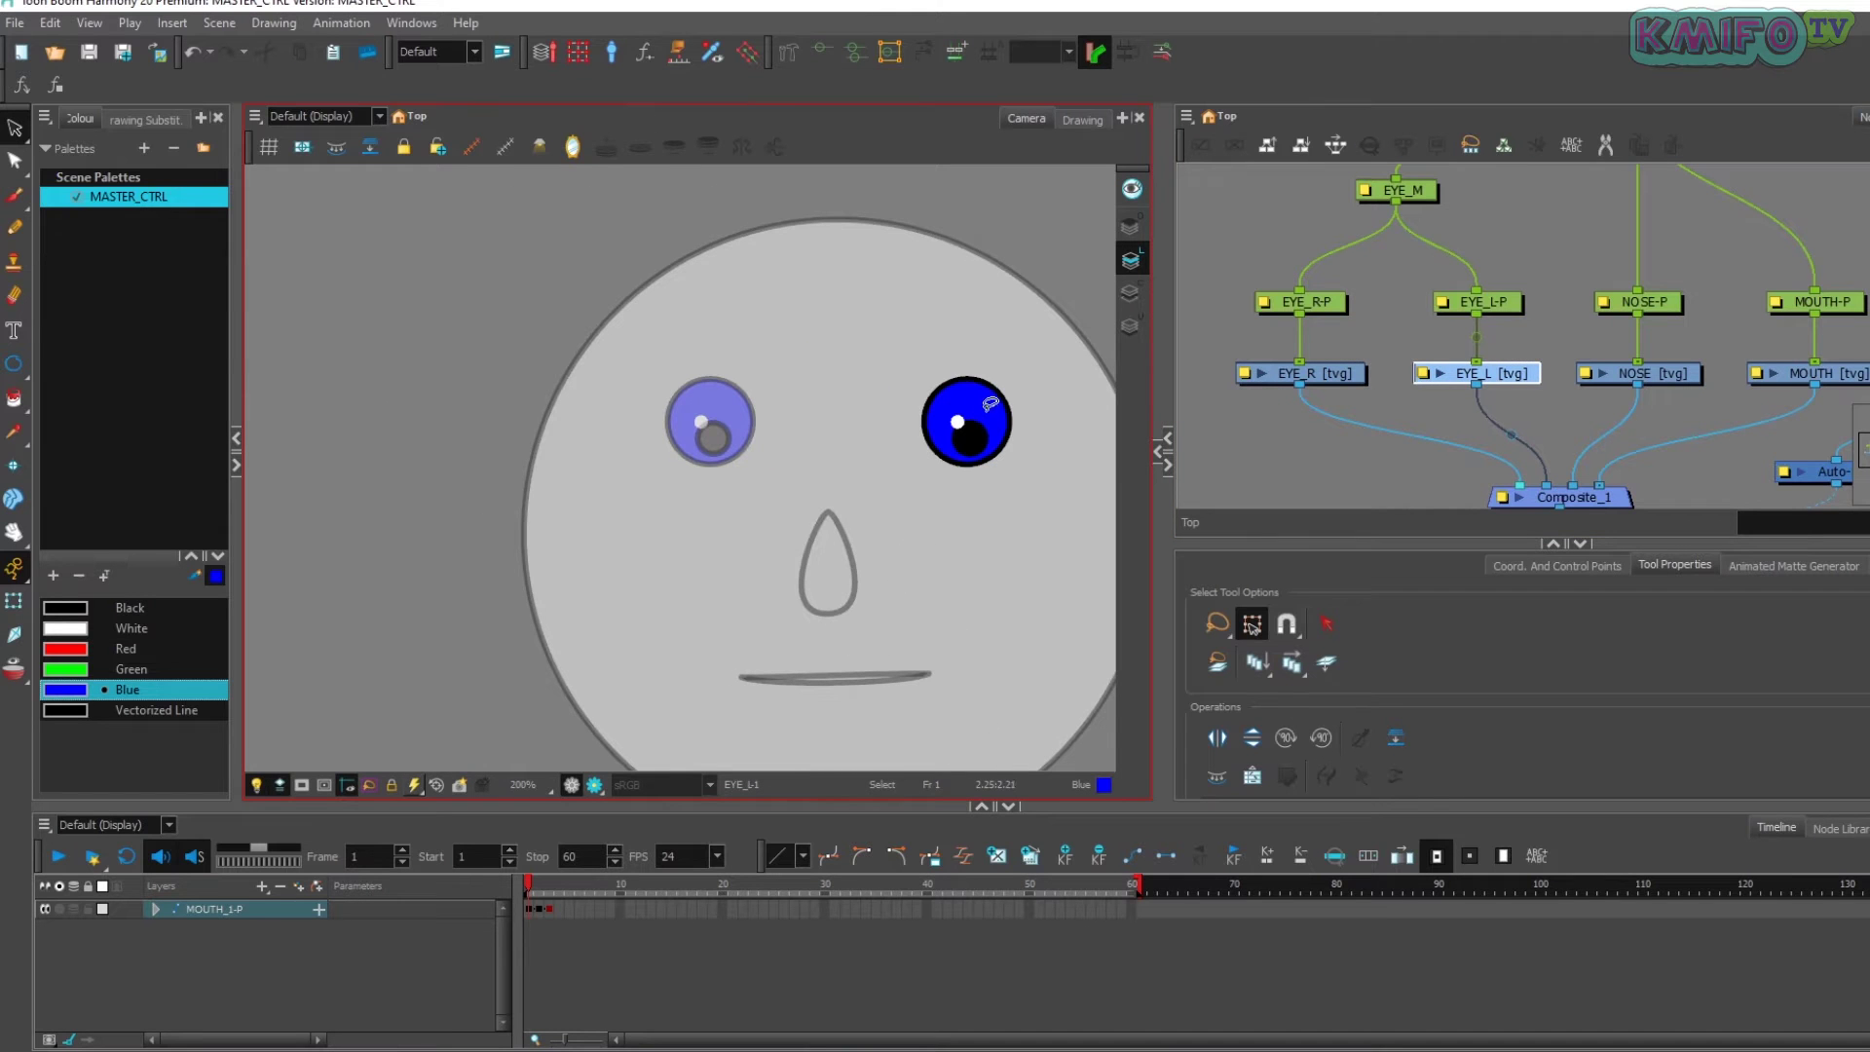
key(shift+t)
click(1282, 434)
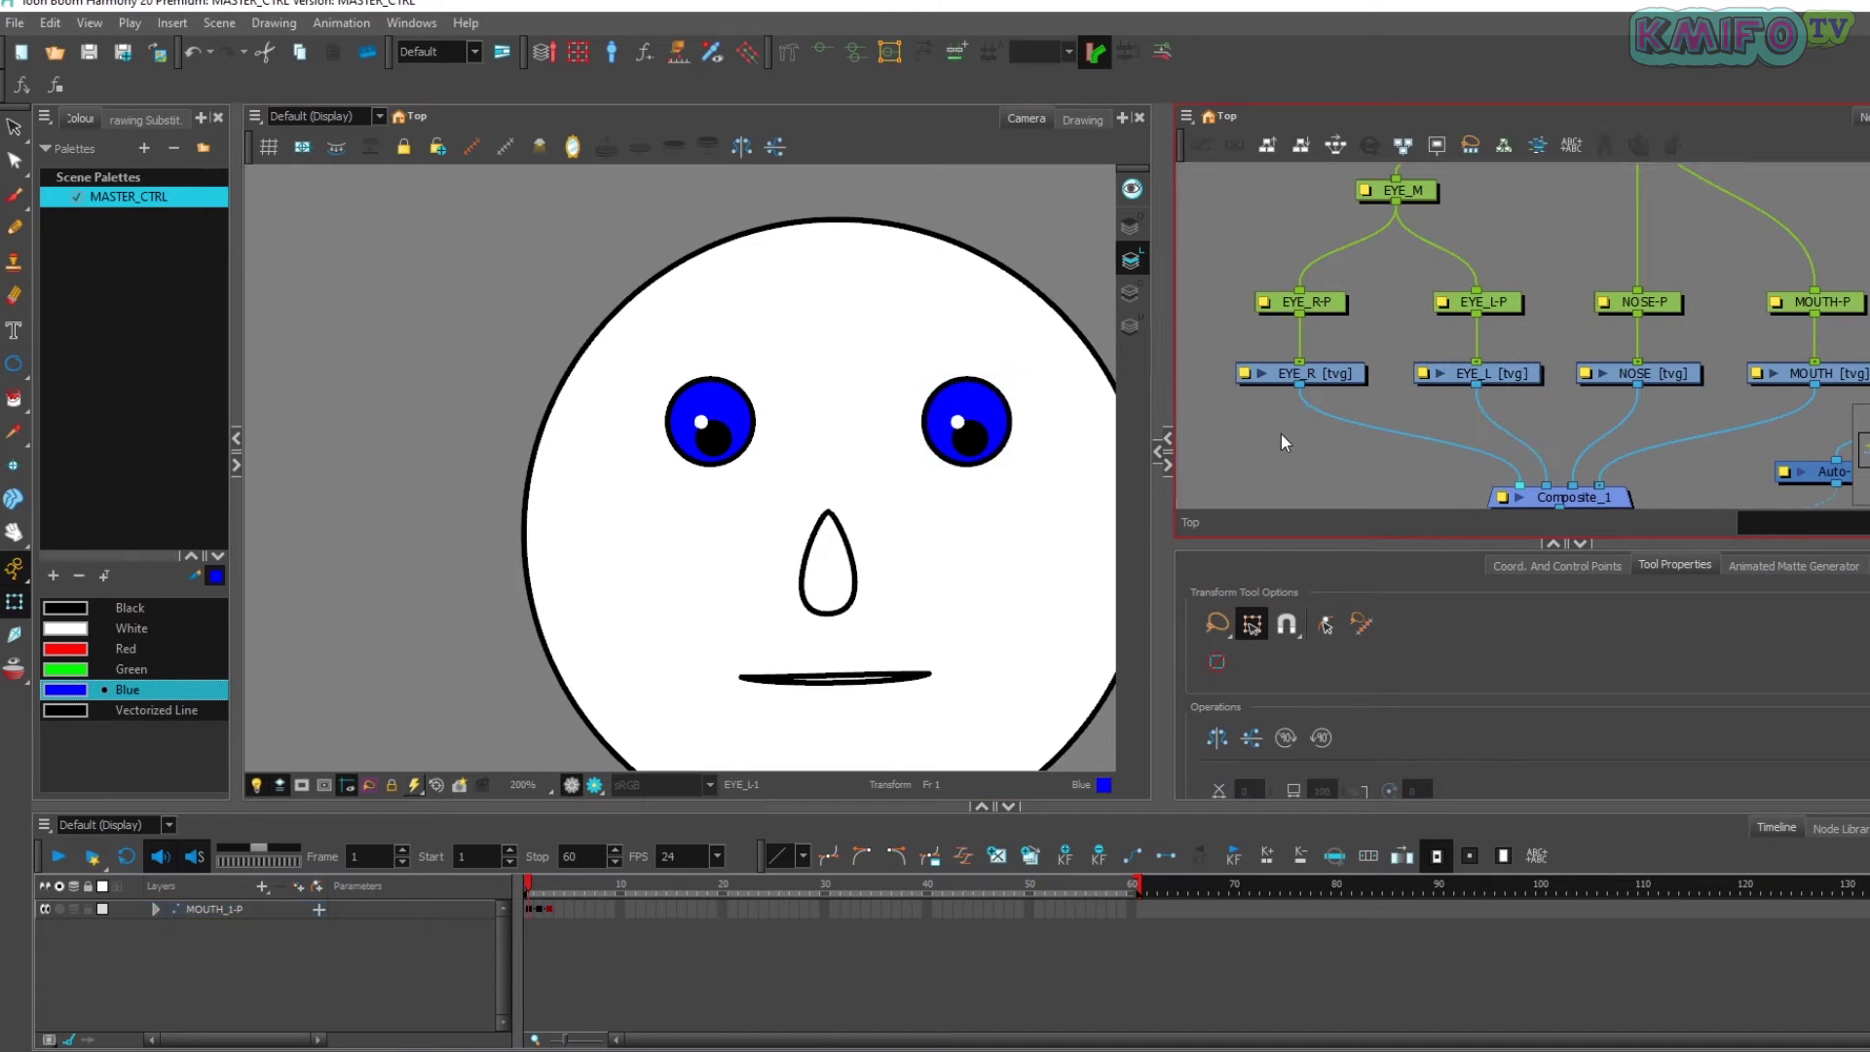
key(2)
key(2)
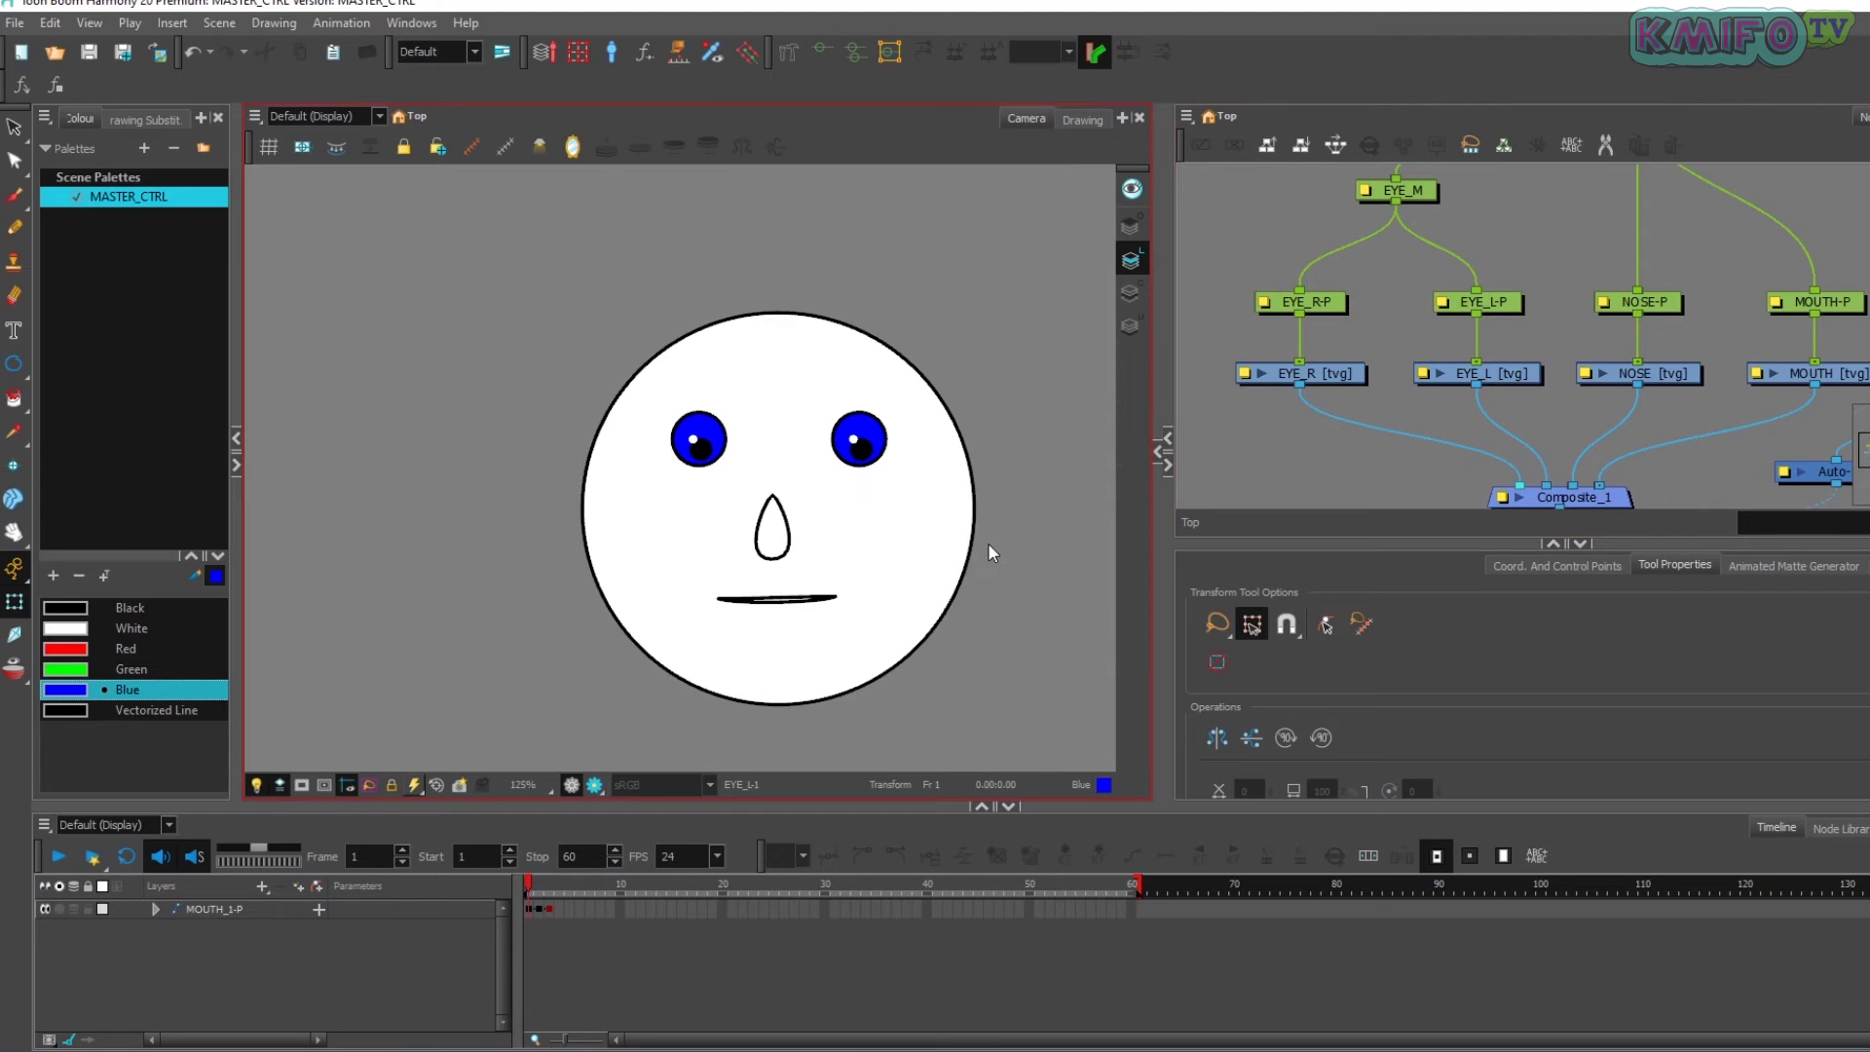
- Review the head-turn poses at frames 2 and 3 together with the whole node network
key(period)
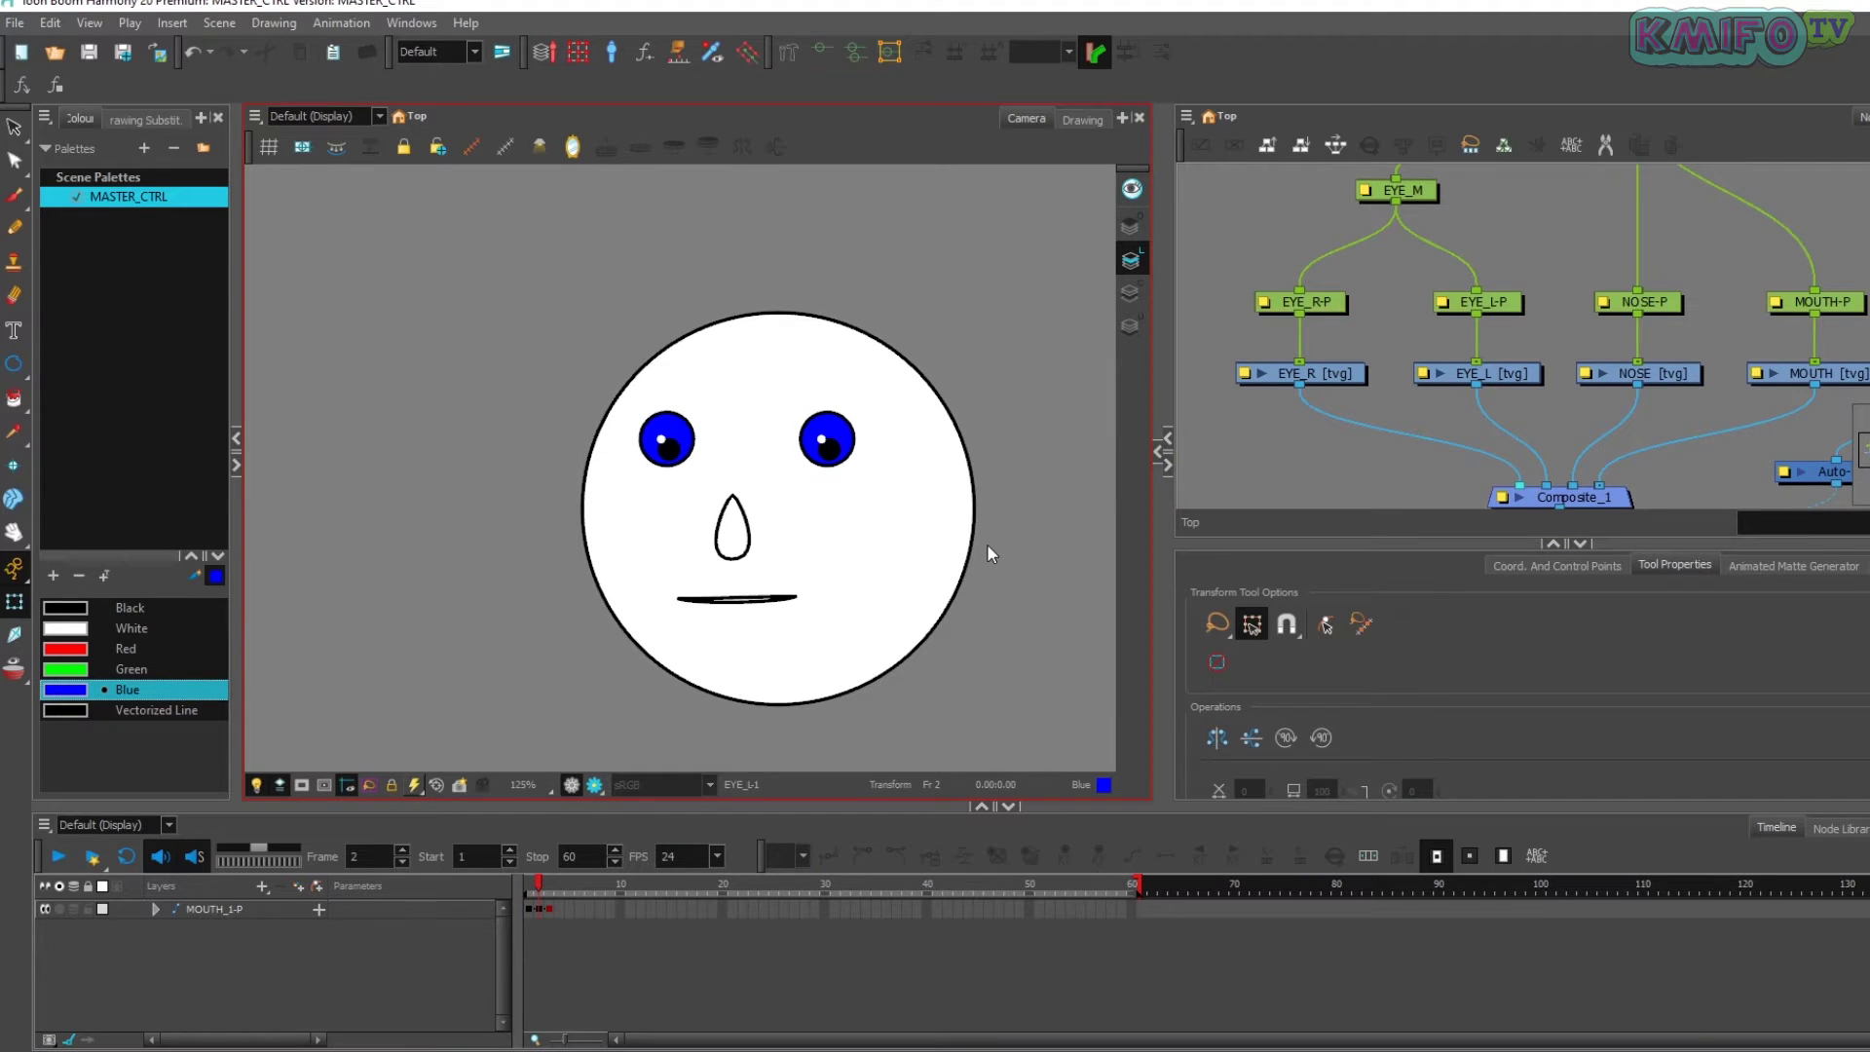
key(period)
click(1556, 238)
scroll(1528, 293, down, 3)
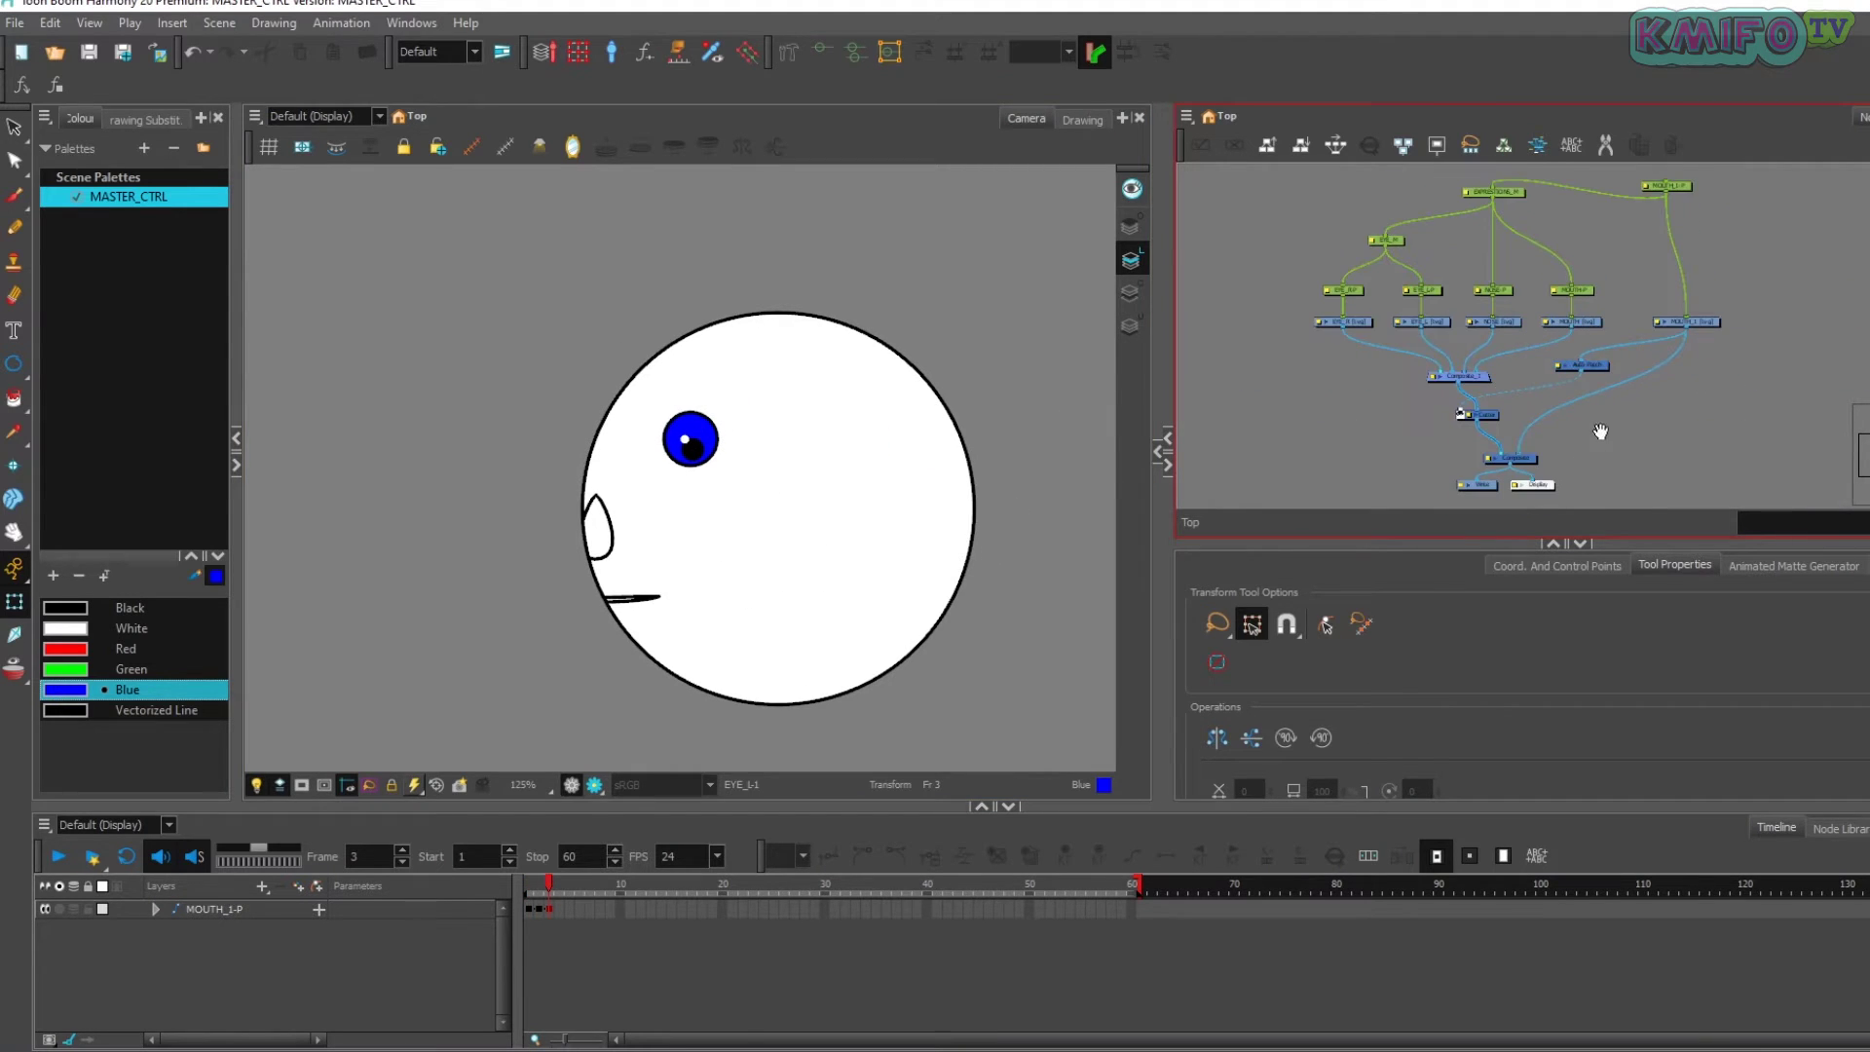
scroll(1598, 434, down, 2)
scroll(1646, 265, down, 1)
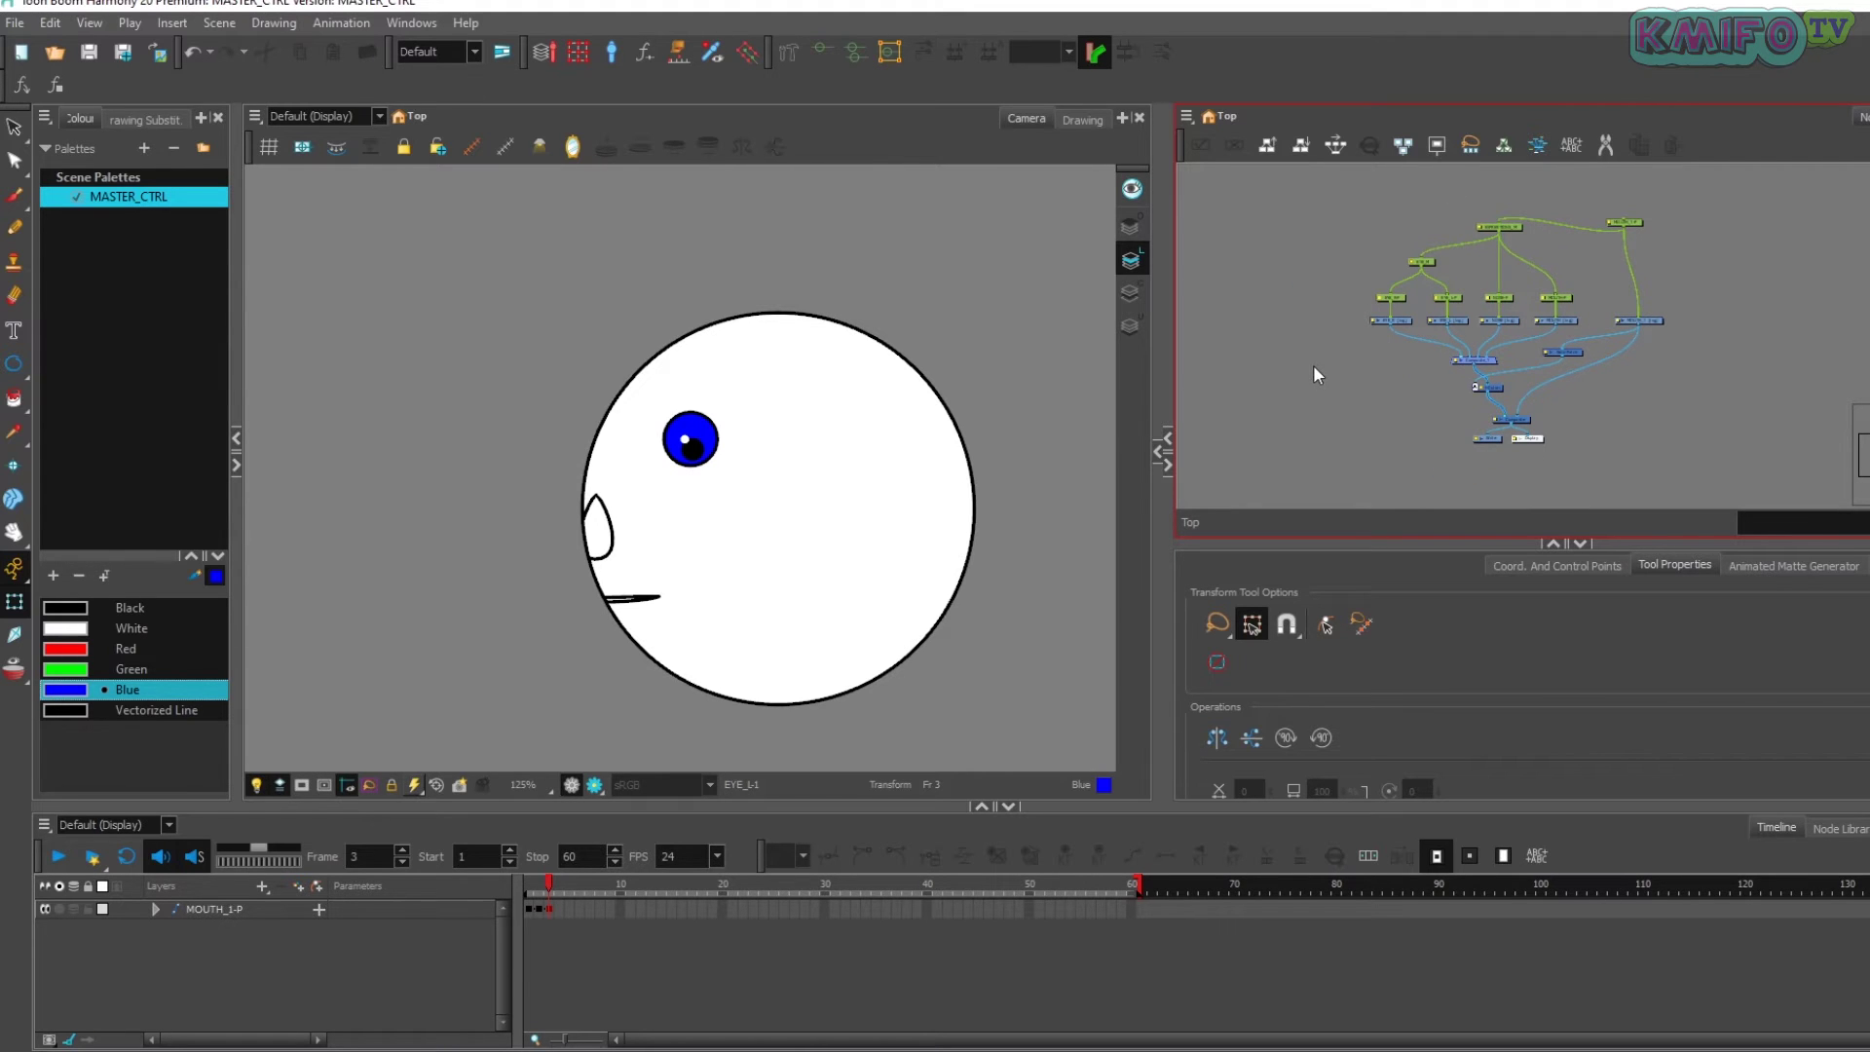
- Move the three MOUTH_1-P keyframes from frames 1–3 to frames 4–6 in the timeline
click(560, 910)
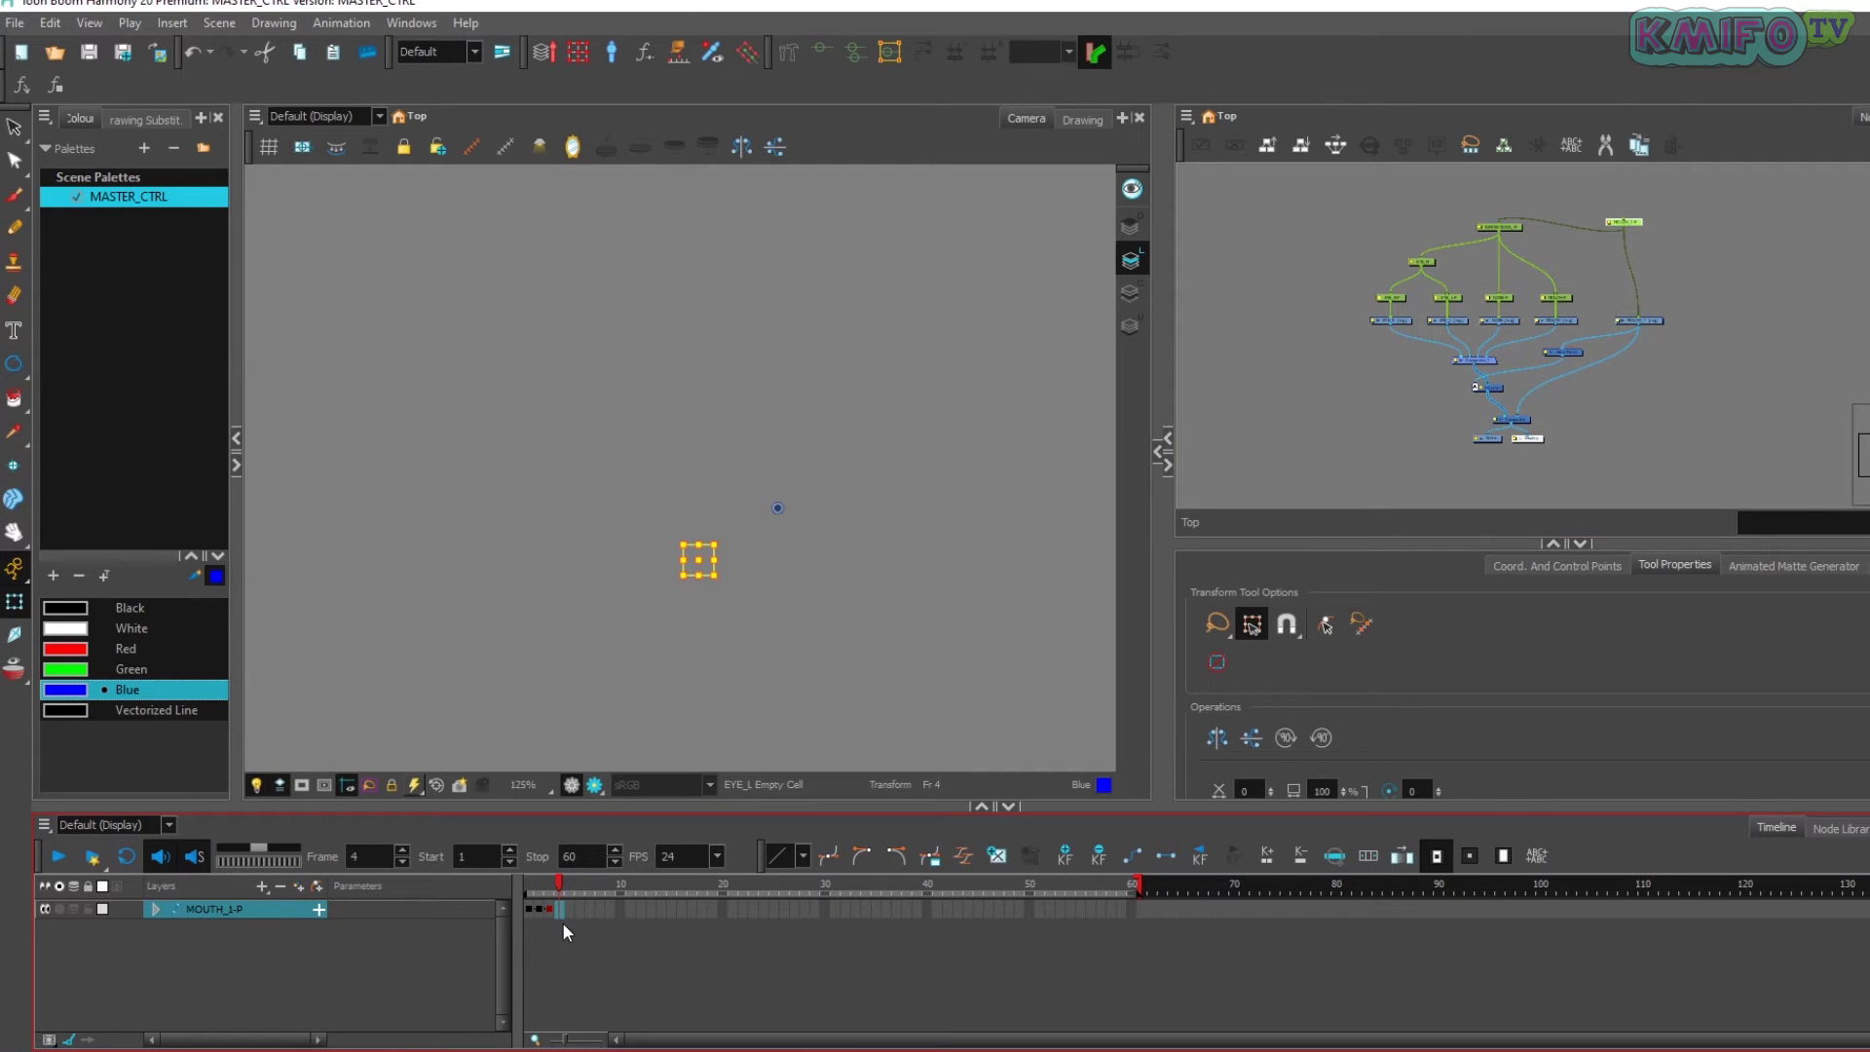
drag(548, 909, 529, 910)
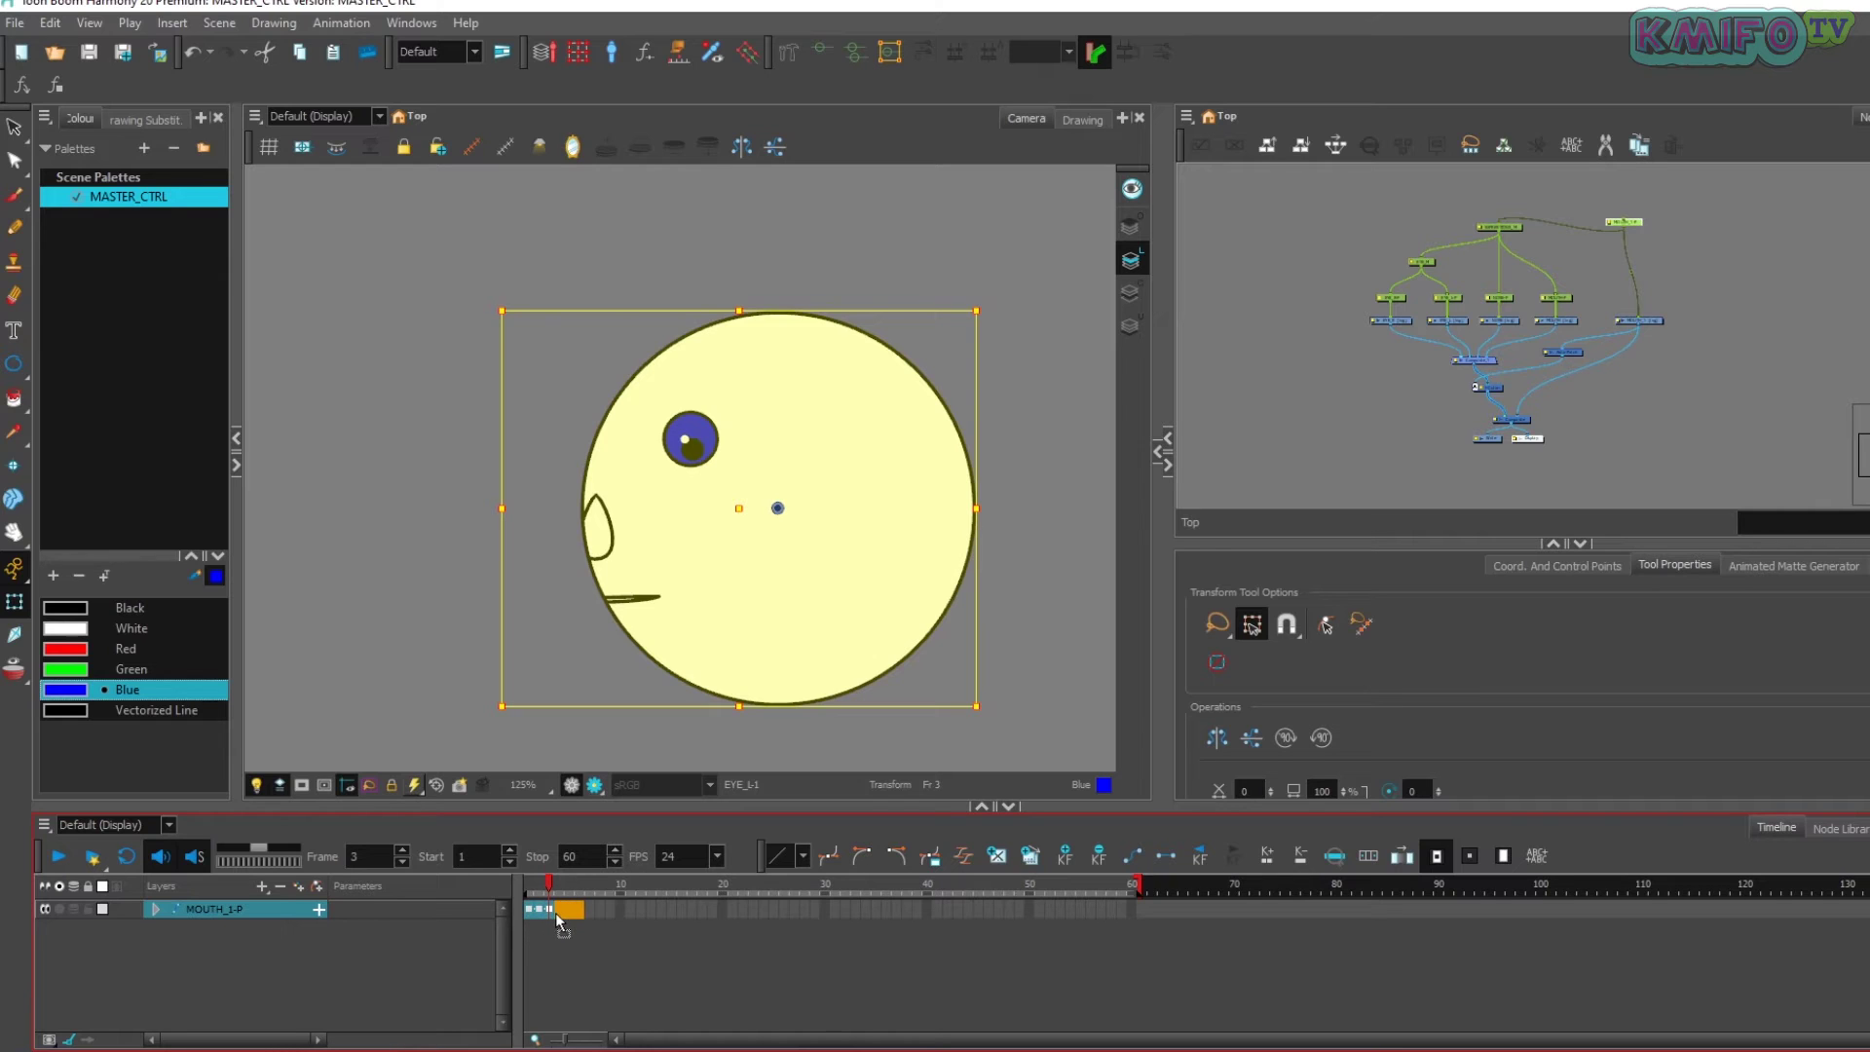
click(554, 913)
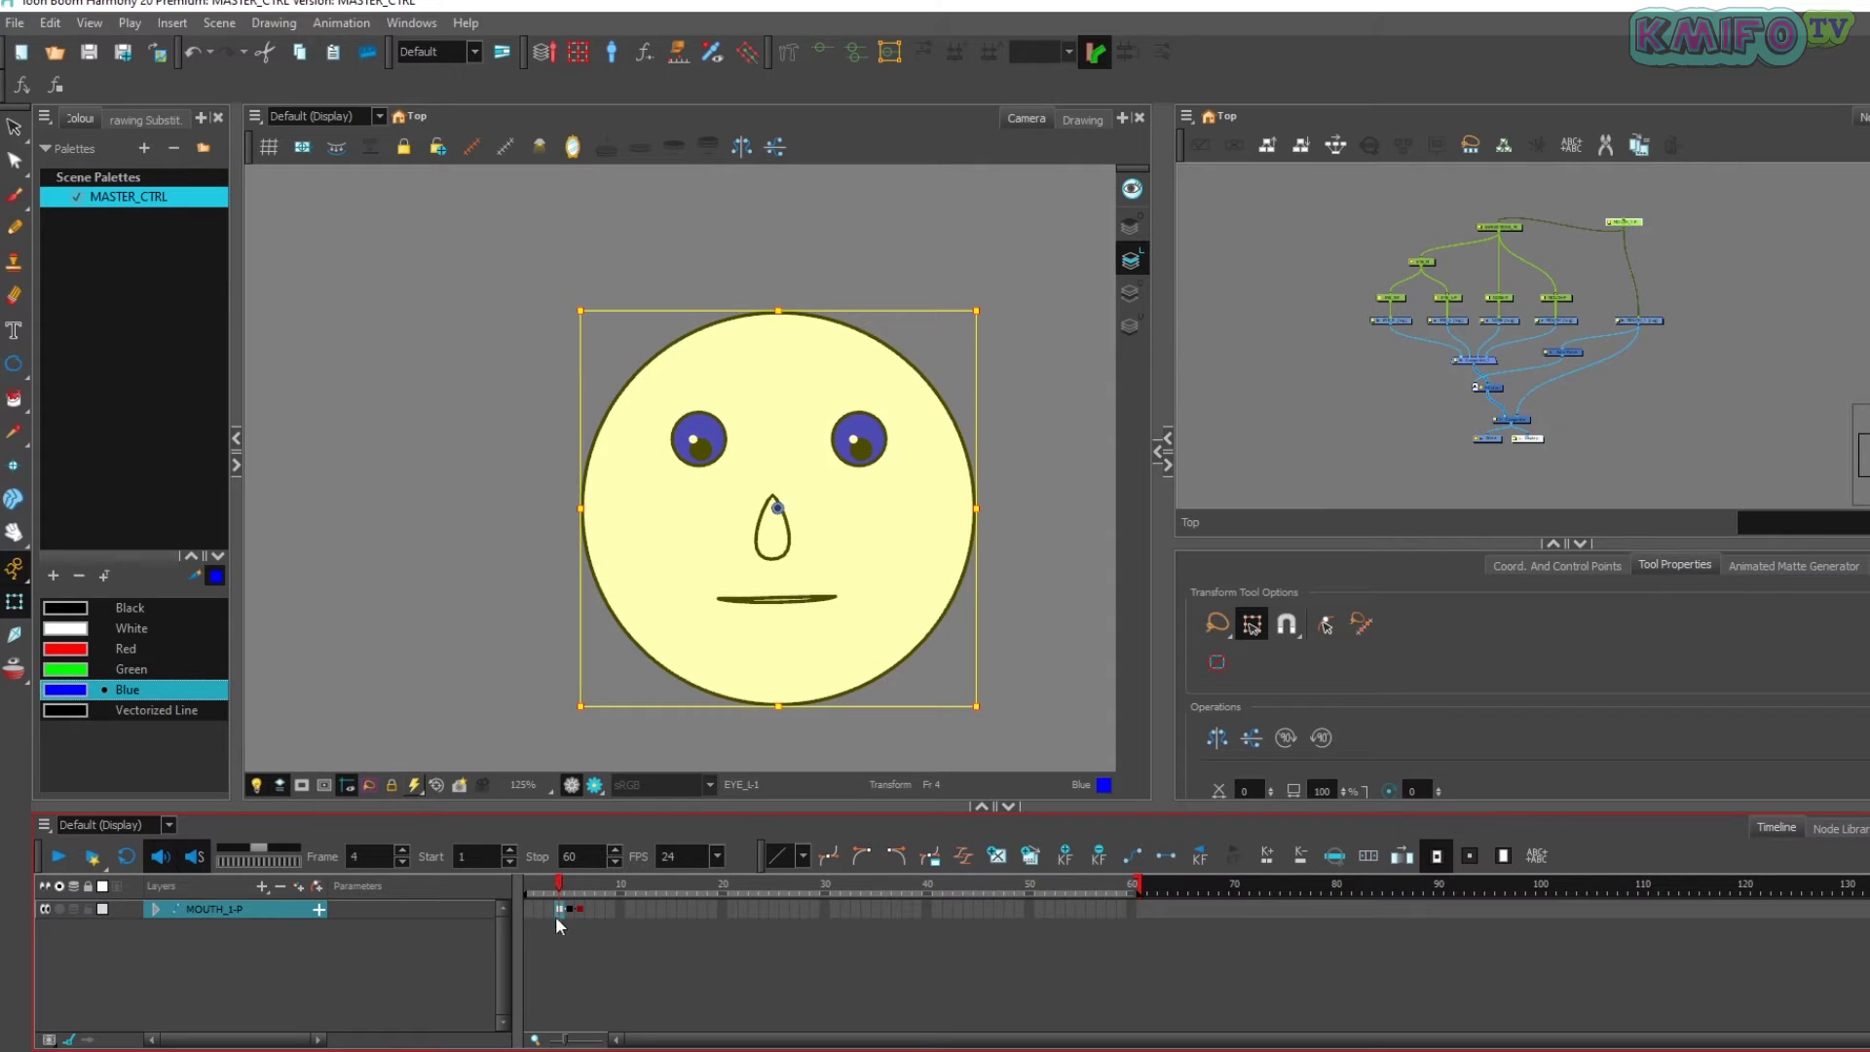
- Copy the three-quarter keyframe from frame 5 to frame 3 and the profile keyframe from frame 6 to frame 2
click(569, 911)
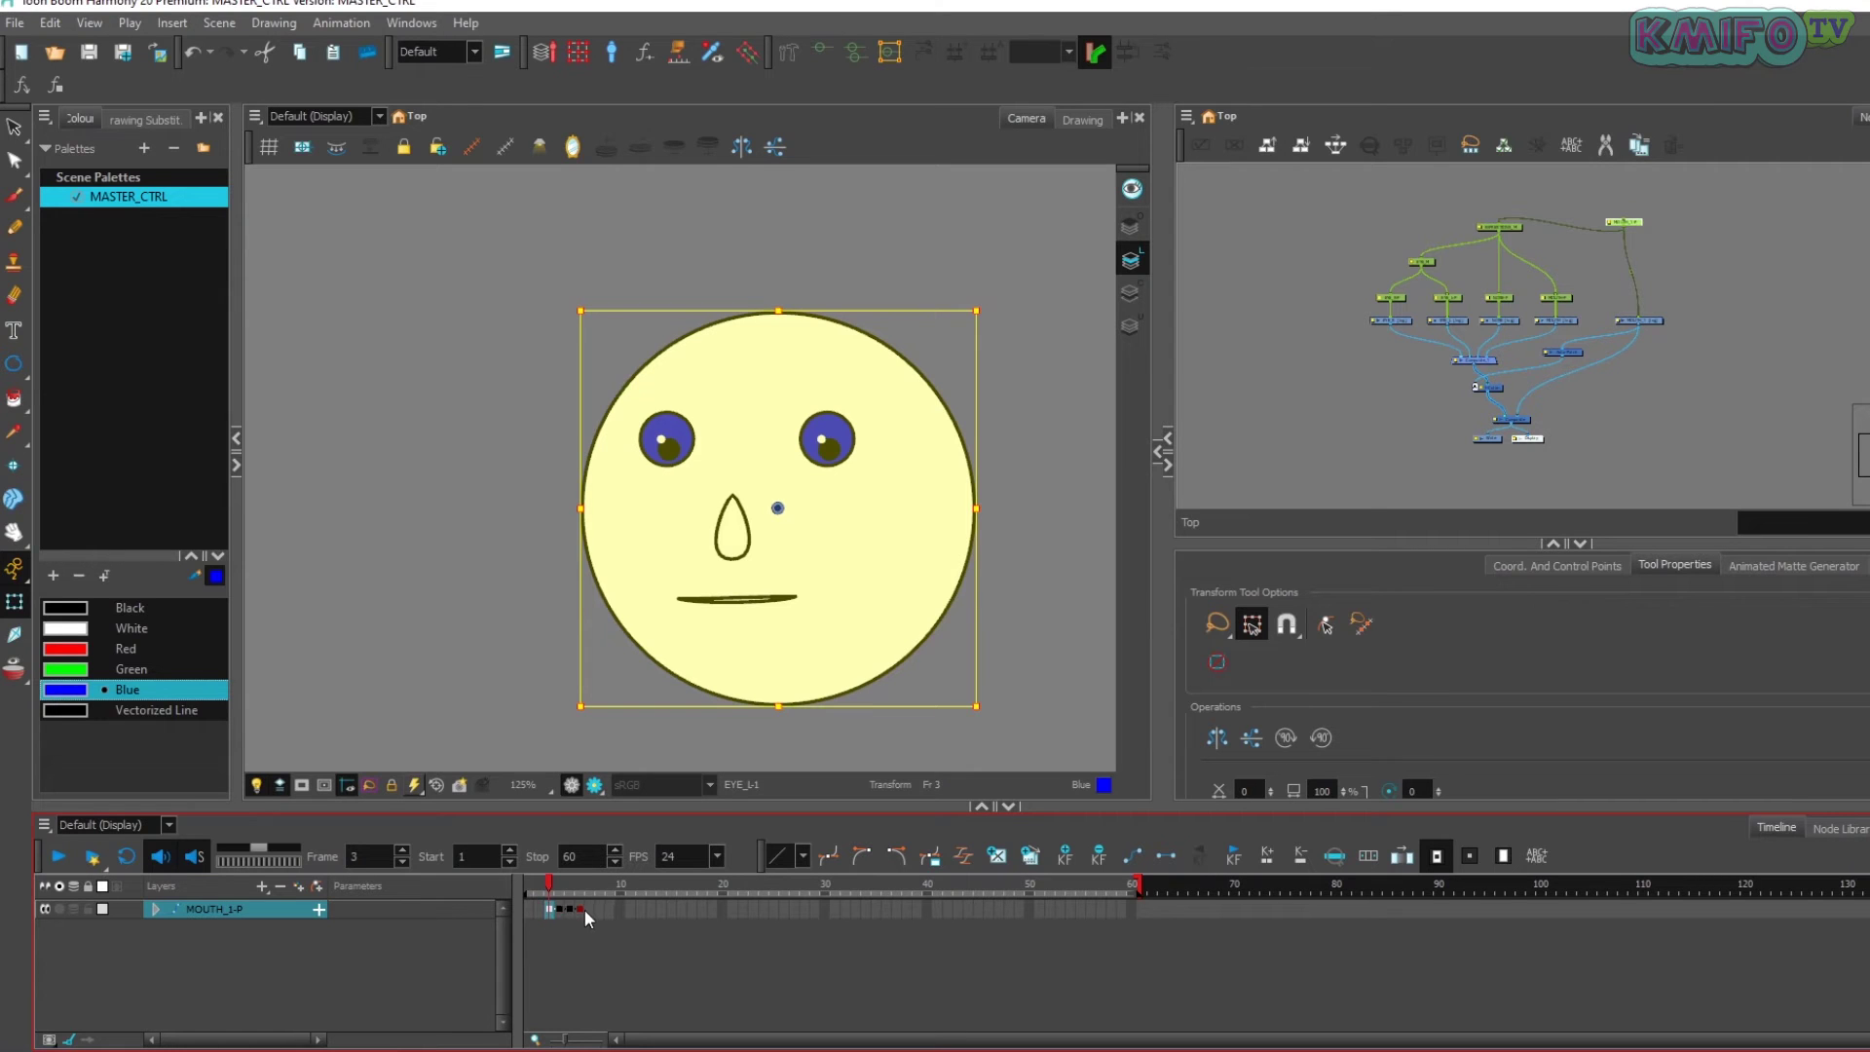
click(578, 910)
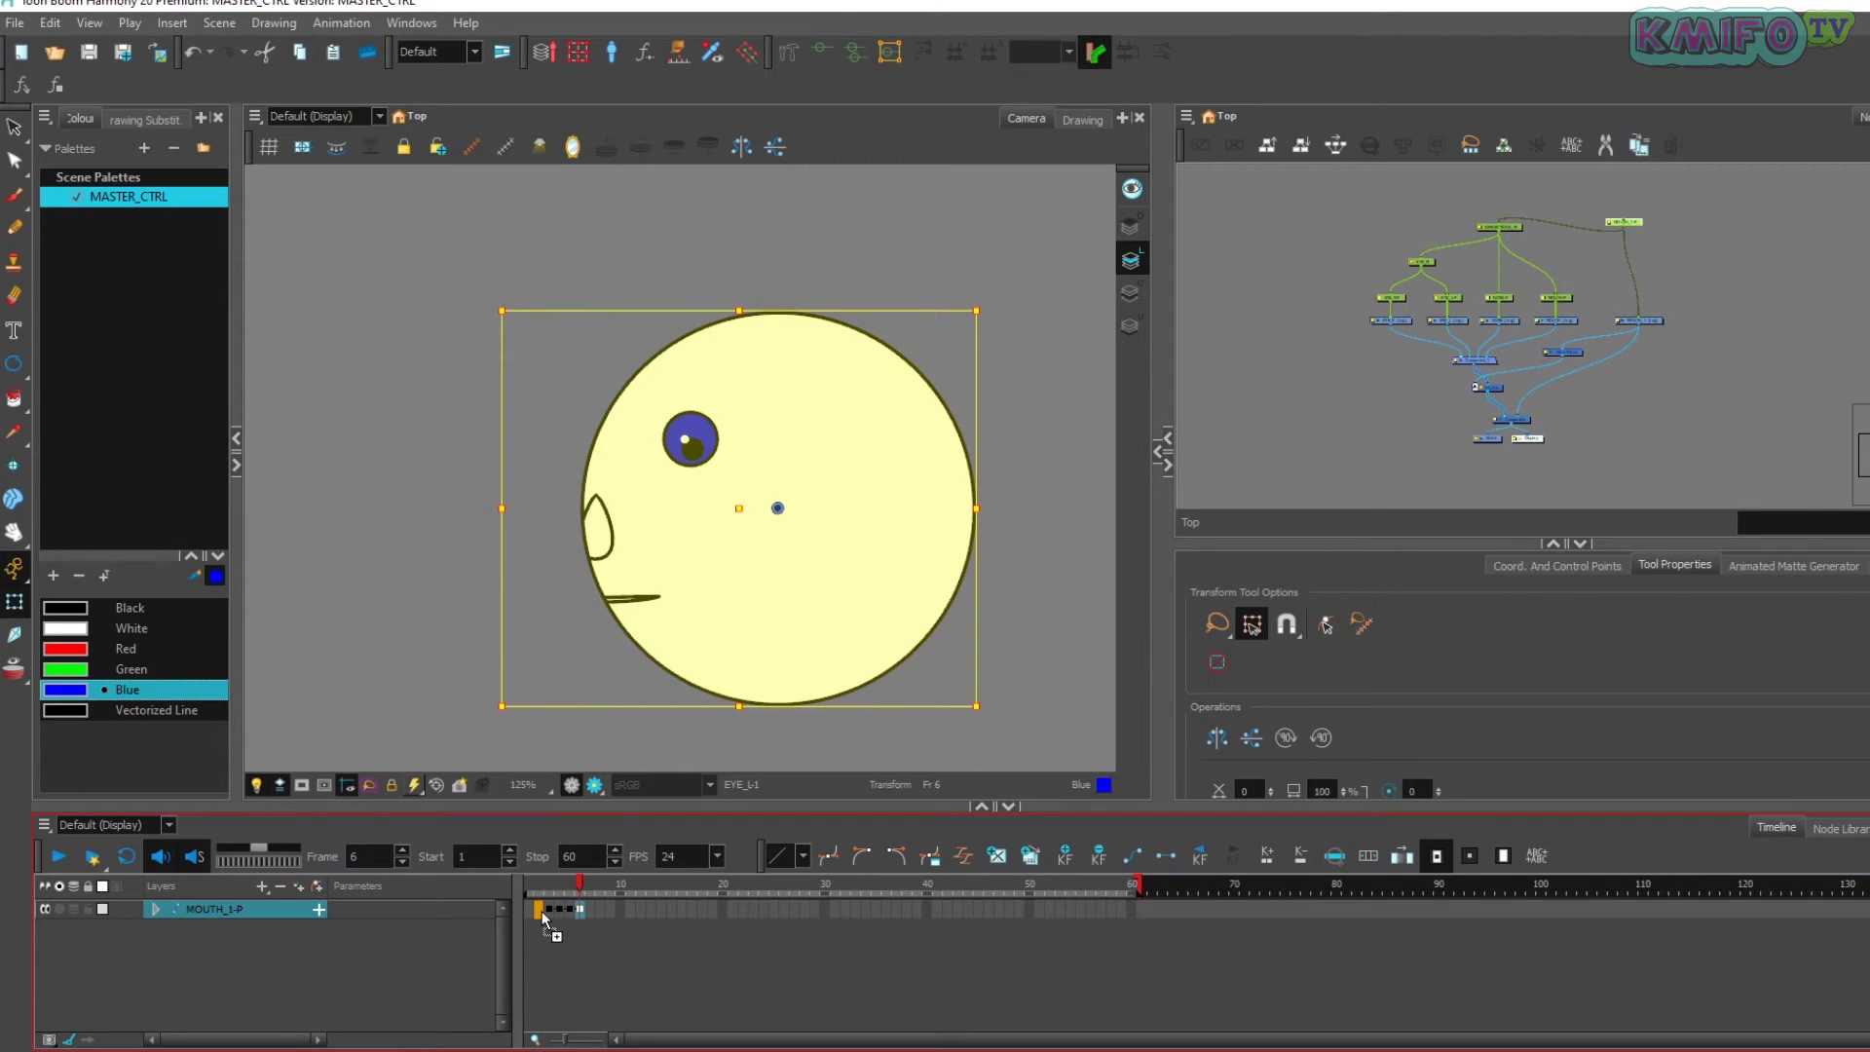
click(557, 939)
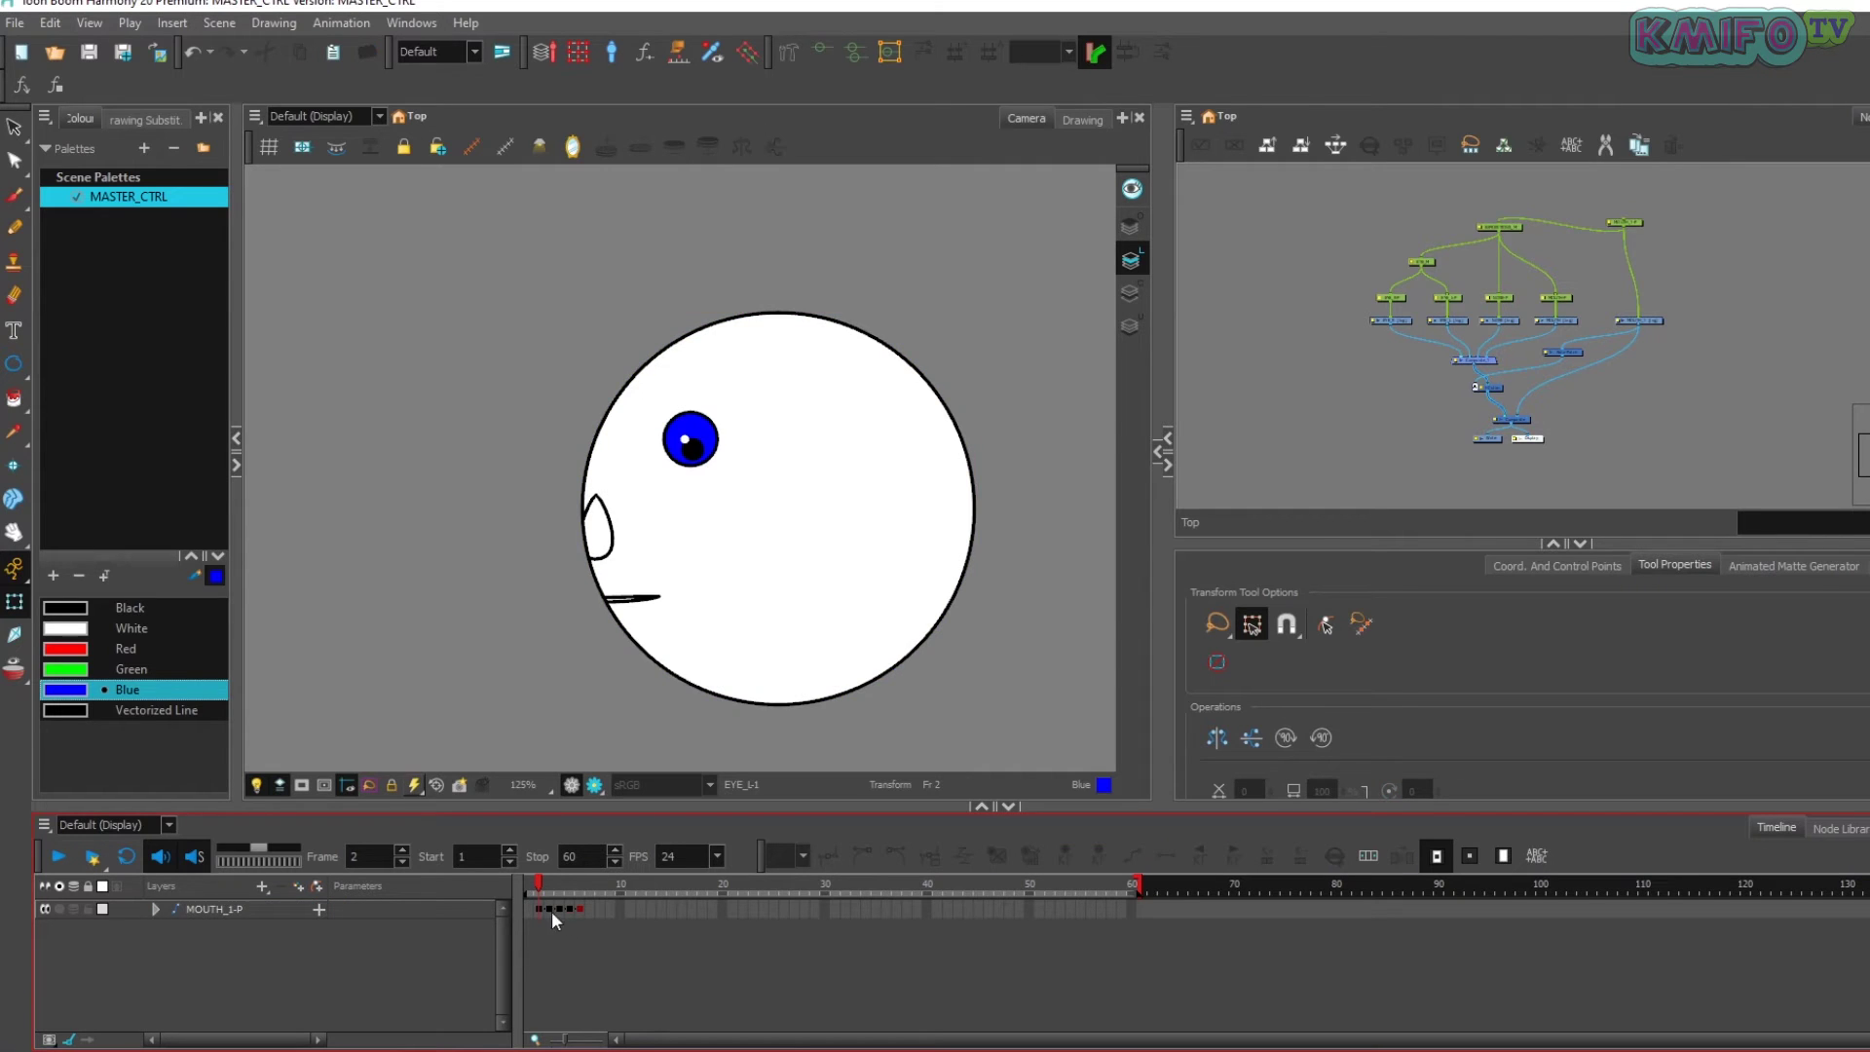
- Shift the keyframes one frame earlier to frames 1–5 and flip the rig horizontally at frames 4 and 5
click(557, 913)
key(comma)
key(comma)
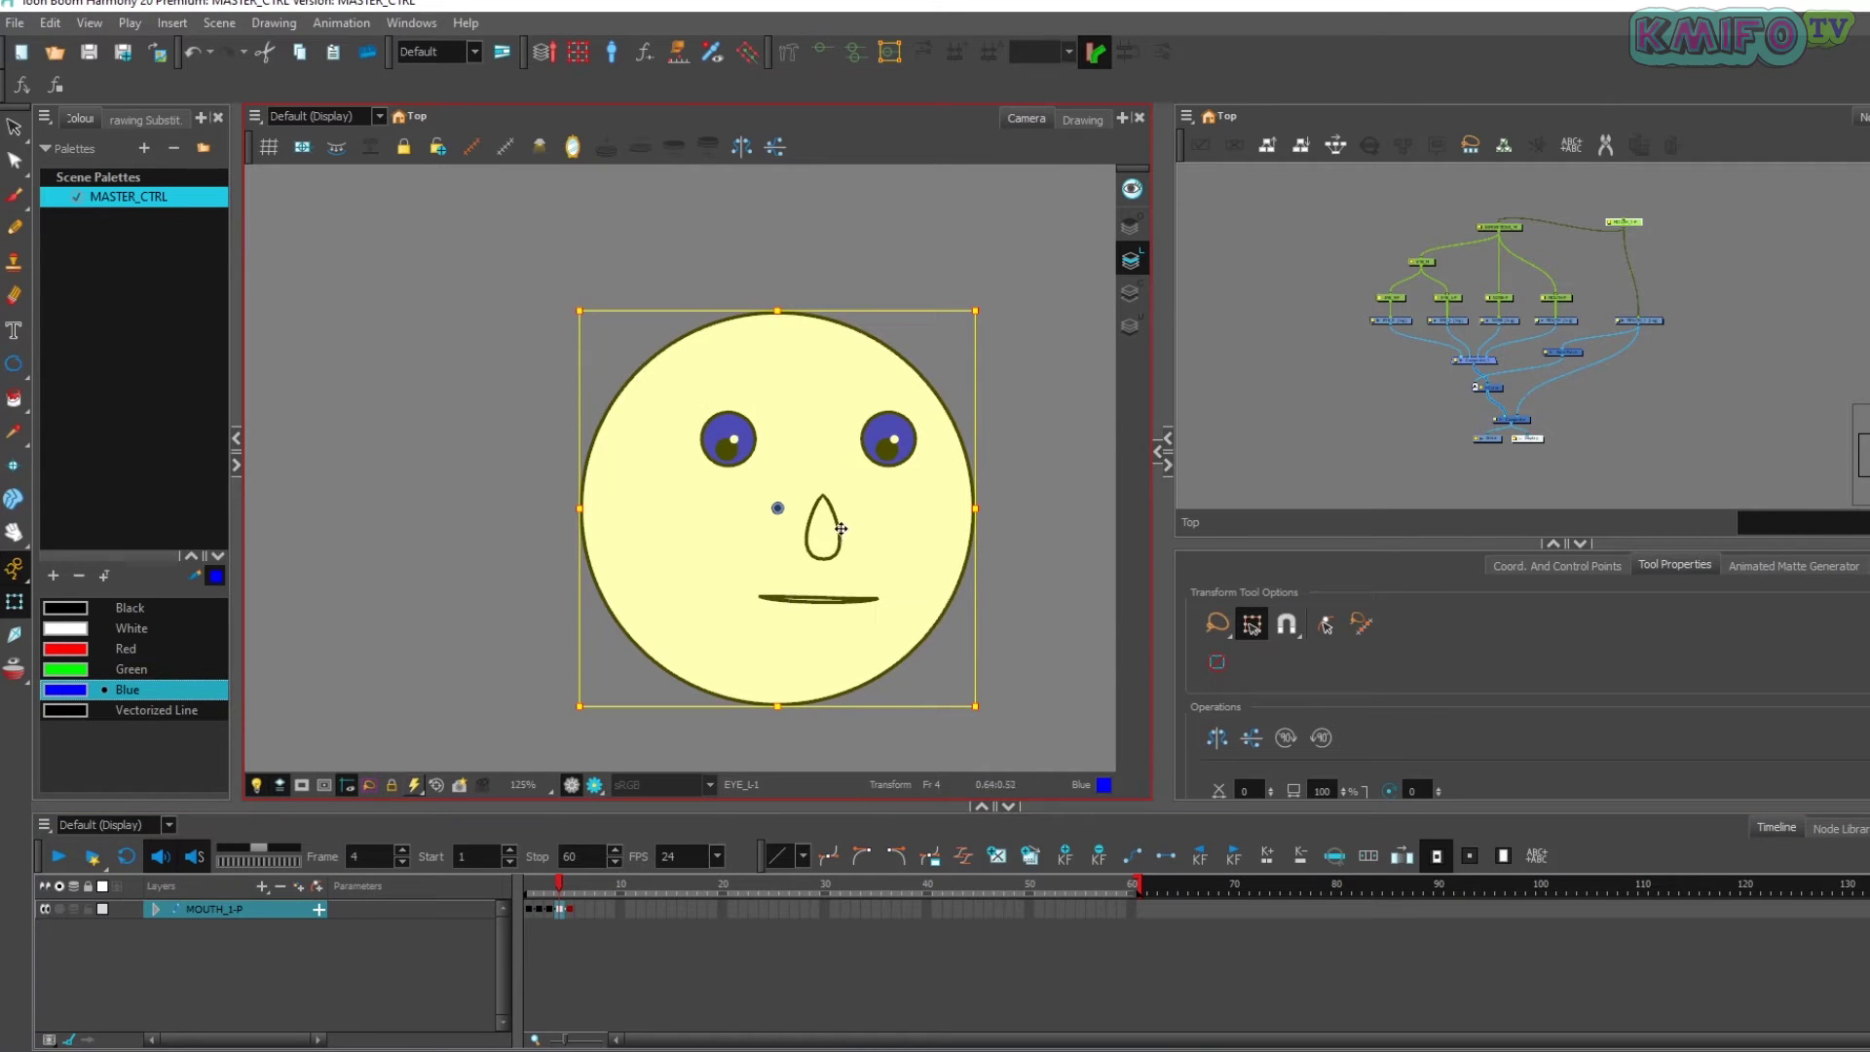
key(period)
key(period)
key(period)
key(4)
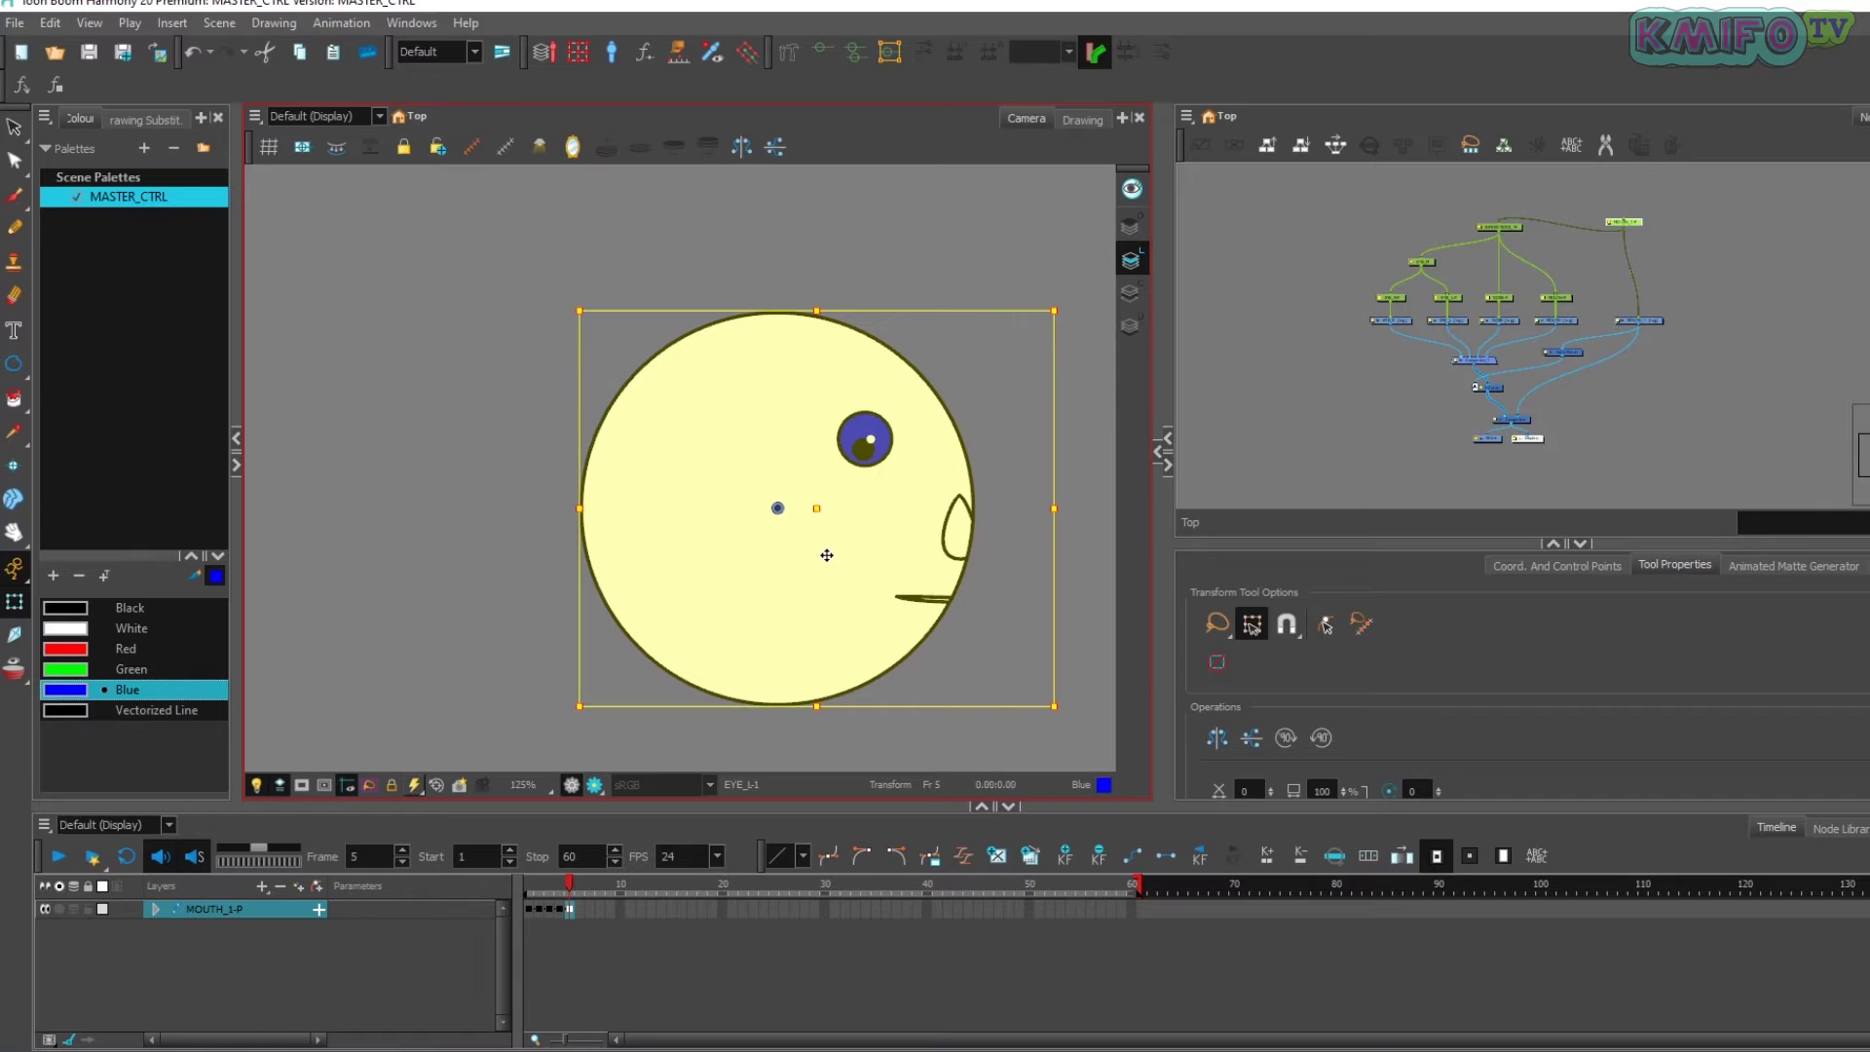
- Move the frame 4 and 5 keyframes one frame later and put a horizontally flipped copy of the front pose at frame 4
click(559, 909)
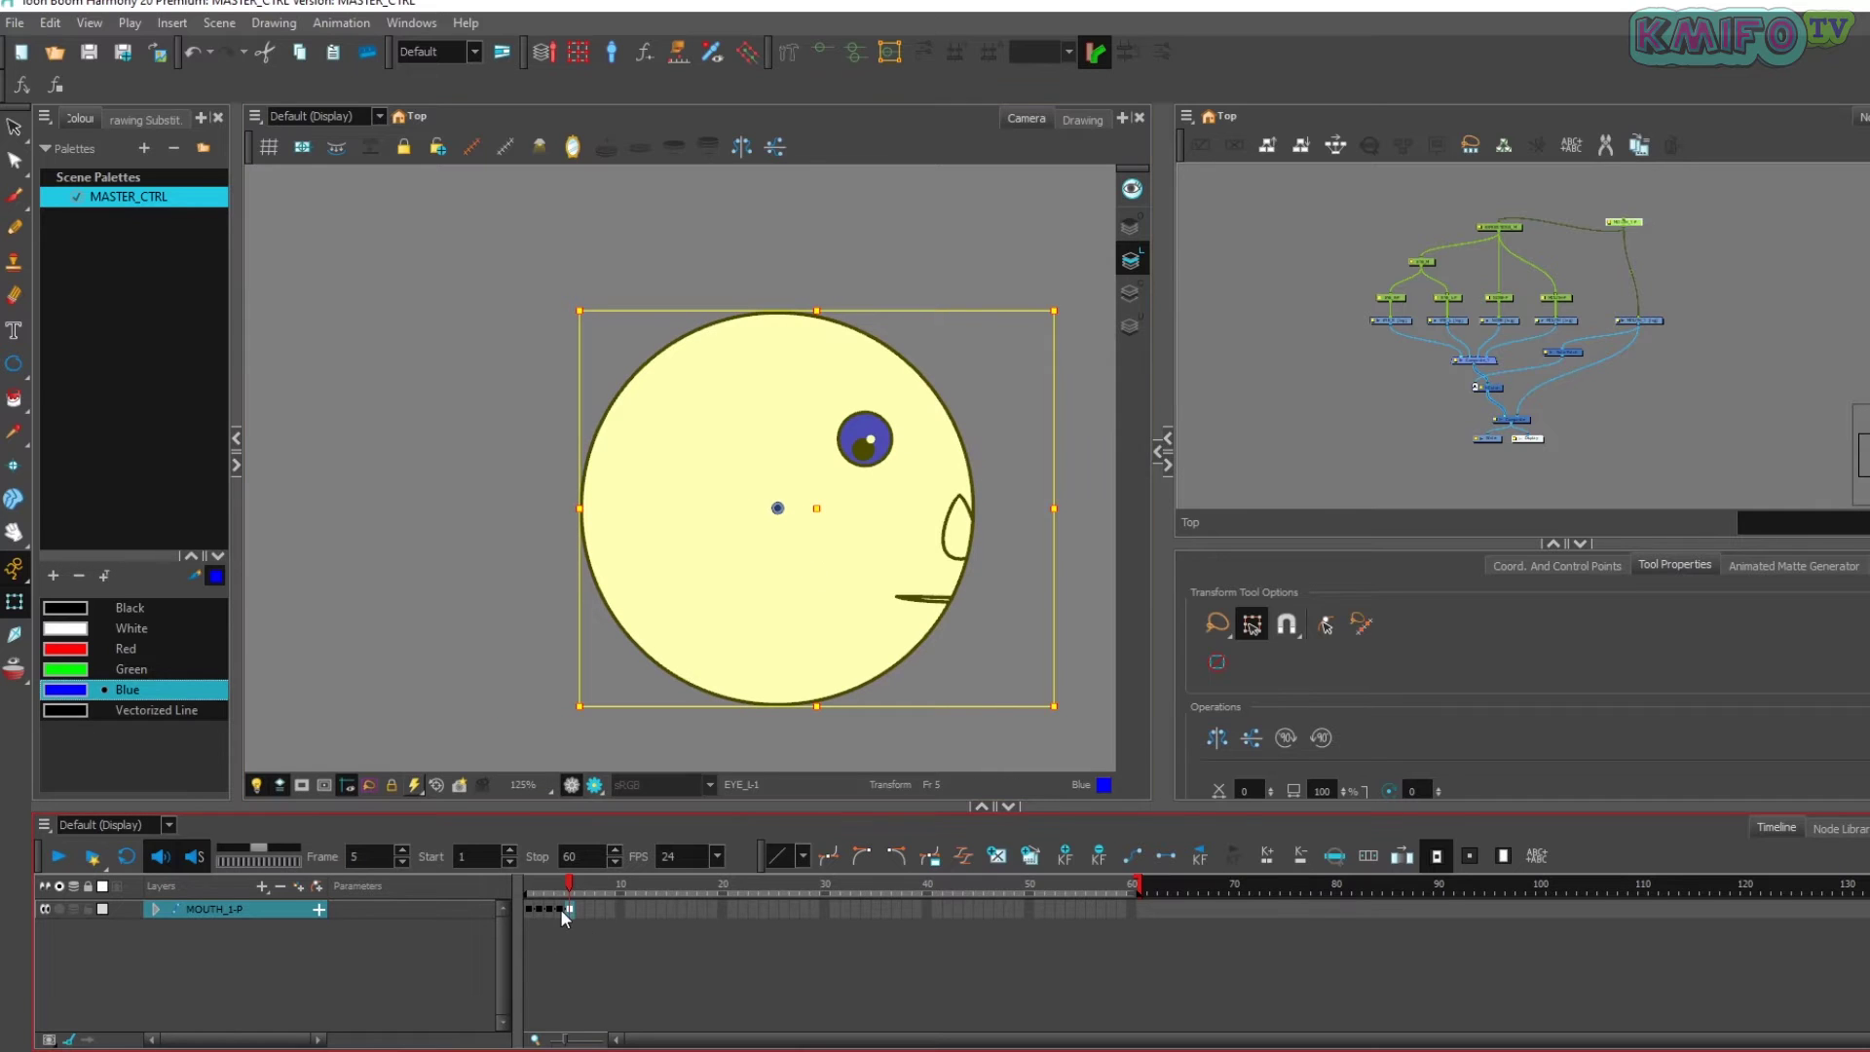
drag(570, 914, 568, 911)
click(559, 956)
click(548, 910)
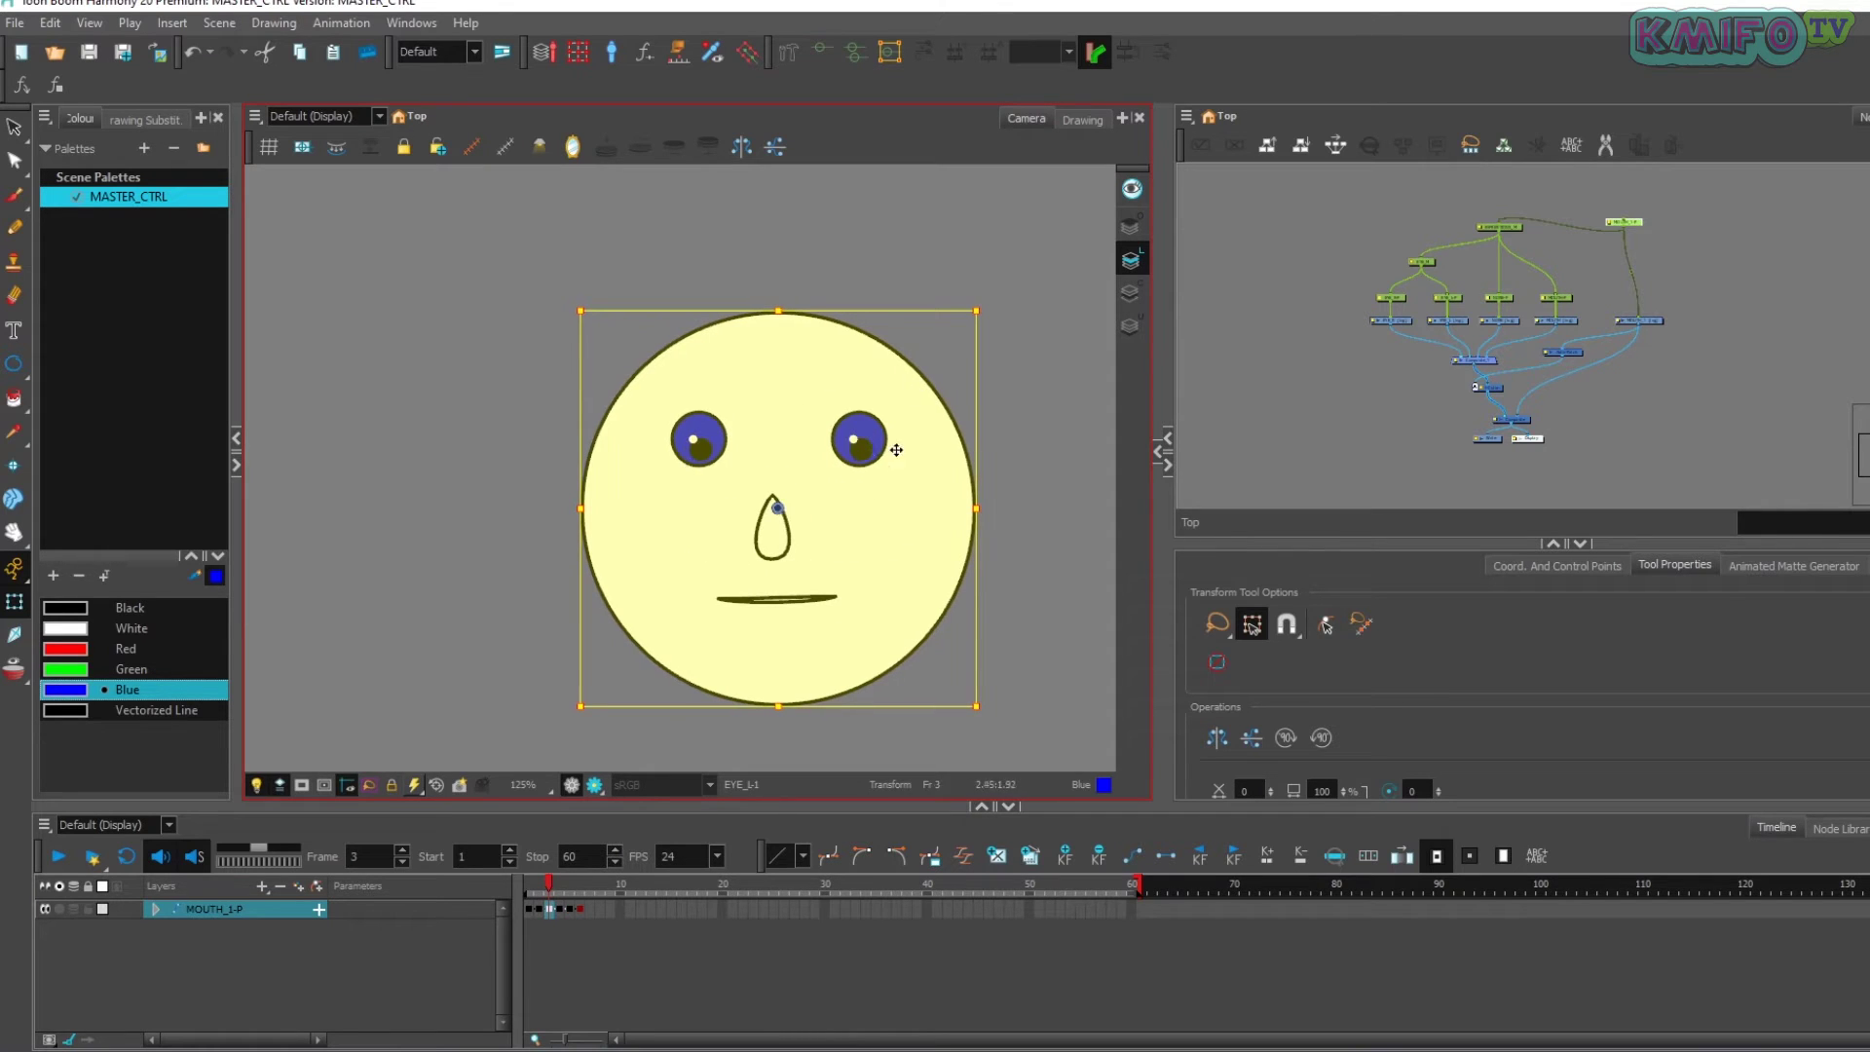
click(542, 891)
mouse_move(542, 891)
mouse_down()
mouse_move(575, 882)
mouse_move(518, 889)
mouse_move(559, 878)
mouse_up()
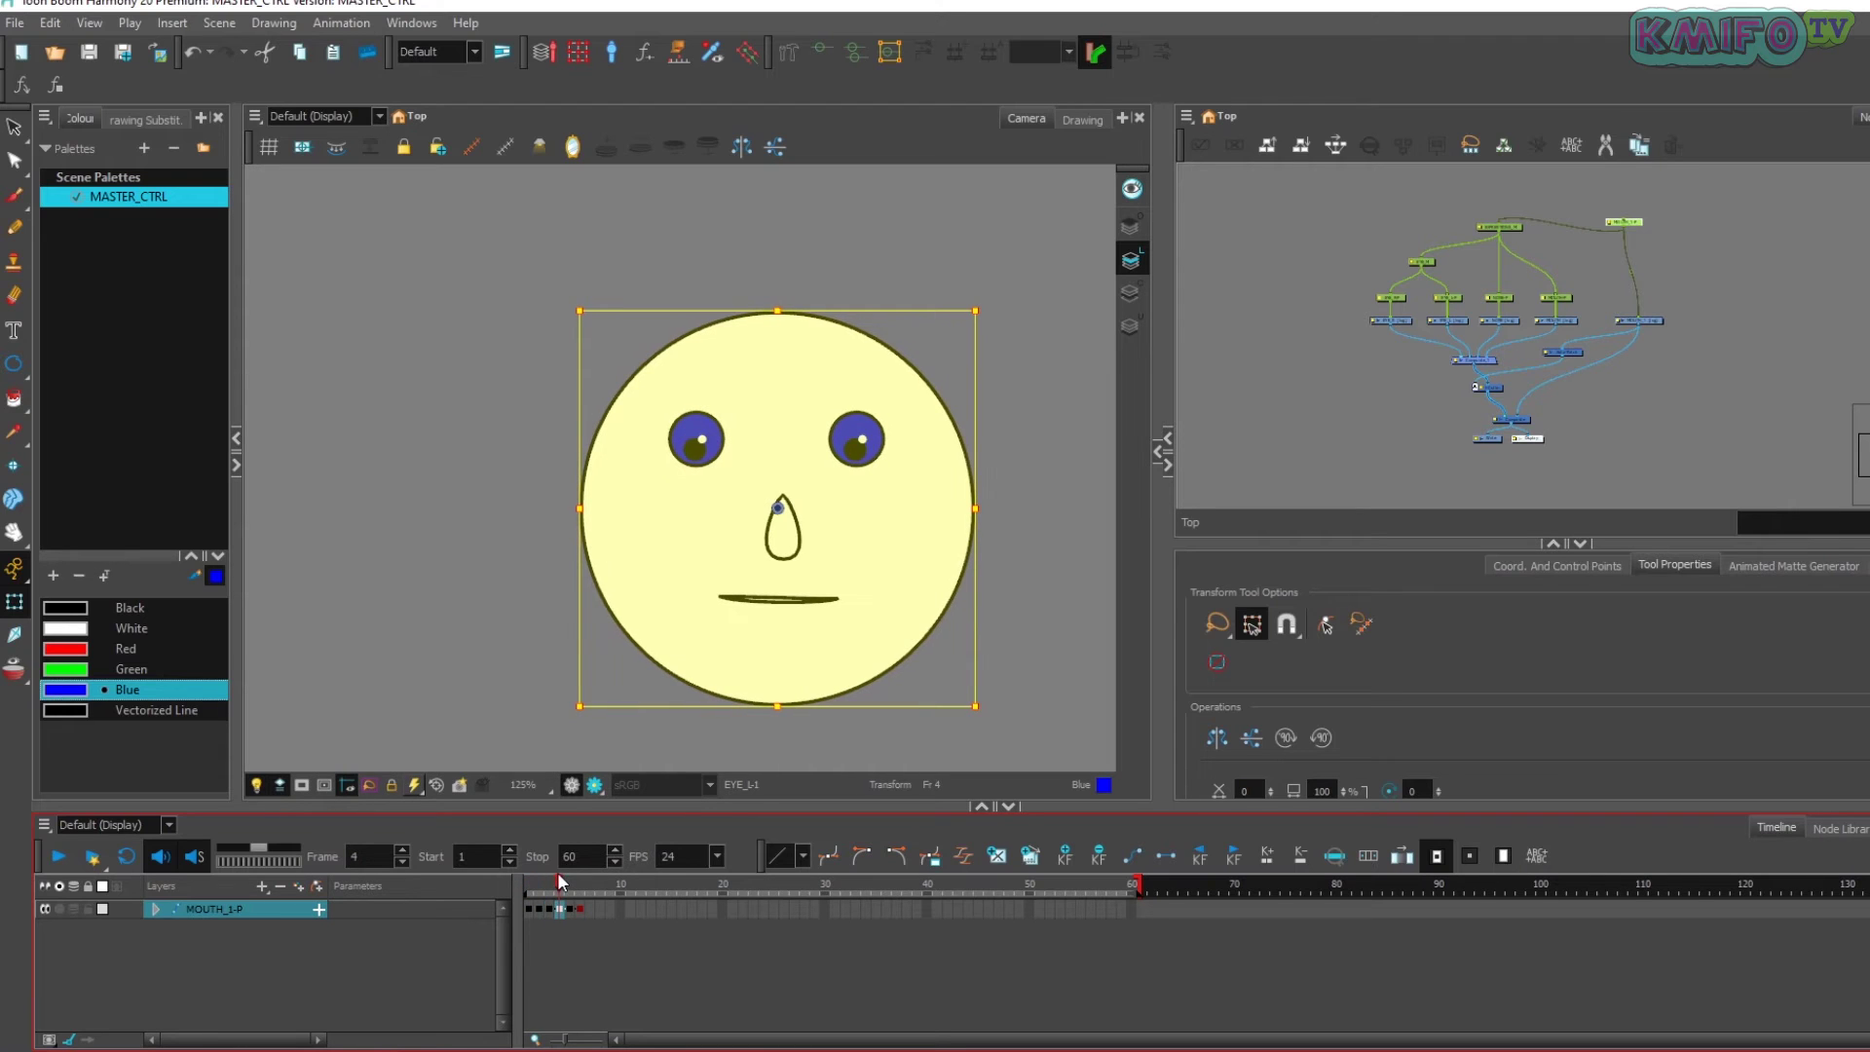
- Select the top MOUTH_1-P peg in the node network and open the Master Controller Grid Wizard for it
click(1388, 225)
scroll(1388, 225, down, 1)
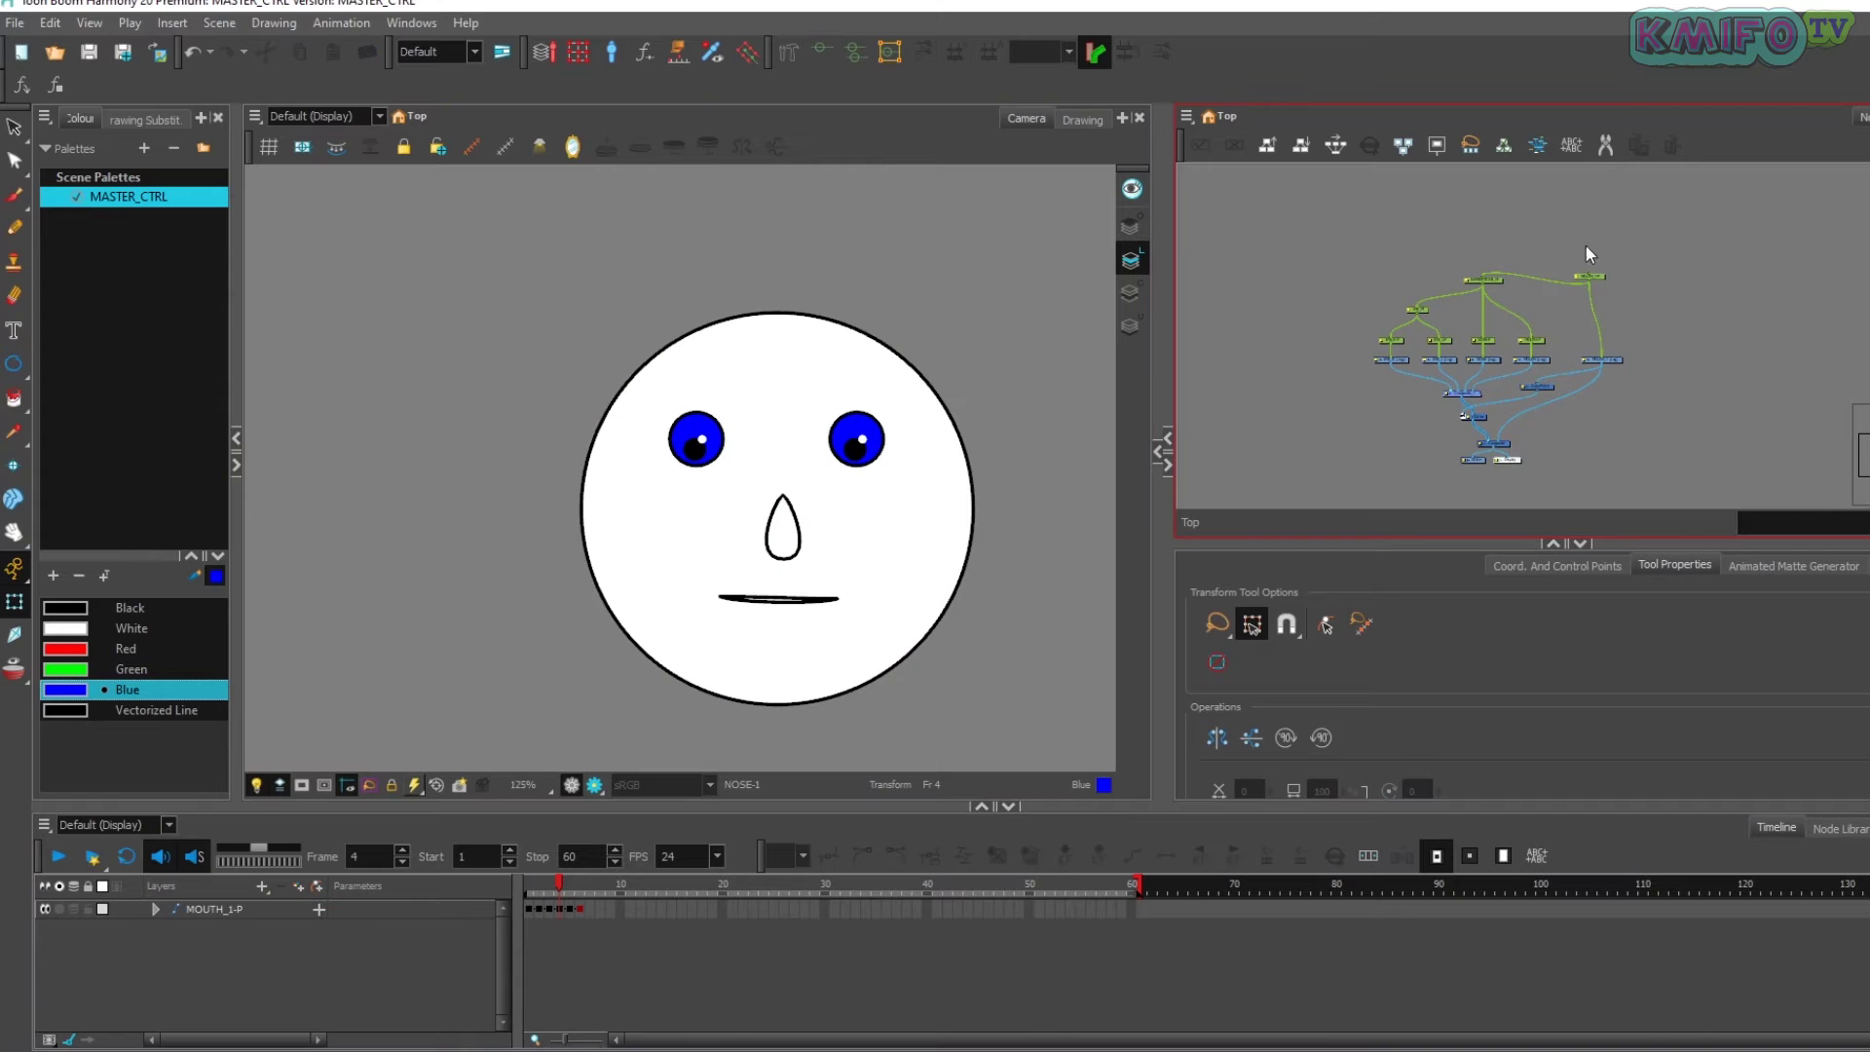
drag(1559, 231, 1739, 318)
click(1422, 263)
drag(1434, 266, 1739, 337)
drag(1391, 236, 1616, 308)
click(1587, 276)
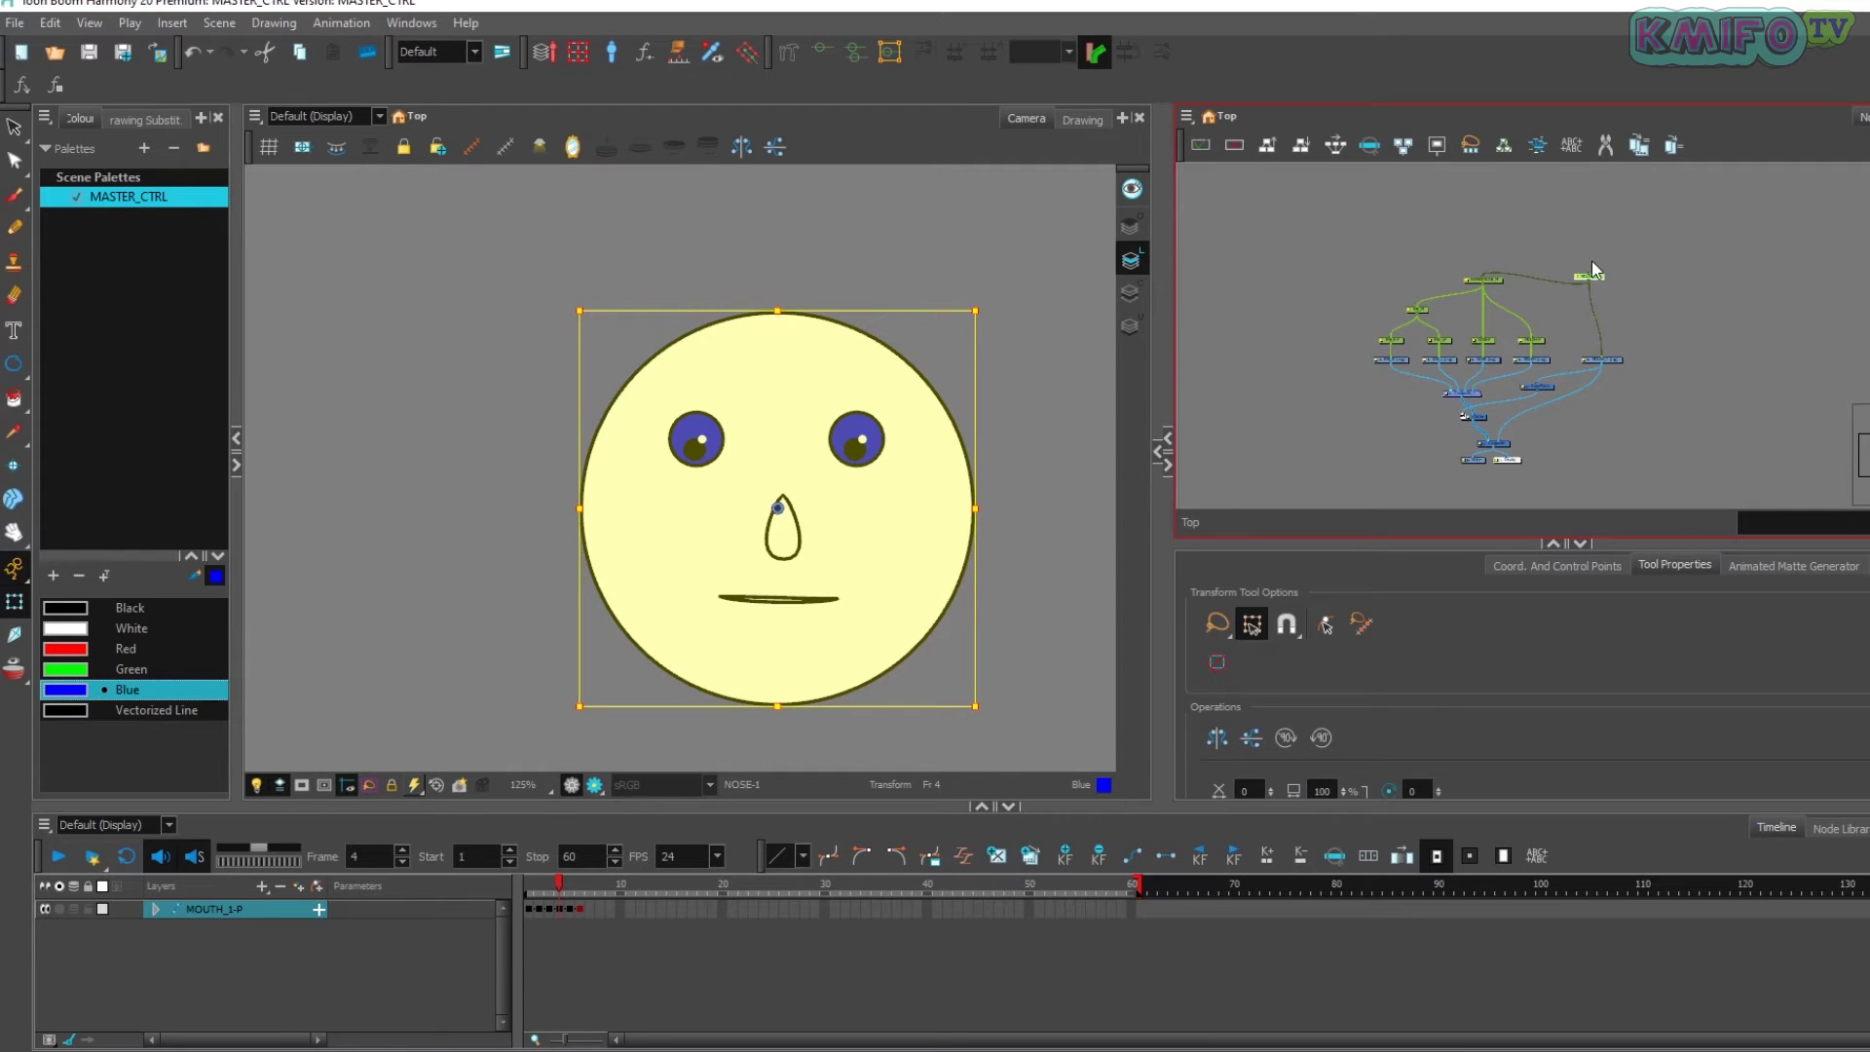
click(577, 55)
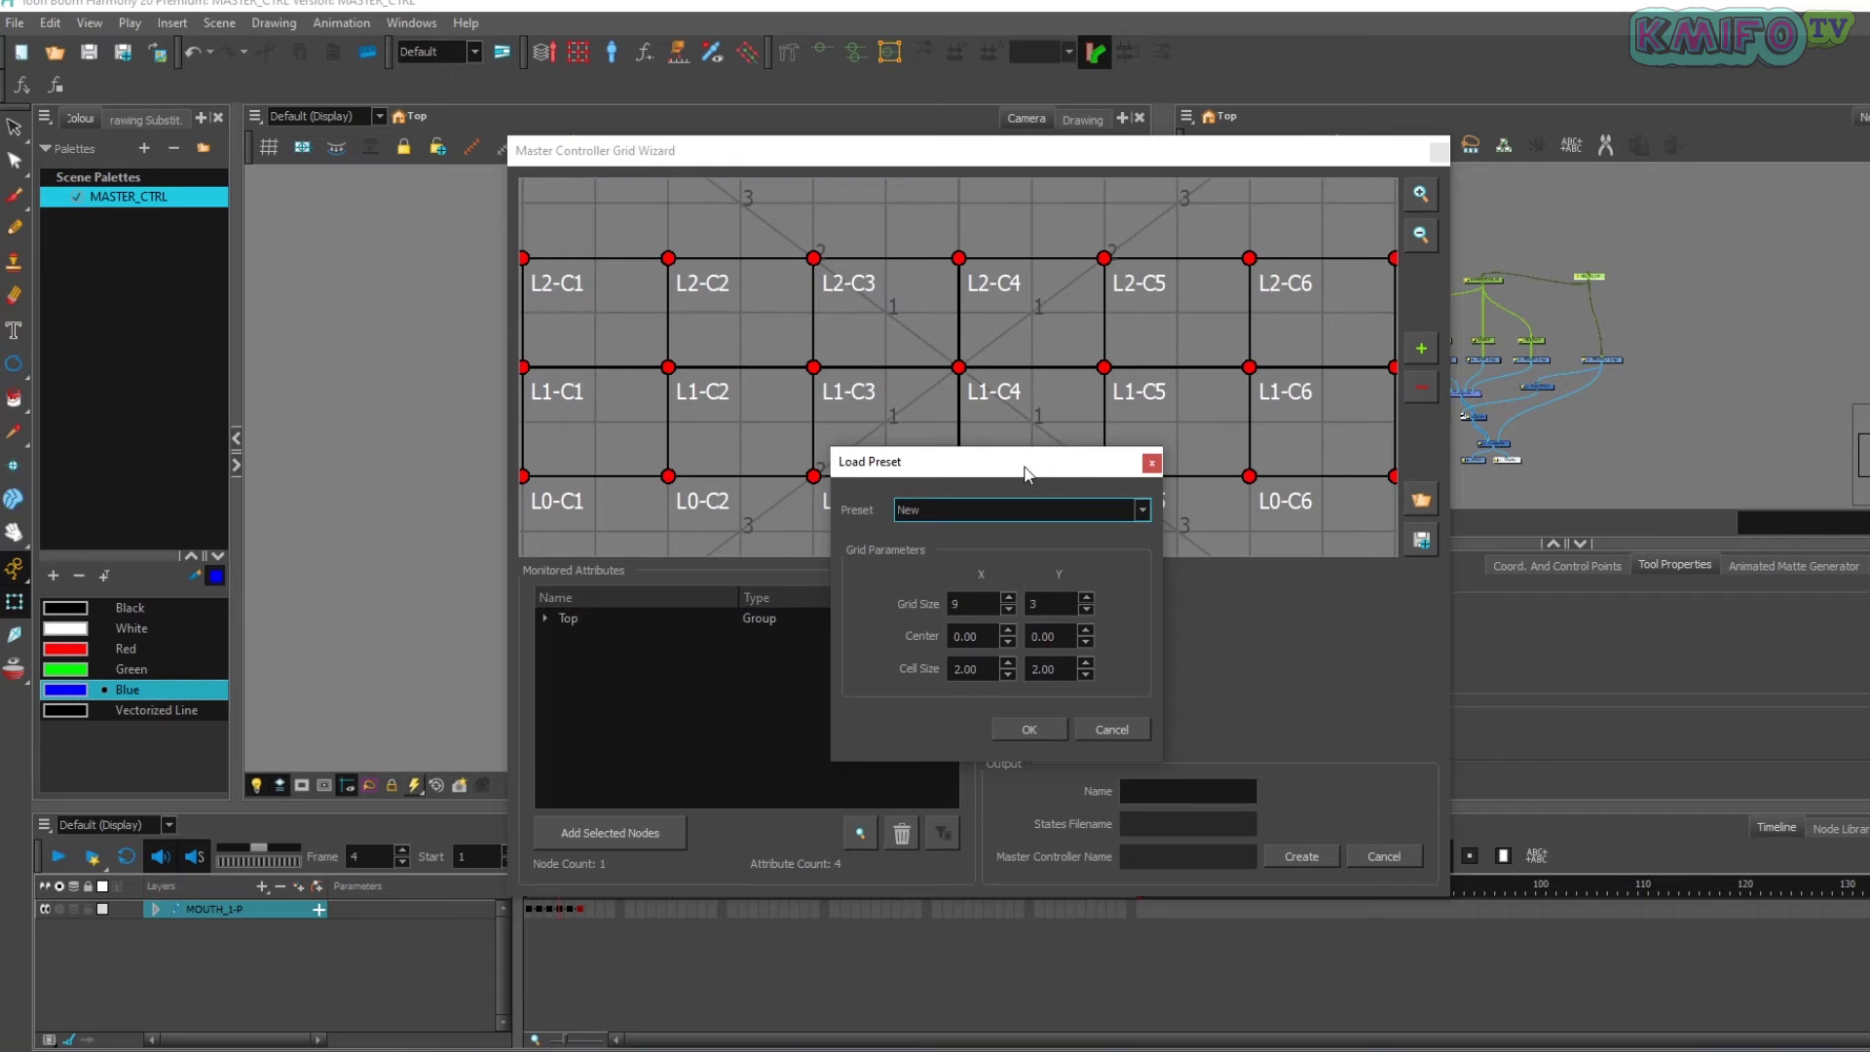
- Cancel the Load Preset dialog and move the Master Controller Grid Wizard aside to uncover the timeline keyframes
drag(1025, 472, 1128, 459)
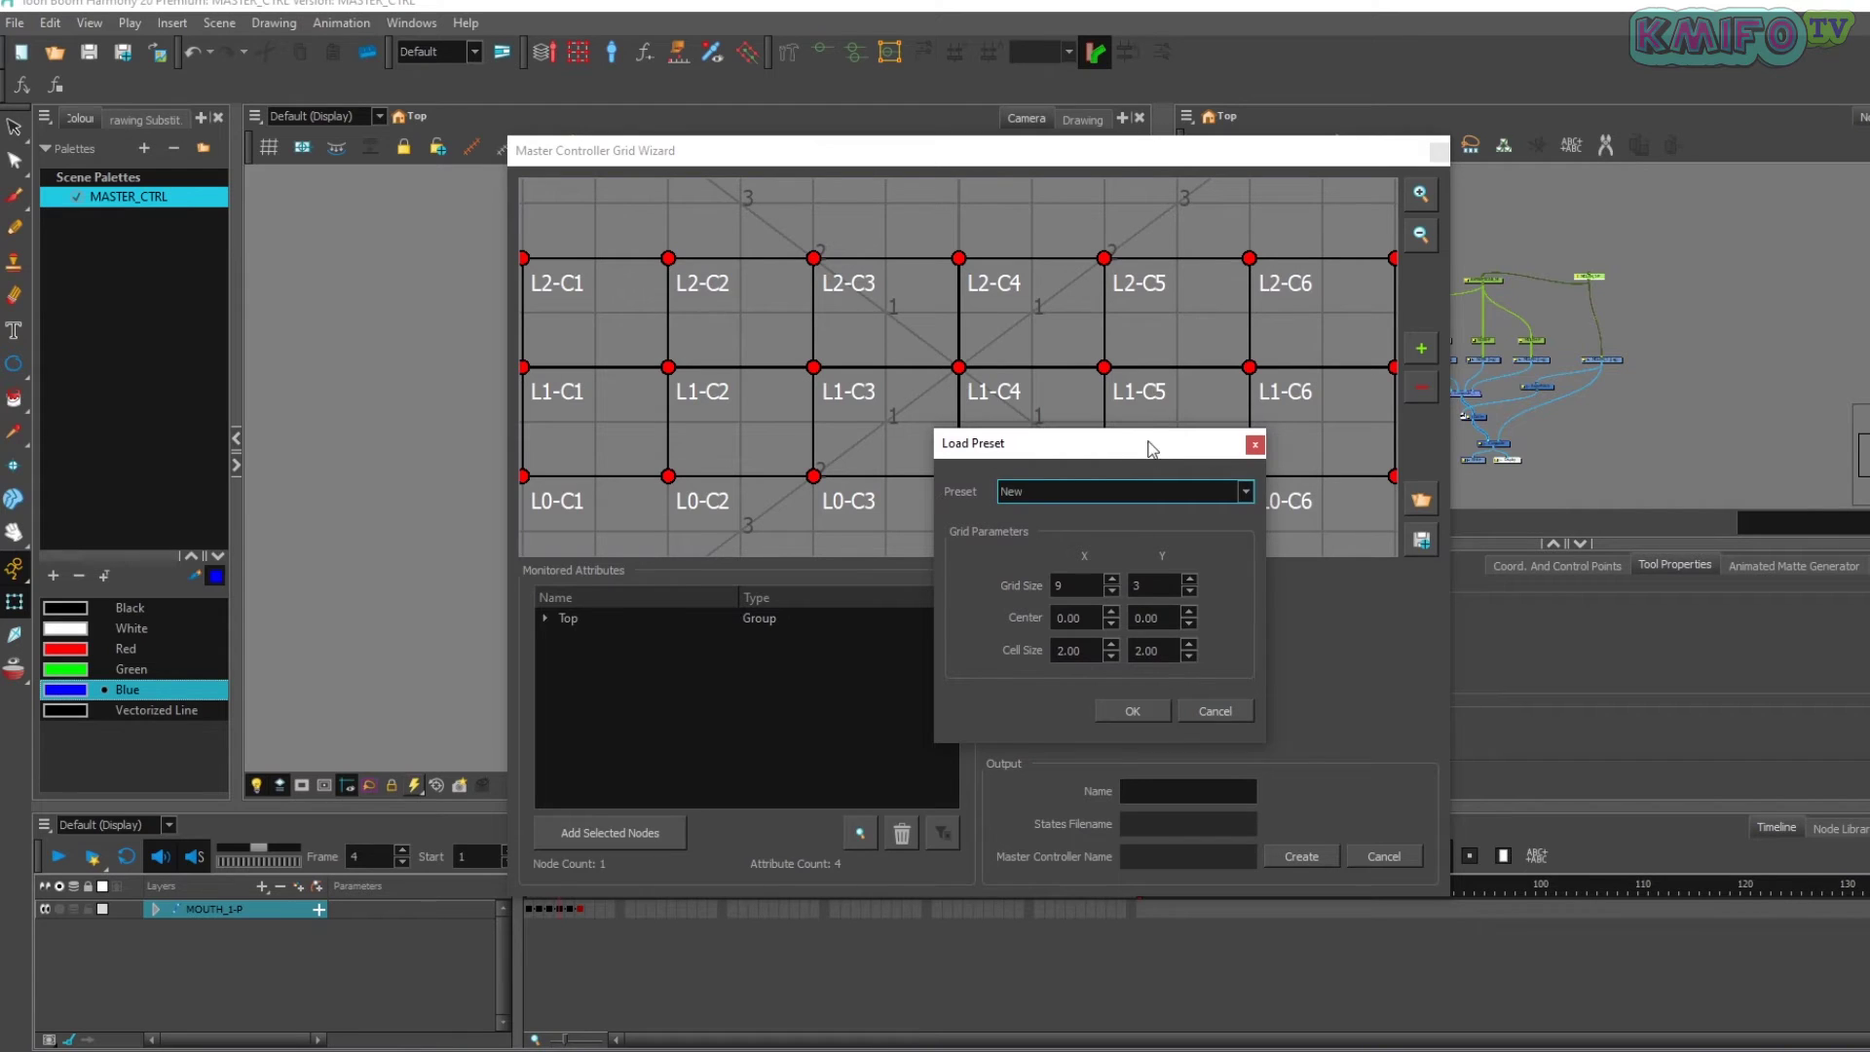
key(Escape)
drag(1121, 149, 1439, 176)
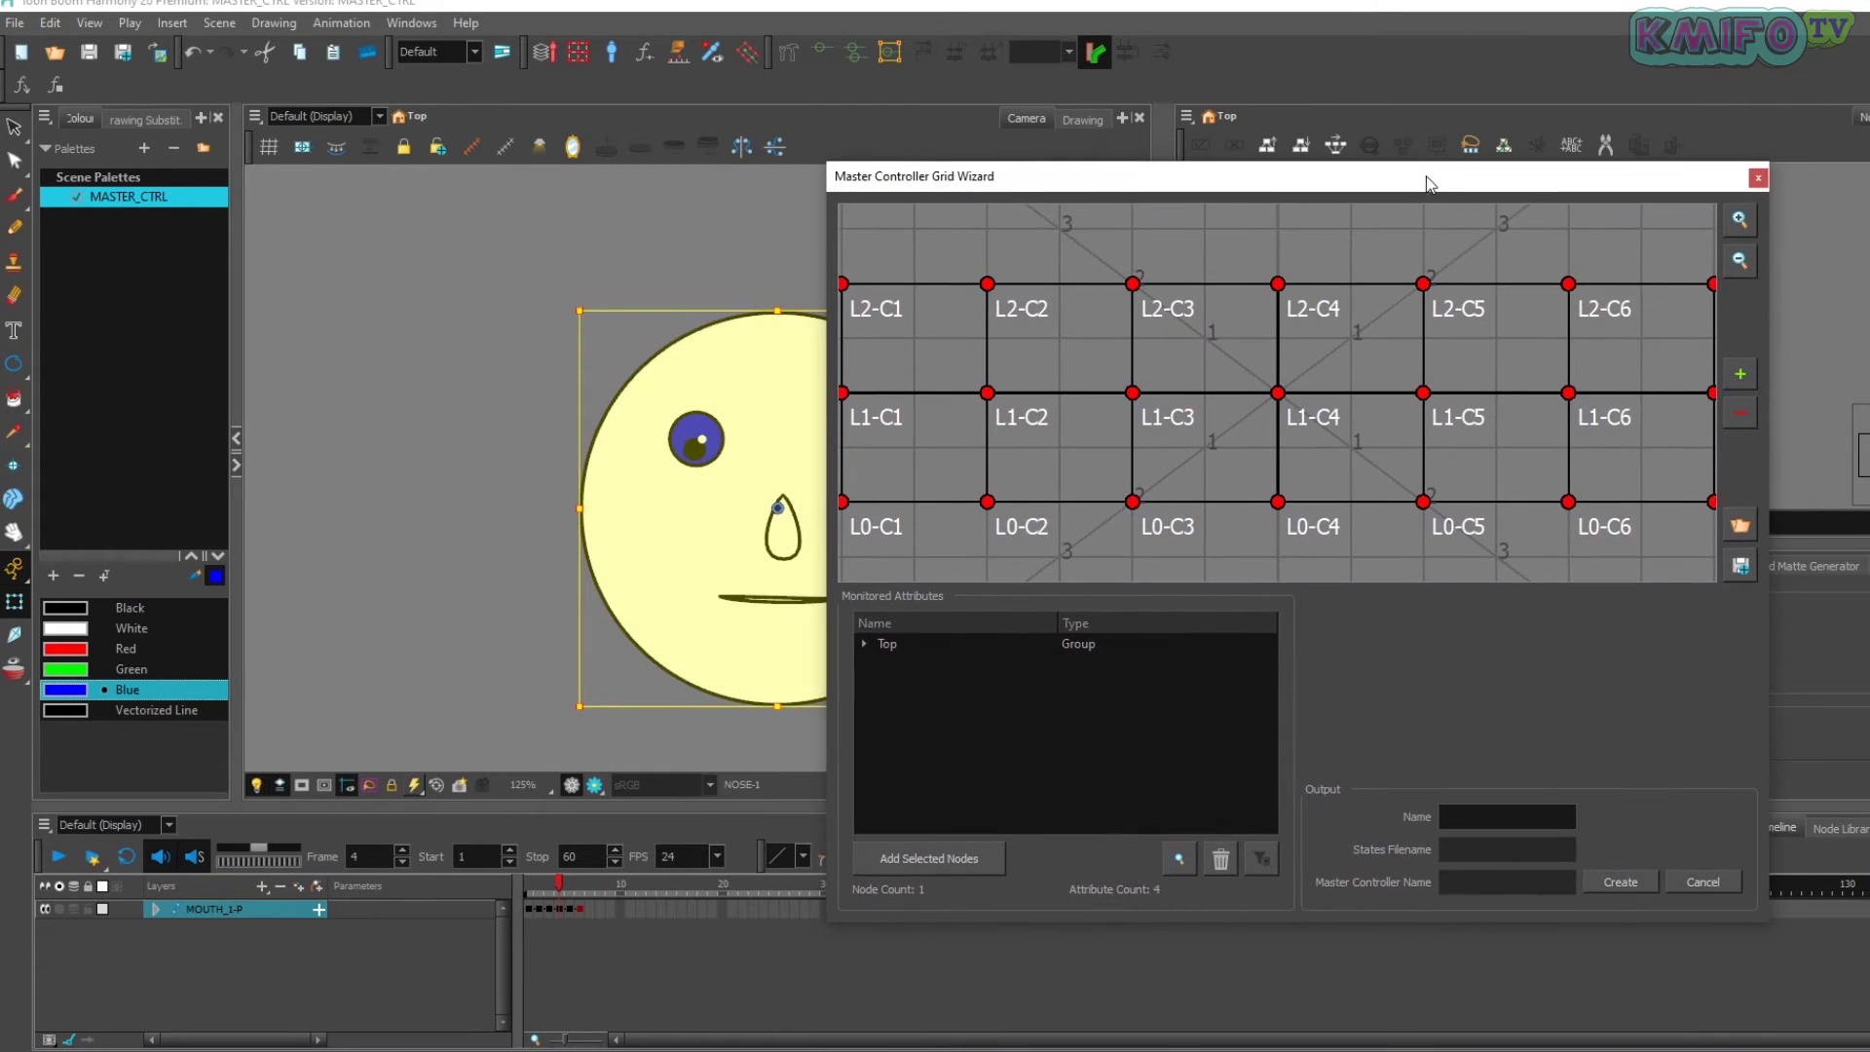
- Go through the MOUTH_1-P keyframes from frame 1 to frame 6 to review the head-turn poses
click(527, 909)
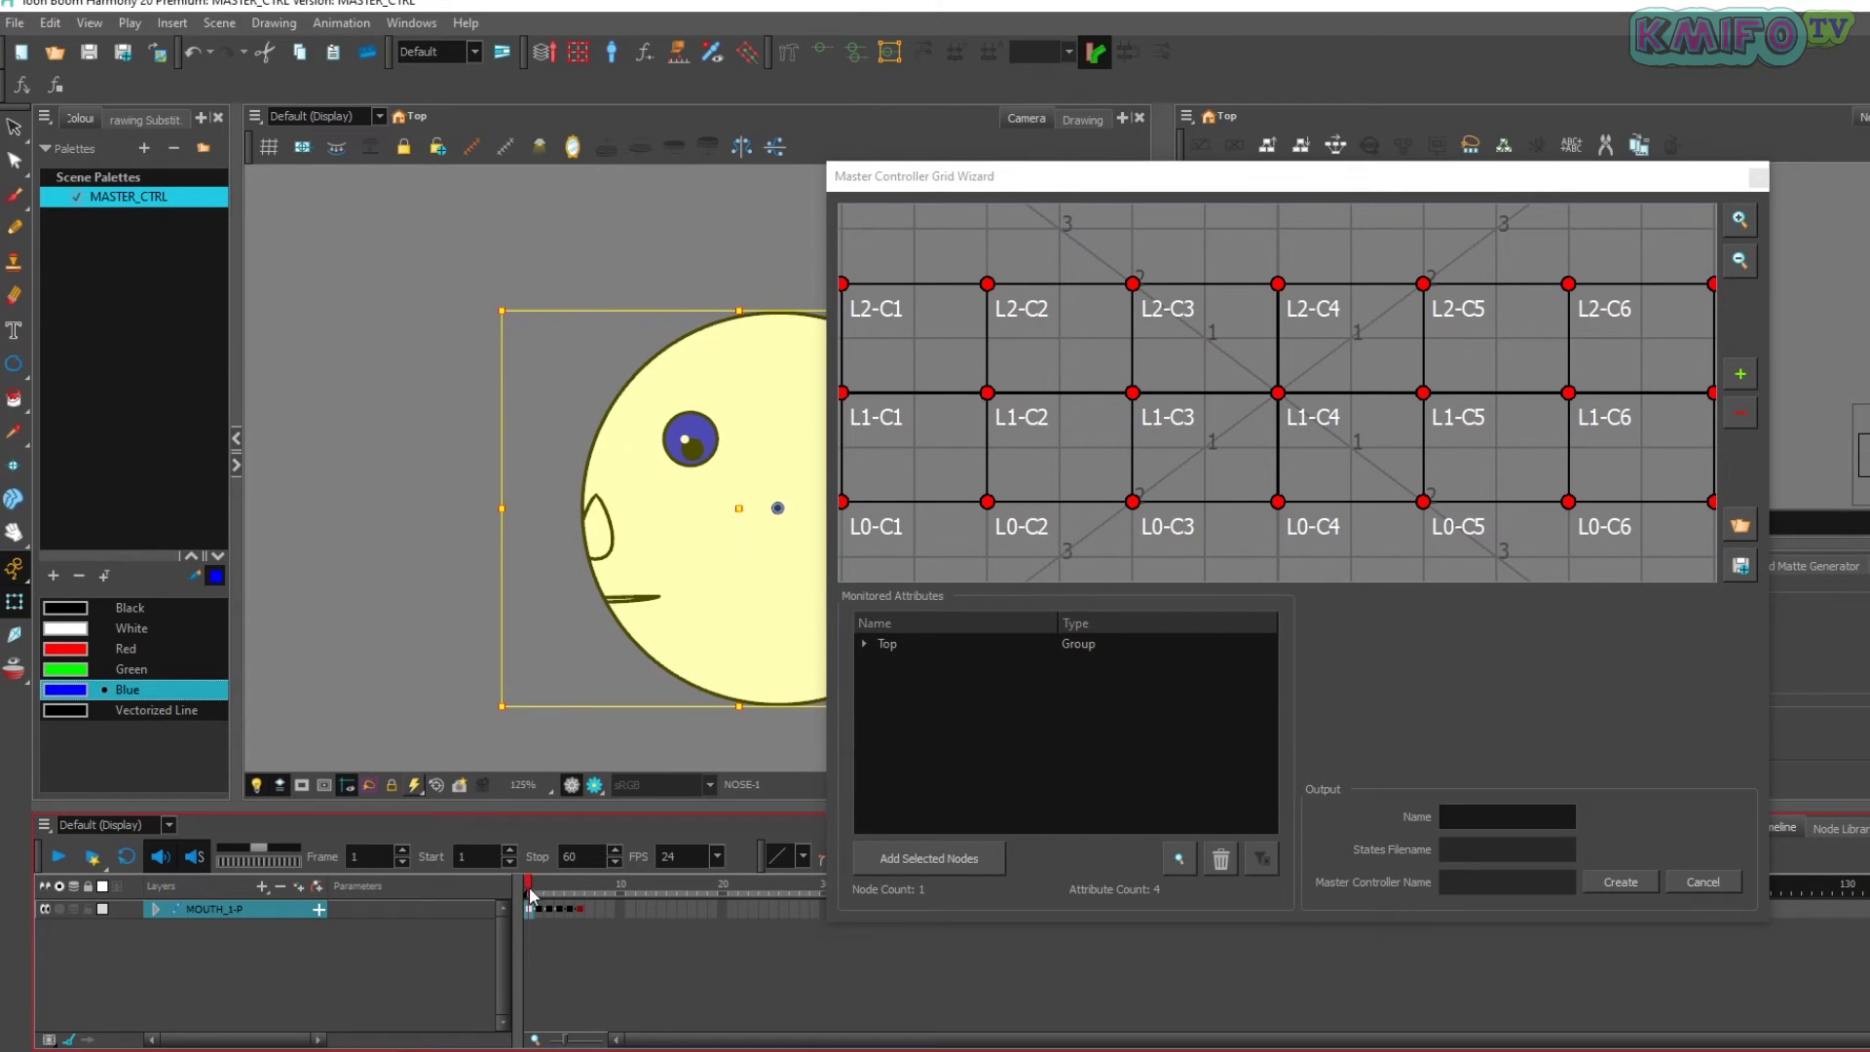
click(538, 911)
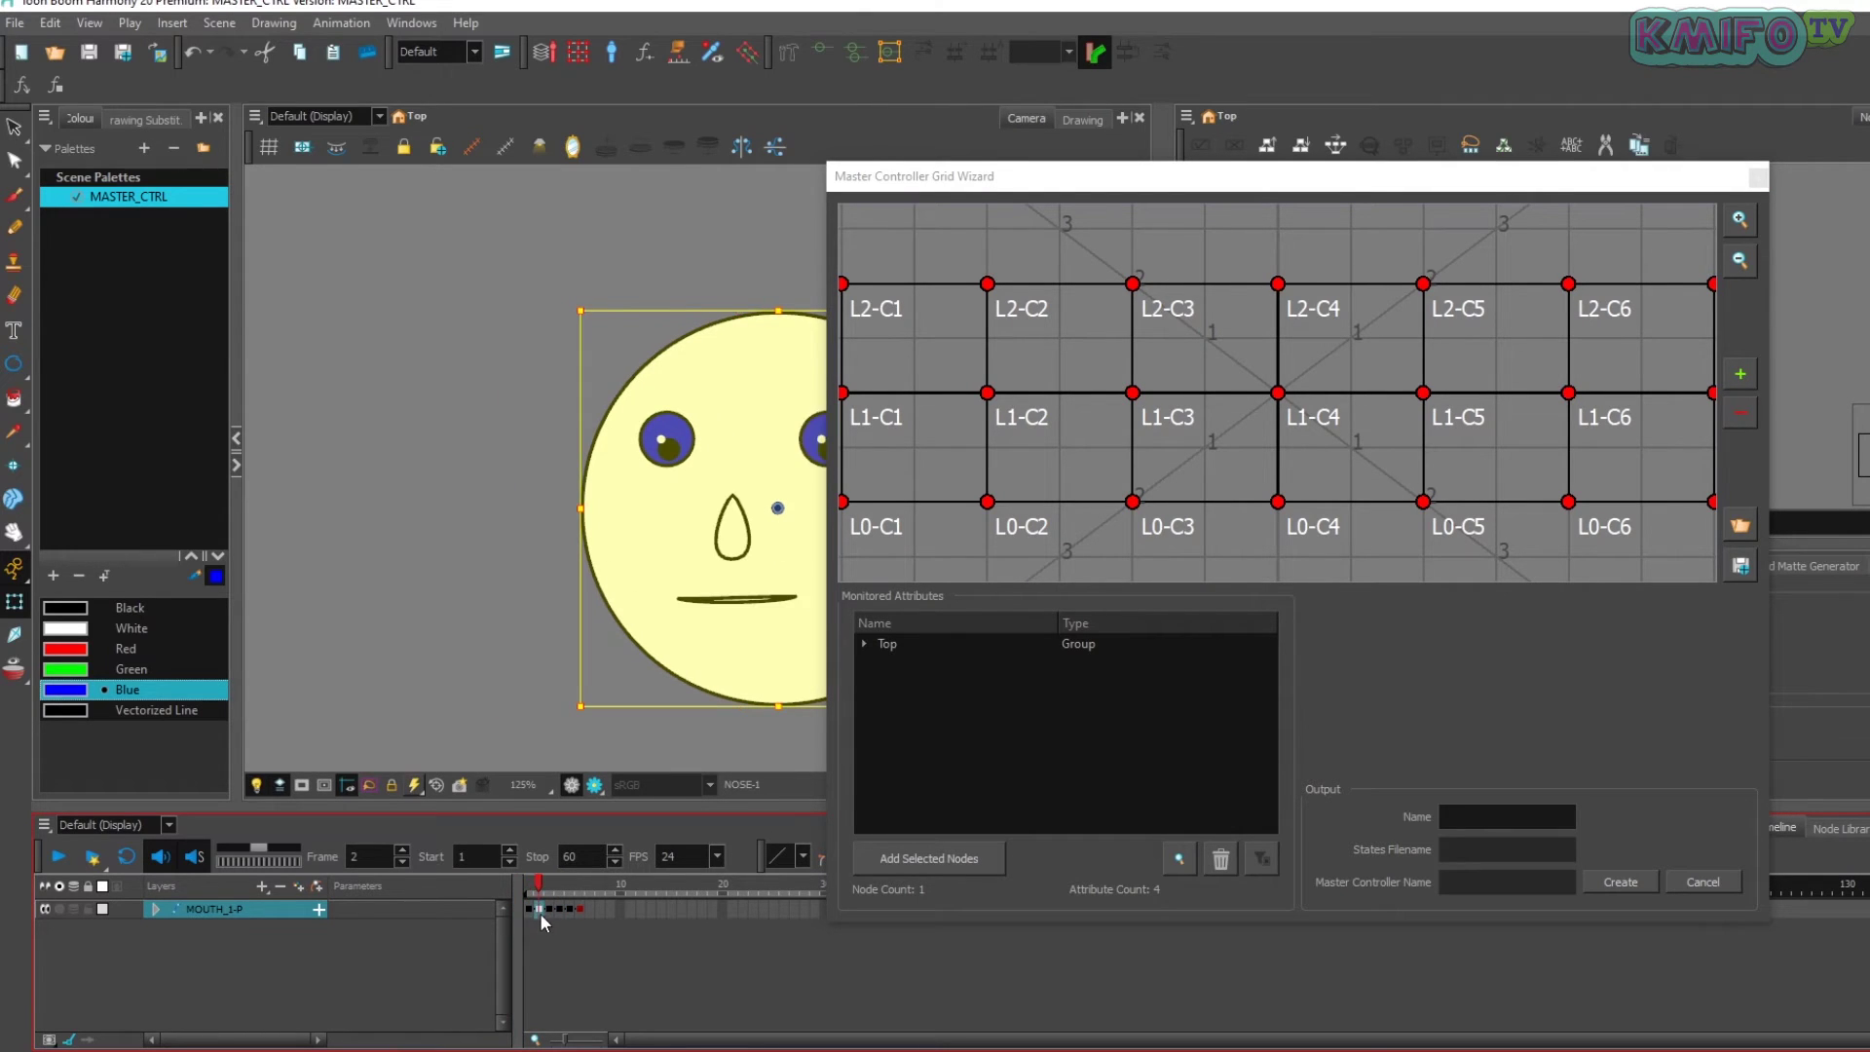
click(550, 913)
click(560, 915)
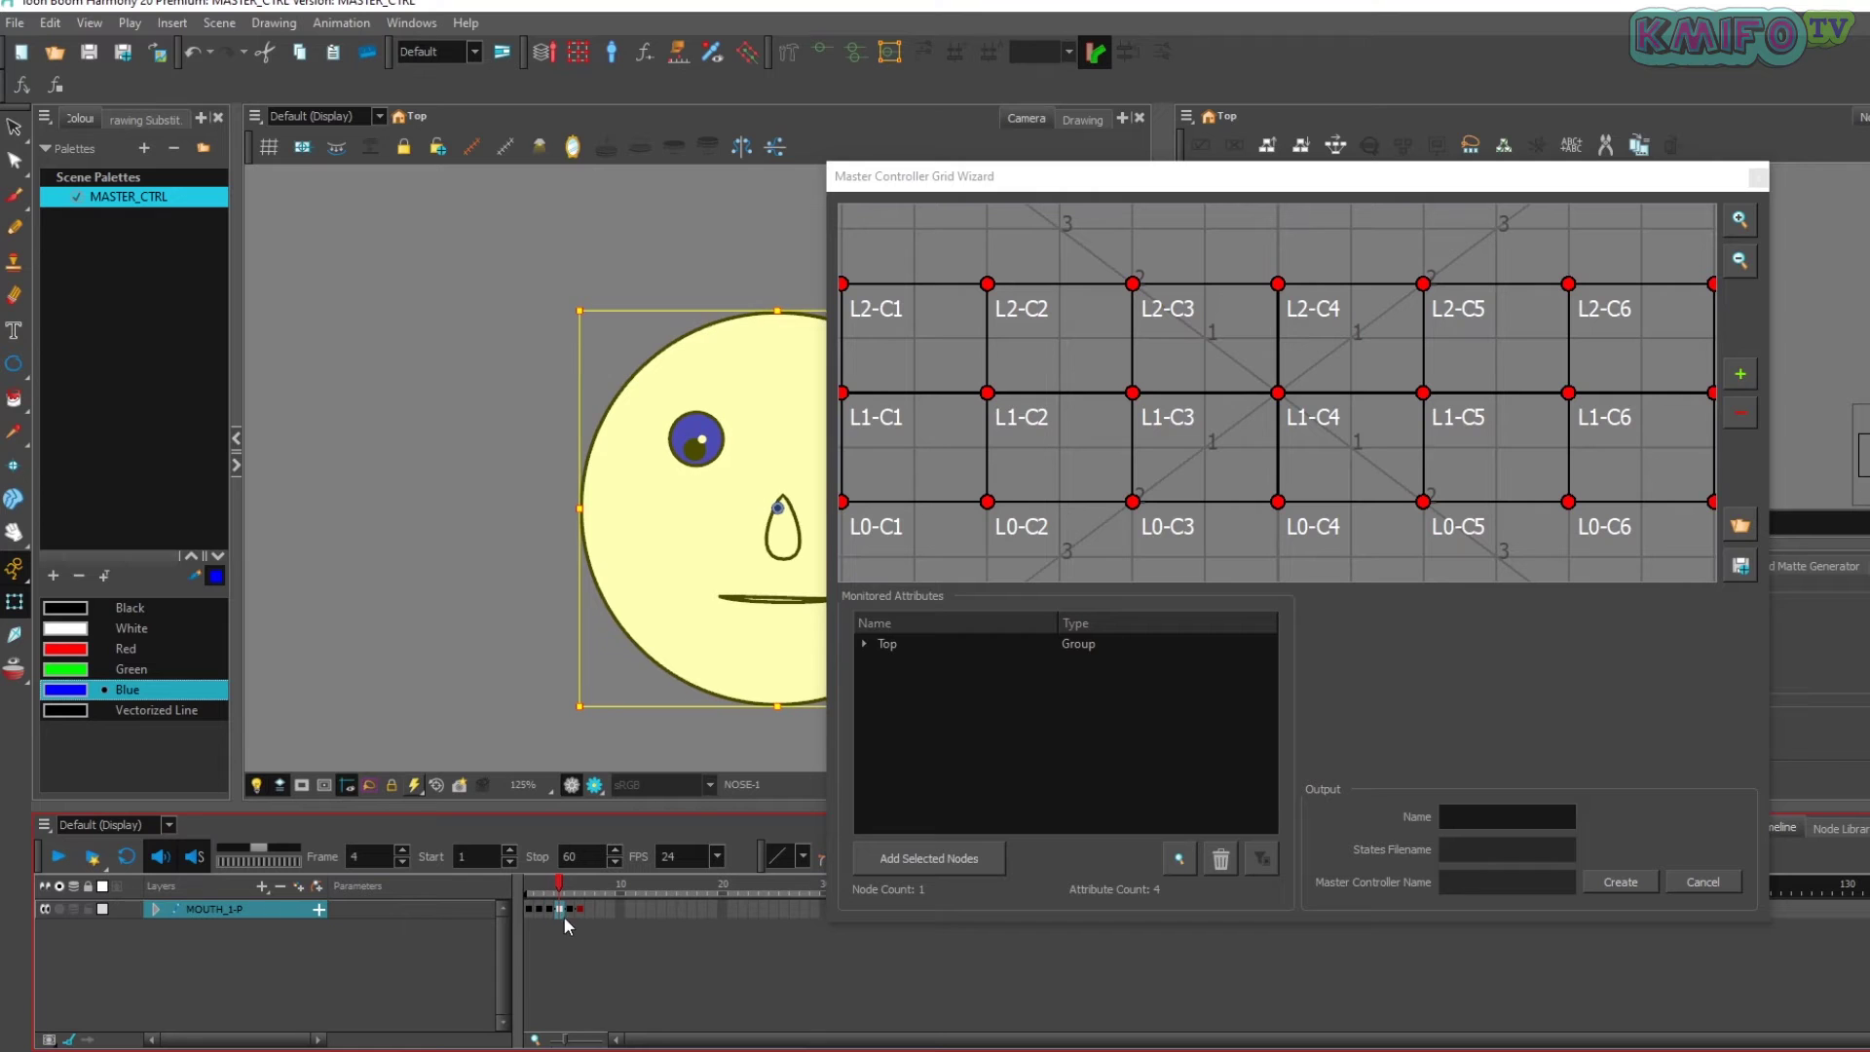
click(571, 910)
click(581, 910)
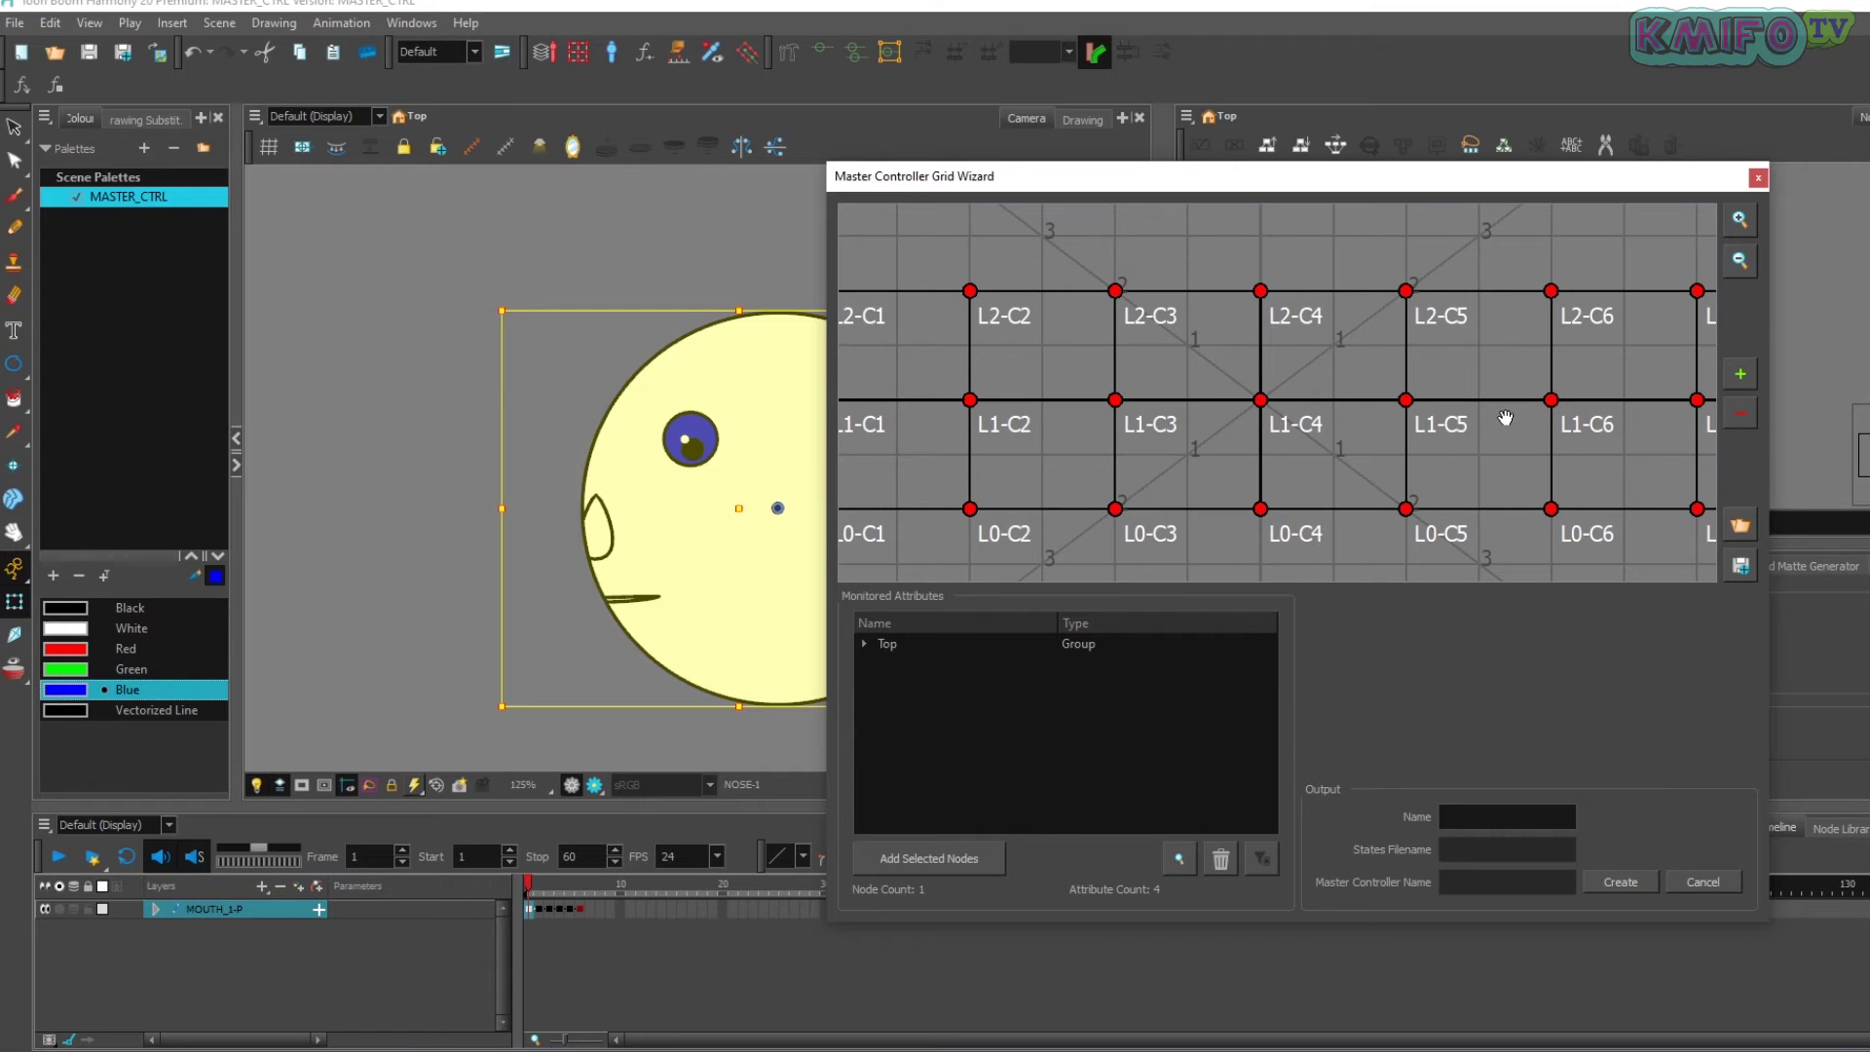
- Load a new grid preset with a grid size of 6 by 1 into the Master Controller Grid Wizard
click(1739, 526)
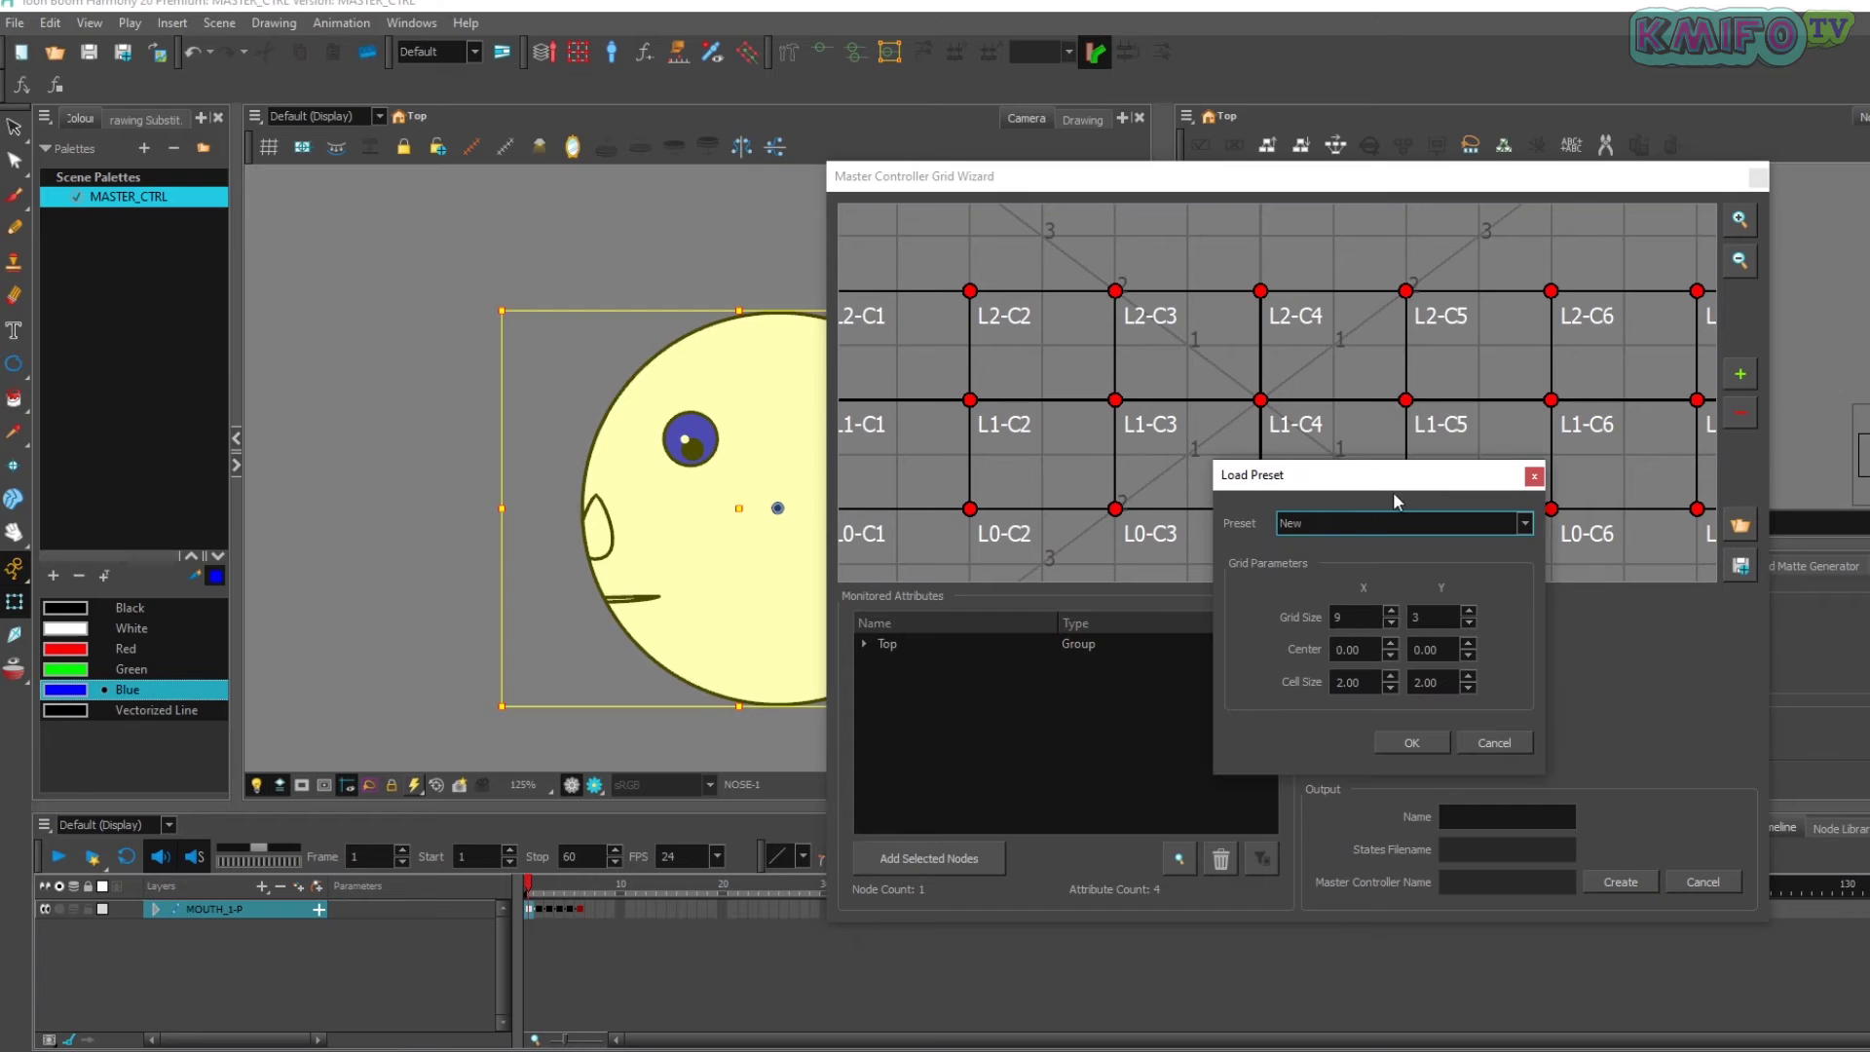
click(1349, 617)
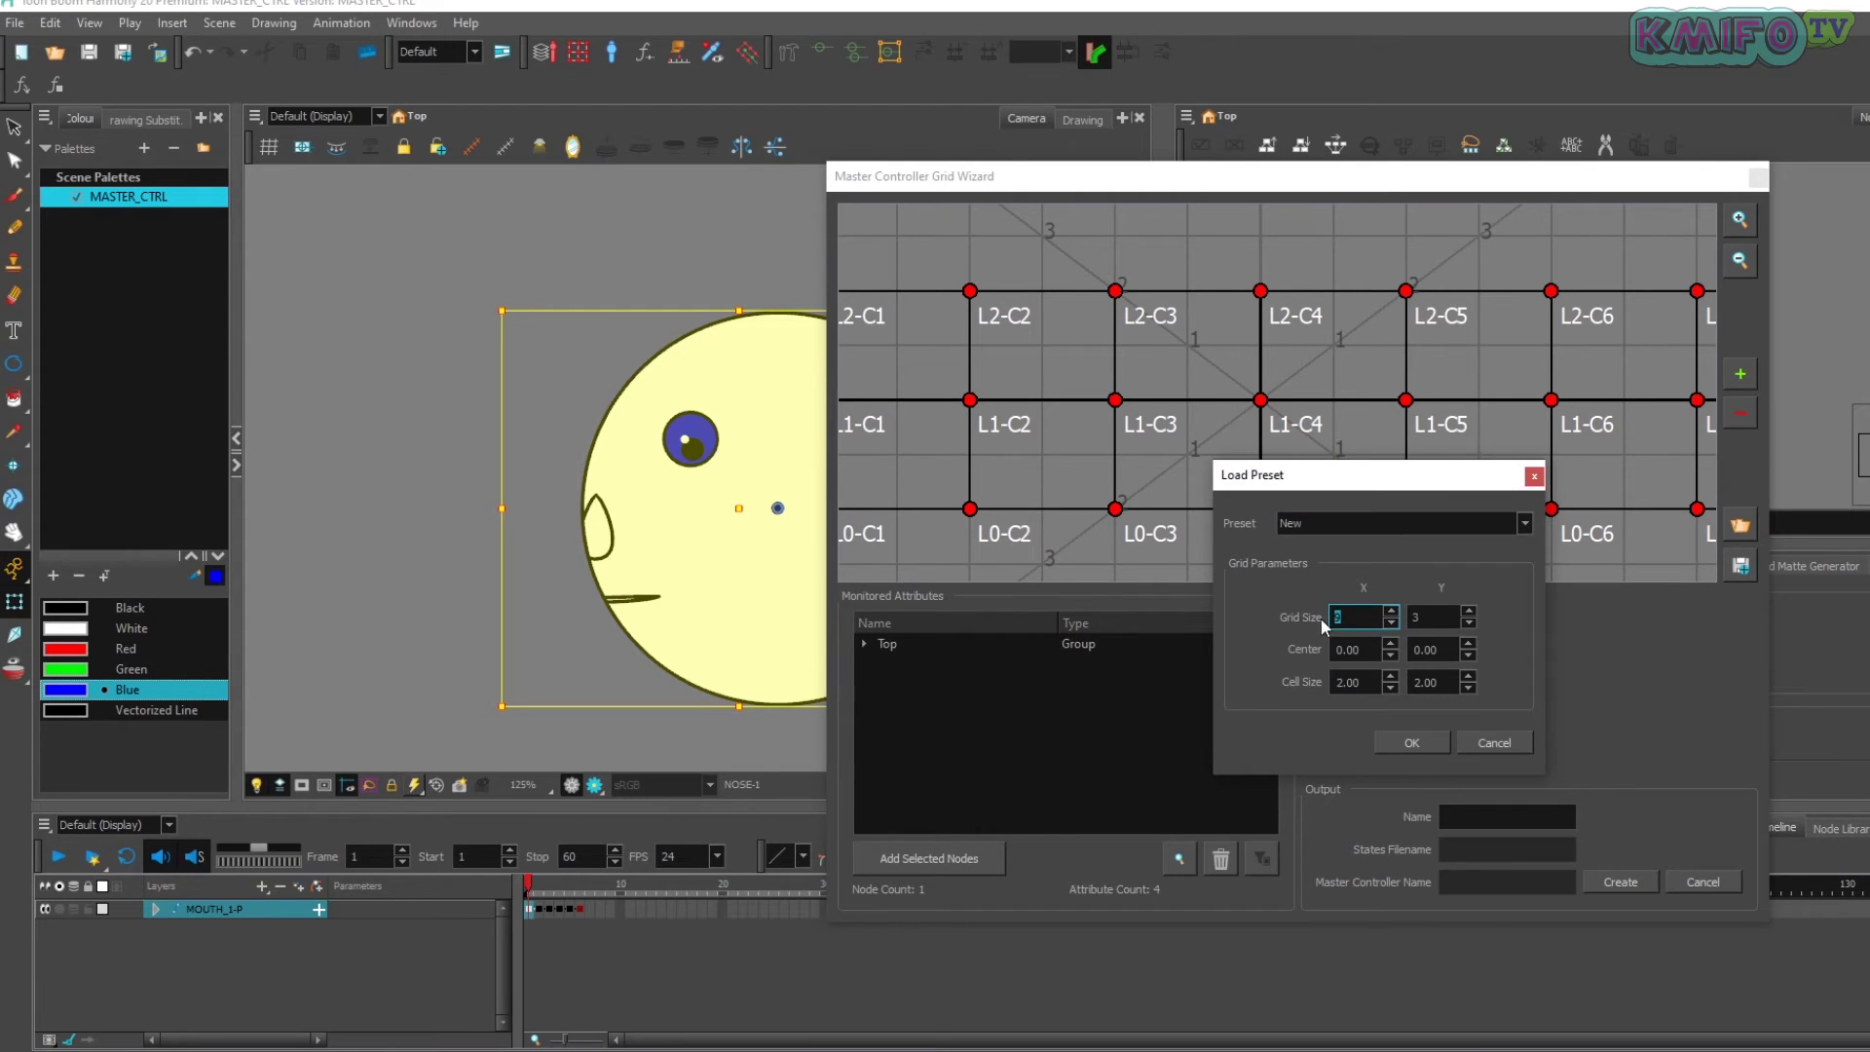
text(1)
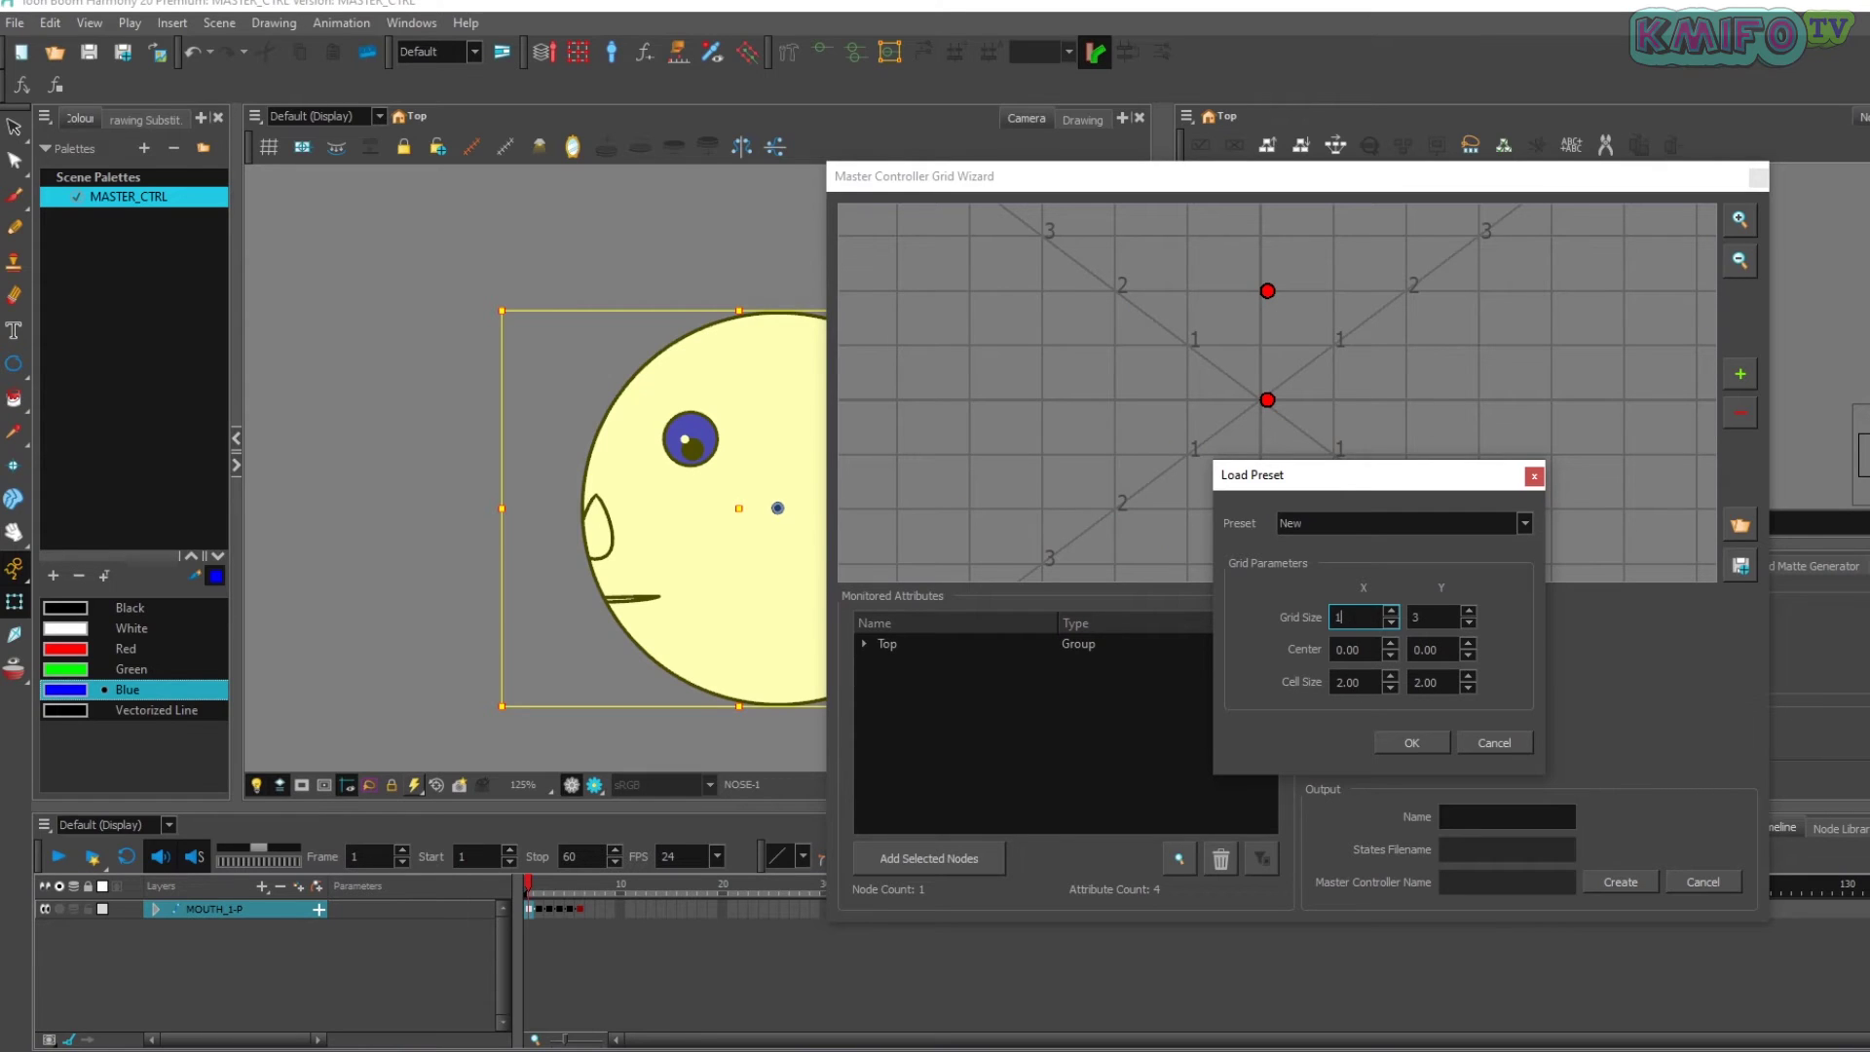
drag(1345, 471, 1548, 517)
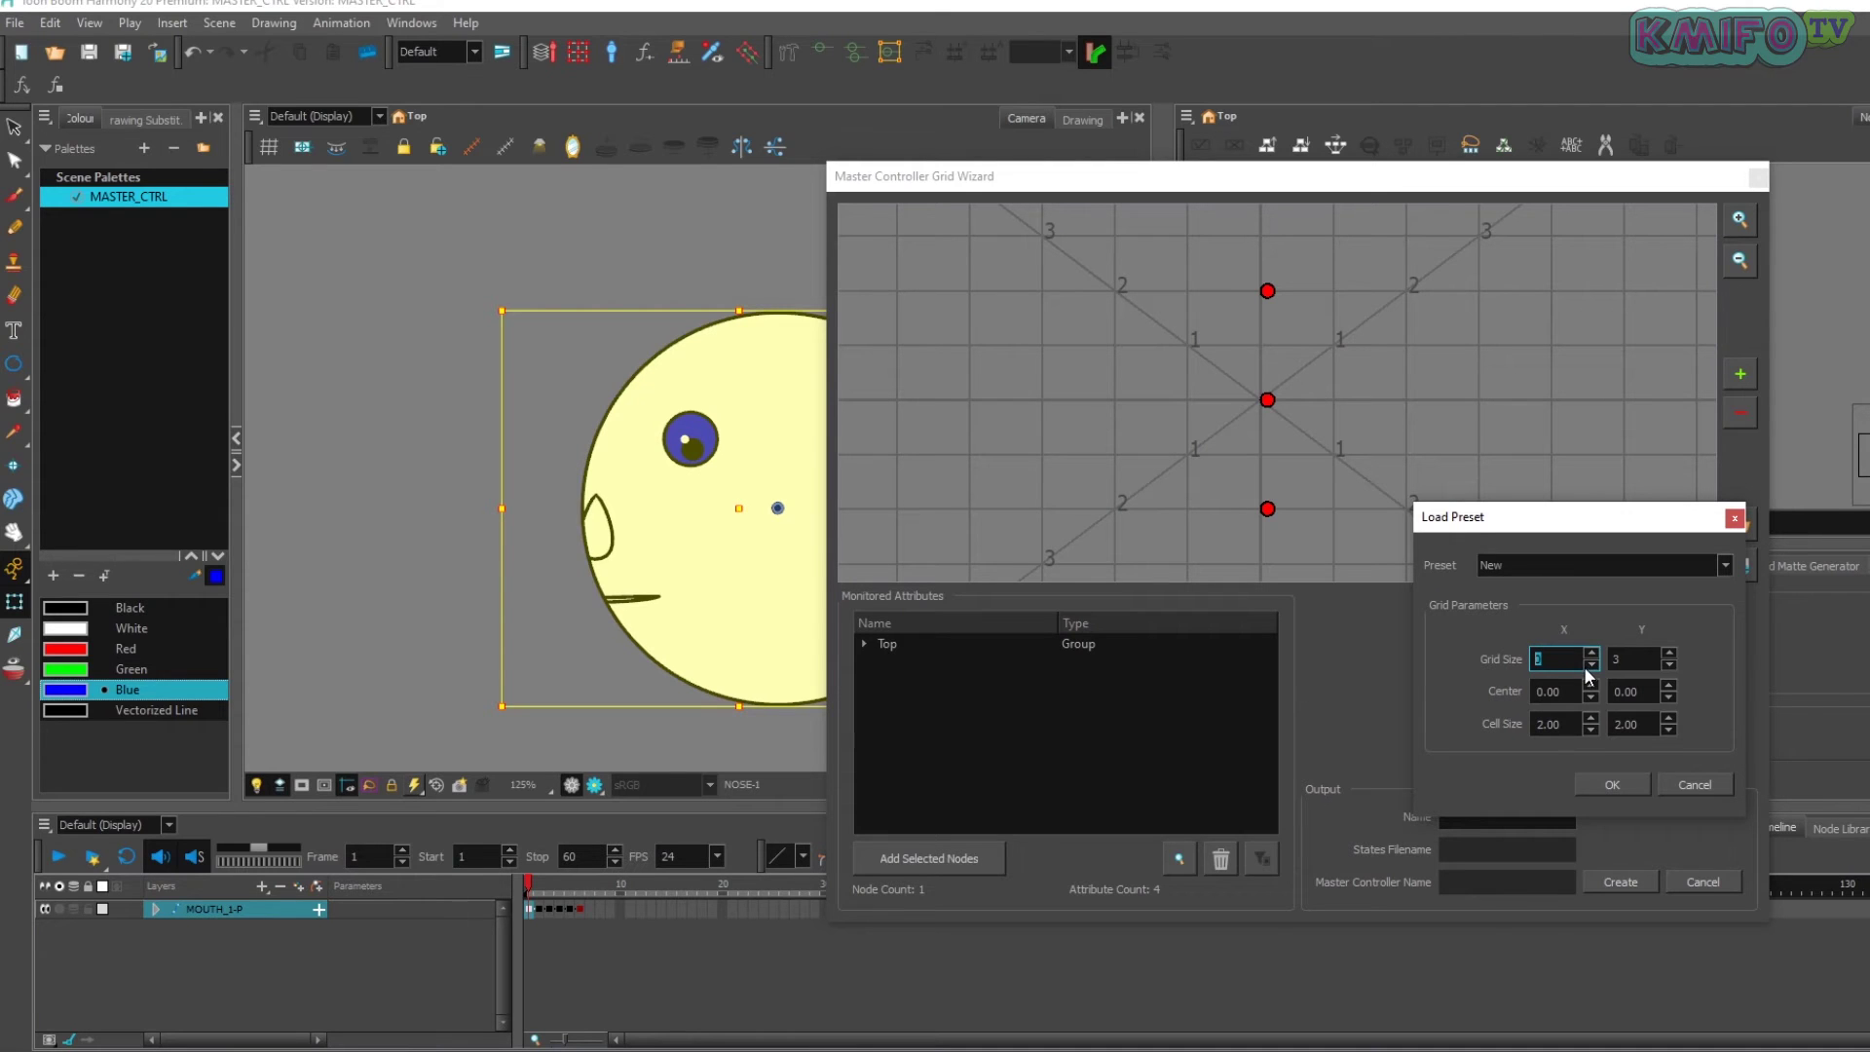
text(6)
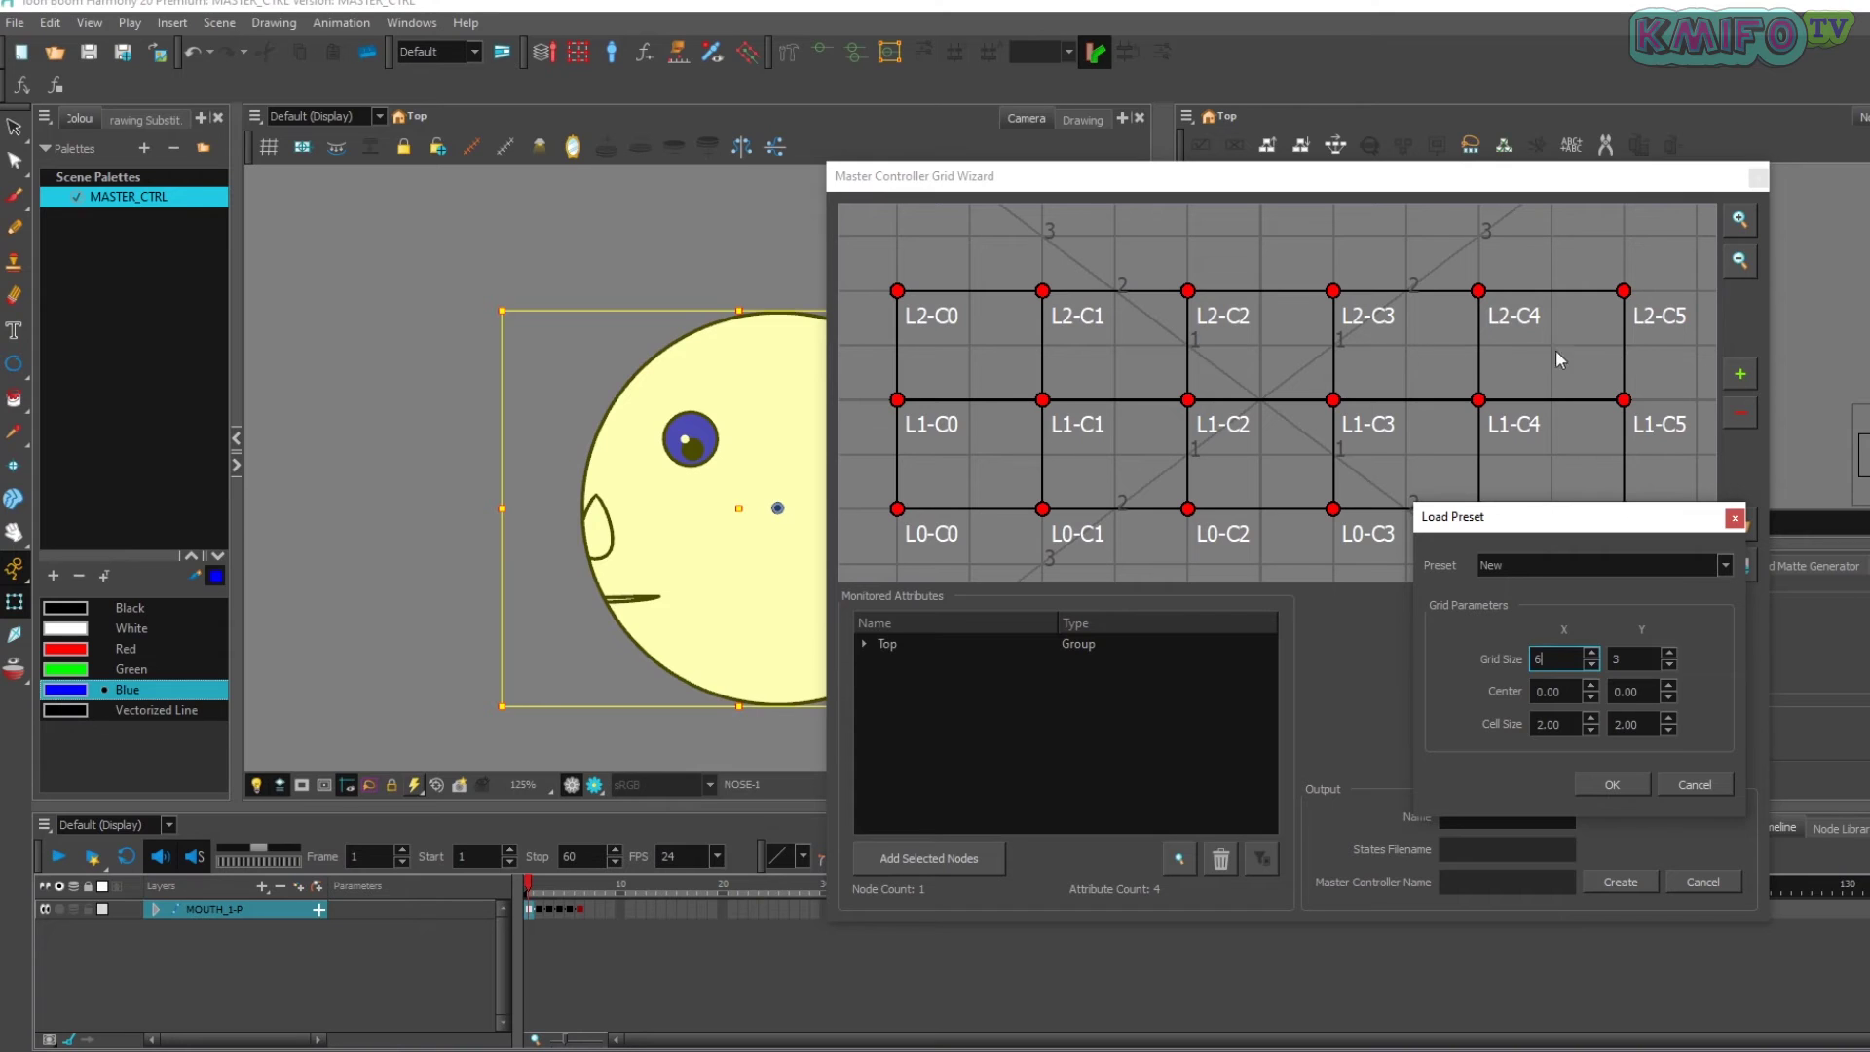
key(Tab)
text(1)
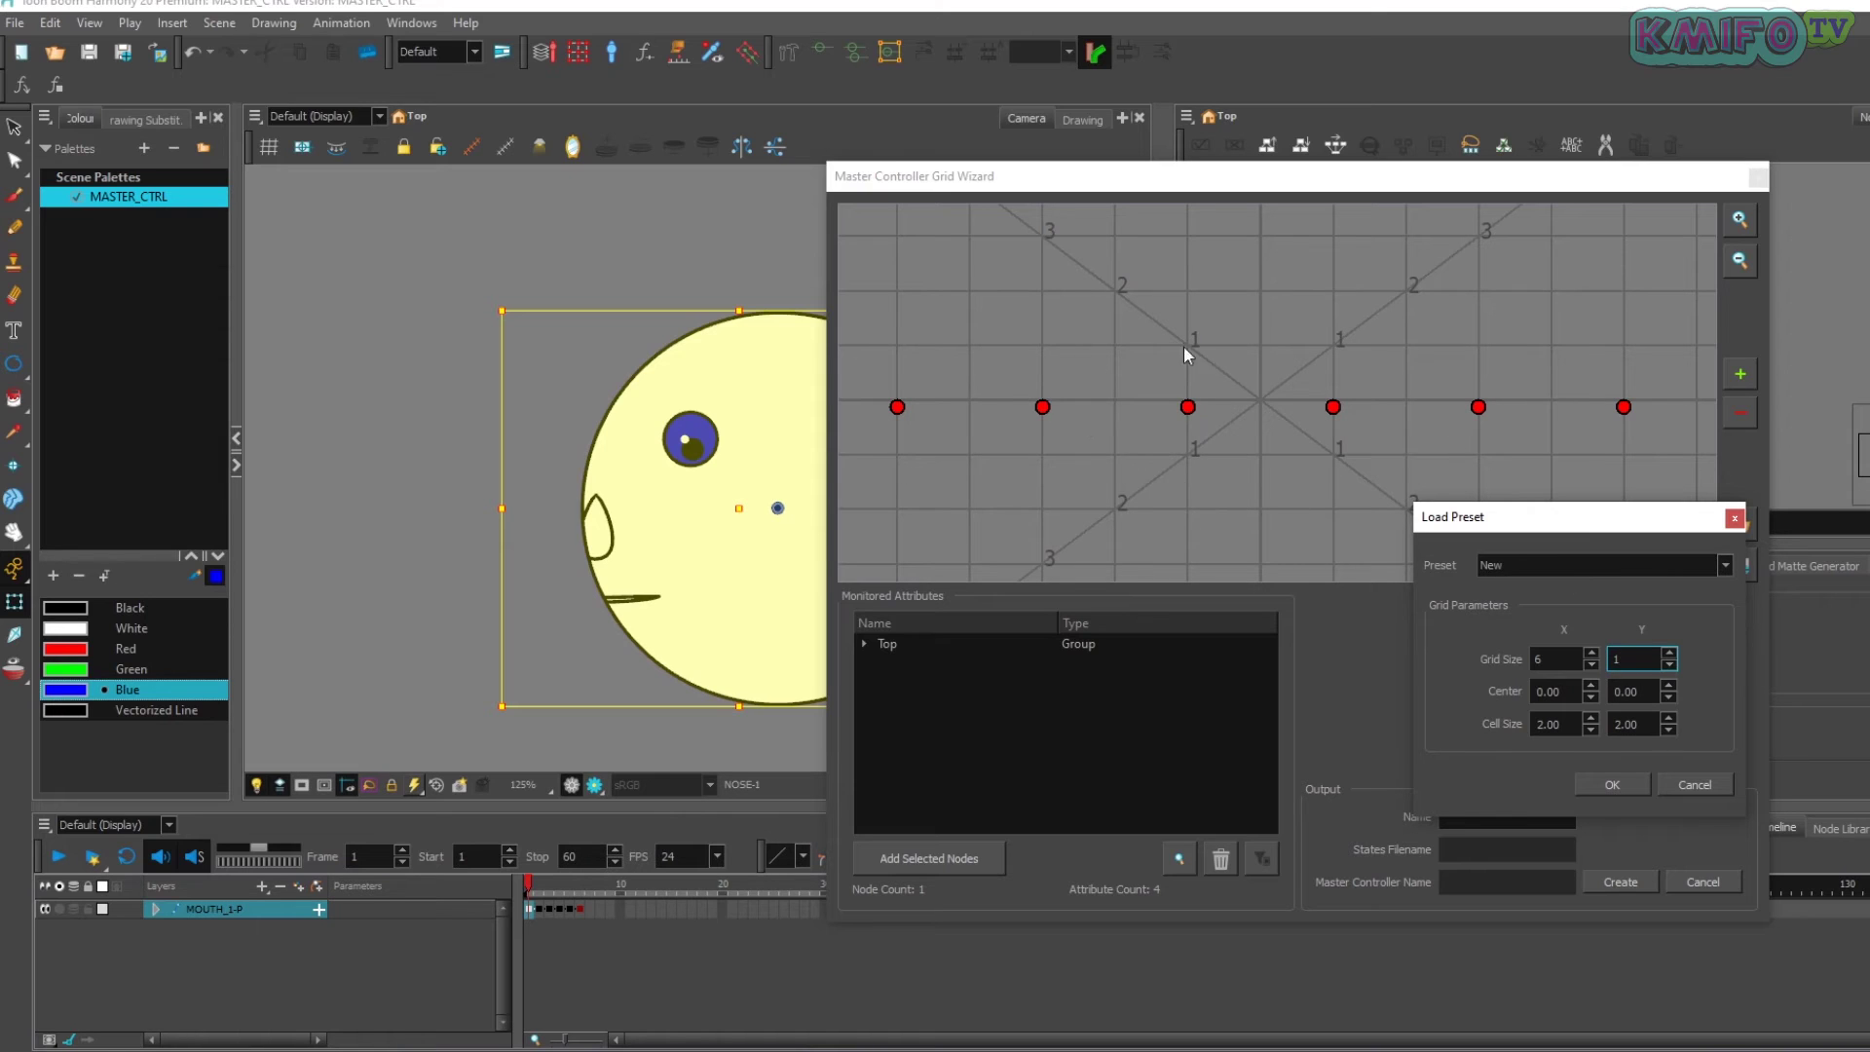
click(1611, 789)
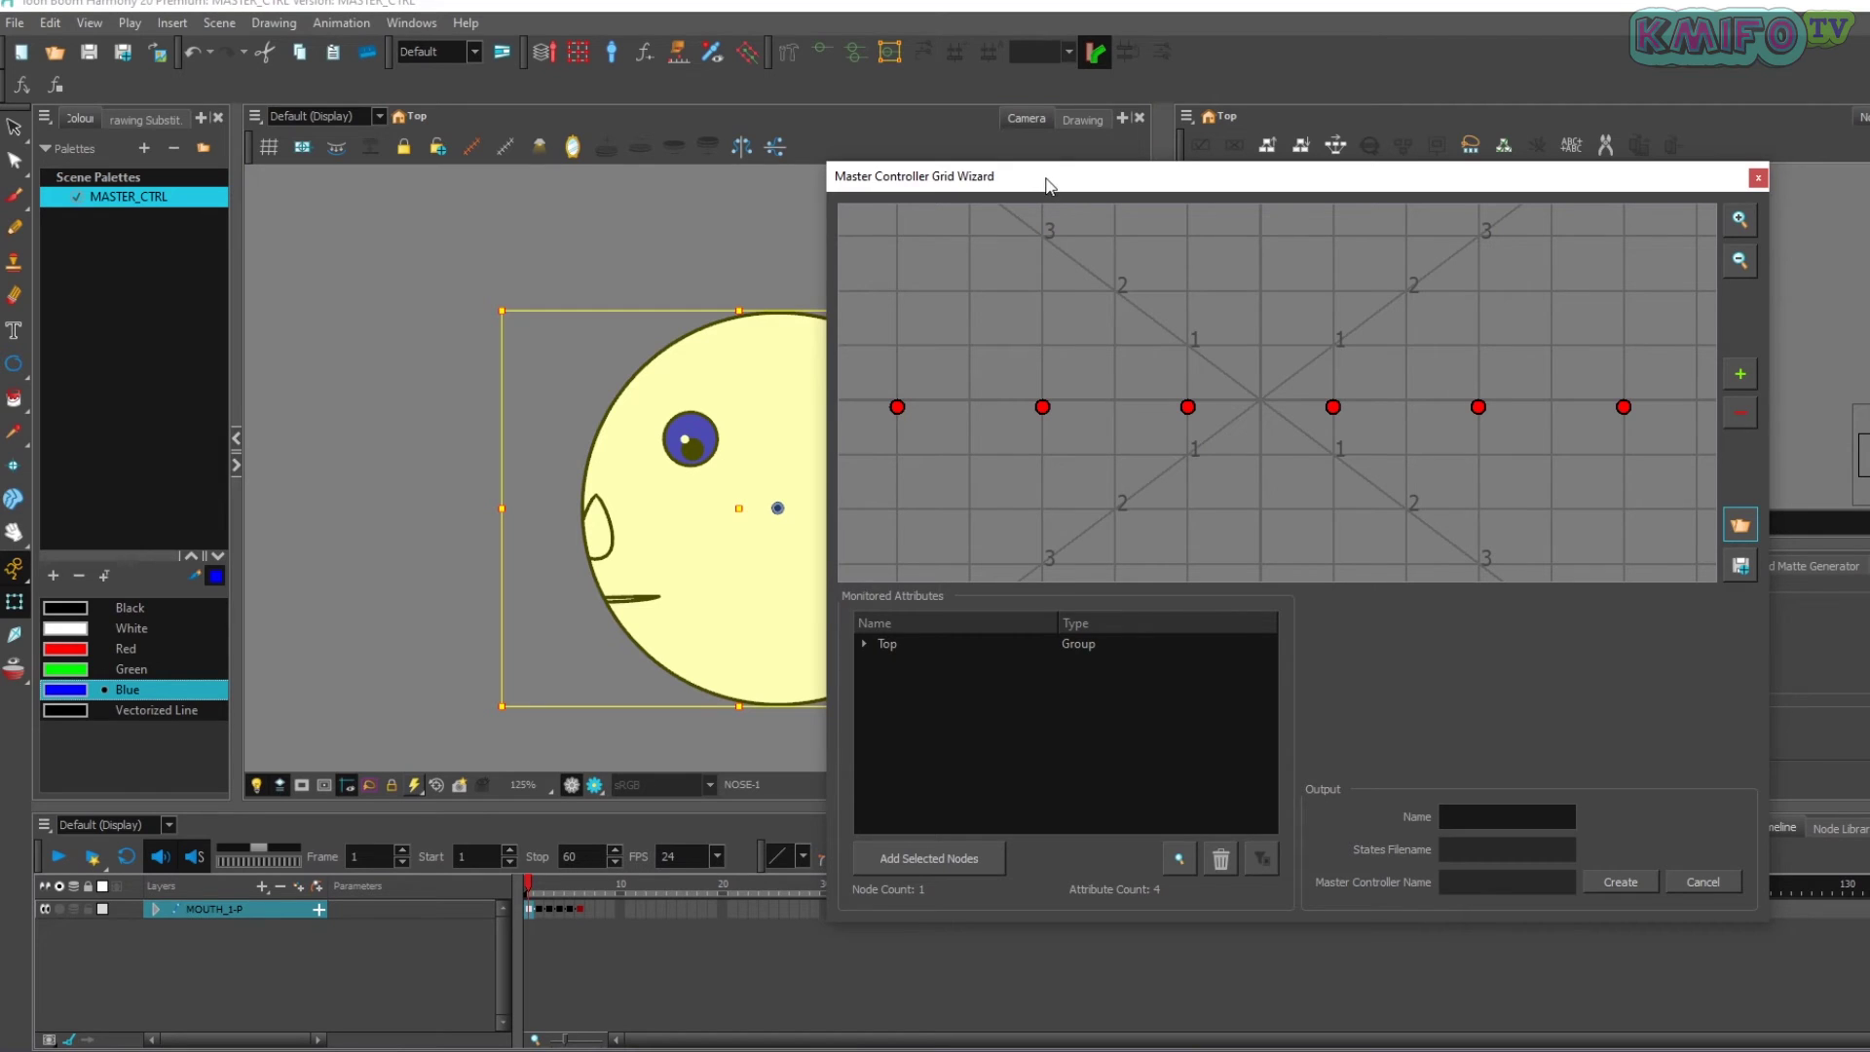
- Uncover the face view and assign frames 1, 2 and 3 to the first three grid points from the left
drag(1056, 188, 1262, 171)
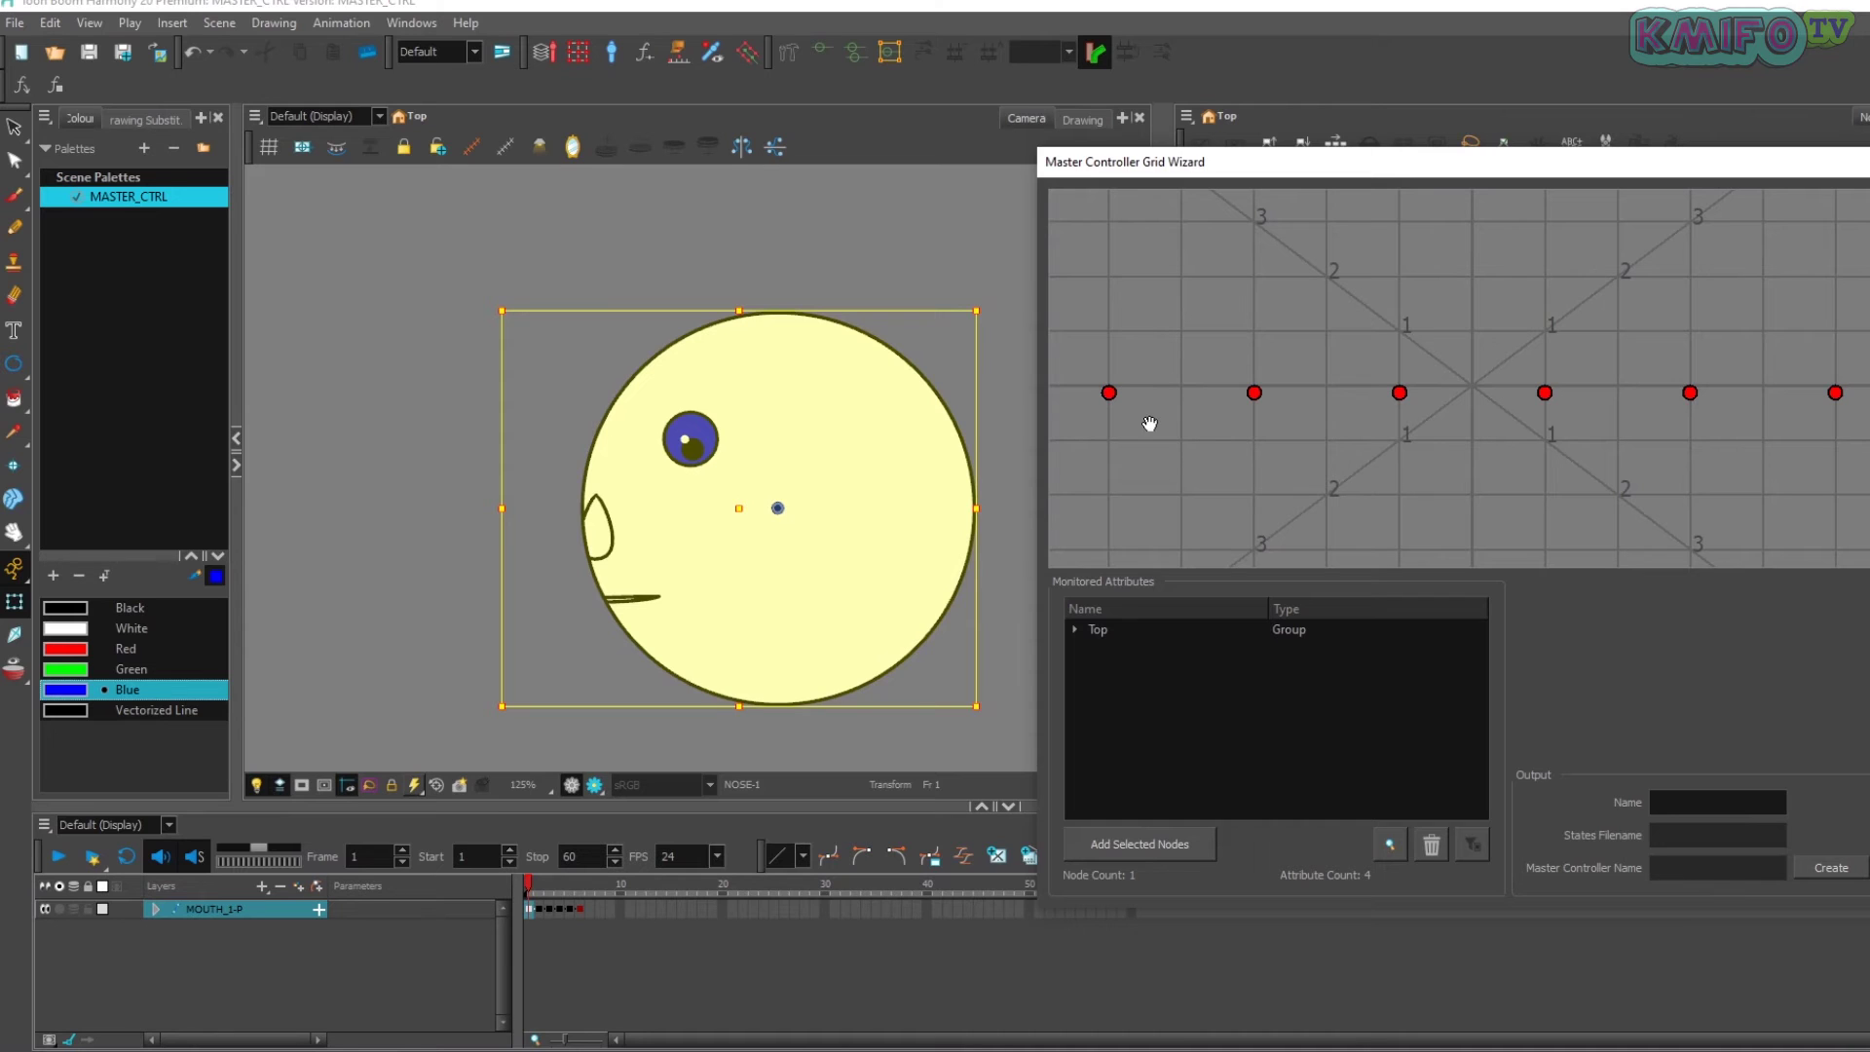
double_click(1110, 392)
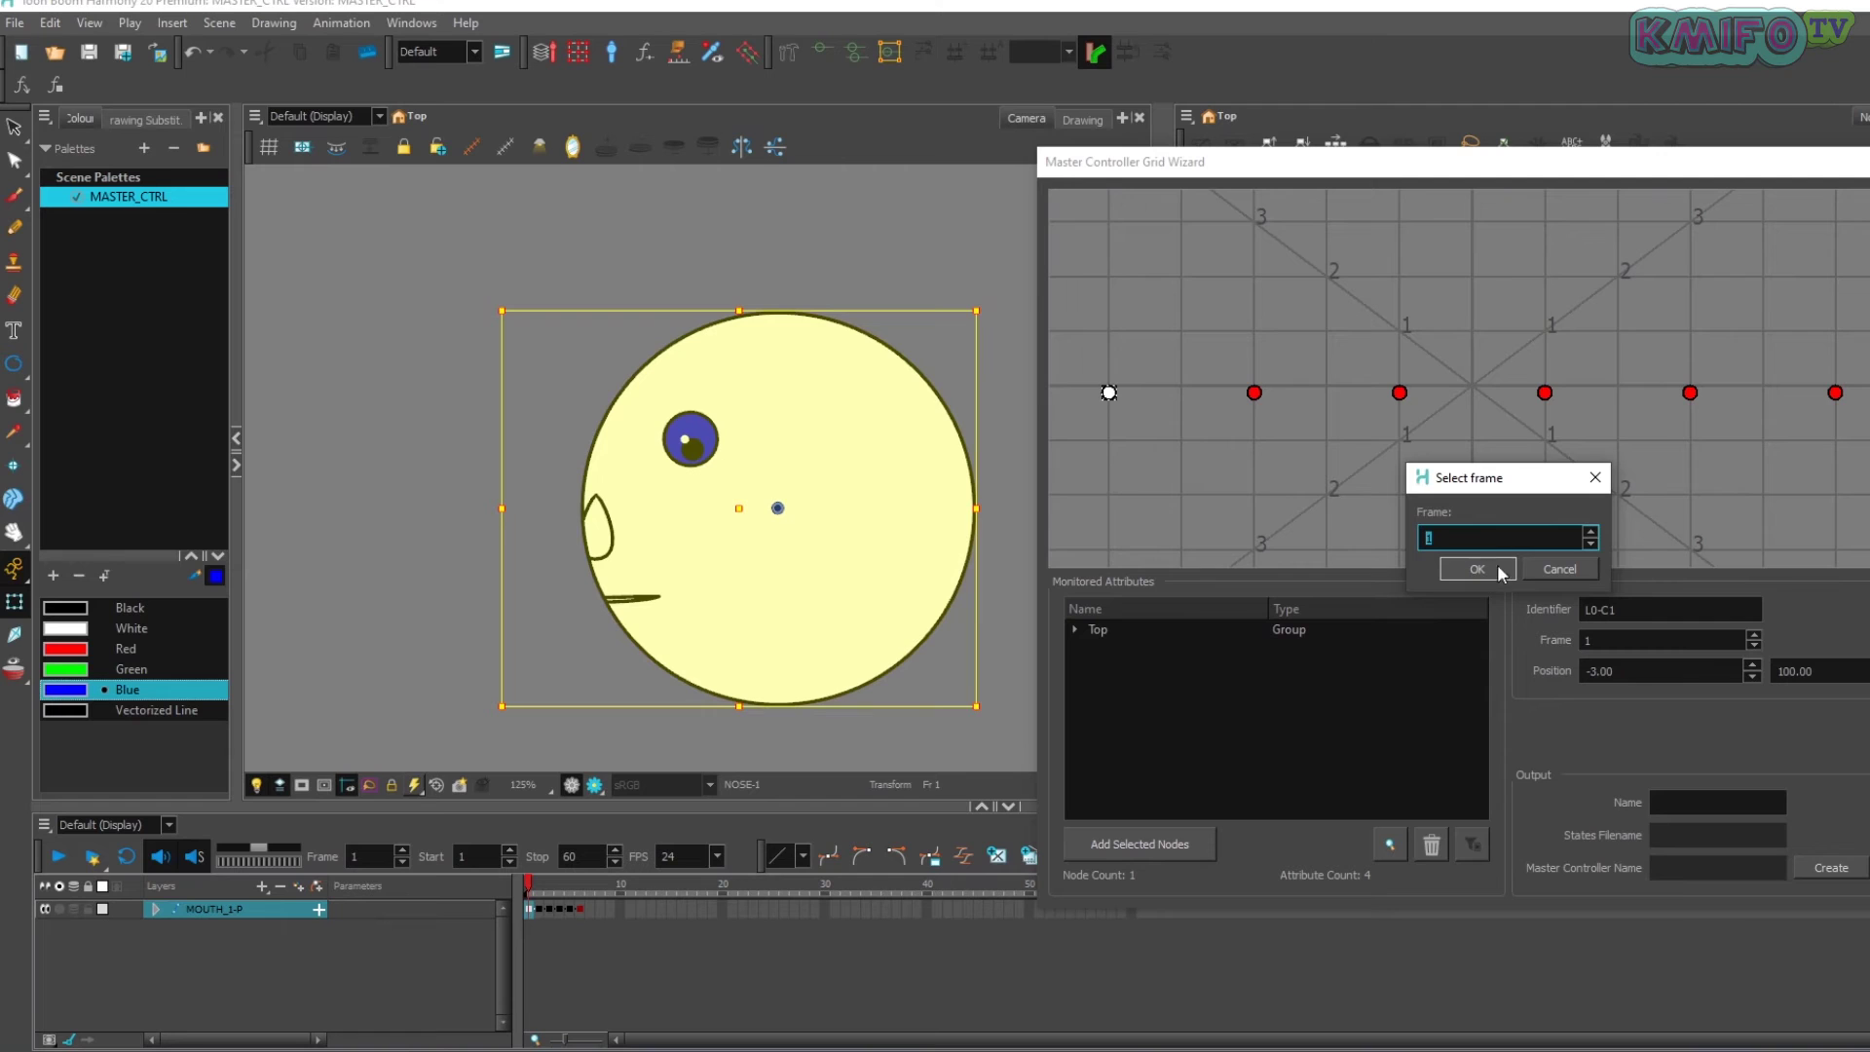
click(1488, 569)
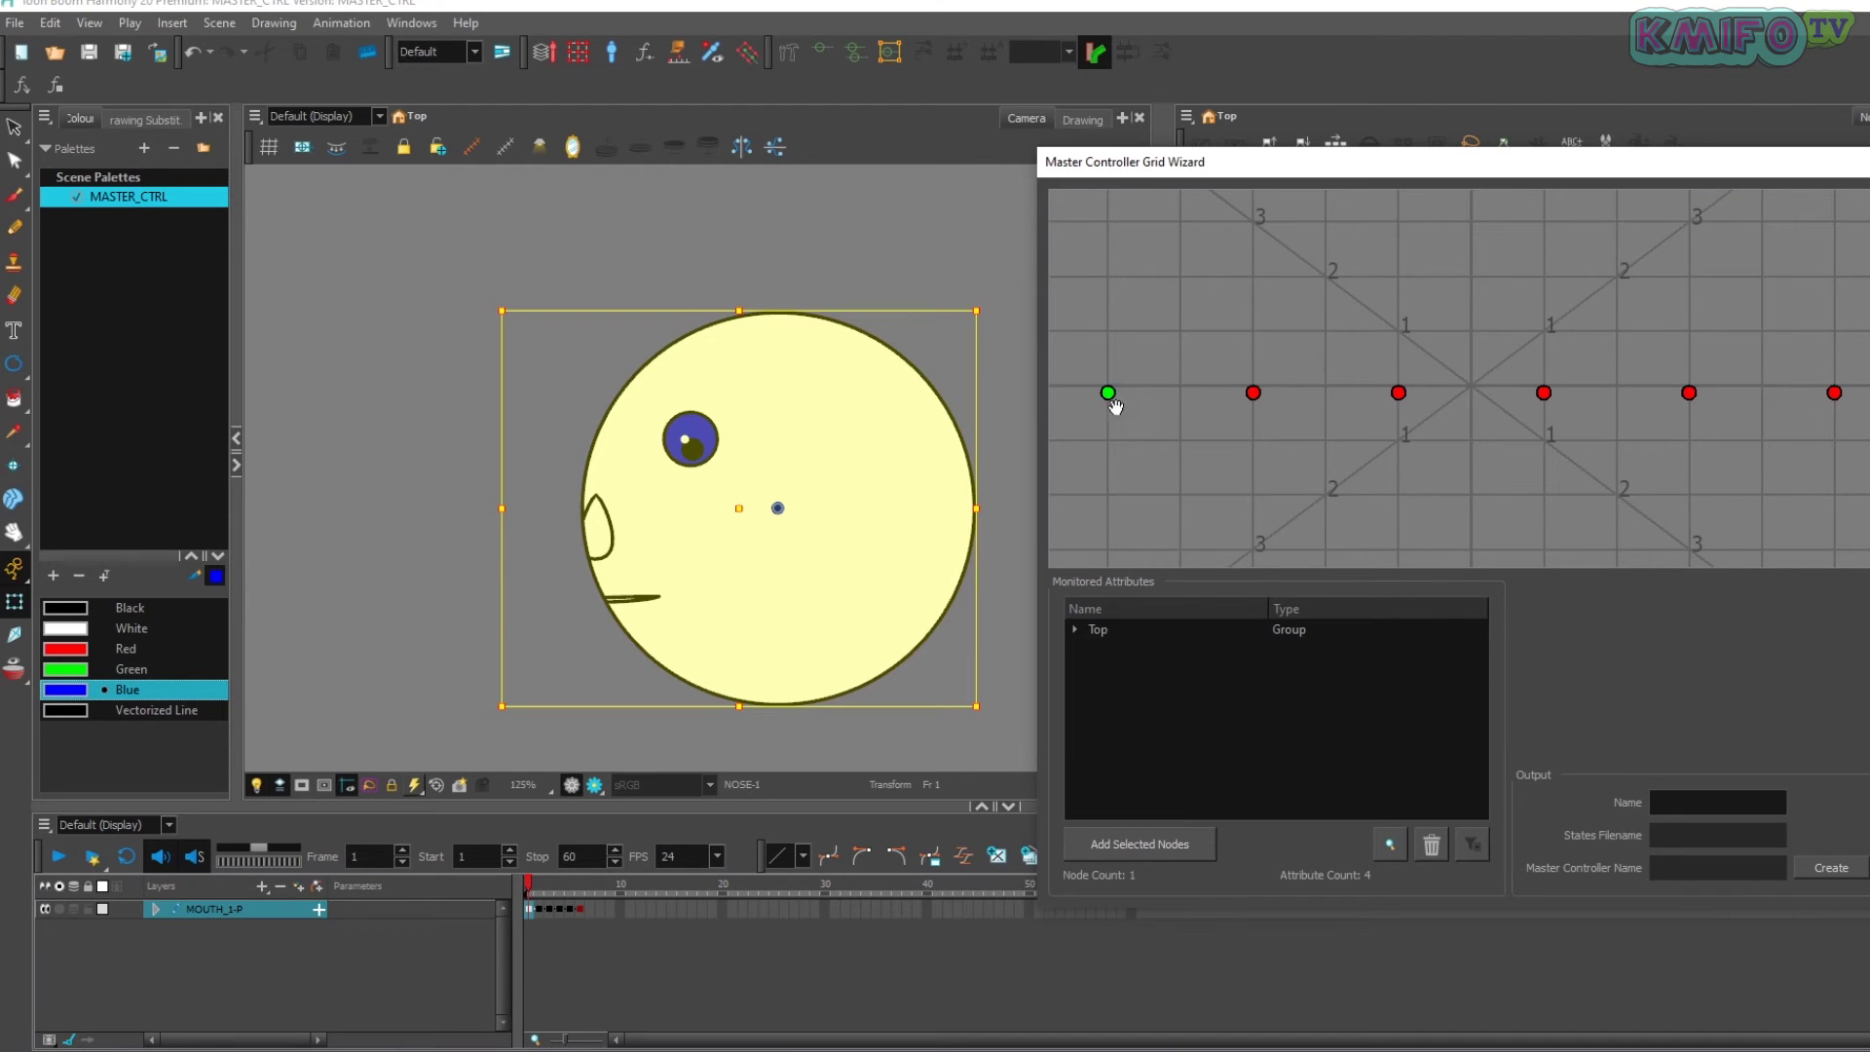
double_click(1253, 394)
text(2)
click(1482, 567)
double_click(1399, 392)
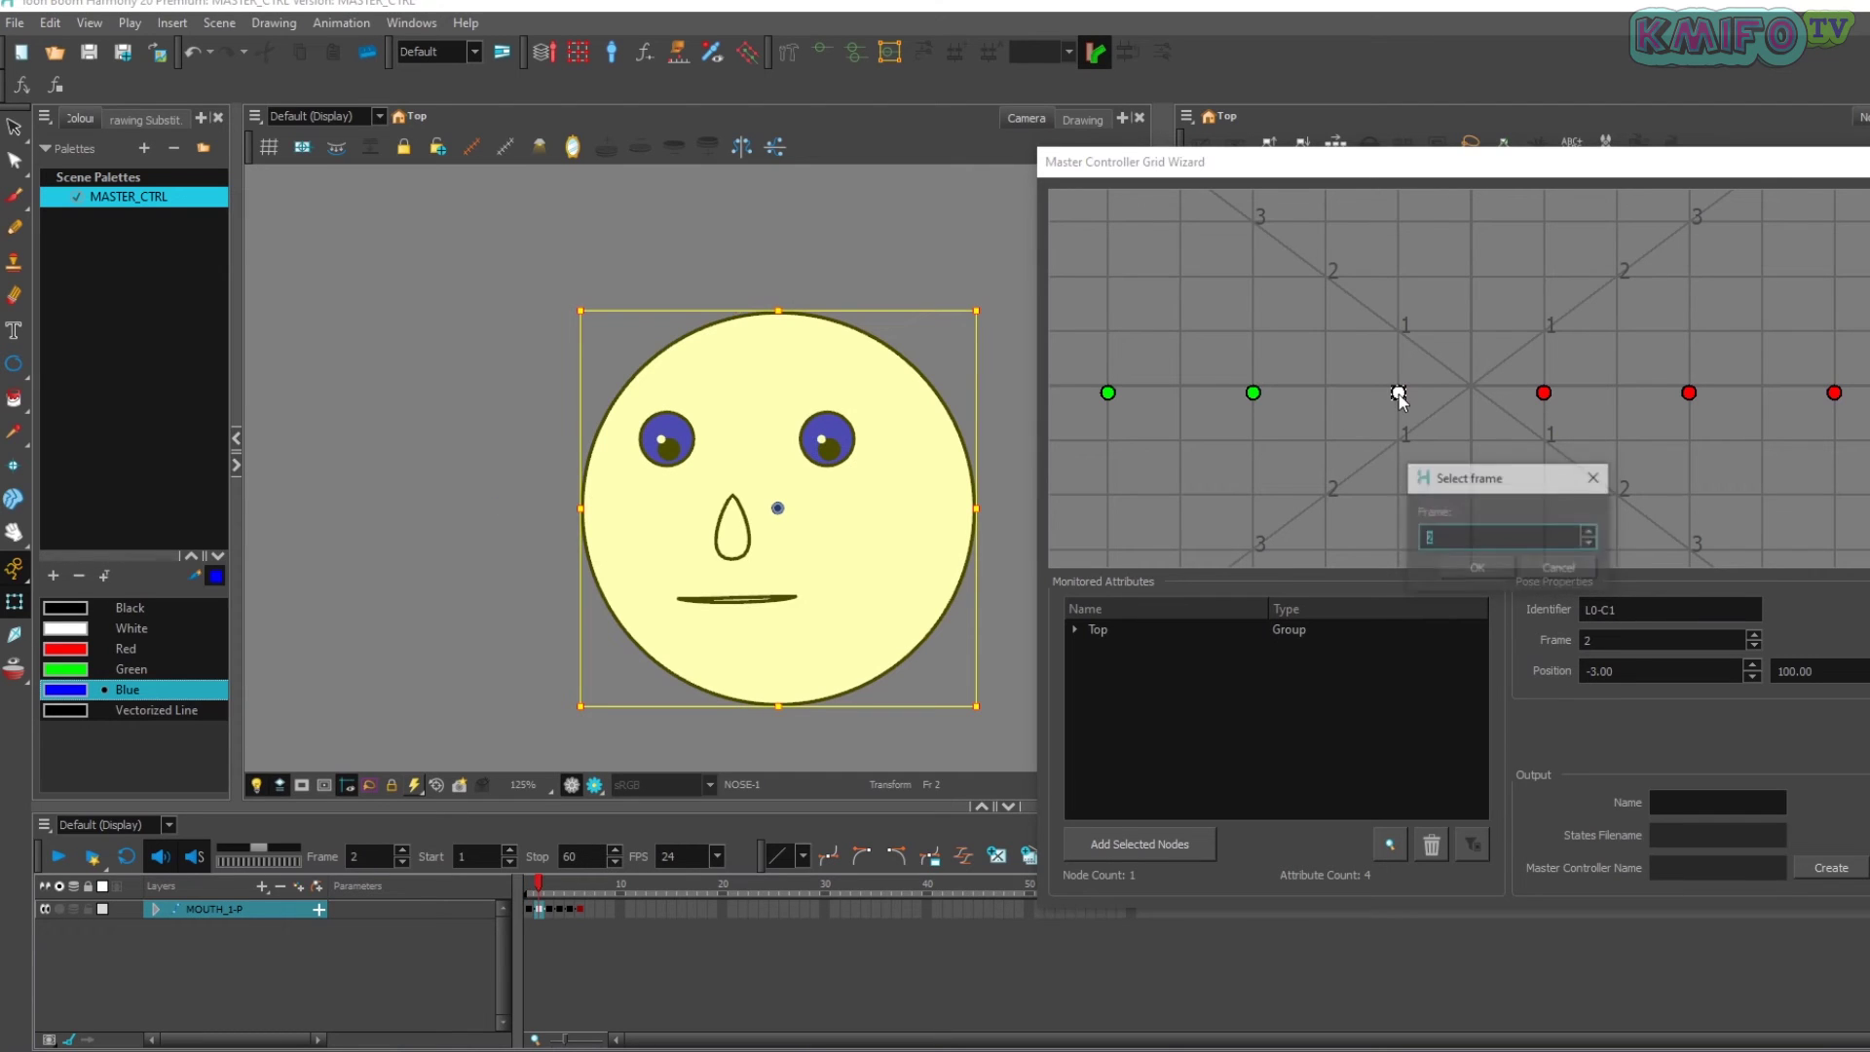
text(3)
click(1470, 565)
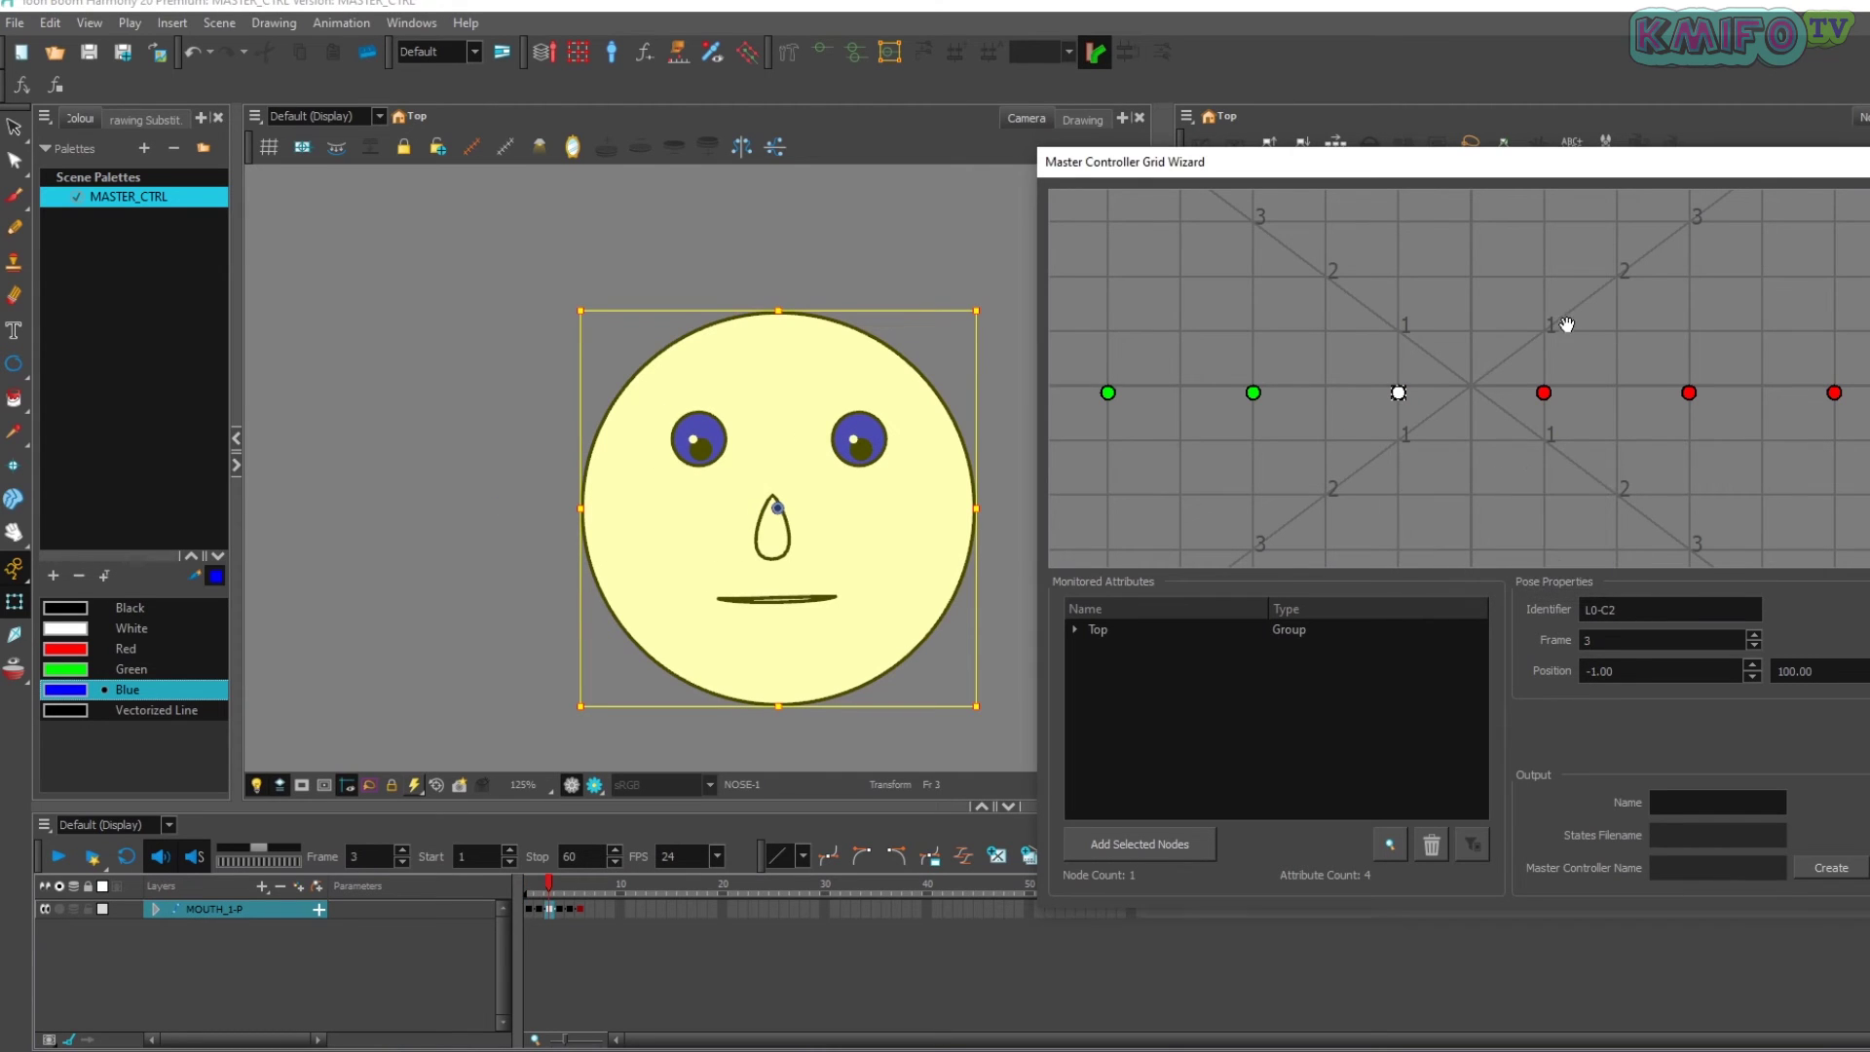
- Assign frames 4, 5 and 6 to the remaining three grid points in order
double_click(1545, 394)
text(4)
click(1476, 568)
double_click(1689, 392)
text(4)
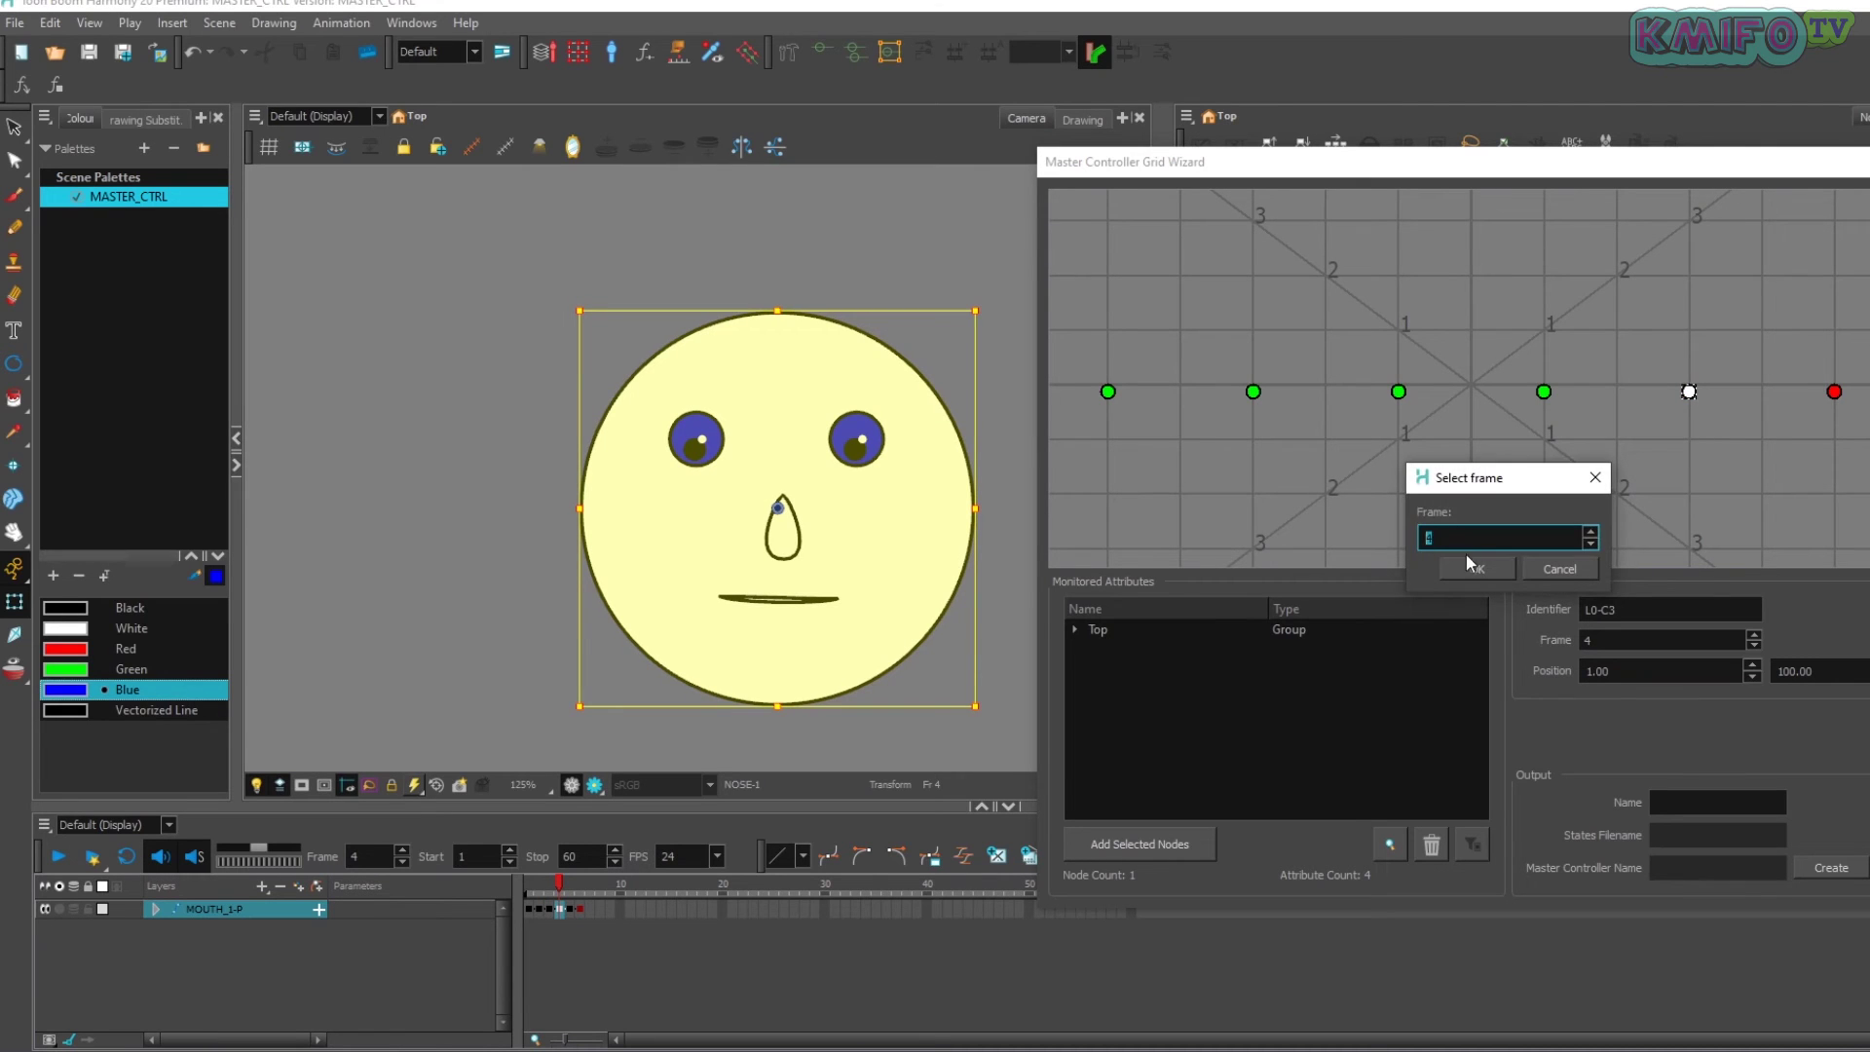
text(5)
click(1480, 565)
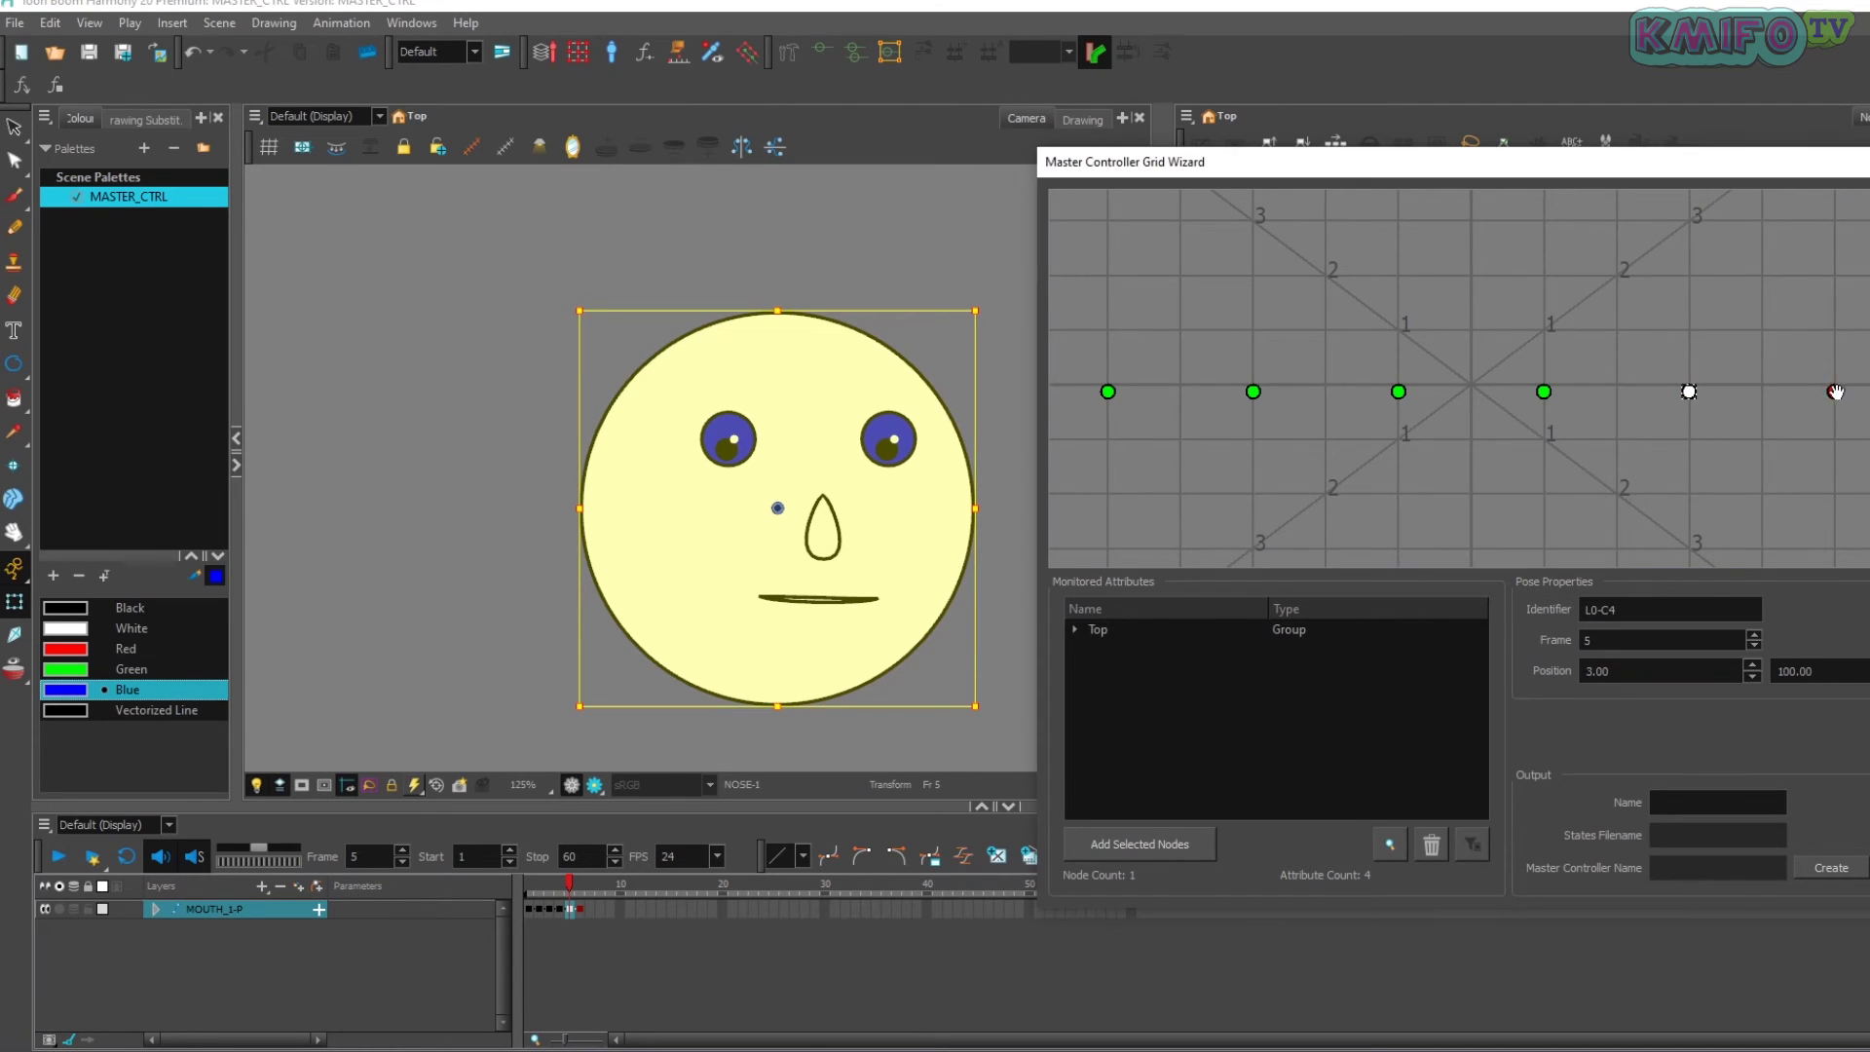
double_click(1836, 391)
text(6)
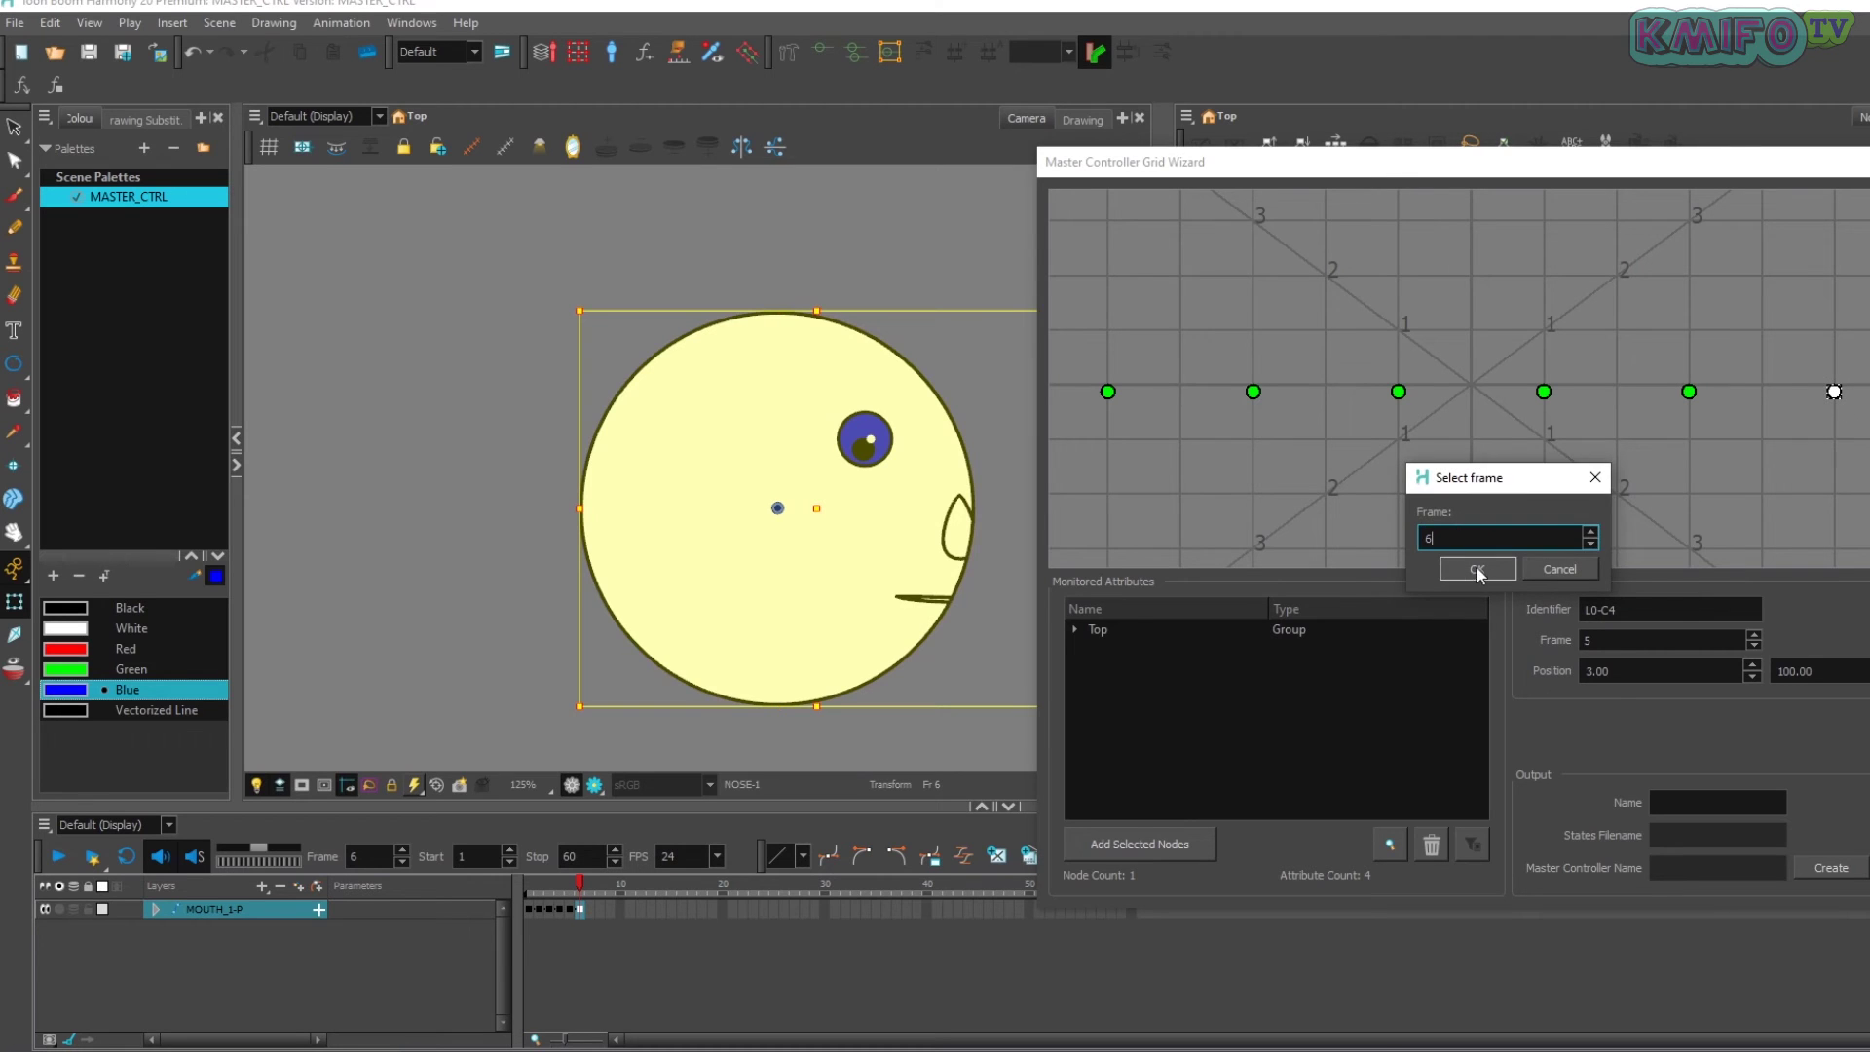
click(1475, 567)
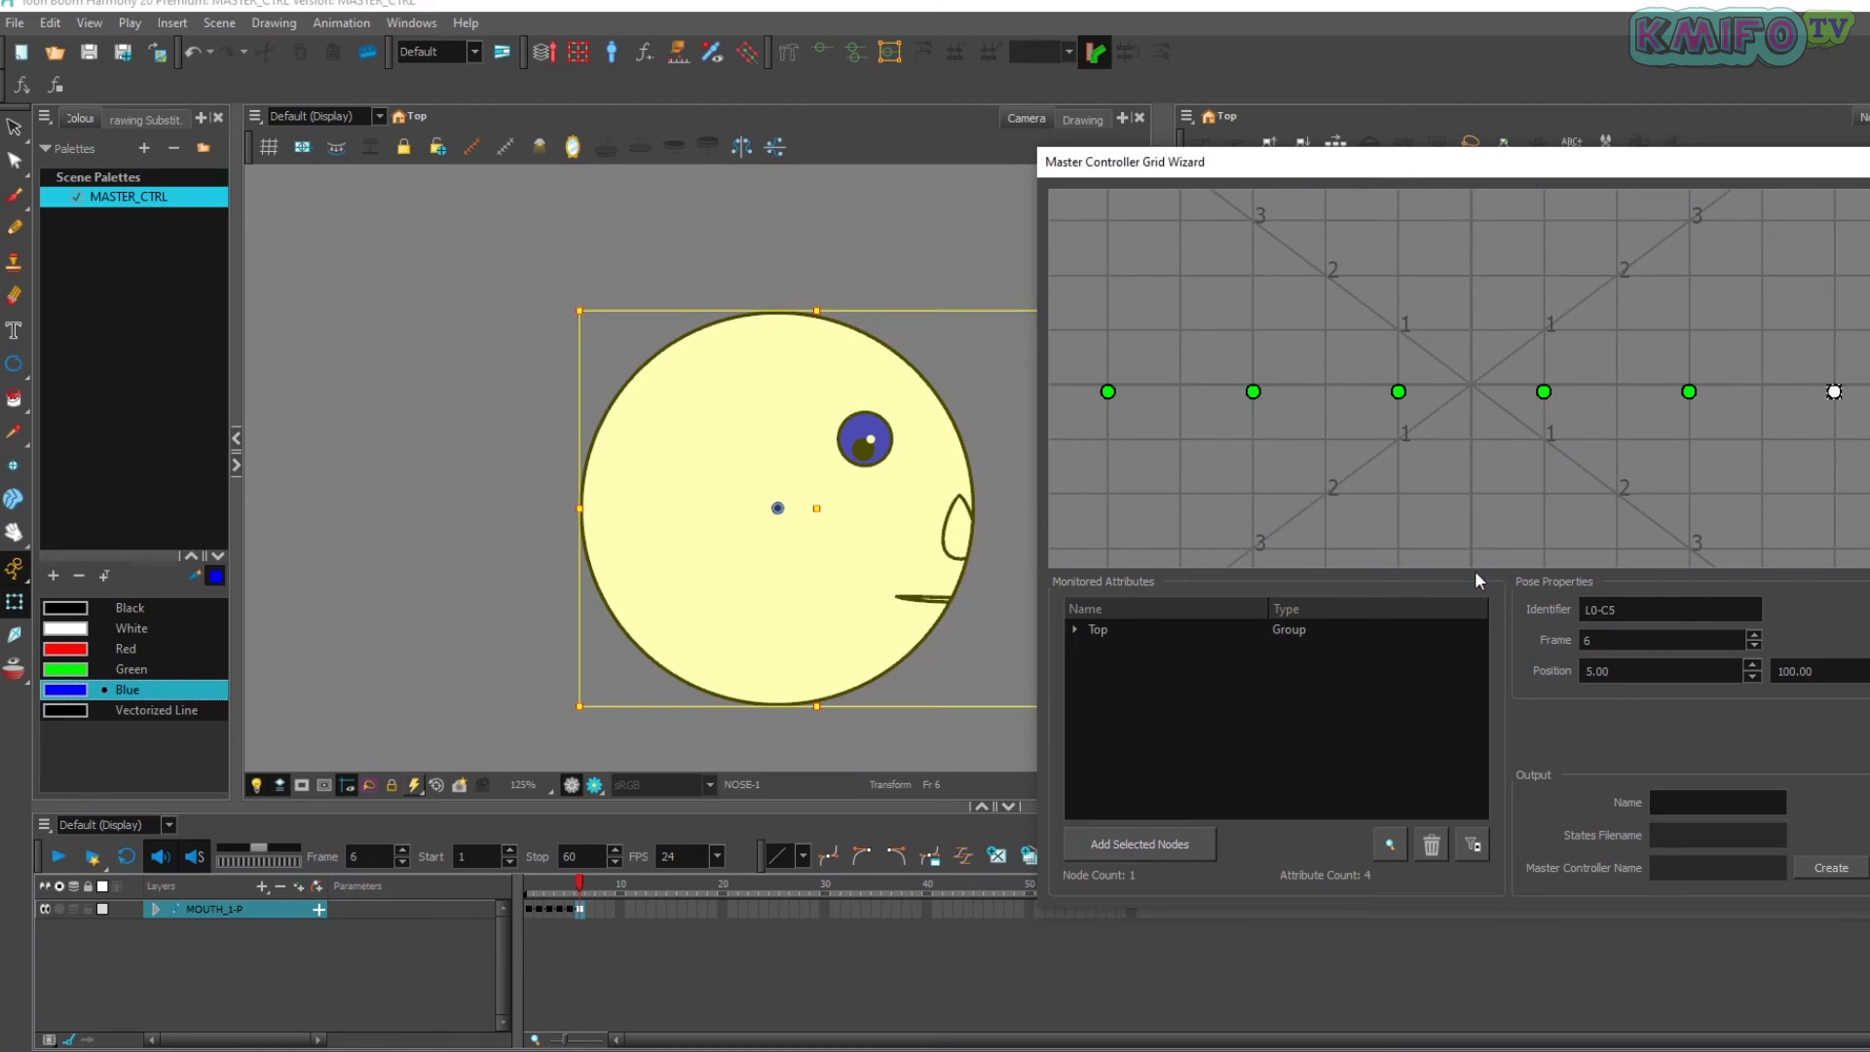
- Check the head pose stored at each grid point, going from the frame 5 point back to frame 1
click(1766, 468)
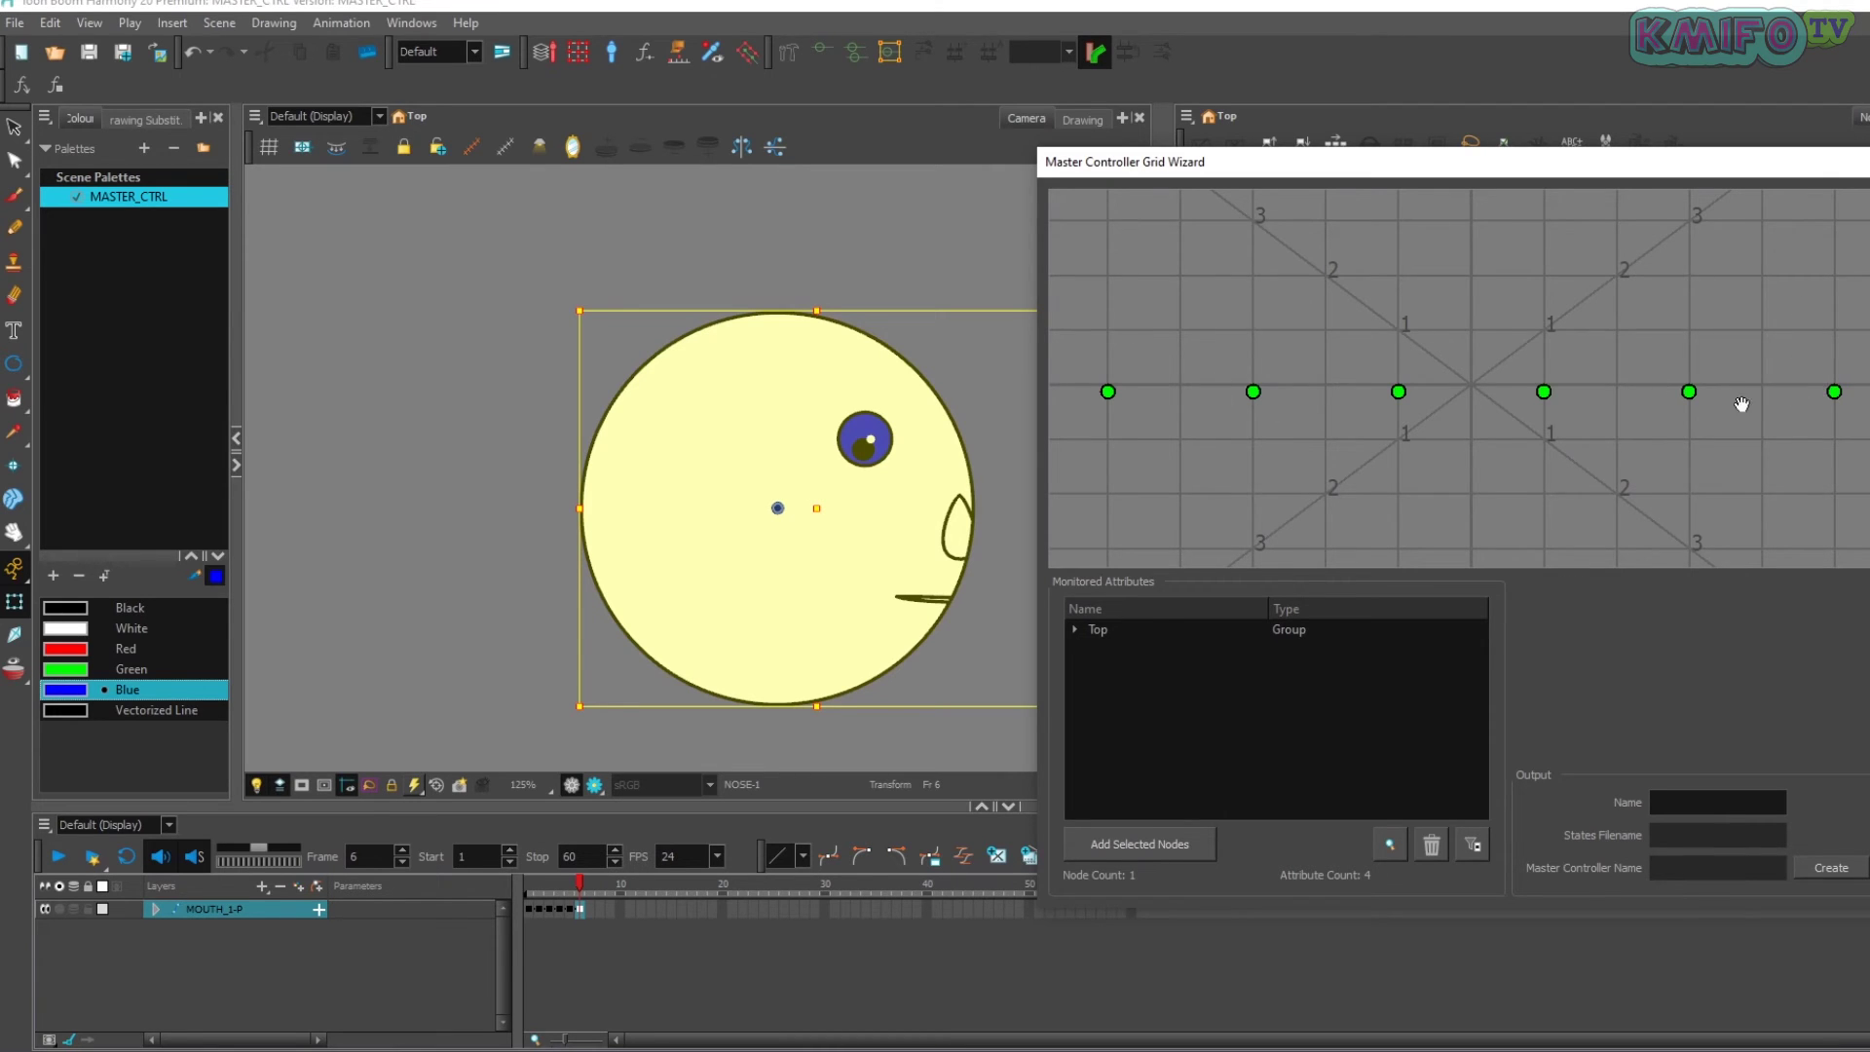
click(1688, 392)
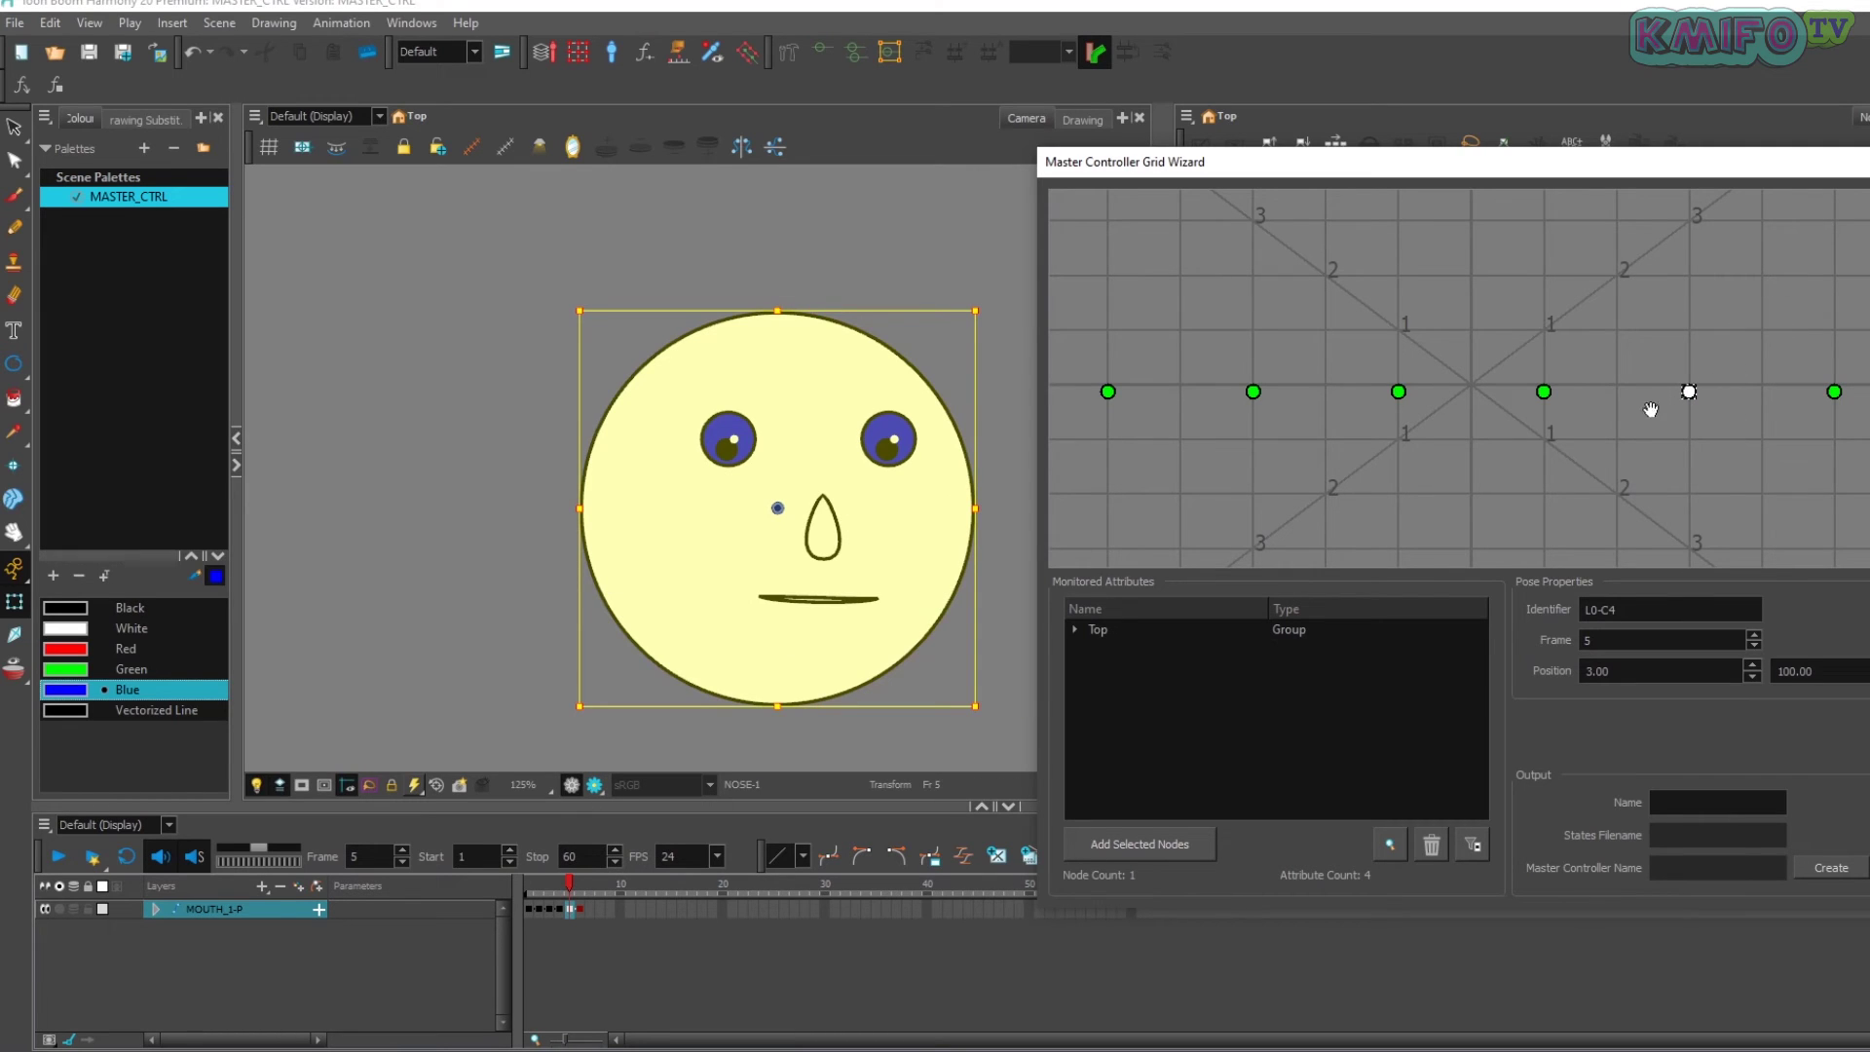
click(1544, 391)
click(1397, 391)
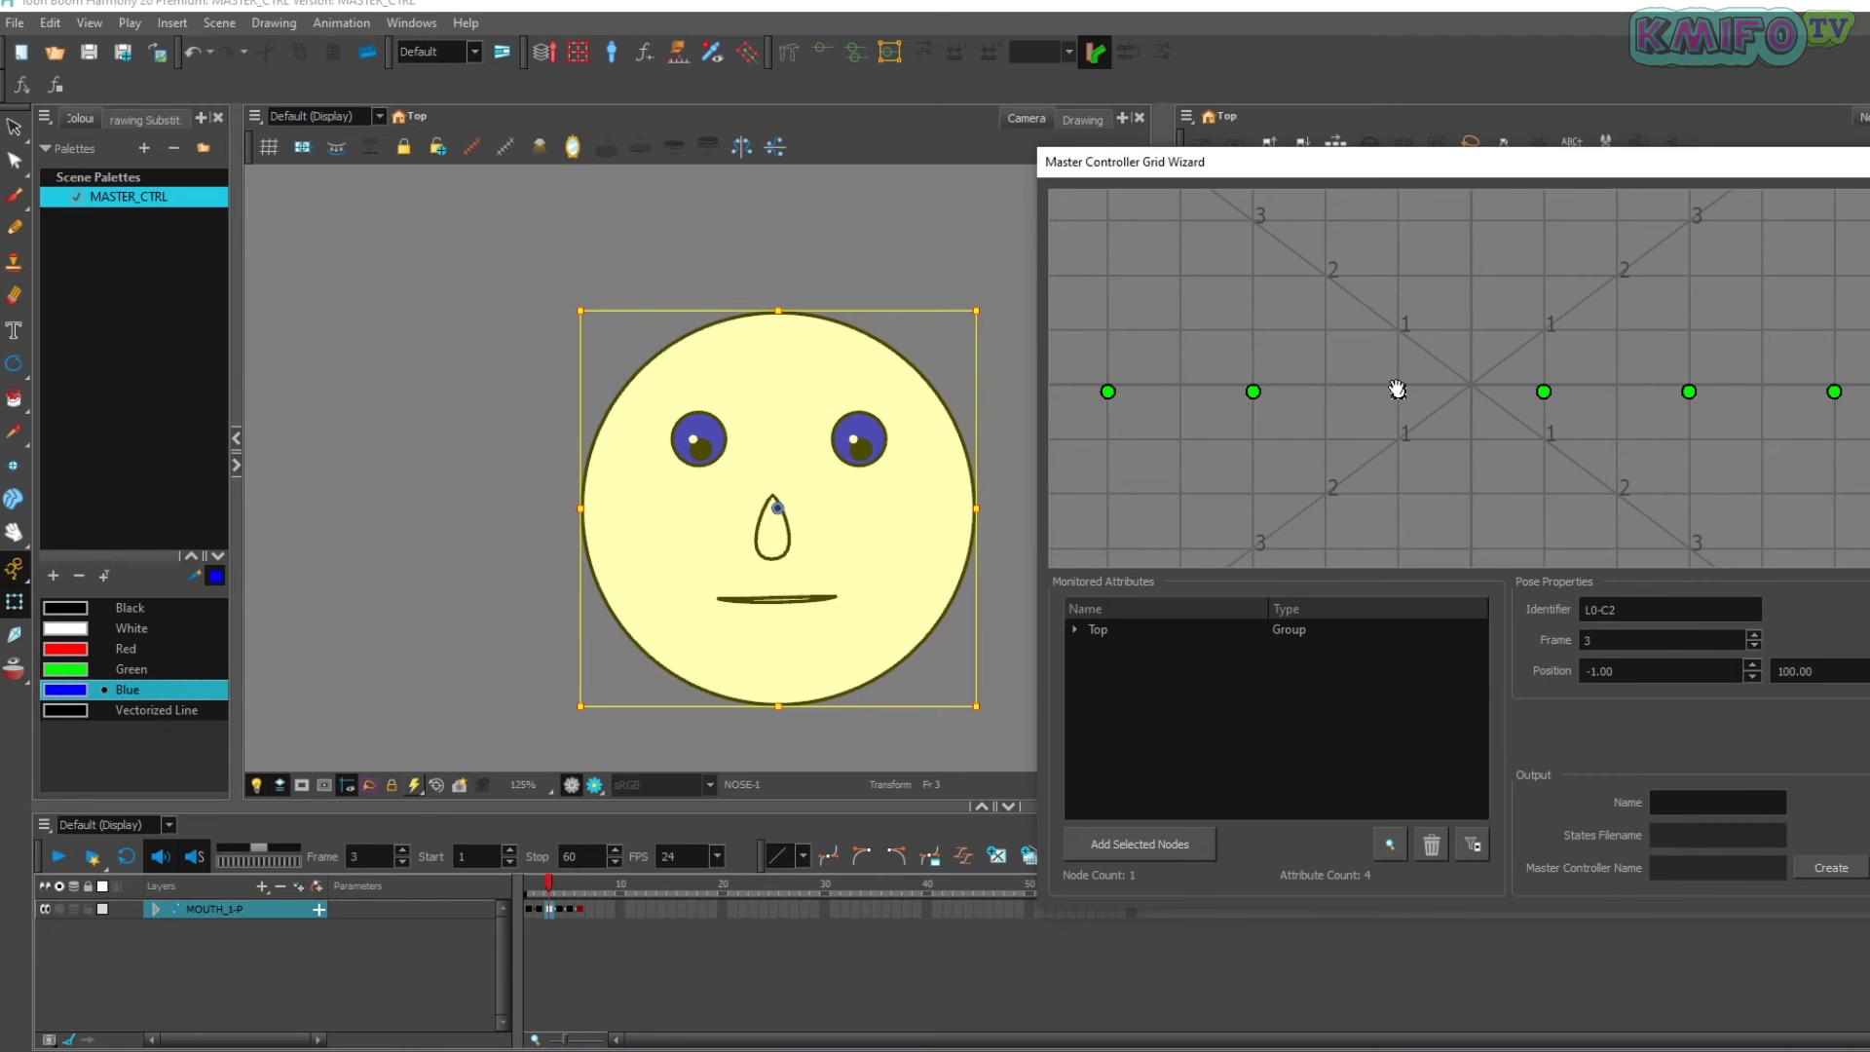
click(1253, 392)
click(1108, 392)
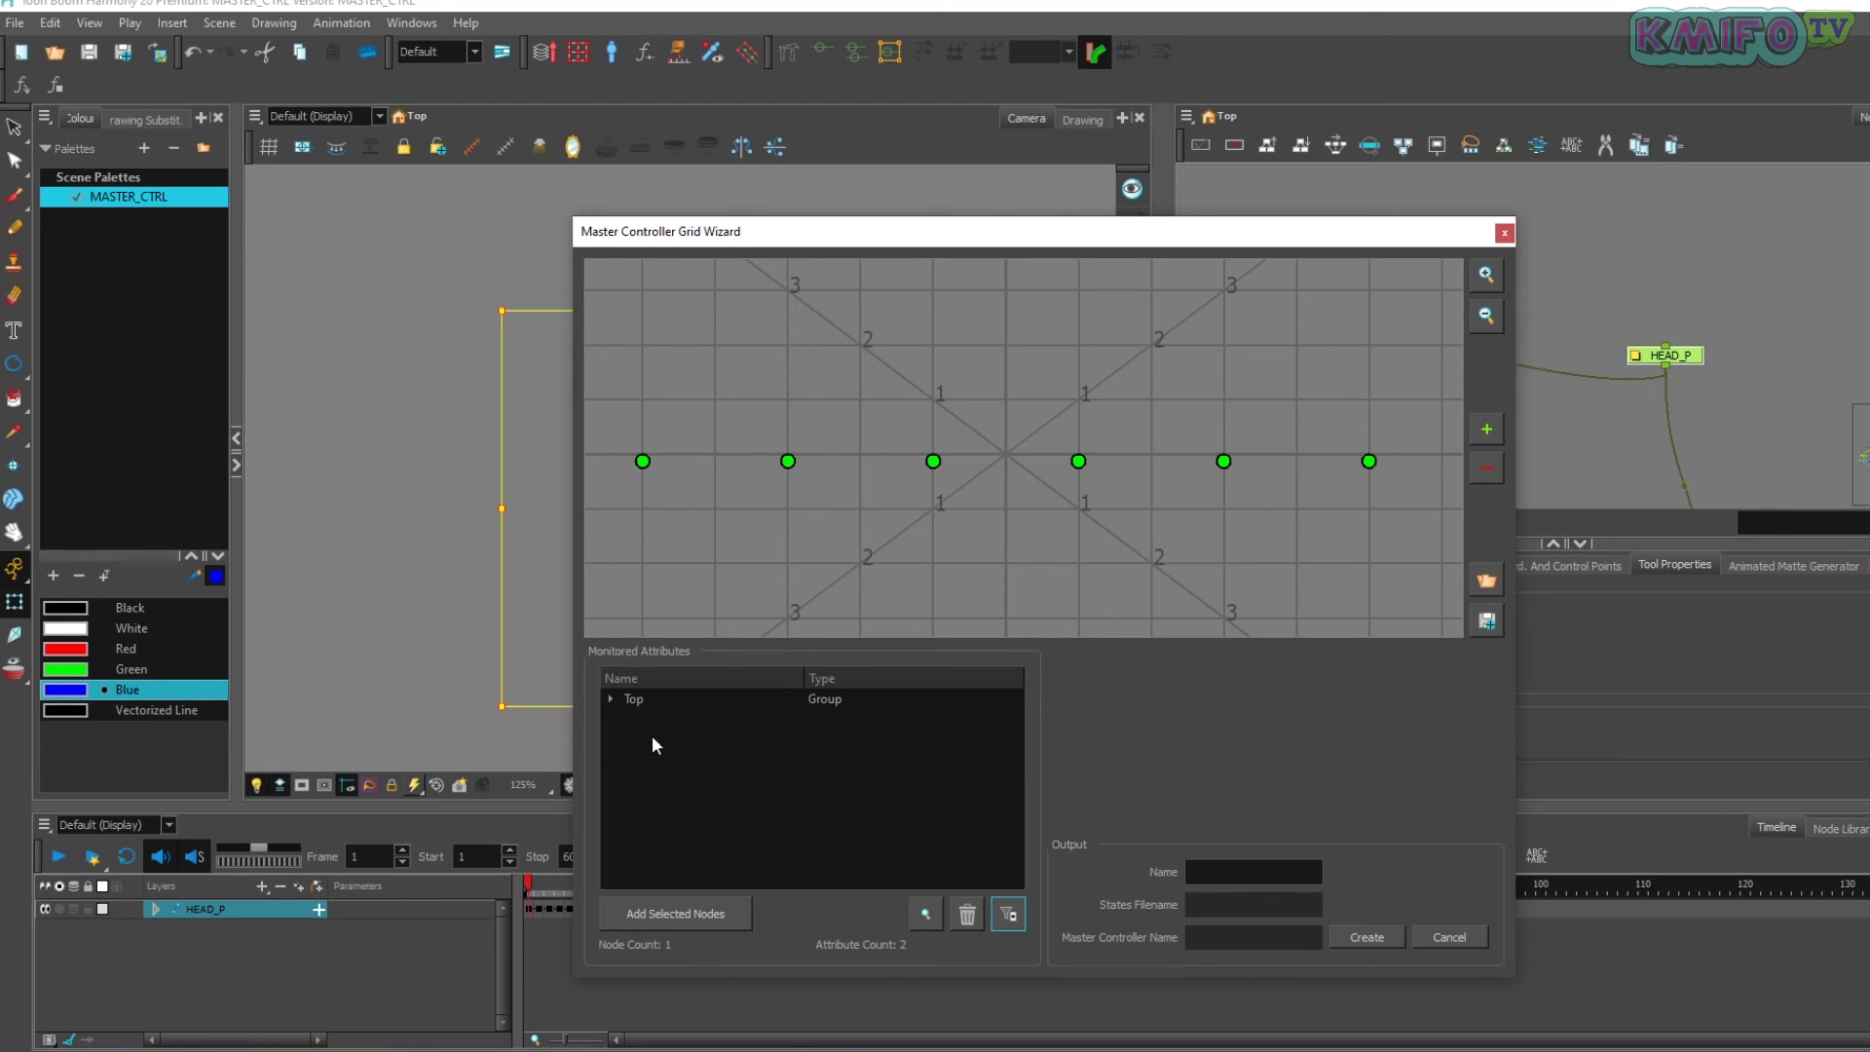
- Expand the Top group and the HEAD_P peg in the monitored attributes to inspect the peg's attributes
click(622, 698)
click(1764, 317)
click(1666, 356)
click(610, 698)
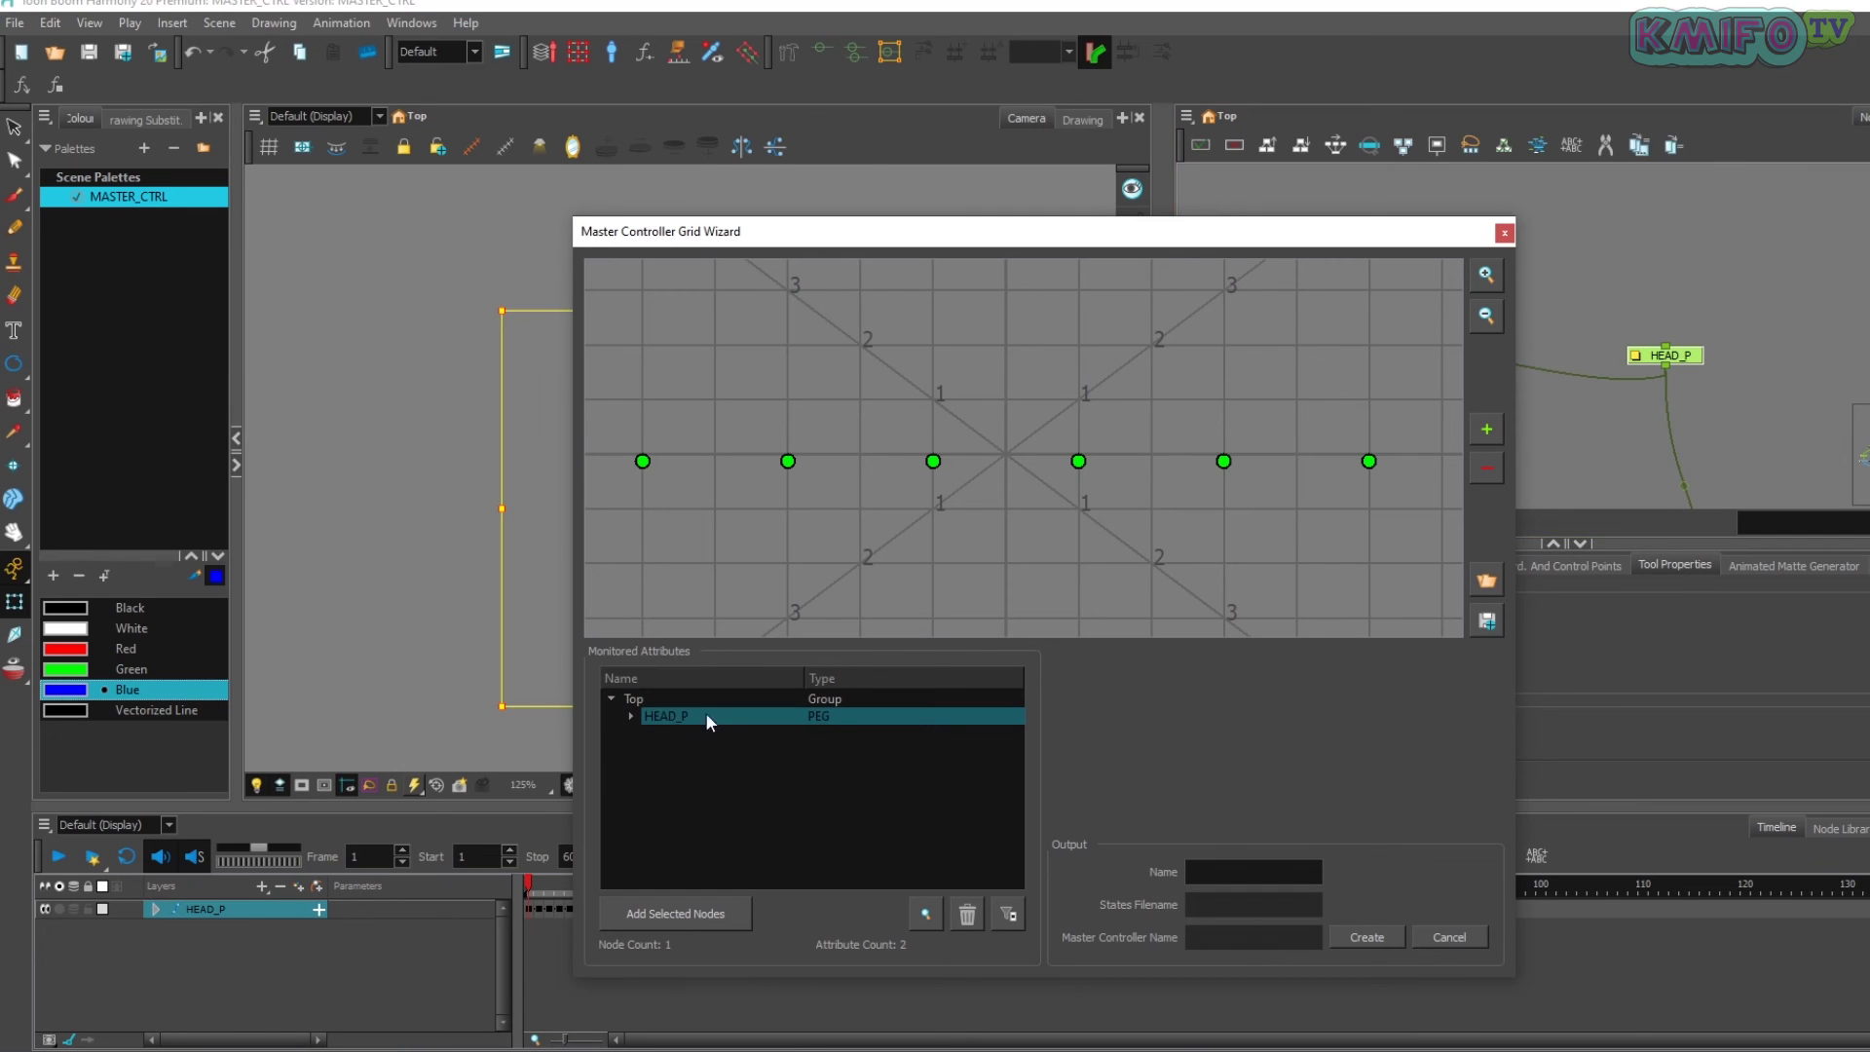
click(689, 720)
click(632, 717)
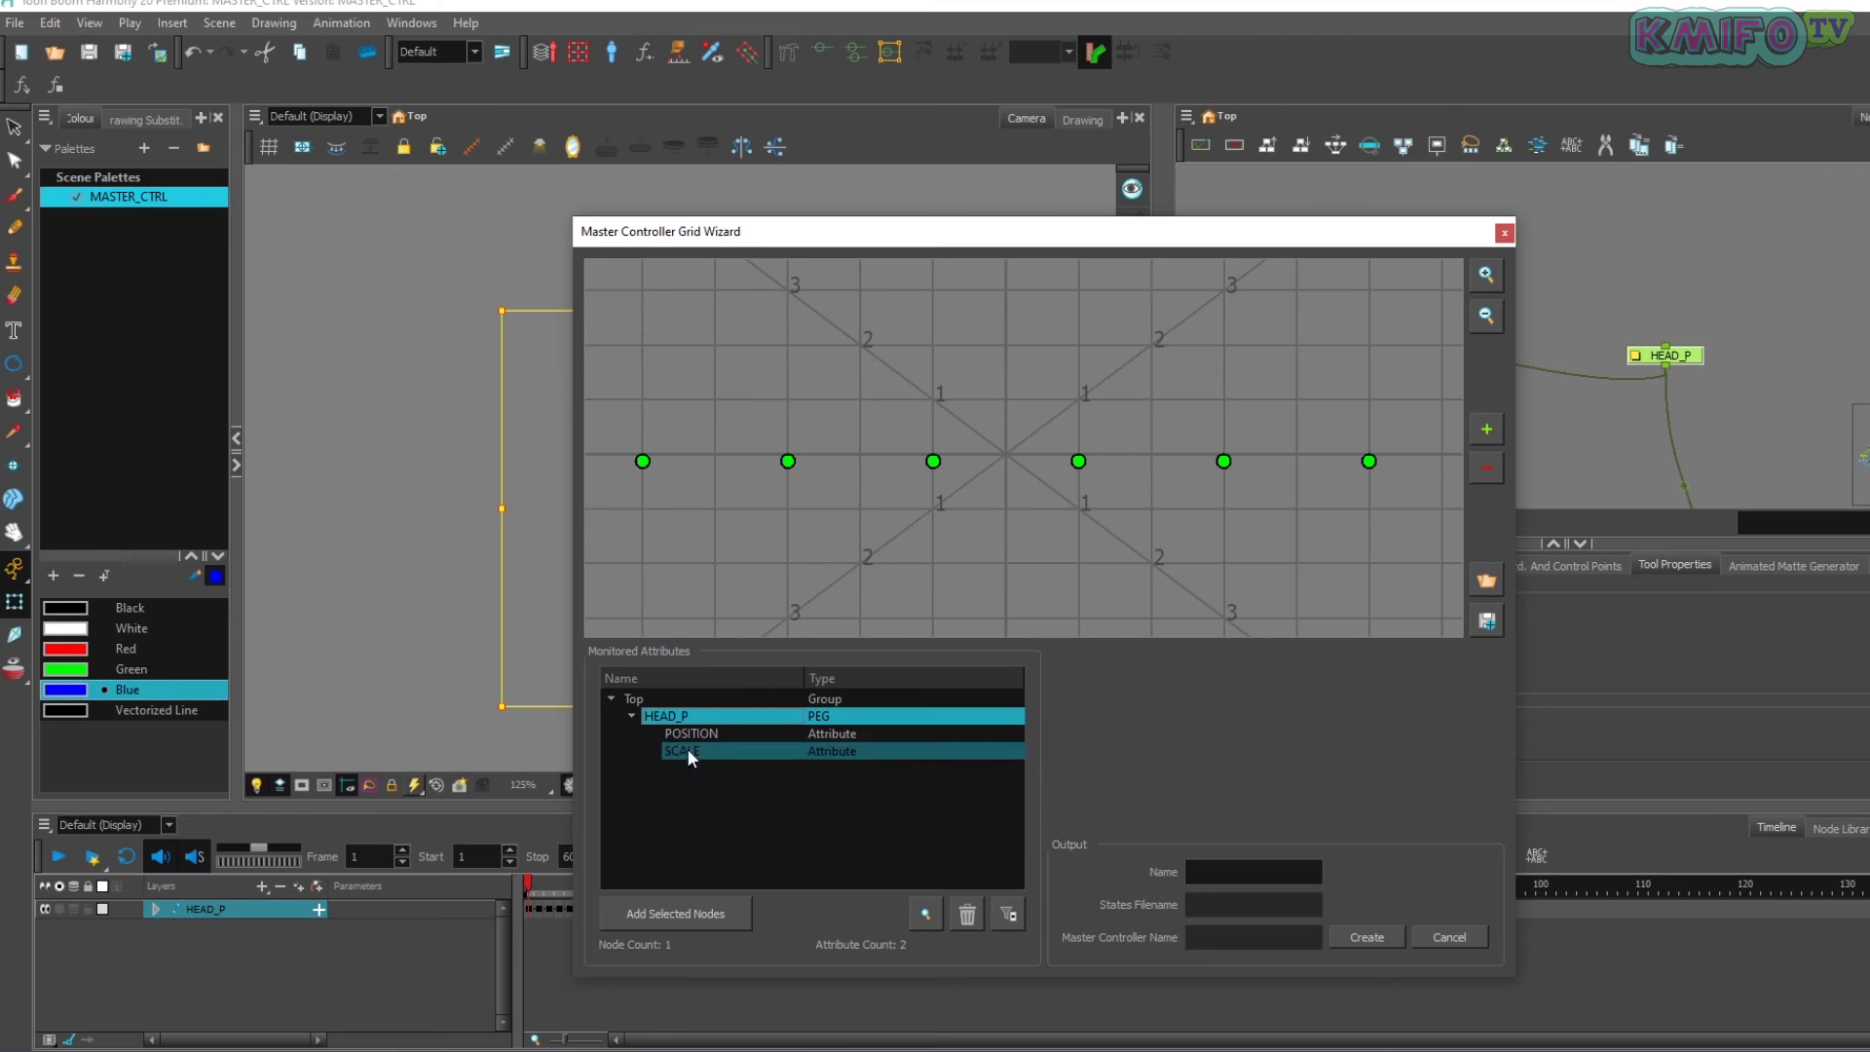
- Select all the rig's nodes in the node network, add them to the monitored attributes, and collapse the Top group
drag(1395, 240, 1766, 564)
click(1540, 298)
scroll(1533, 309, down, 6)
drag(1596, 395, 1594, 291)
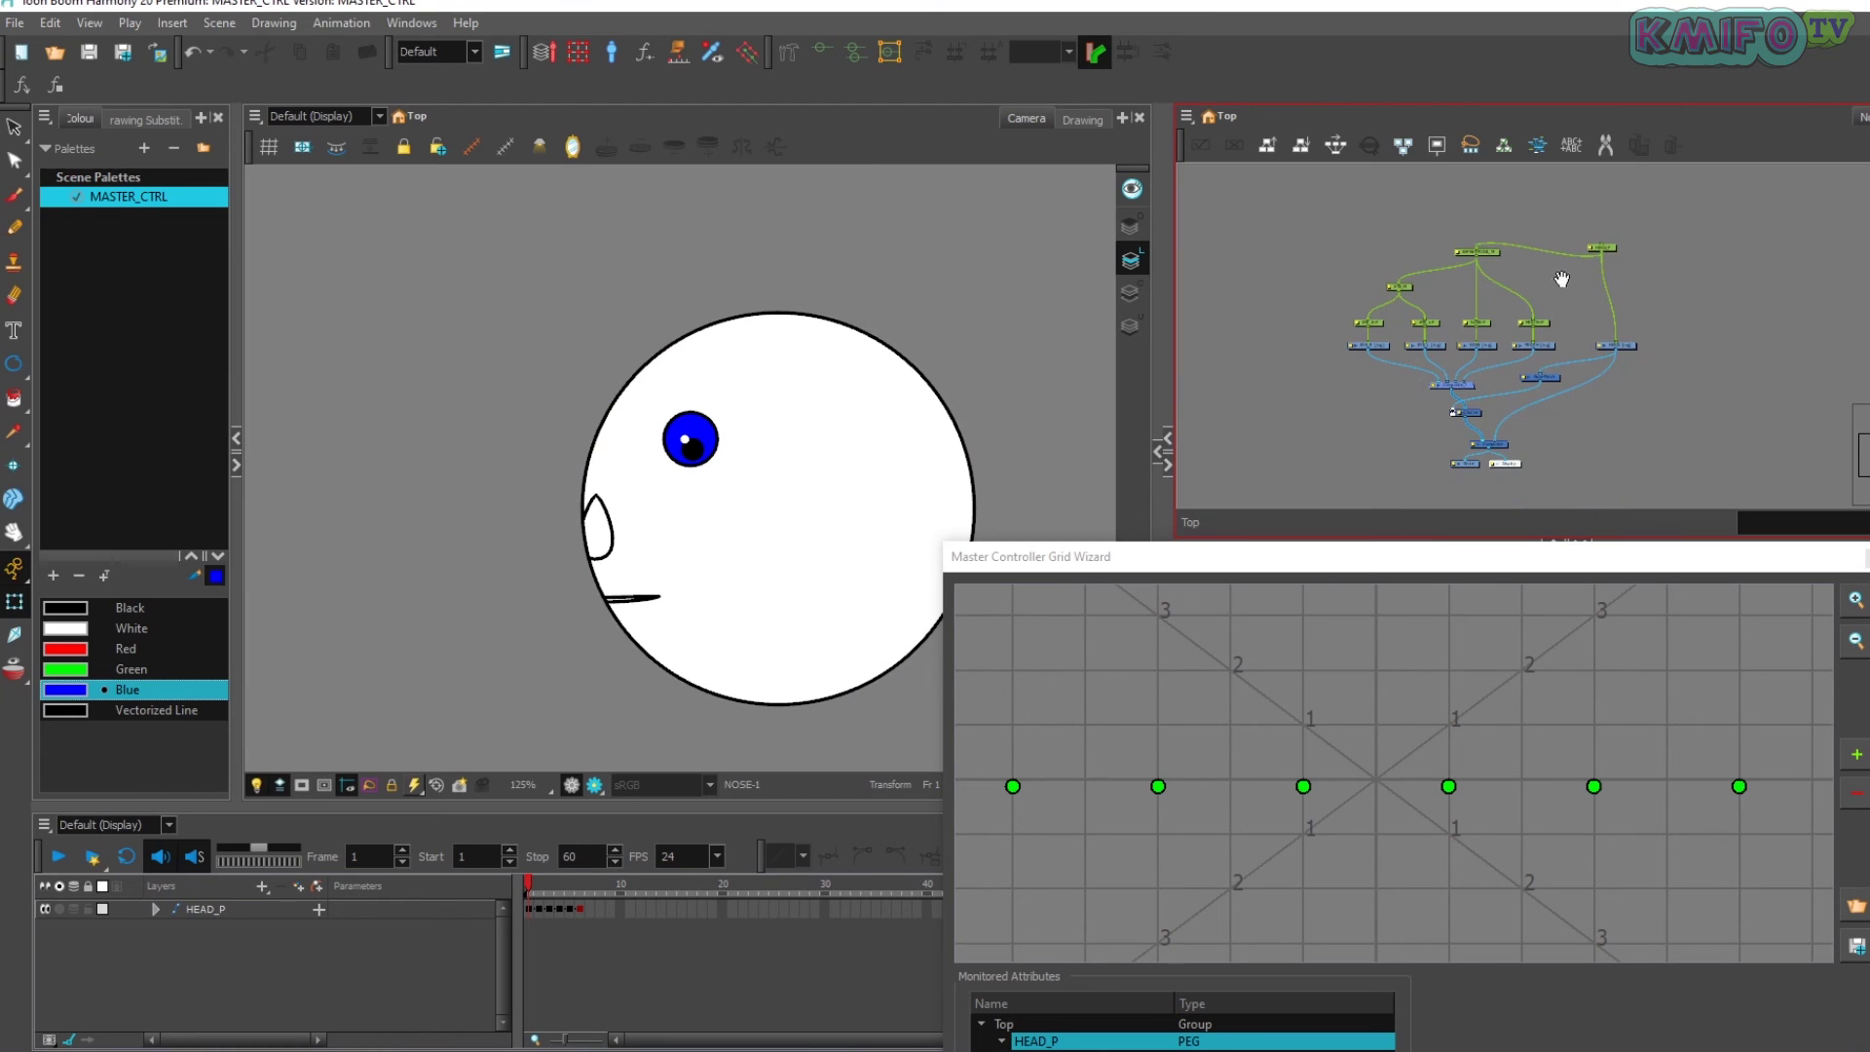
mouse_move(1306, 194)
mouse_down()
mouse_move(1709, 399)
mouse_move(1722, 444)
mouse_move(1726, 420)
mouse_up()
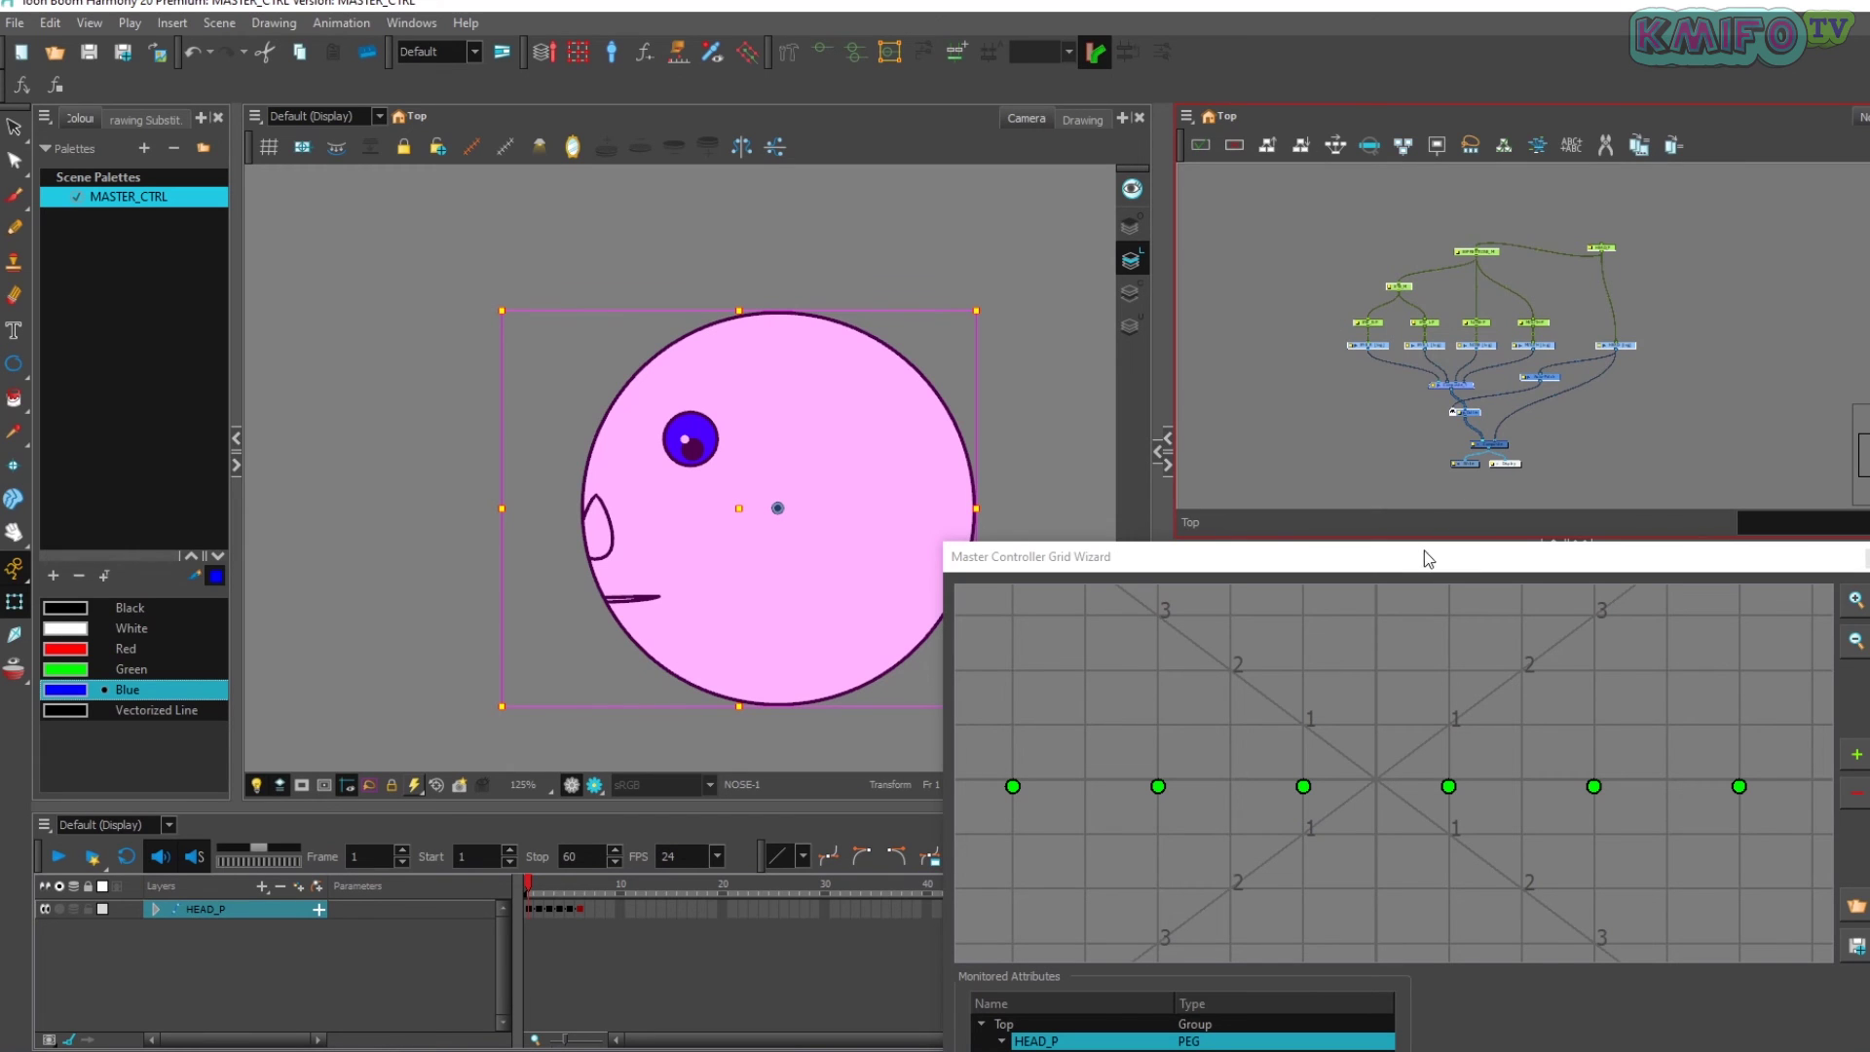
drag(1424, 552, 1207, 389)
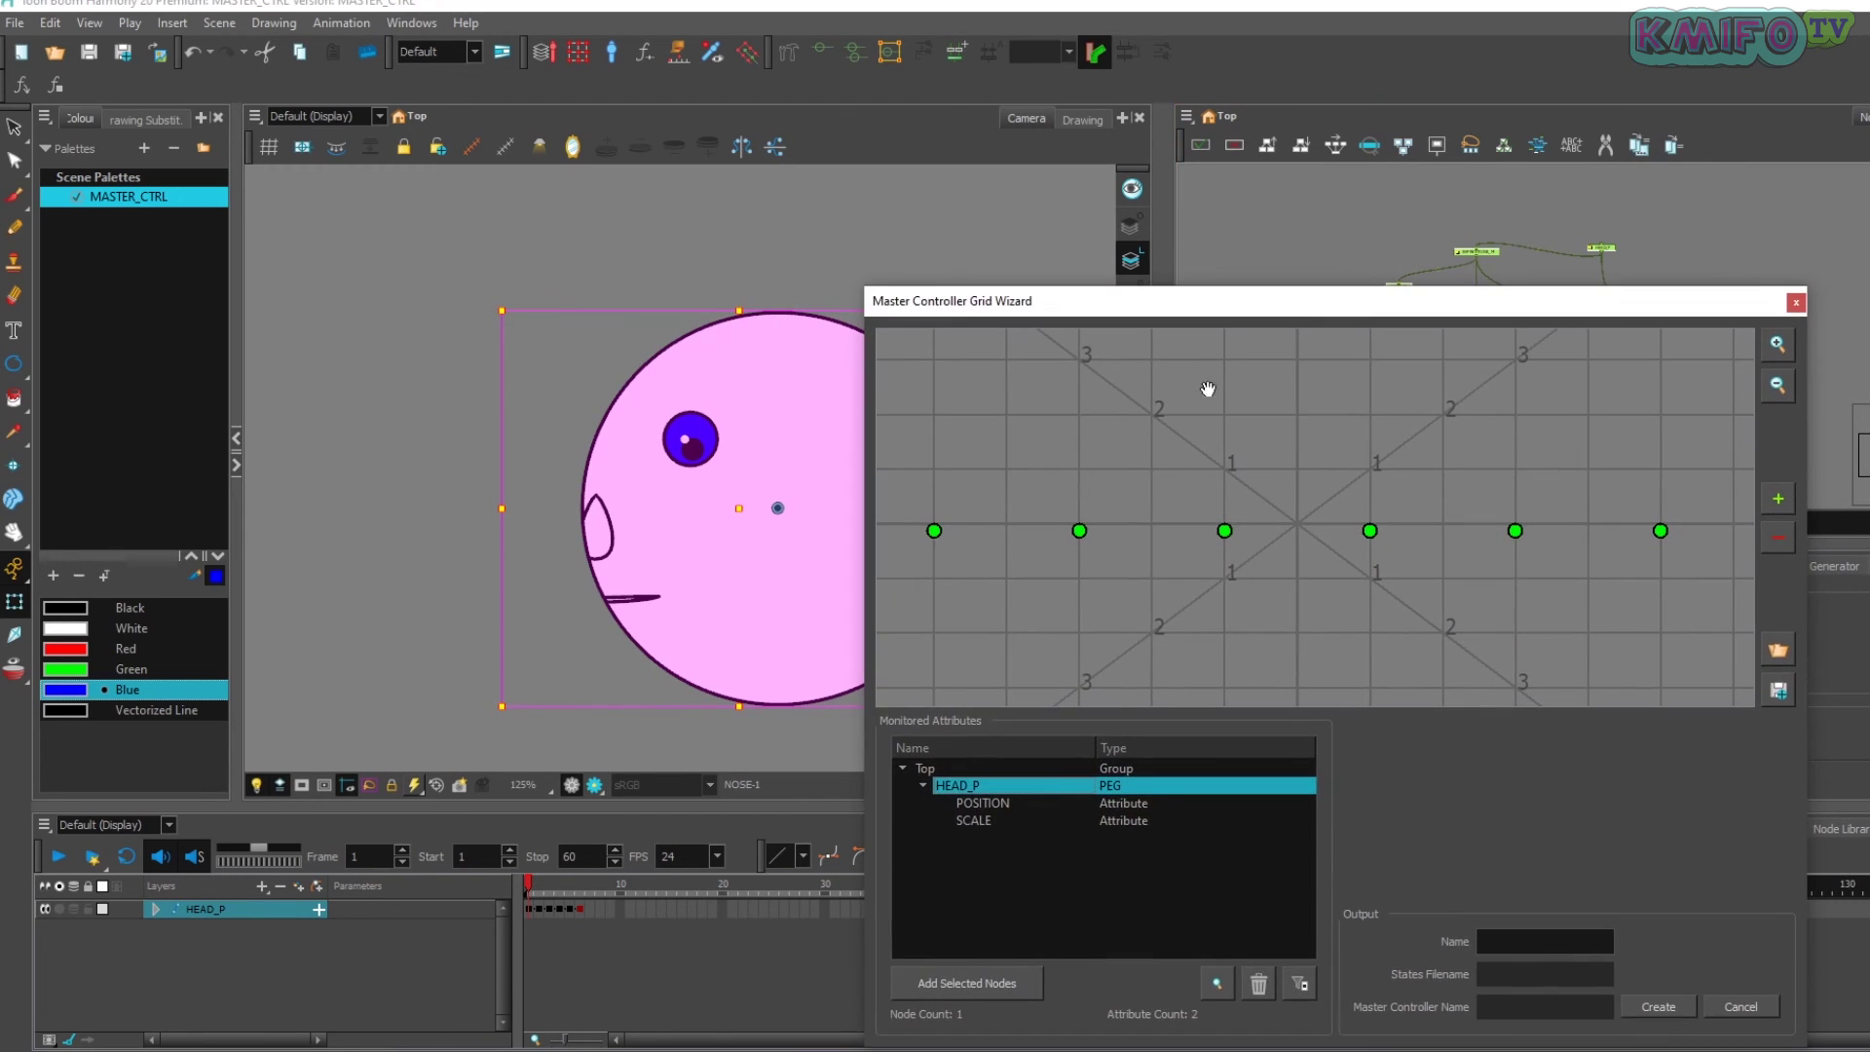
click(978, 984)
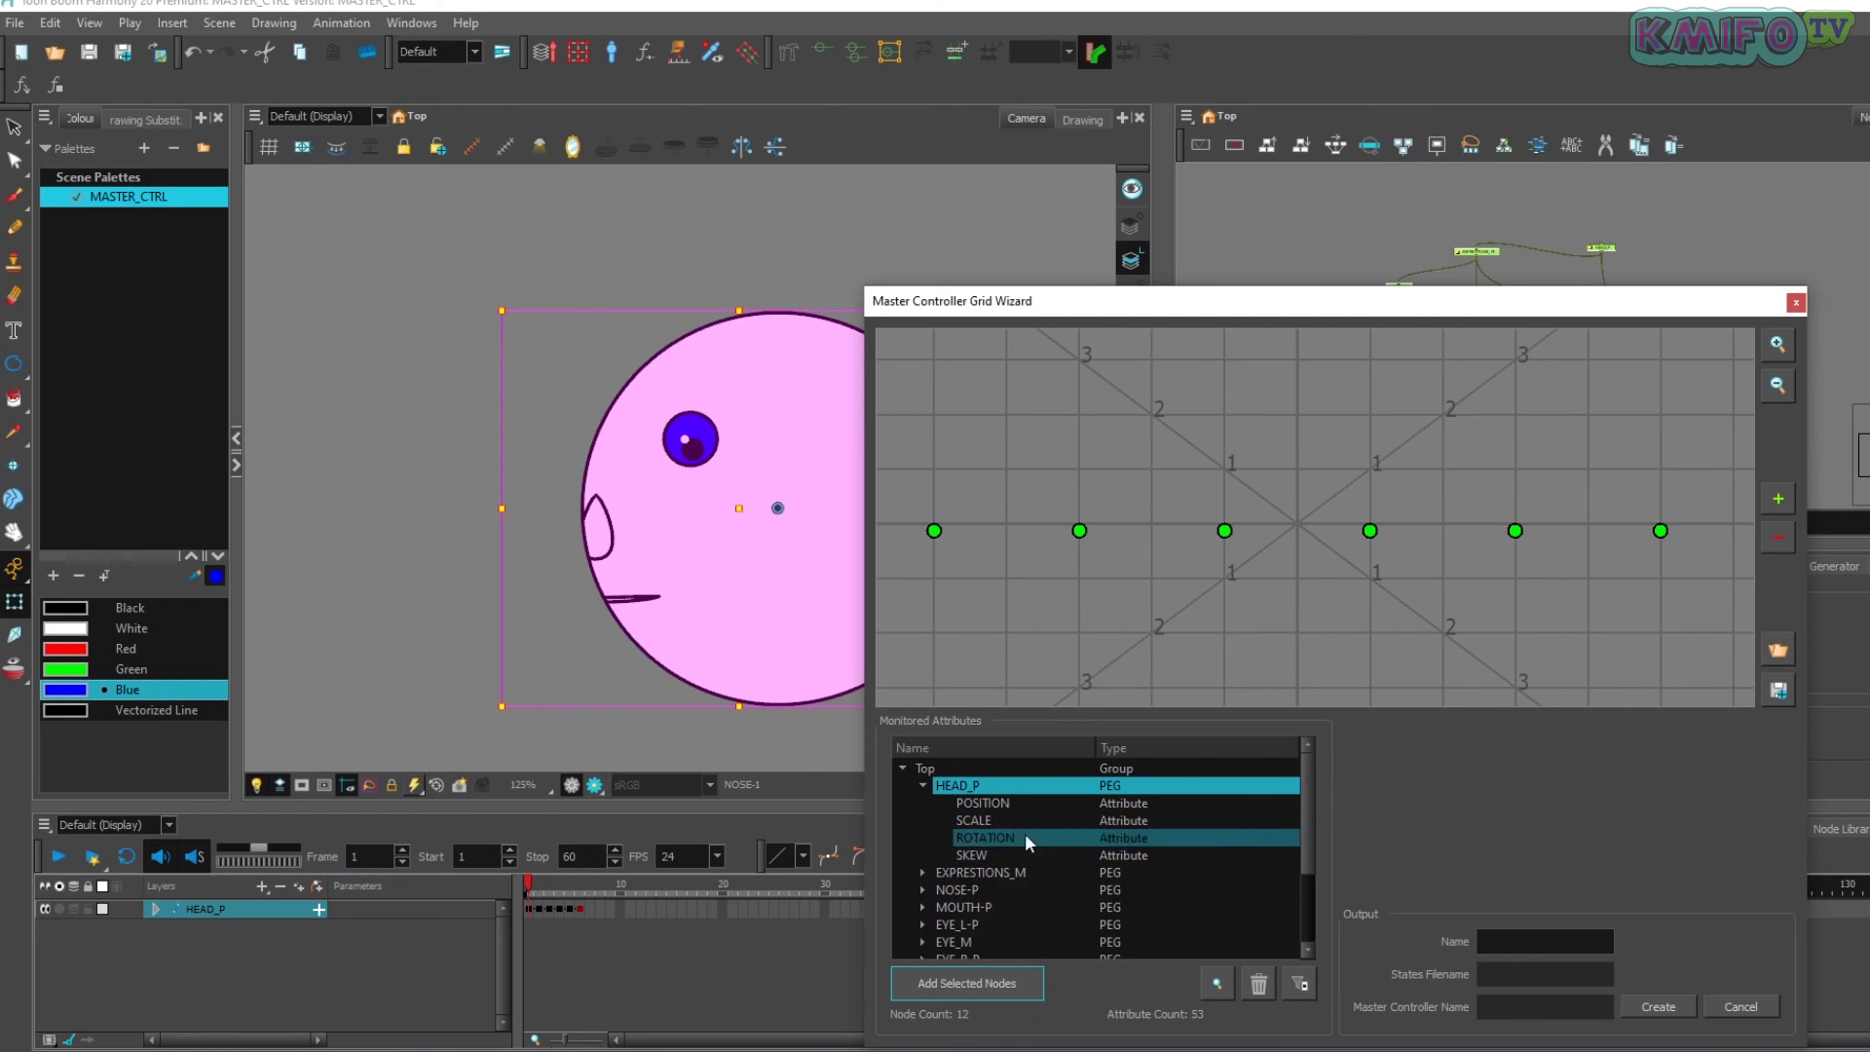
scroll(1032, 885, down, 2)
scroll(1310, 855, up, 5)
click(902, 769)
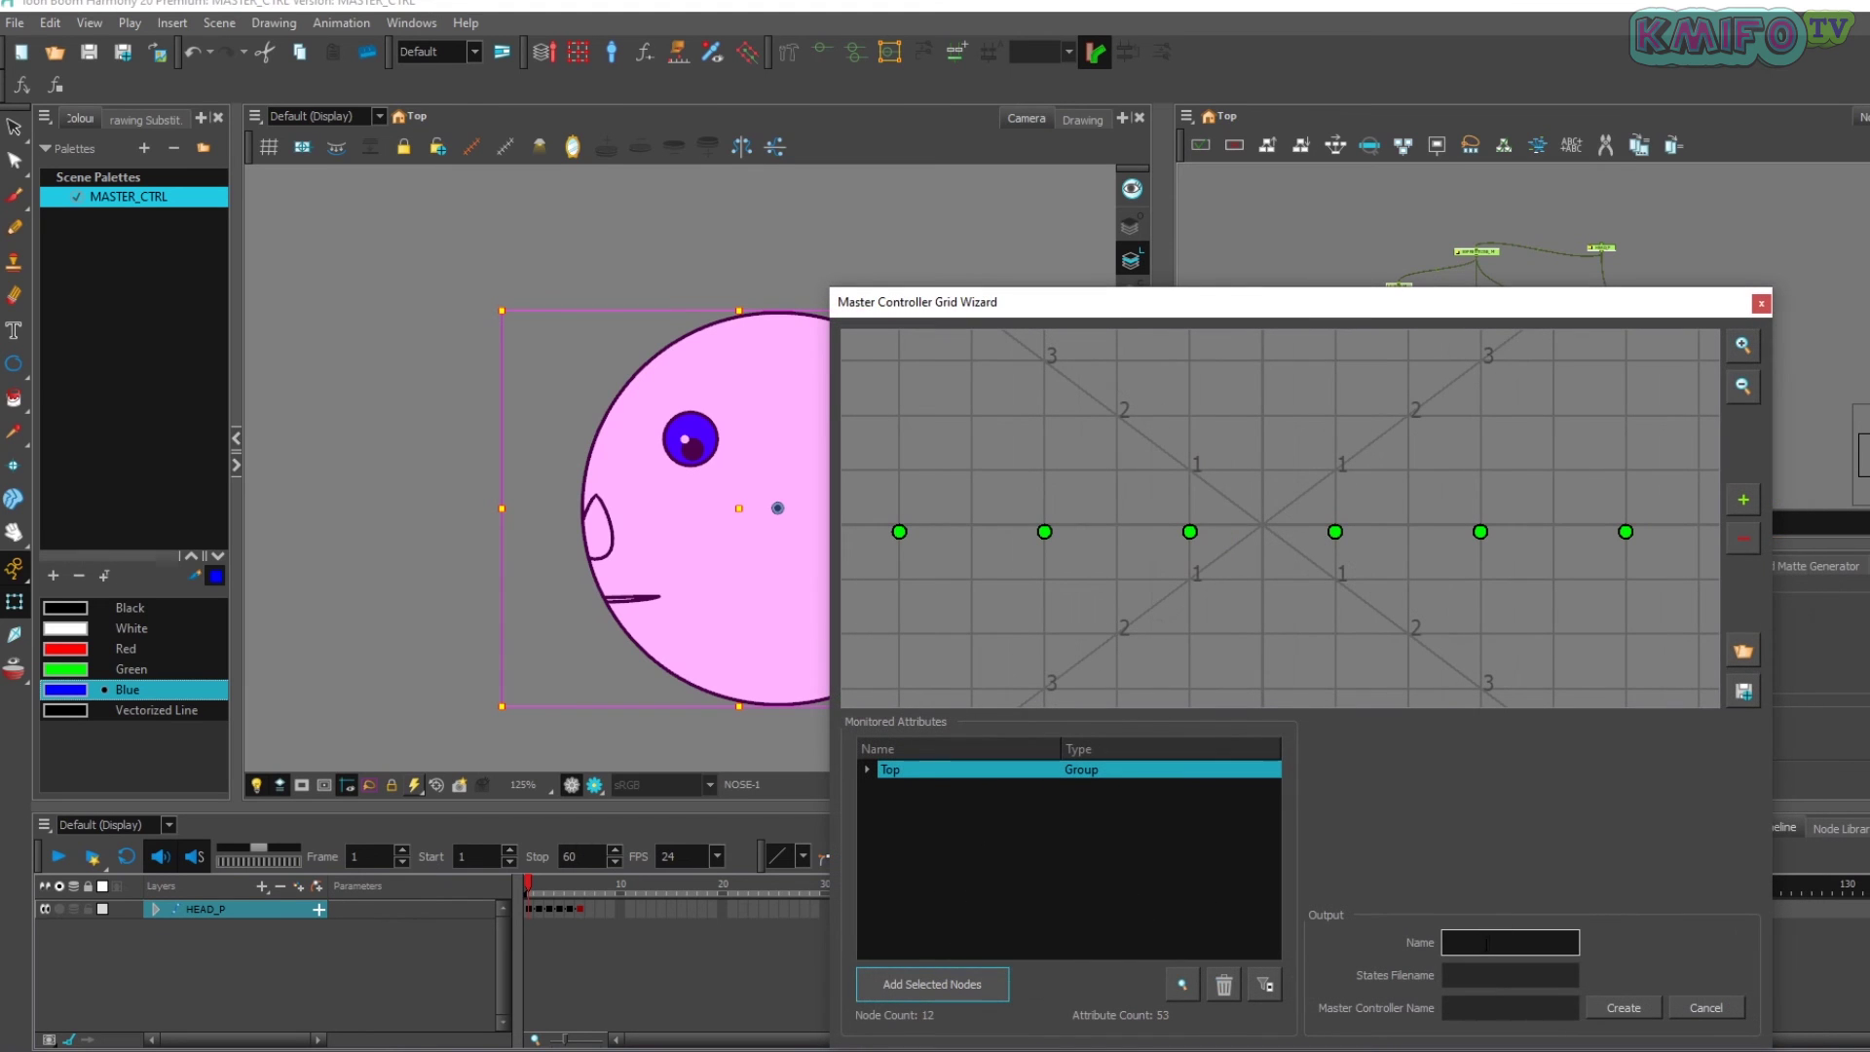
- Name the controller output REF_MC_1 and start creating the master controller
click(1519, 943)
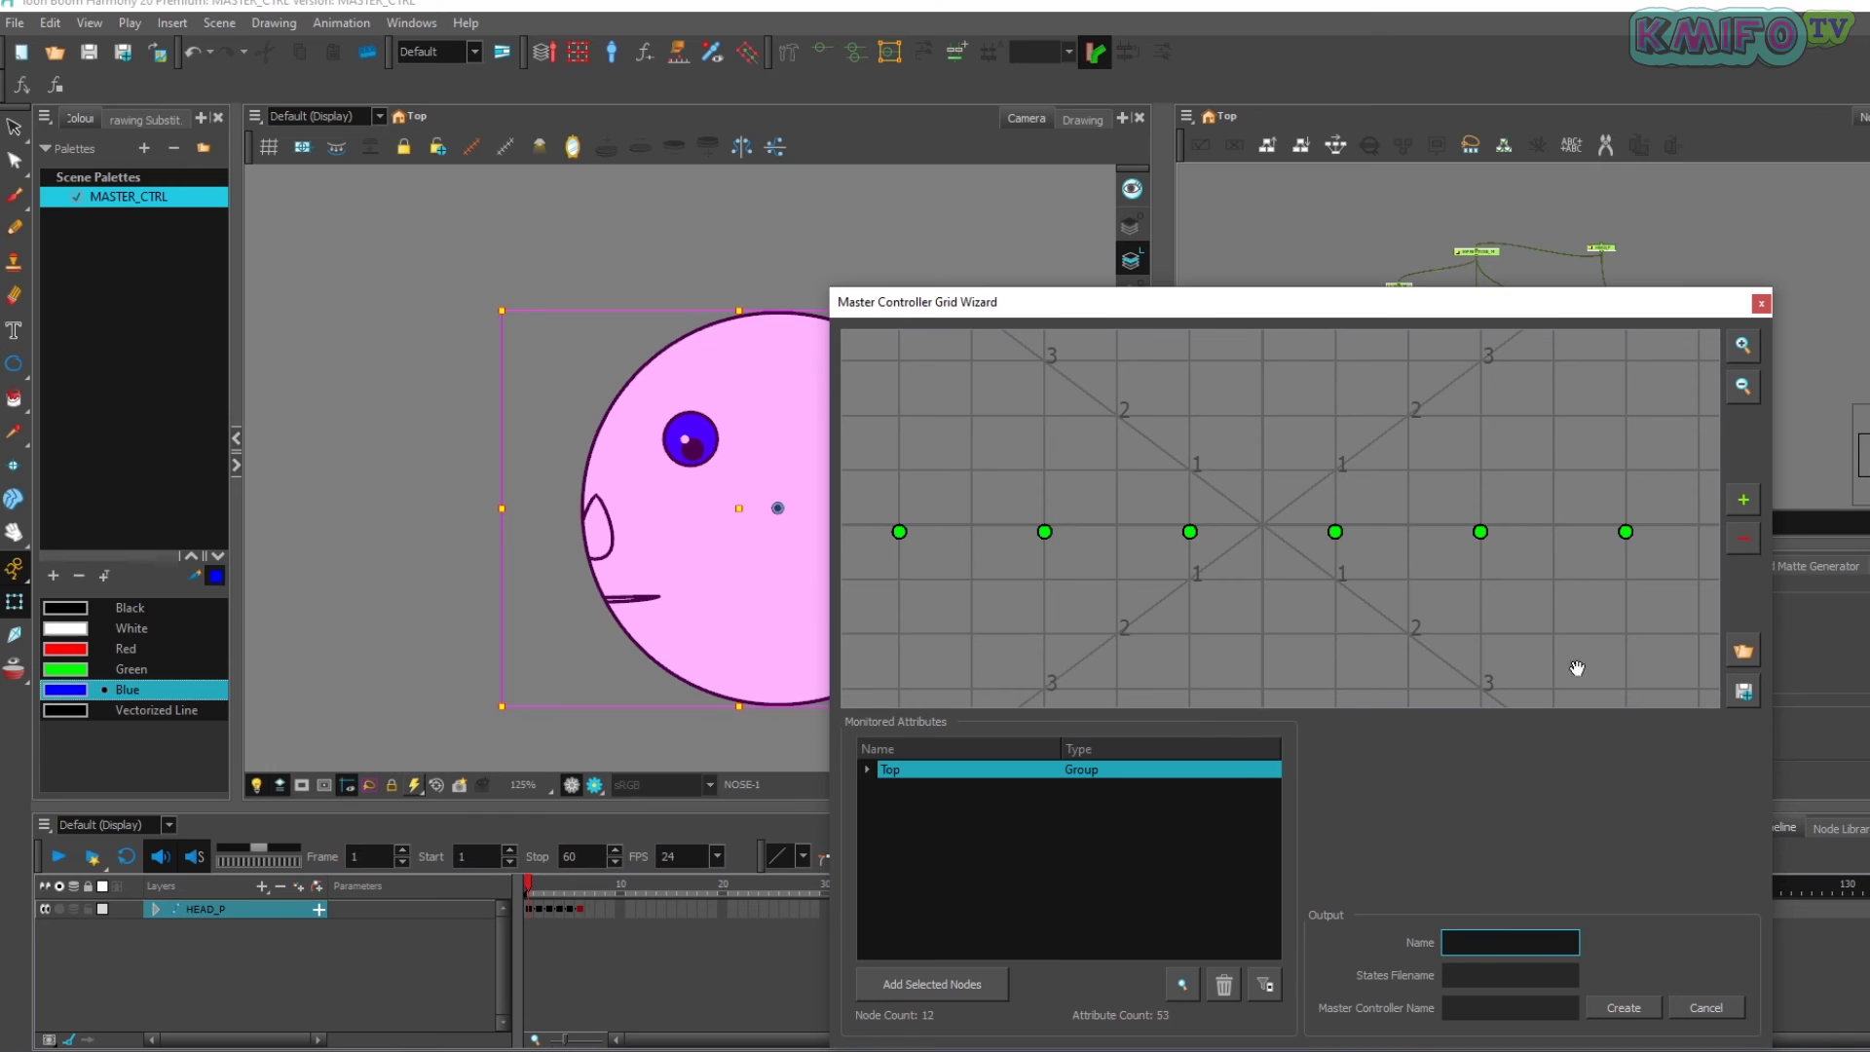
drag(1481, 308, 917, 222)
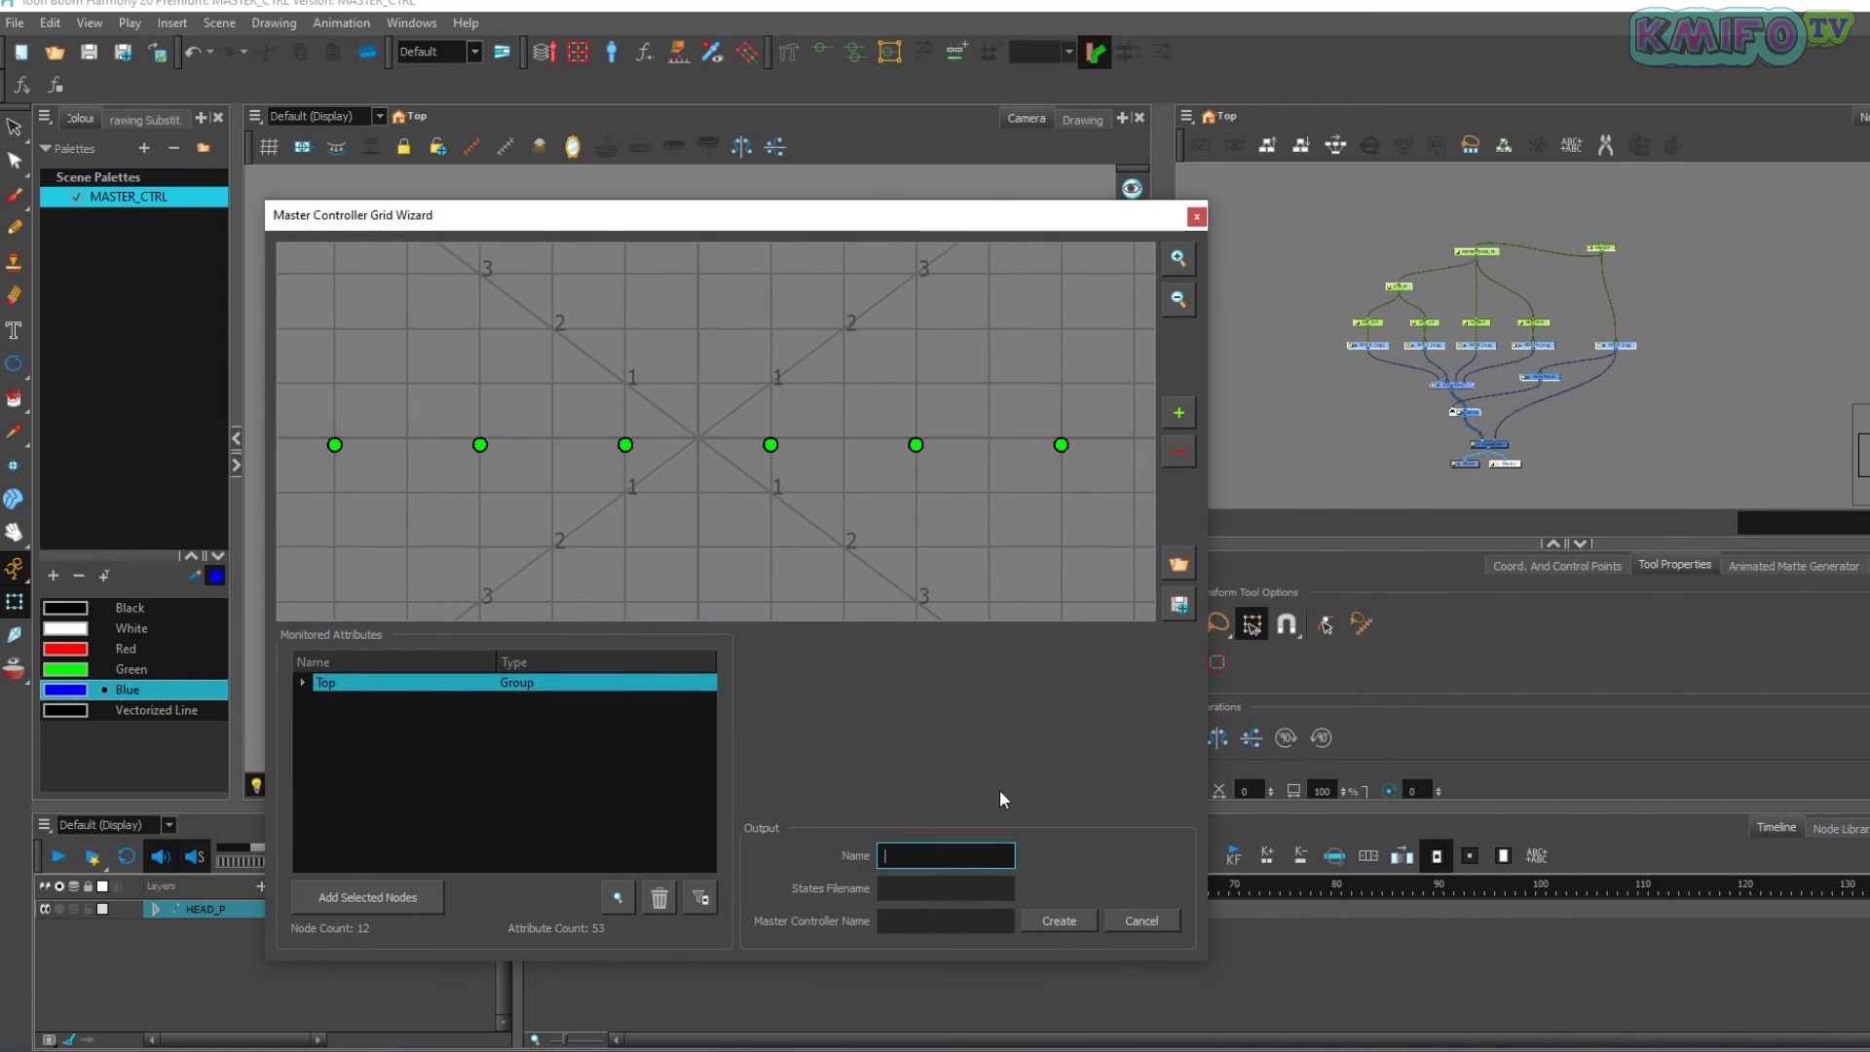
text(REF_MC_1)
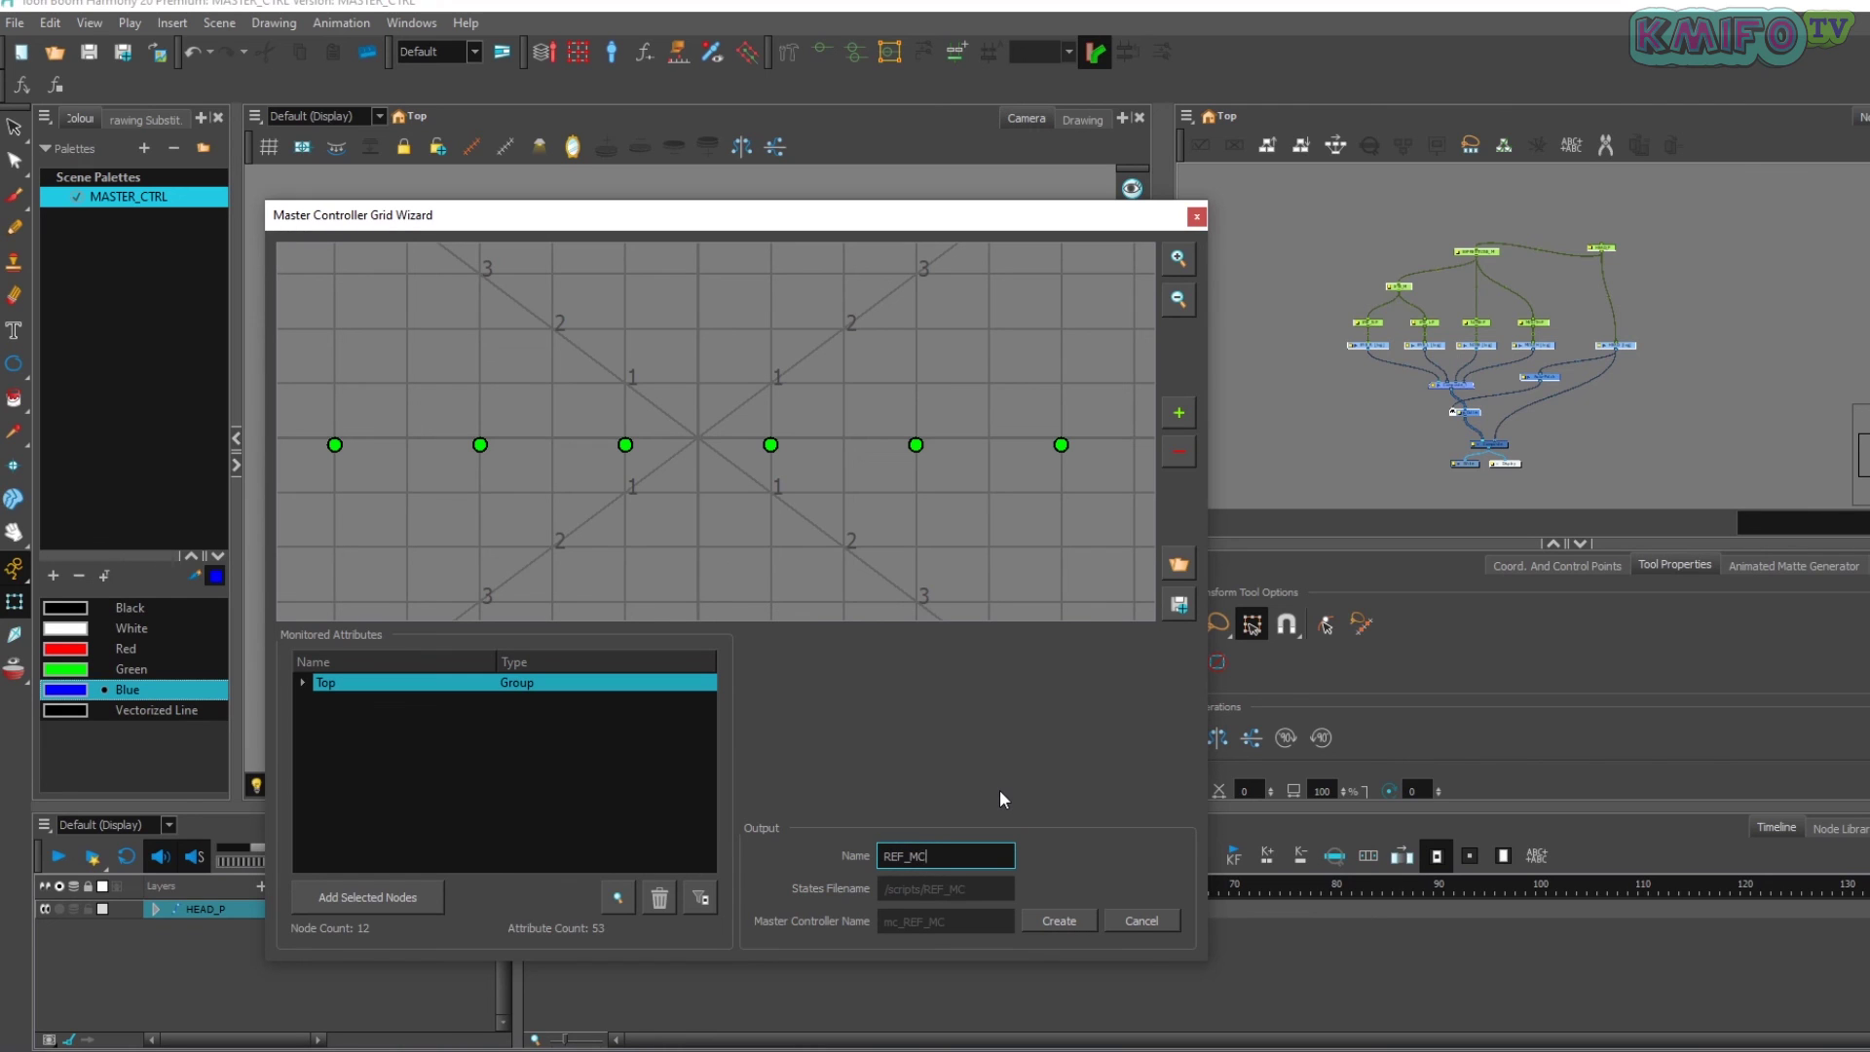
click(1059, 920)
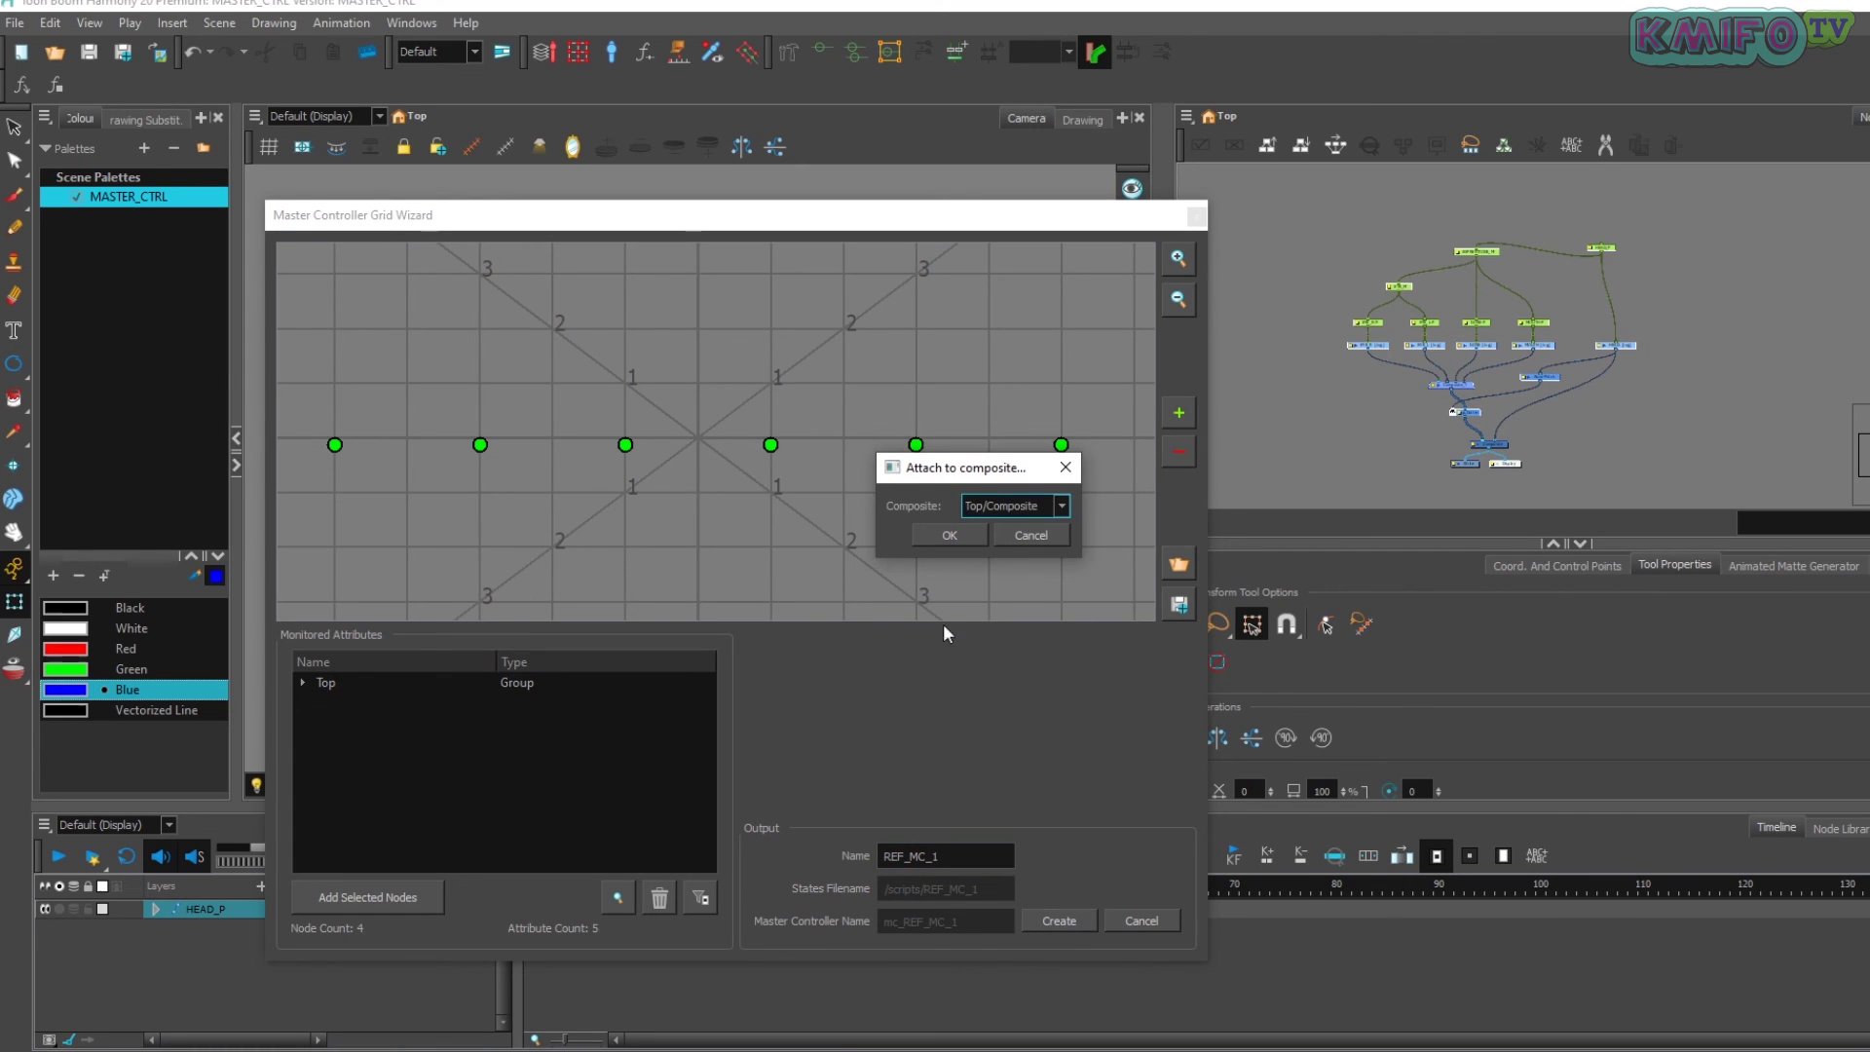
- Attach the master controller to Top/Composite and save its poses as REF_MC_1 in the scripts folder
click(1062, 505)
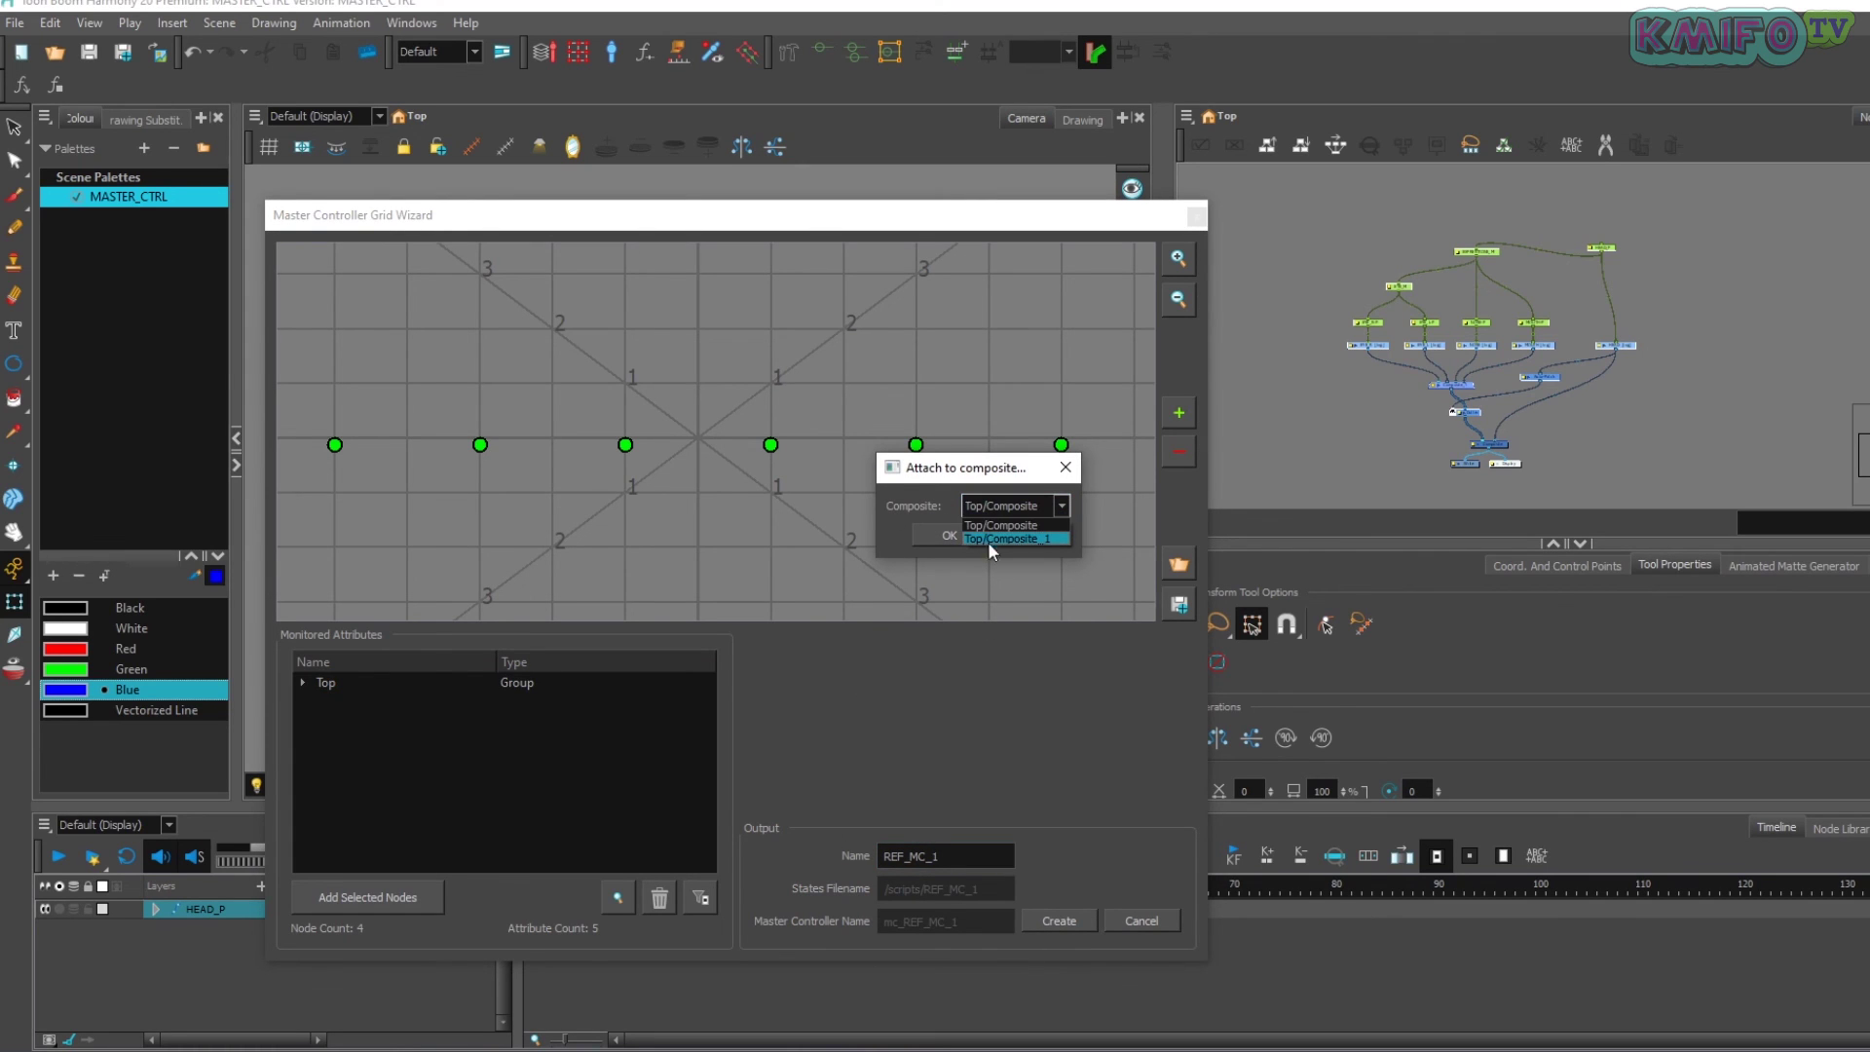
click(1054, 525)
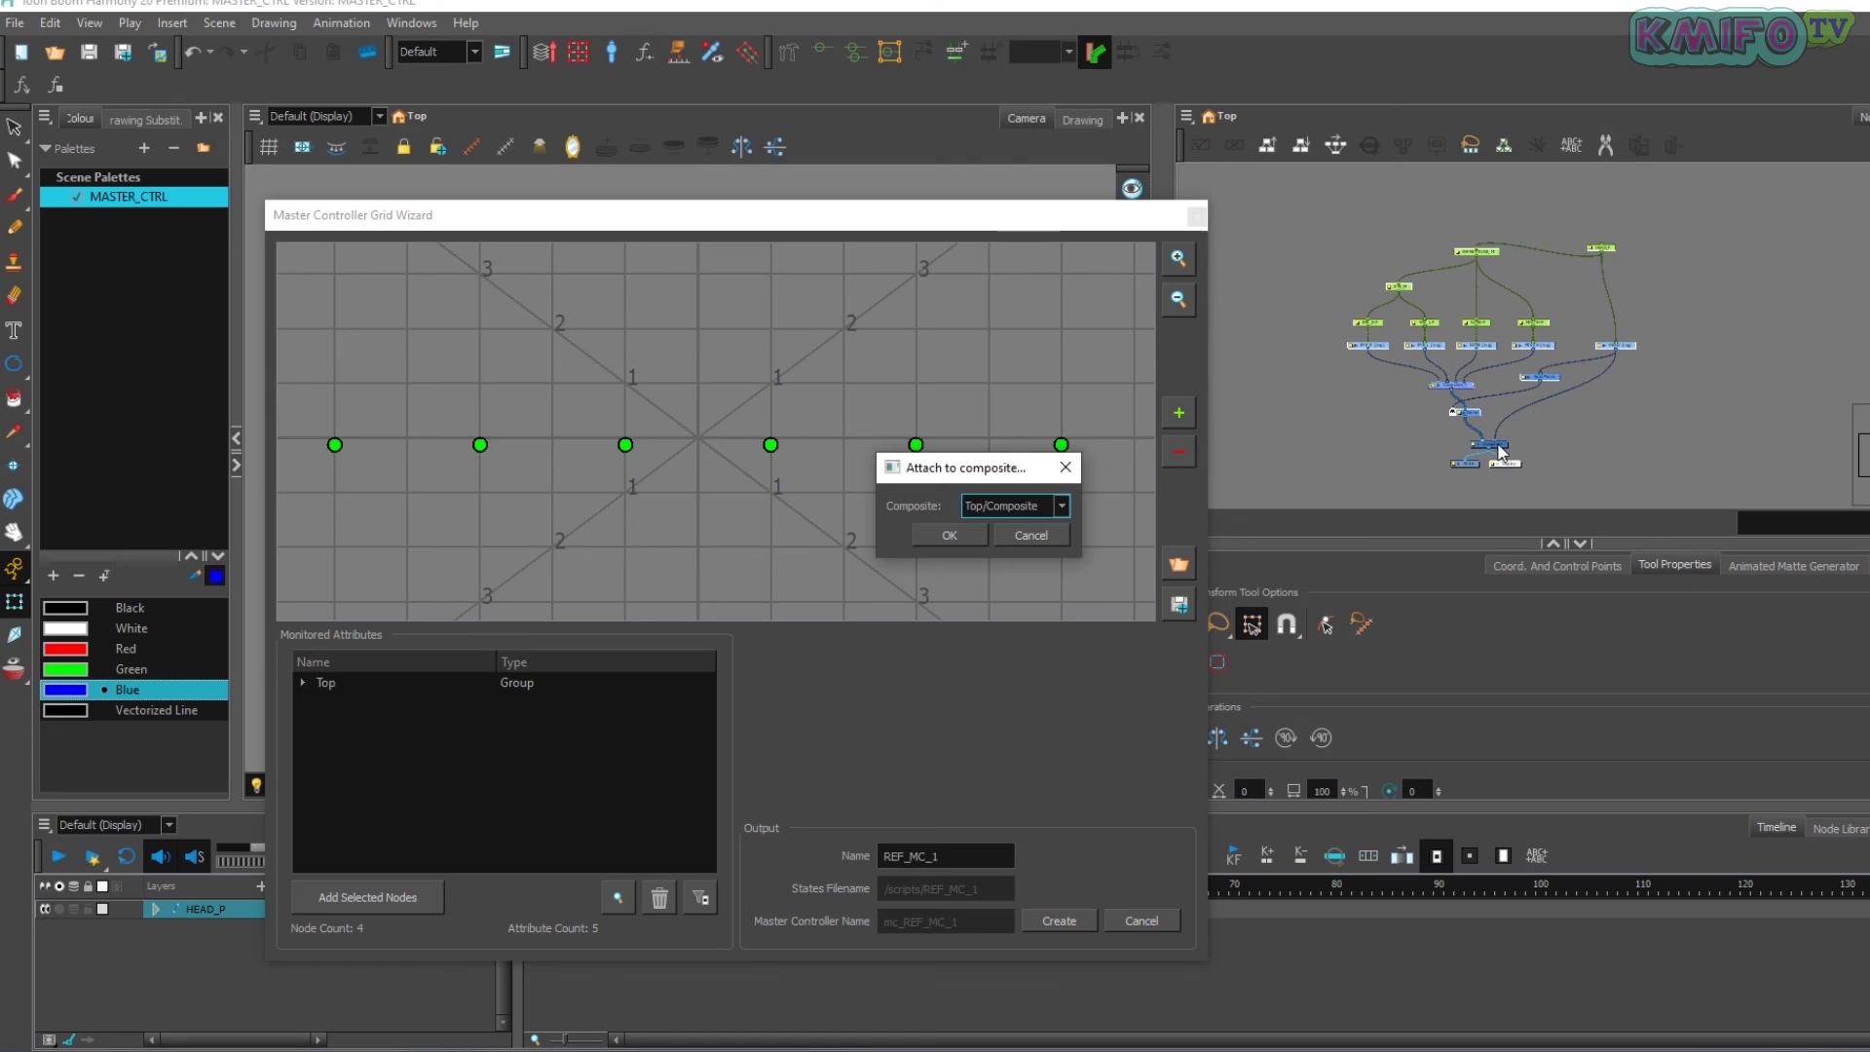
click(1061, 506)
click(1005, 524)
click(950, 534)
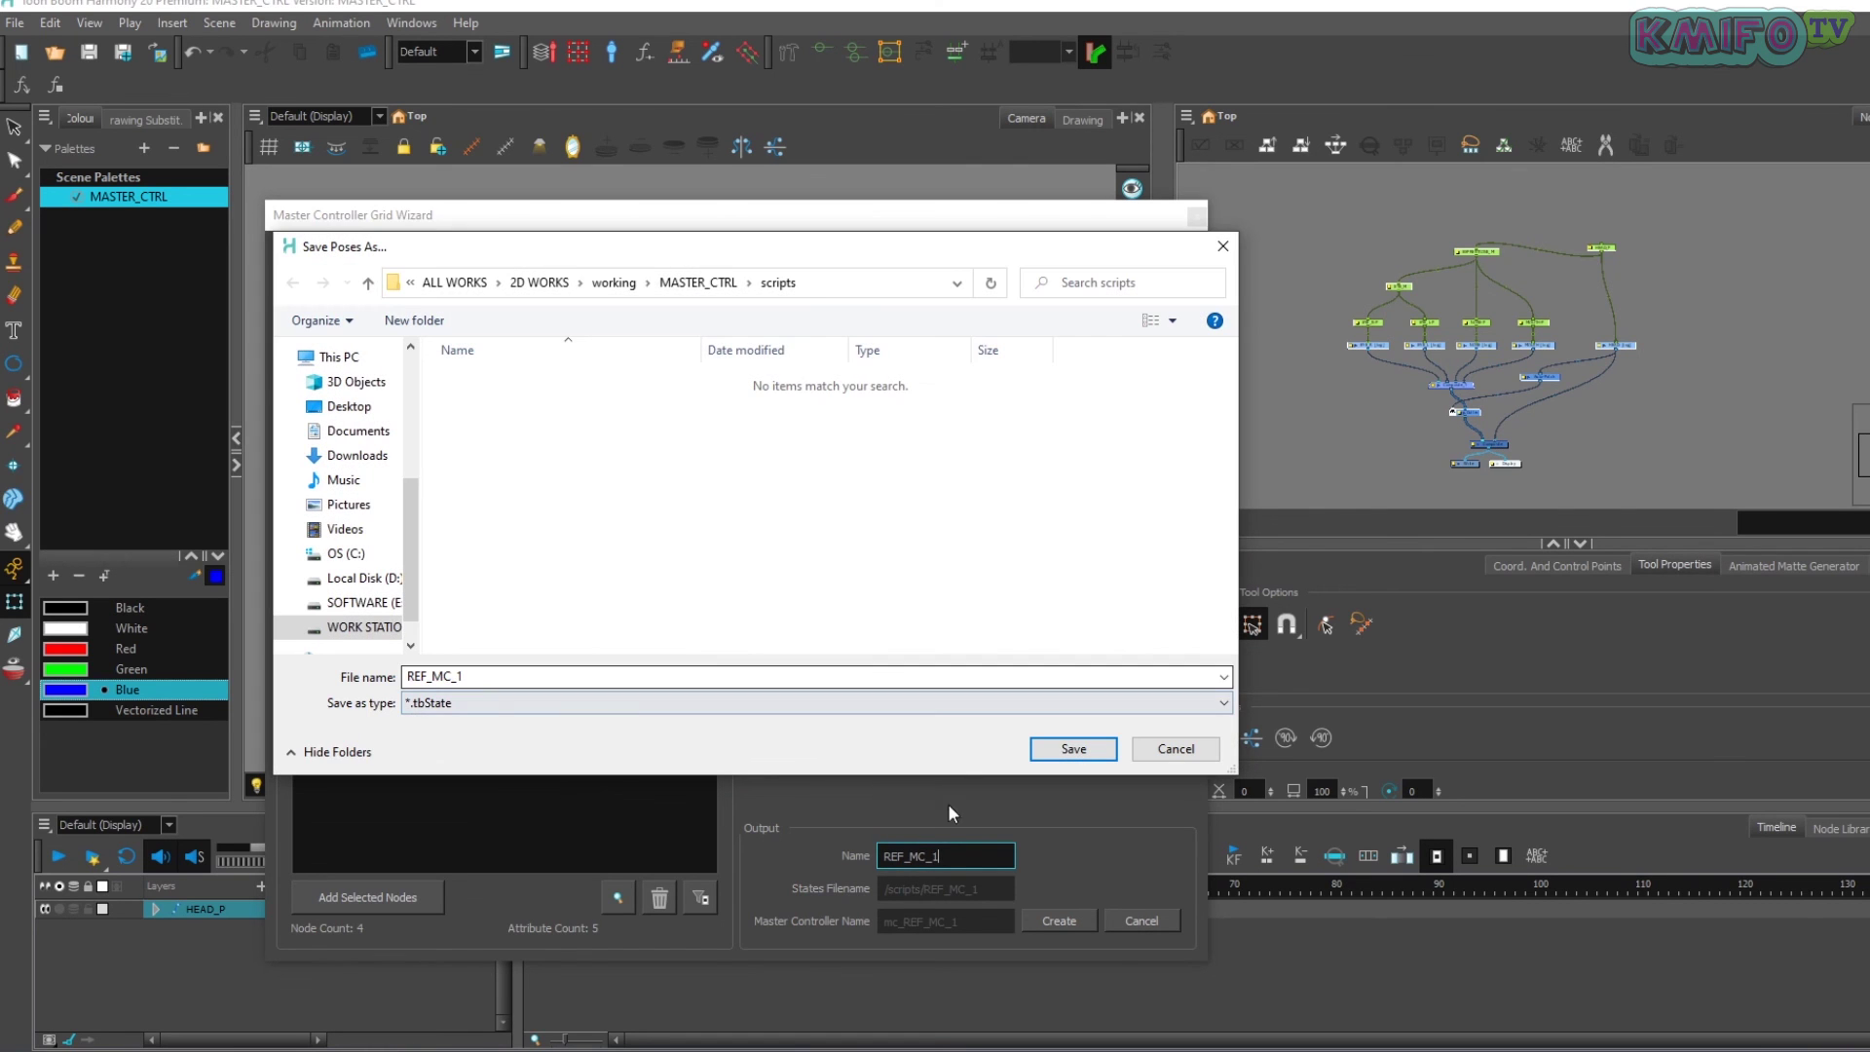
click(1073, 751)
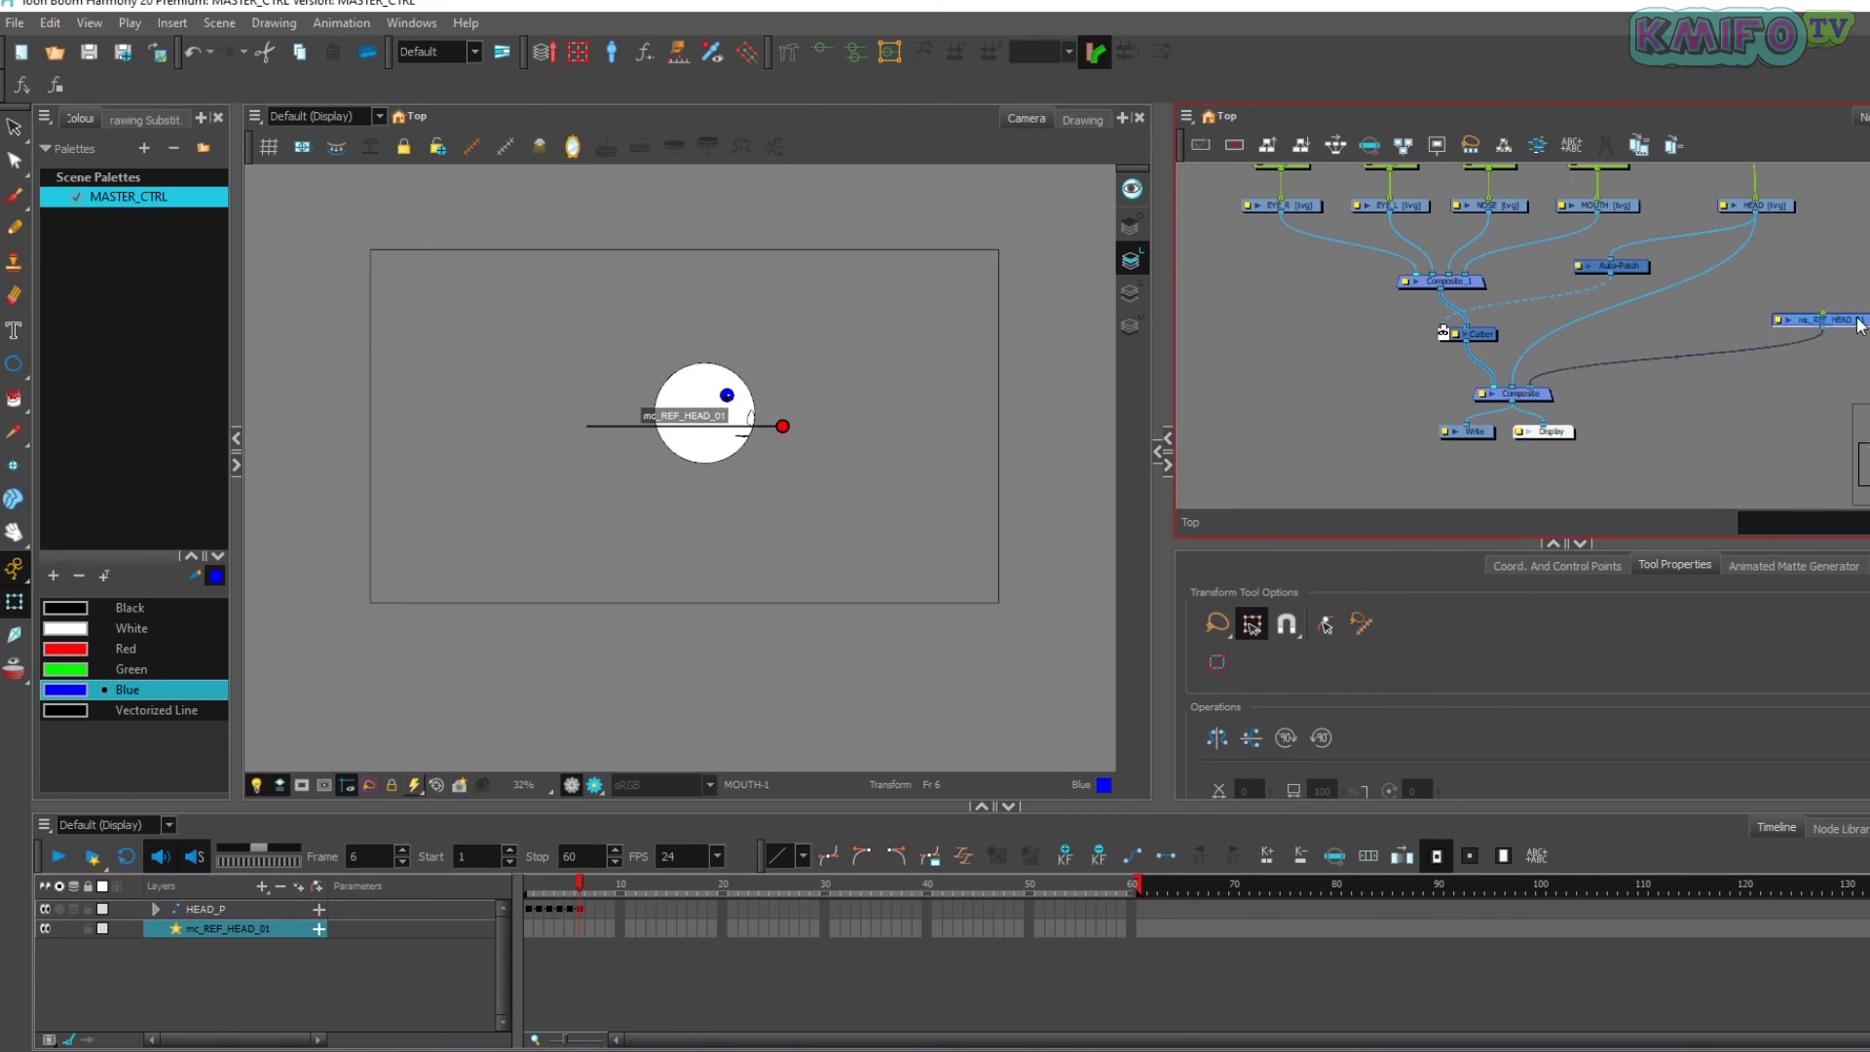
- Add a parent peg to the mc_REF_HEAD_01 controller node and place it directly above that node
drag(1860, 327, 1646, 375)
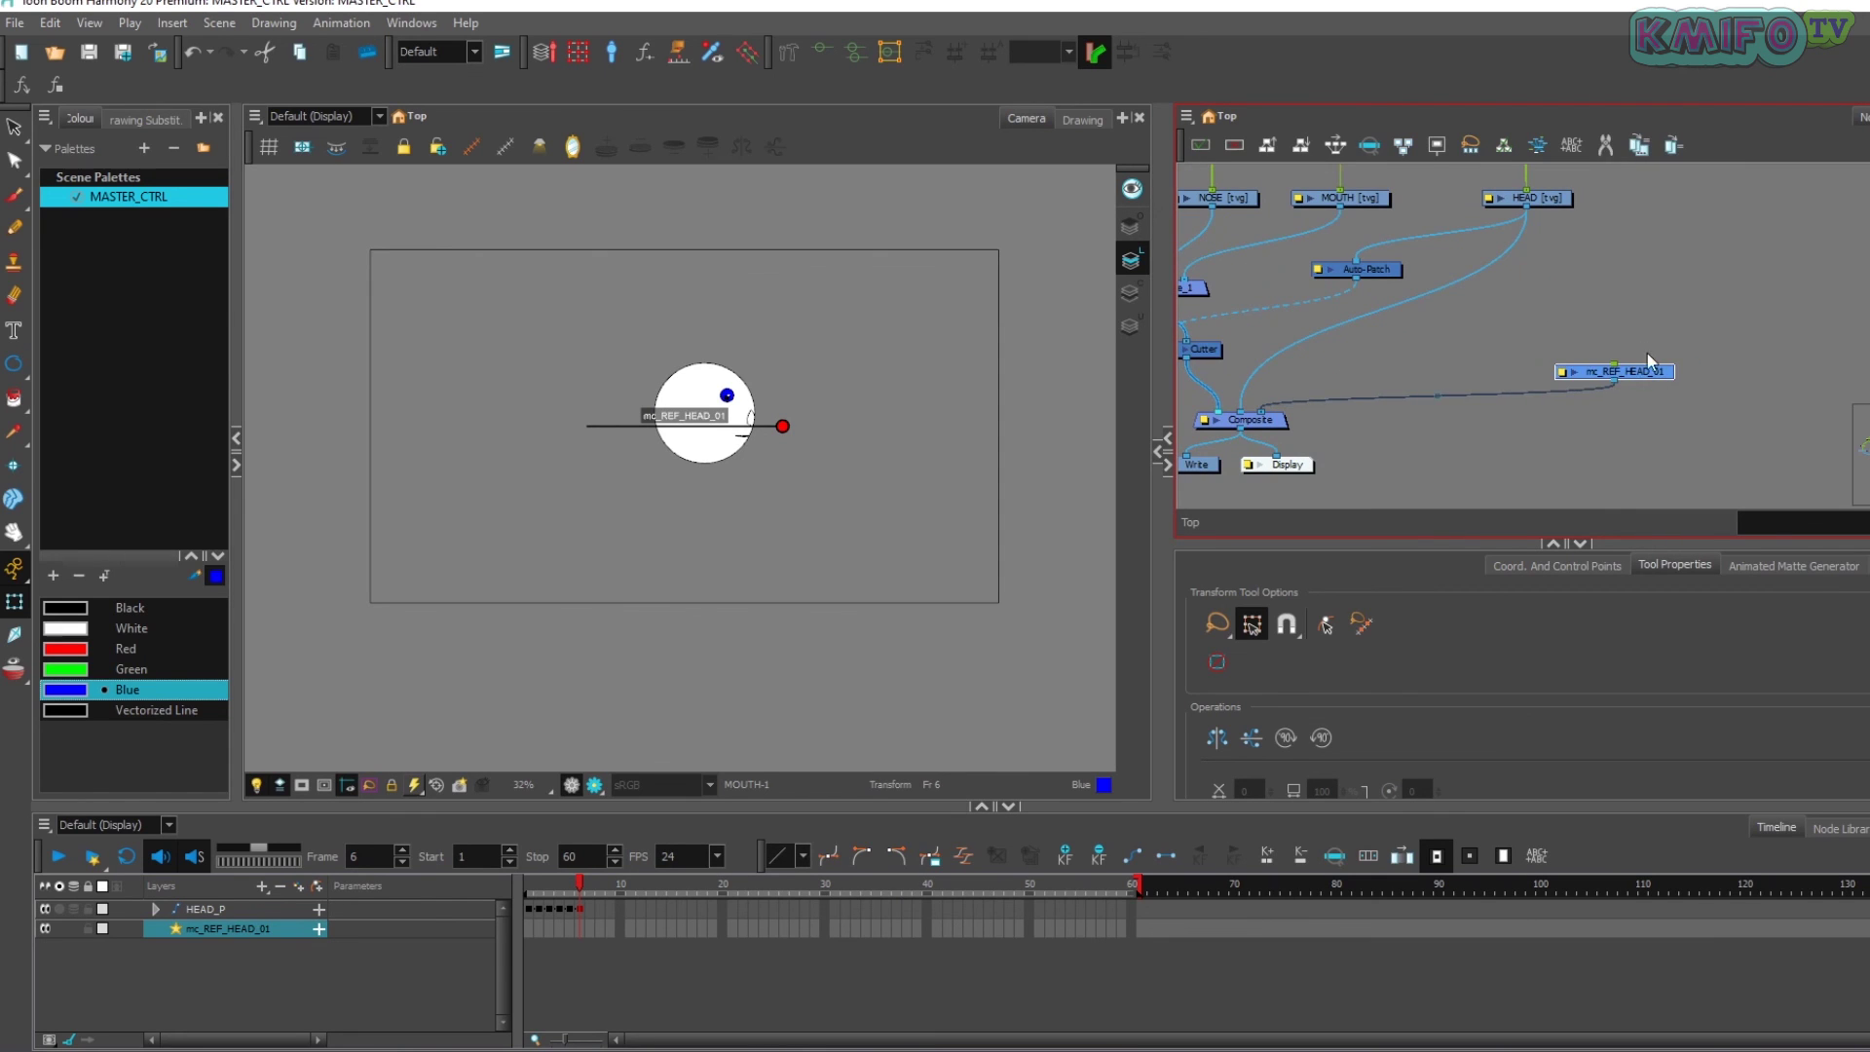
key(ctrl+p)
drag(1677, 330, 1621, 329)
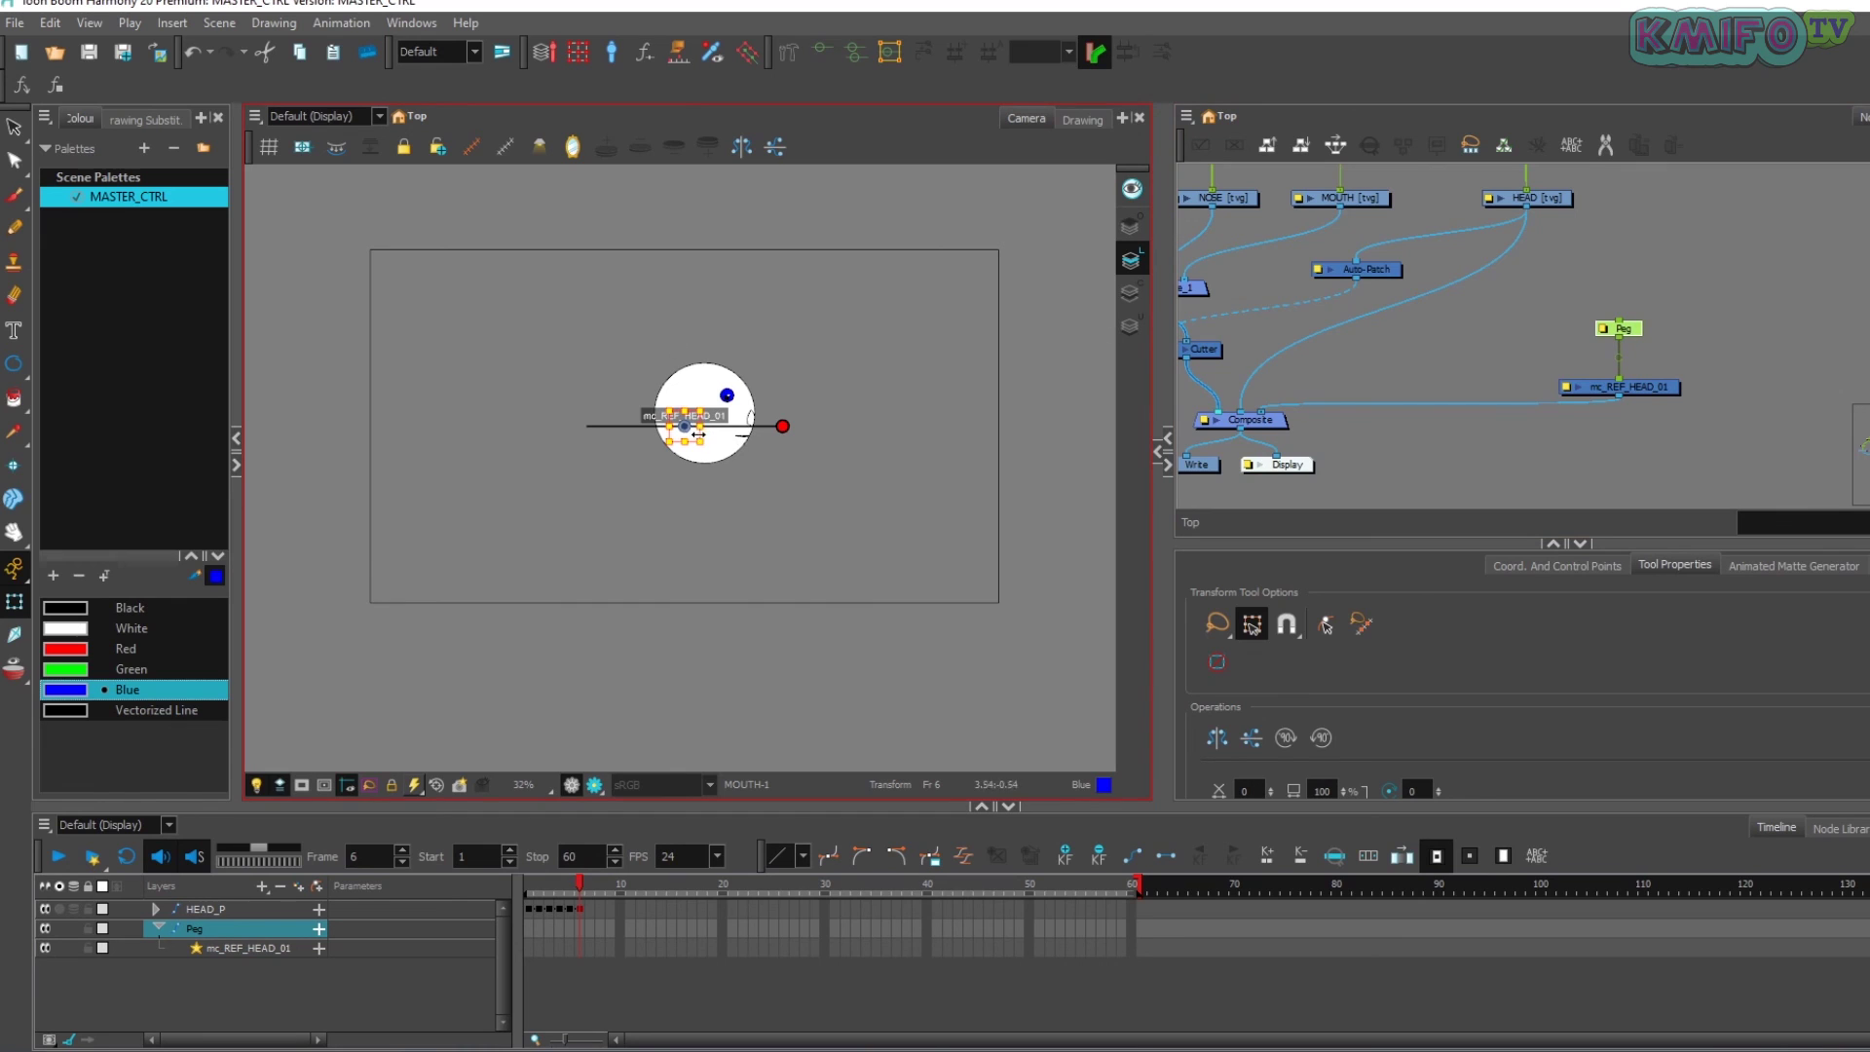
- Turn animate mode off and move the controller's peg so the slider sits below the head
click(12, 570)
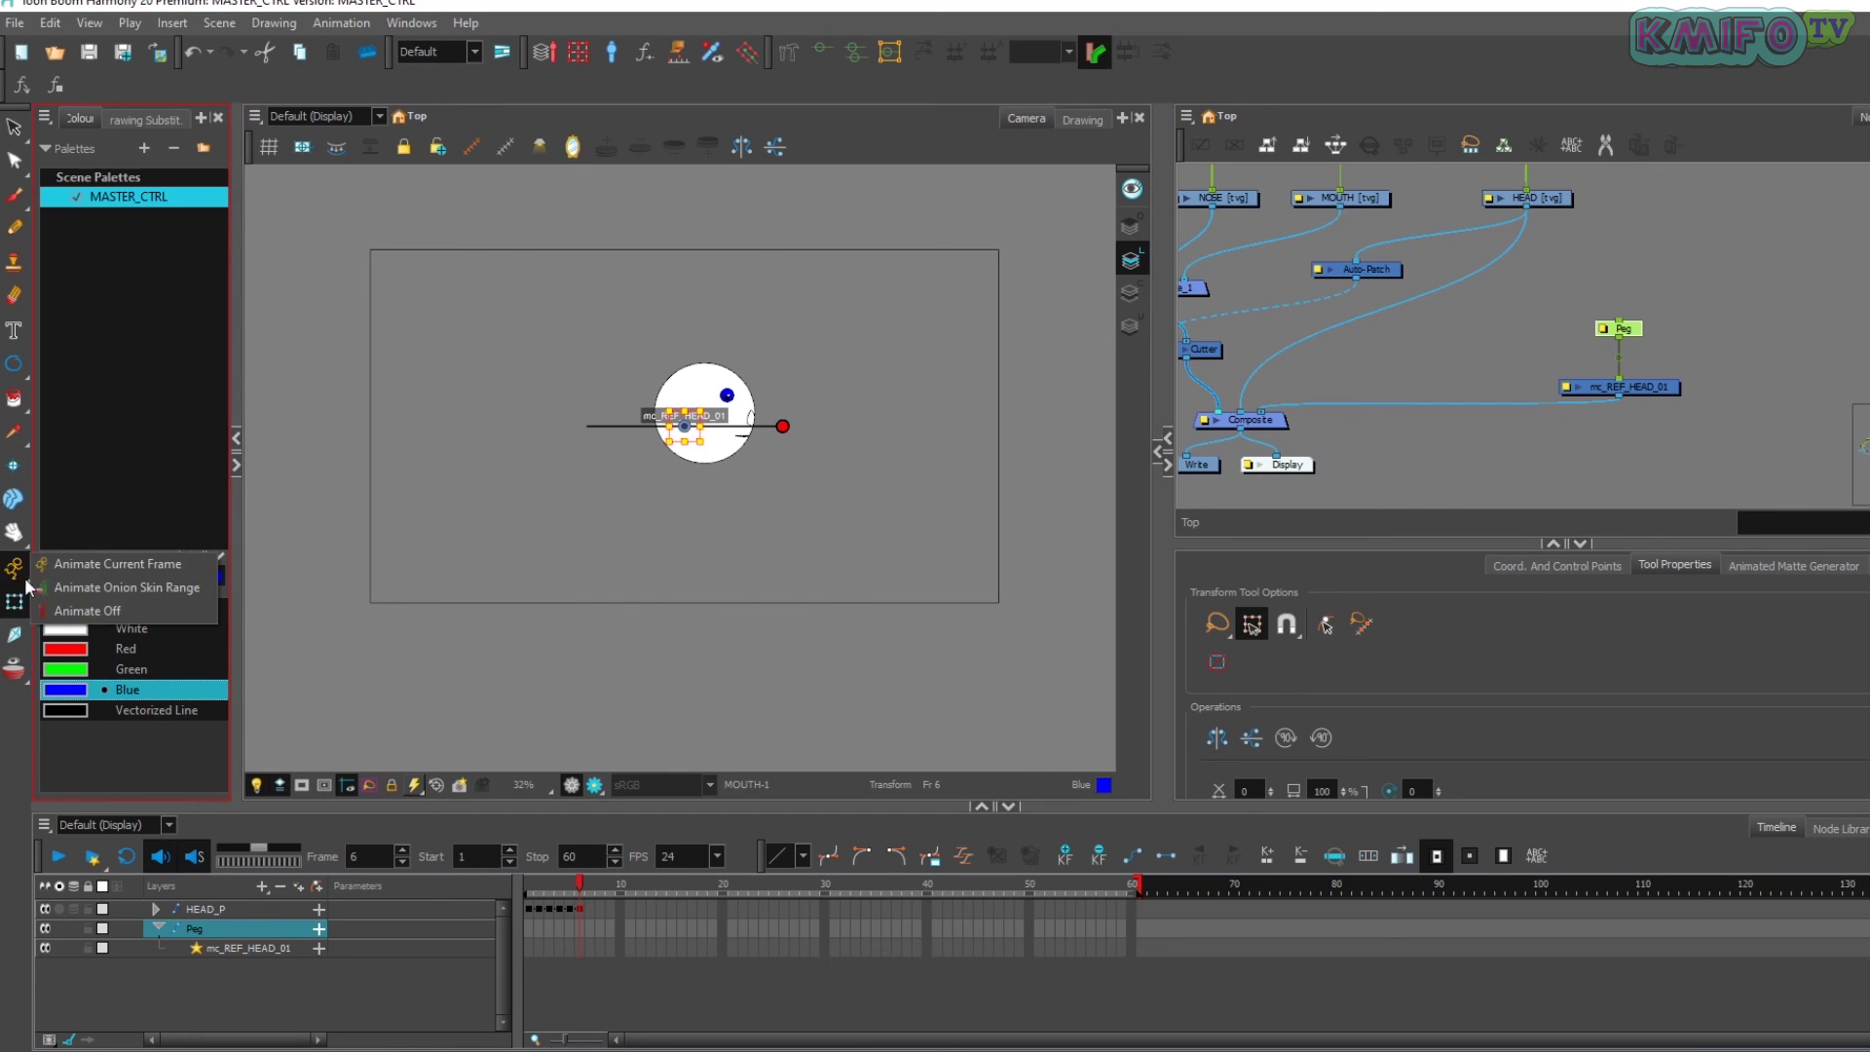
click(83, 610)
drag(673, 425, 675, 524)
key(2)
click(522, 472)
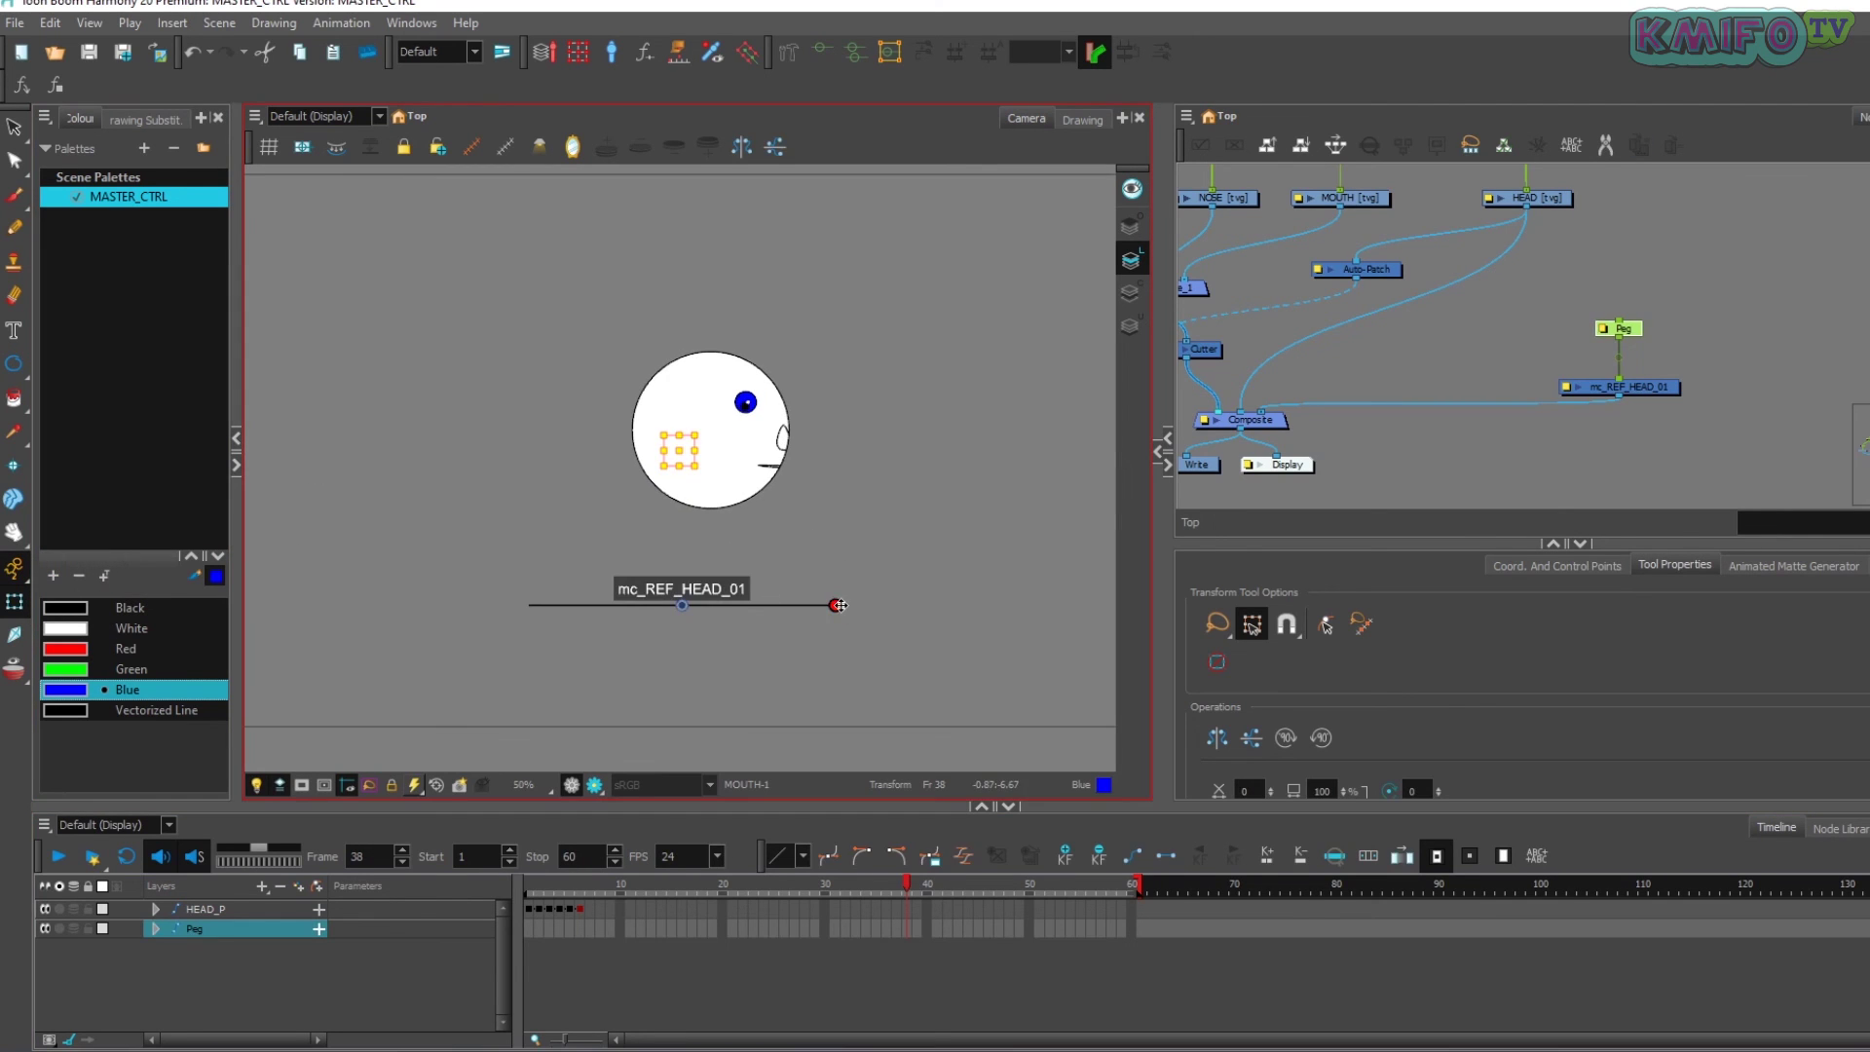
- Key the mc_REF_HEAD_01 slider at the right end of its track on frame 38
click(843, 609)
drag(834, 604, 876, 609)
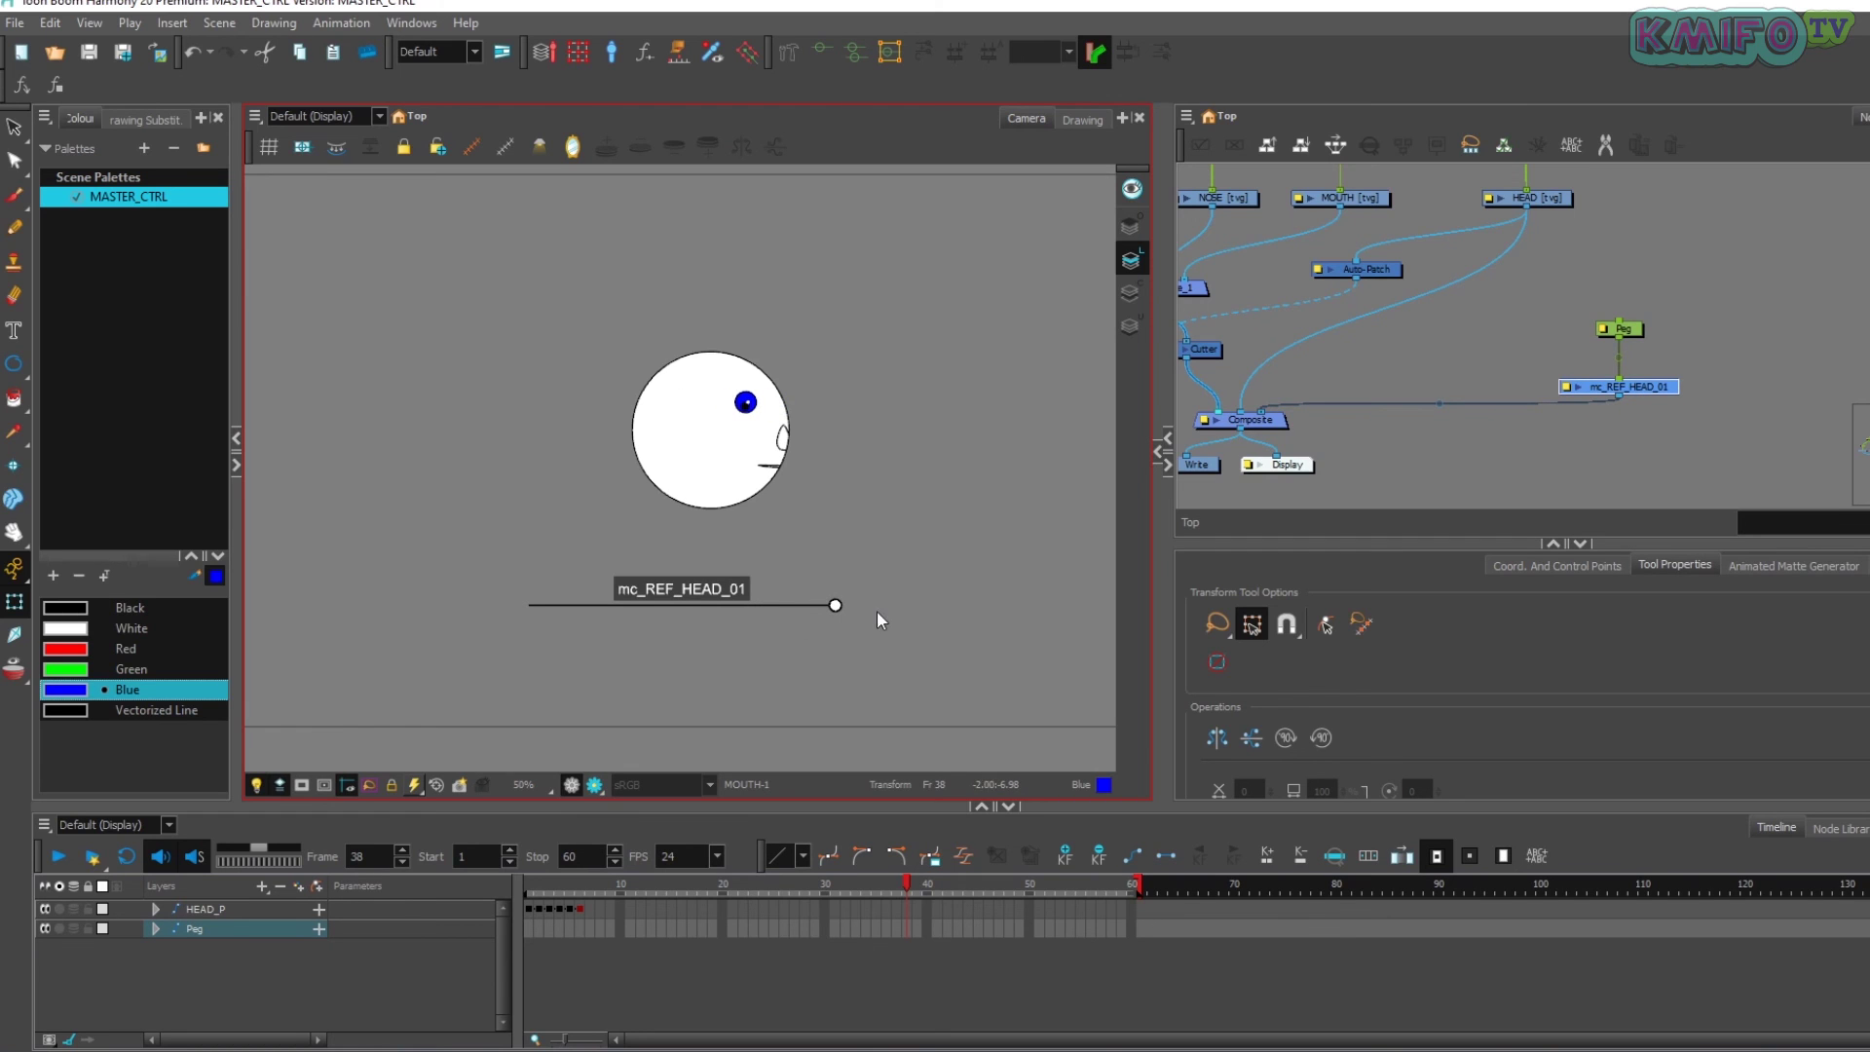
click(886, 910)
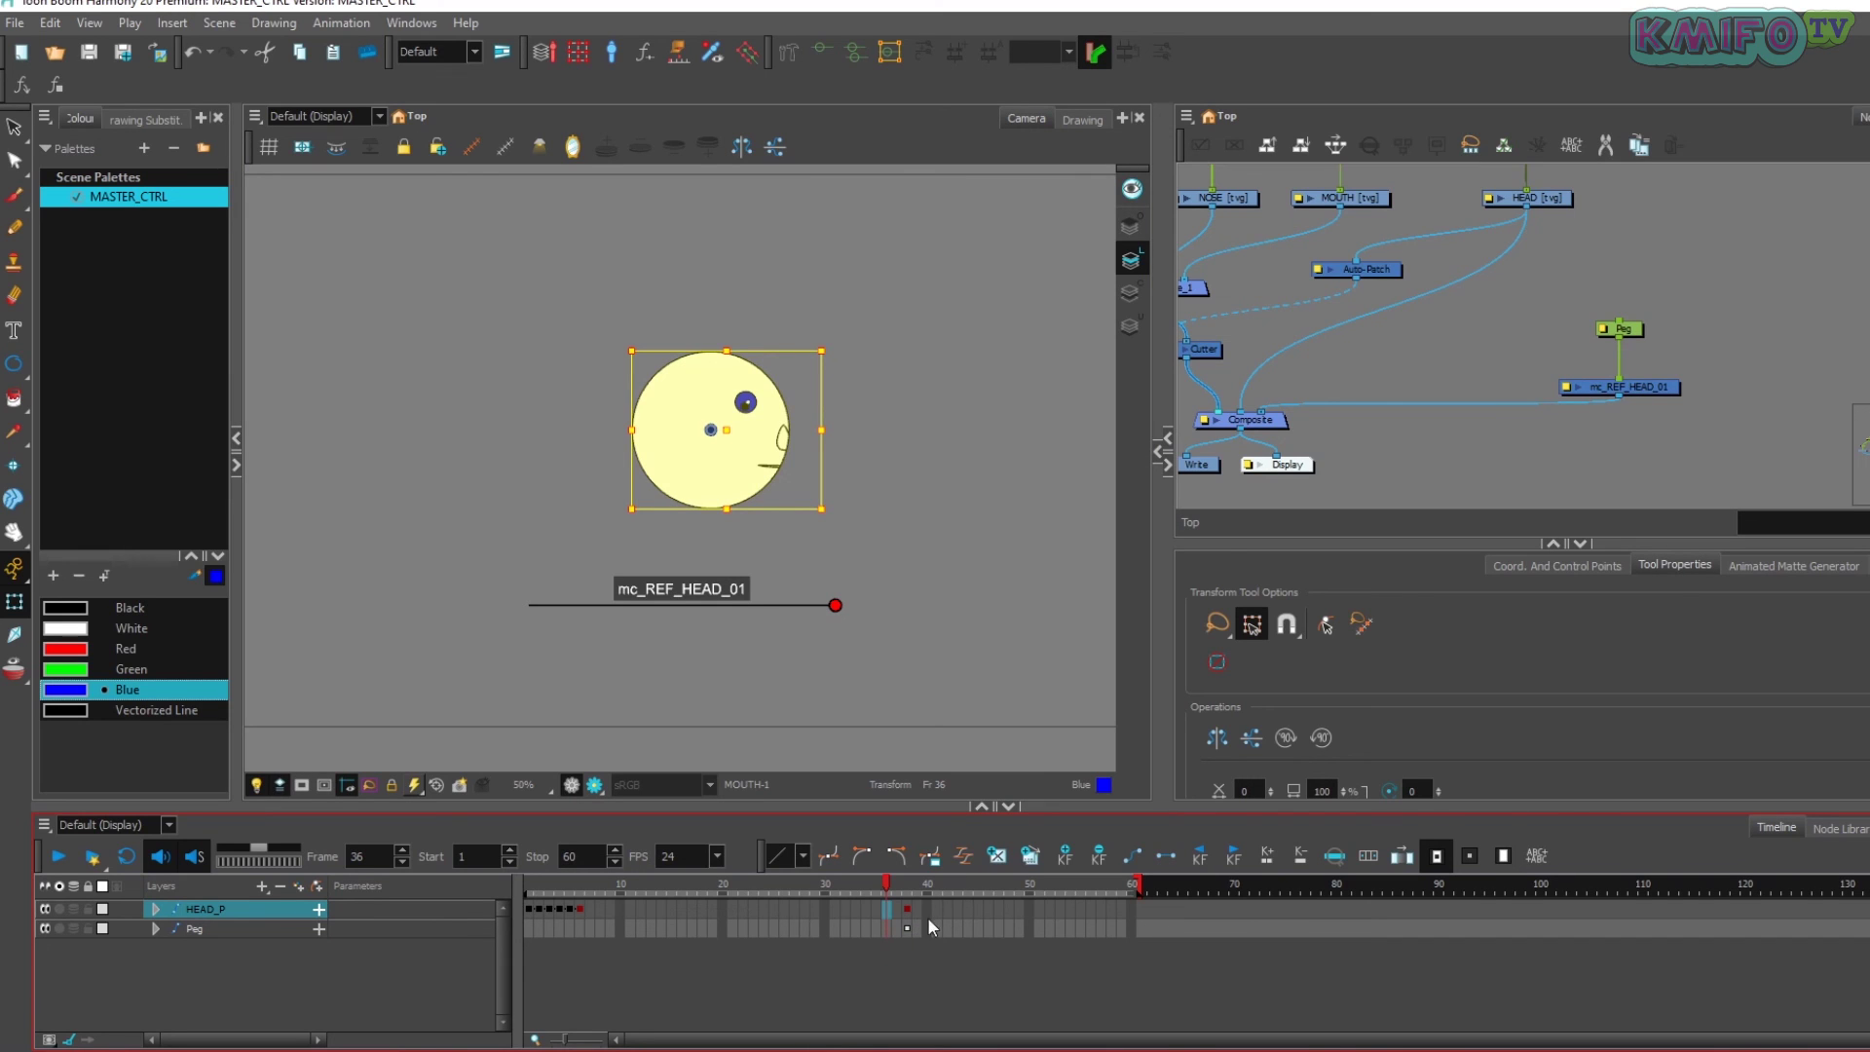
- At frame 45, move the slider handle back toward the middle so the face looks forward
click(962, 909)
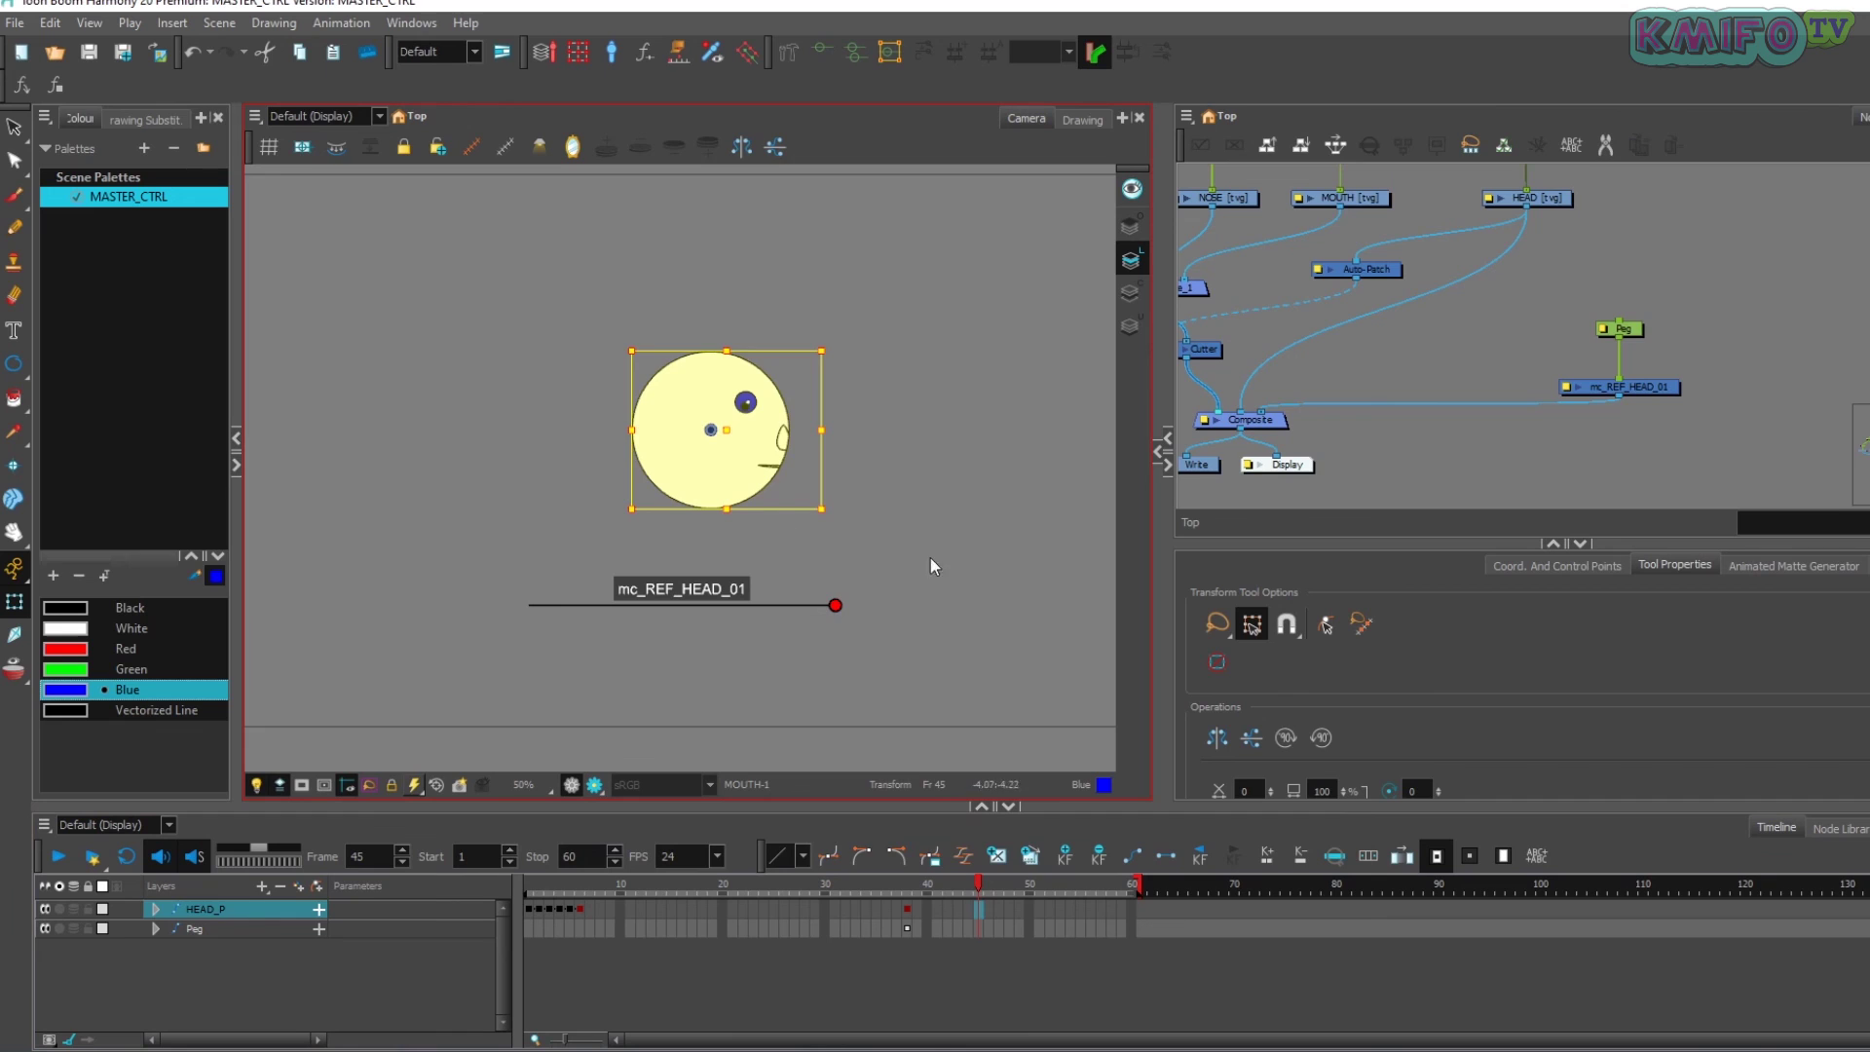
click(872, 612)
drag(836, 606, 740, 615)
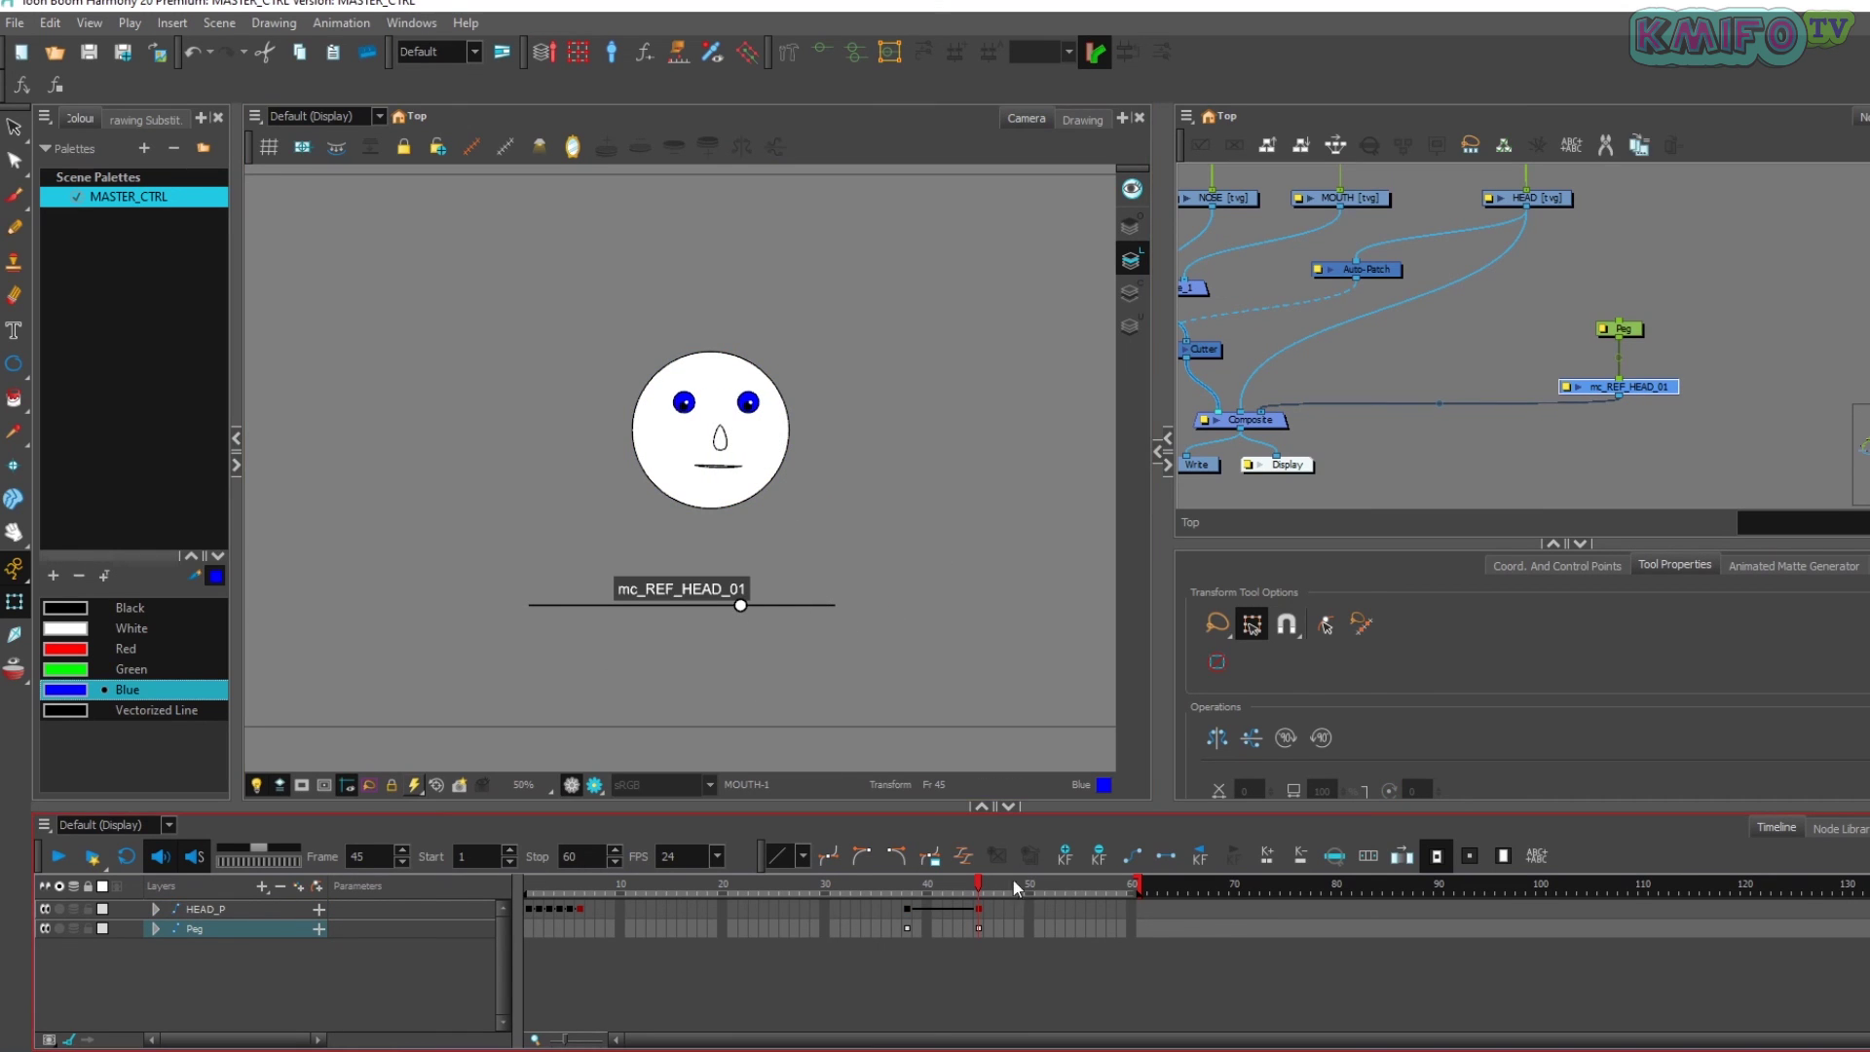
- At frame 50, move the slider handle past the middle toward the left part of its track
drag(981, 888, 1030, 885)
click(725, 466)
drag(741, 605, 611, 604)
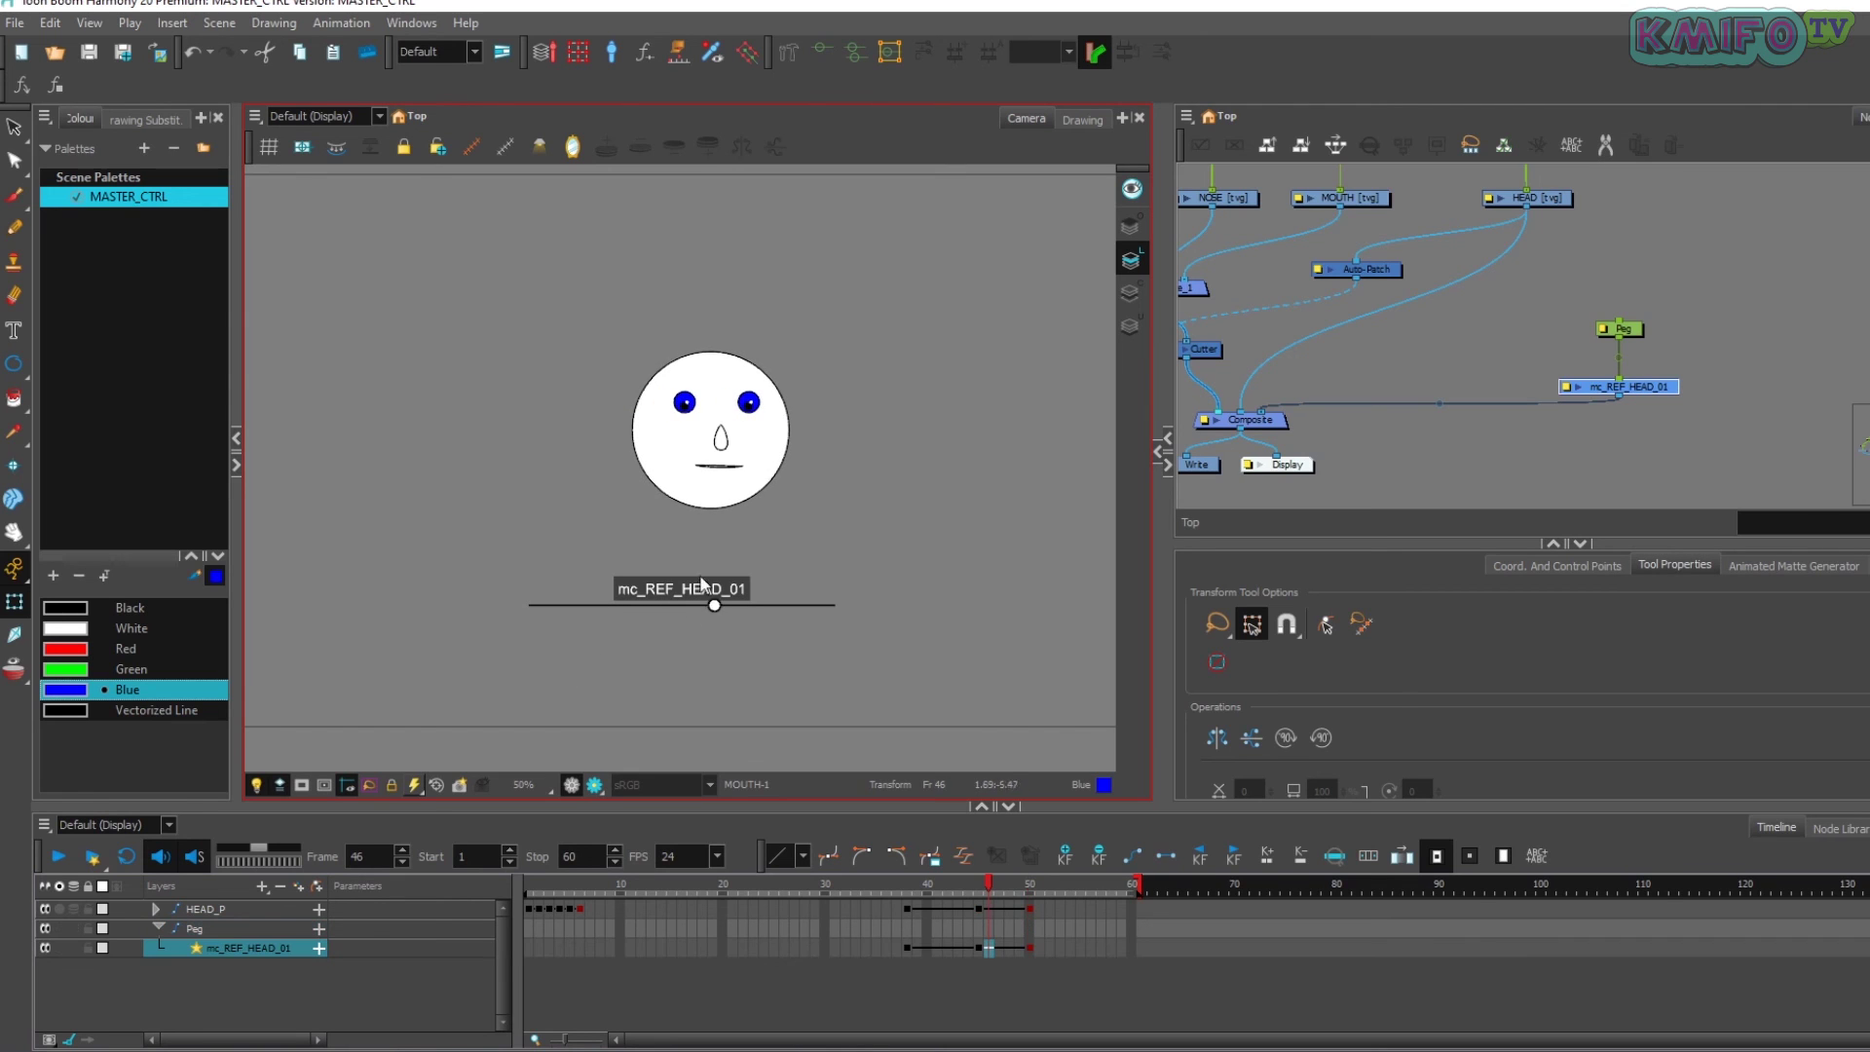
- Move the slider handle to the left end of its track and scrub forward to frame 60 to check the head turn
drag(705, 605, 511, 627)
key(period)
key(period)
key(period)
key(period)
drag(1028, 884, 1133, 859)
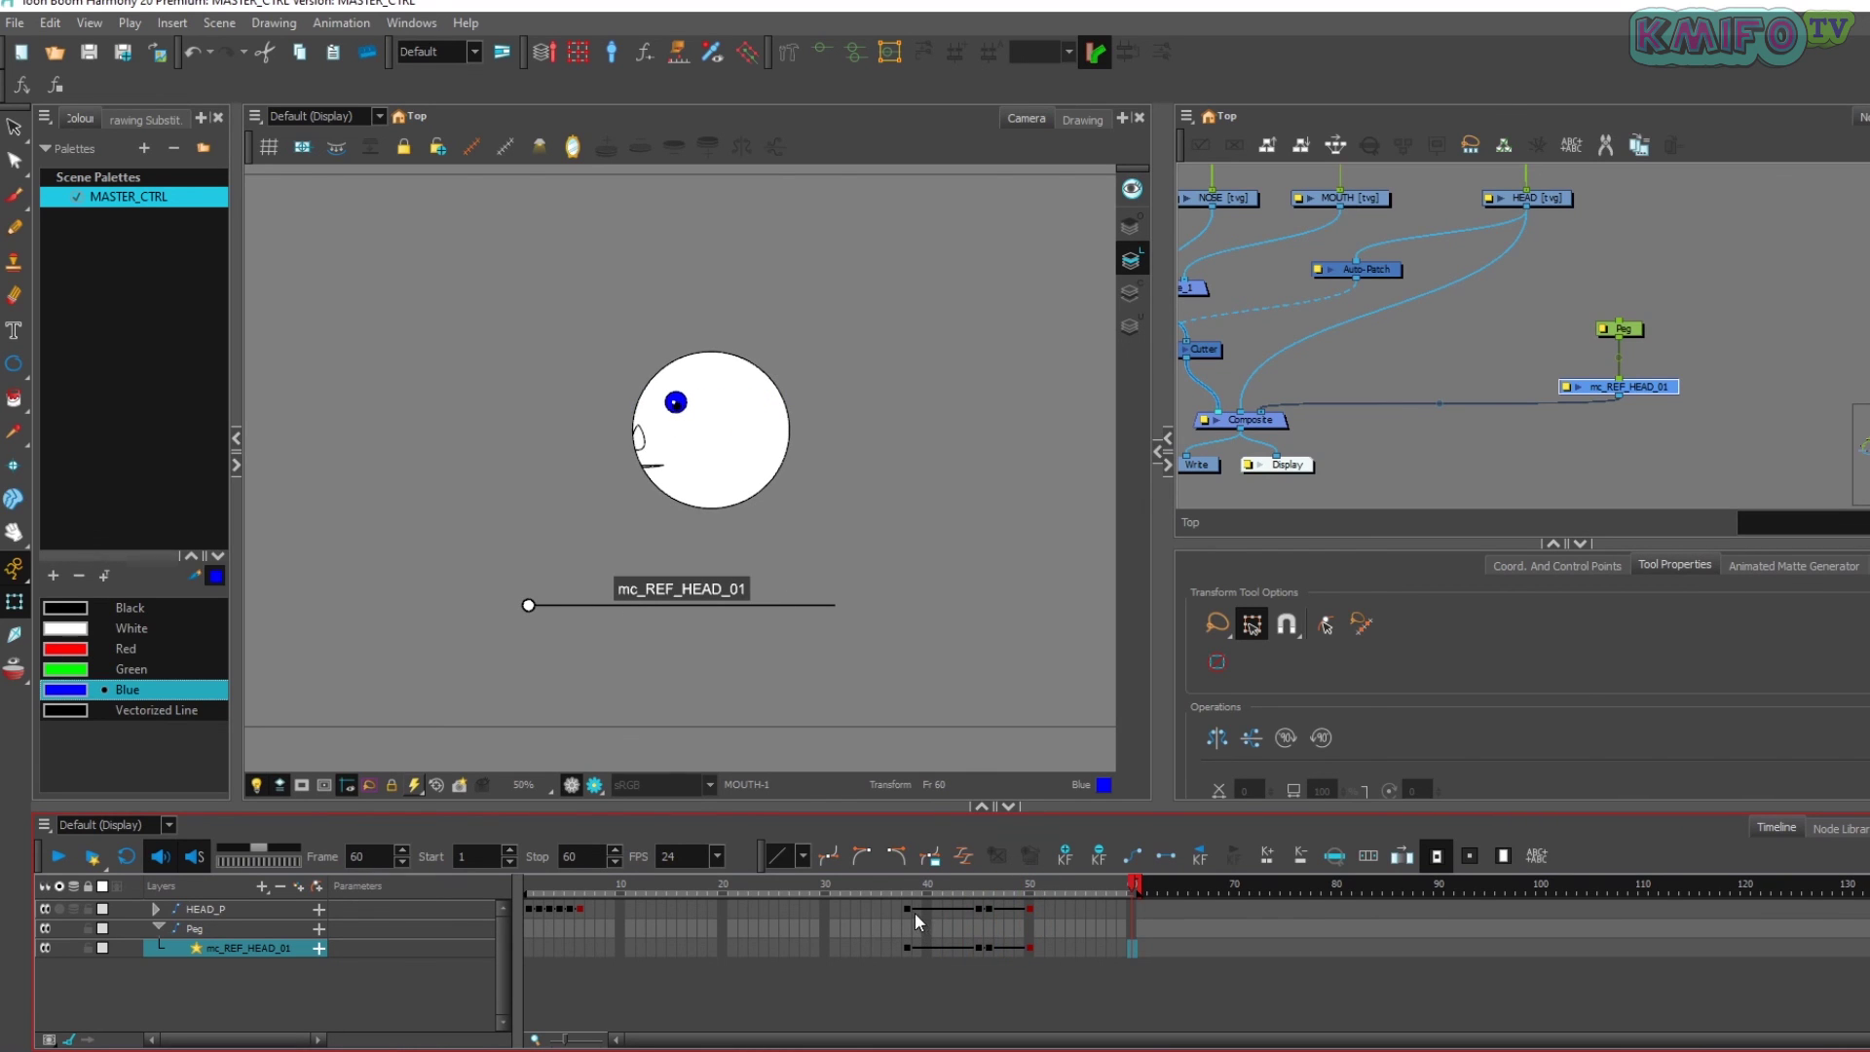